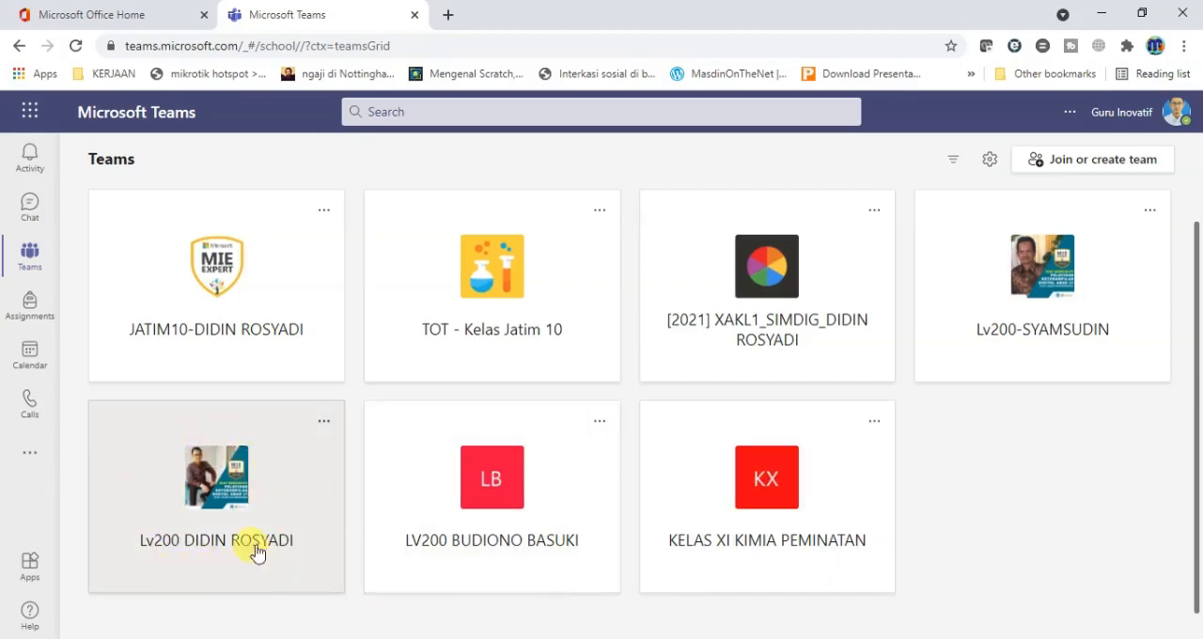
Open the Lv200 team below the MIE Expert team and choose Tasks by Planner and To Do as a new tab for its General channel.
click(222, 483)
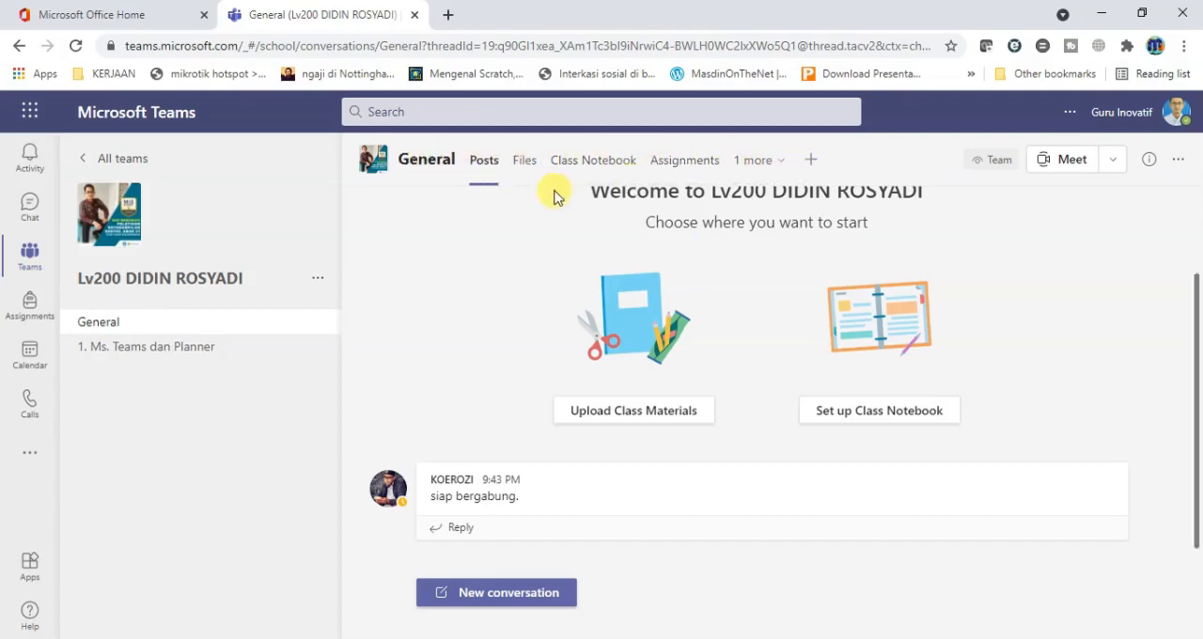
click(810, 162)
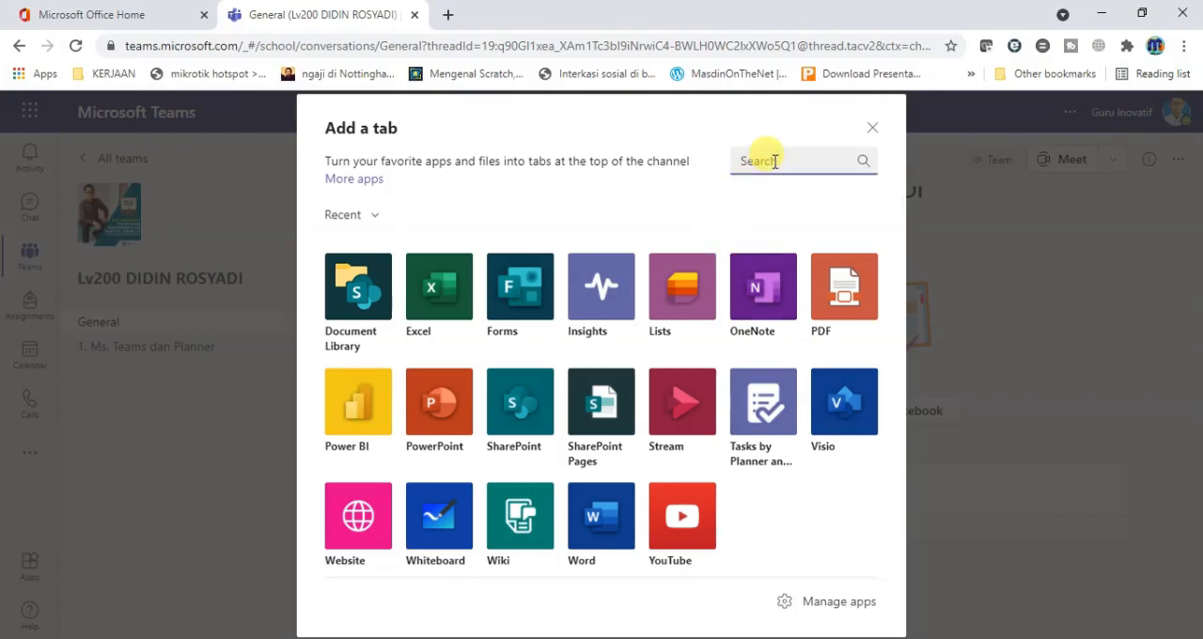
text(ple)
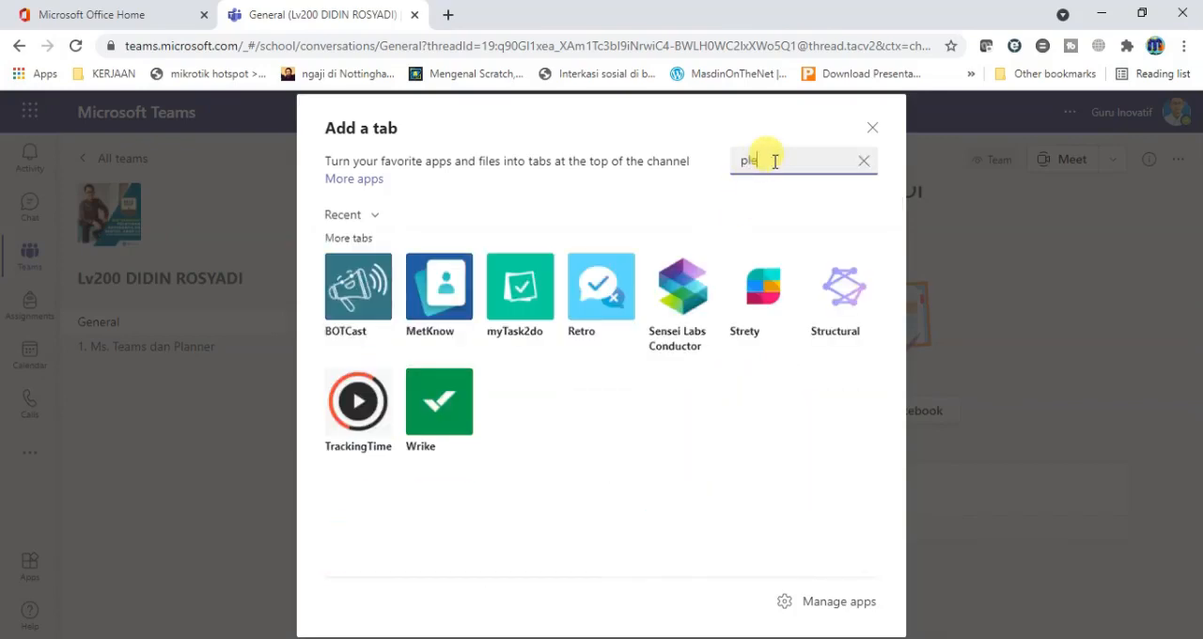
key(BackSpace)
key(BackSpace)
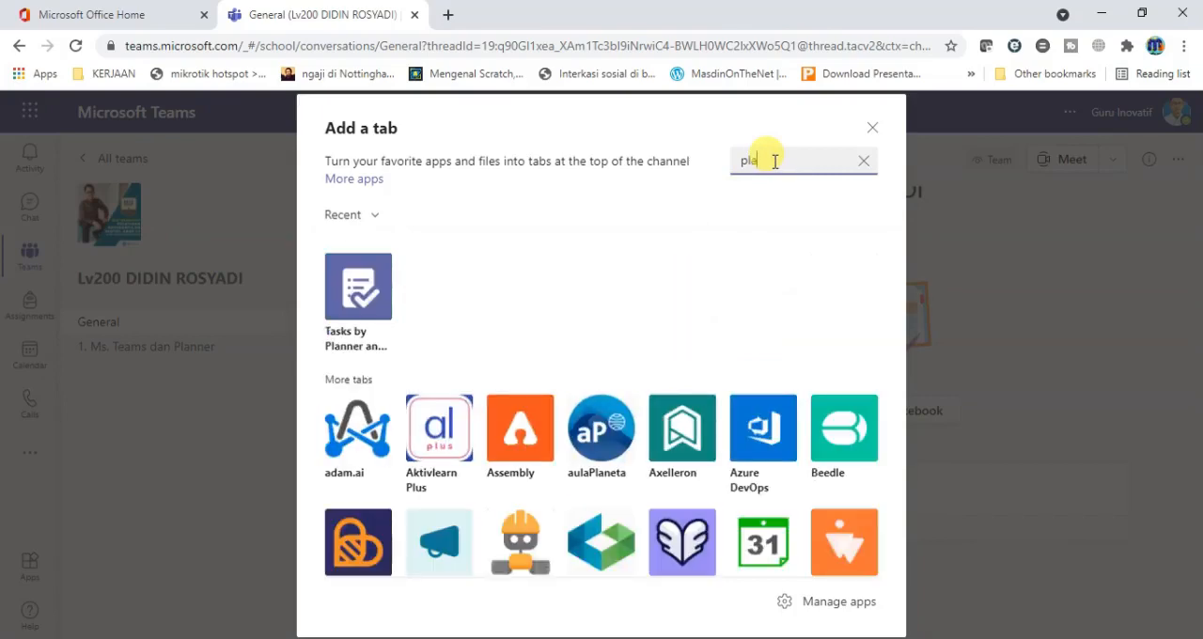
text(lanner)
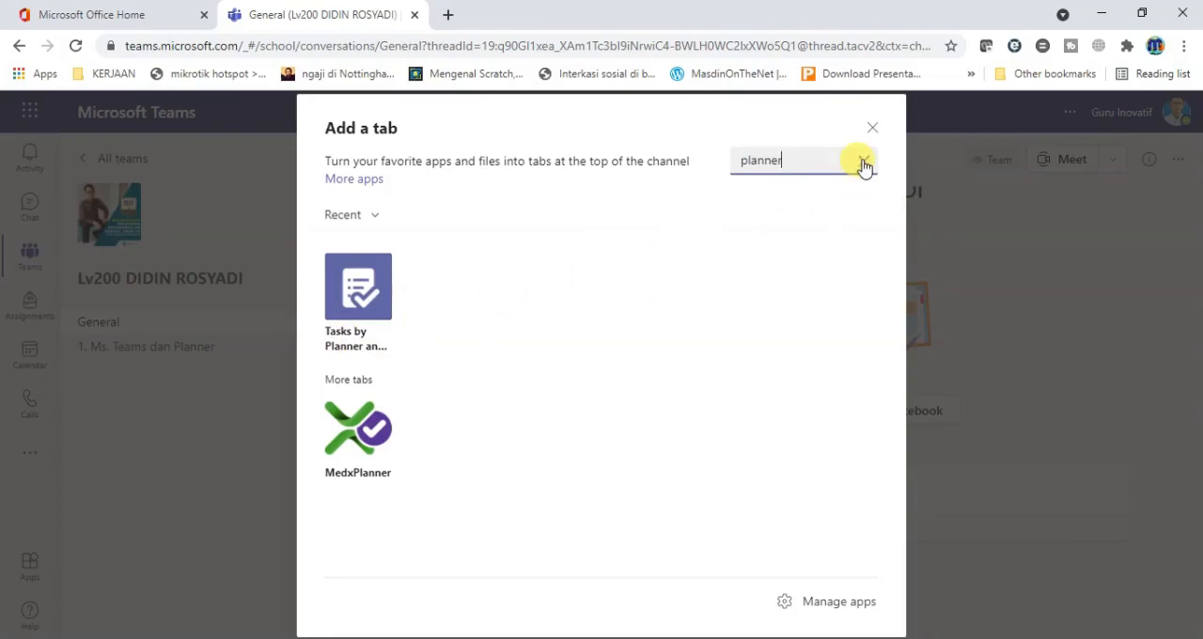
click(865, 167)
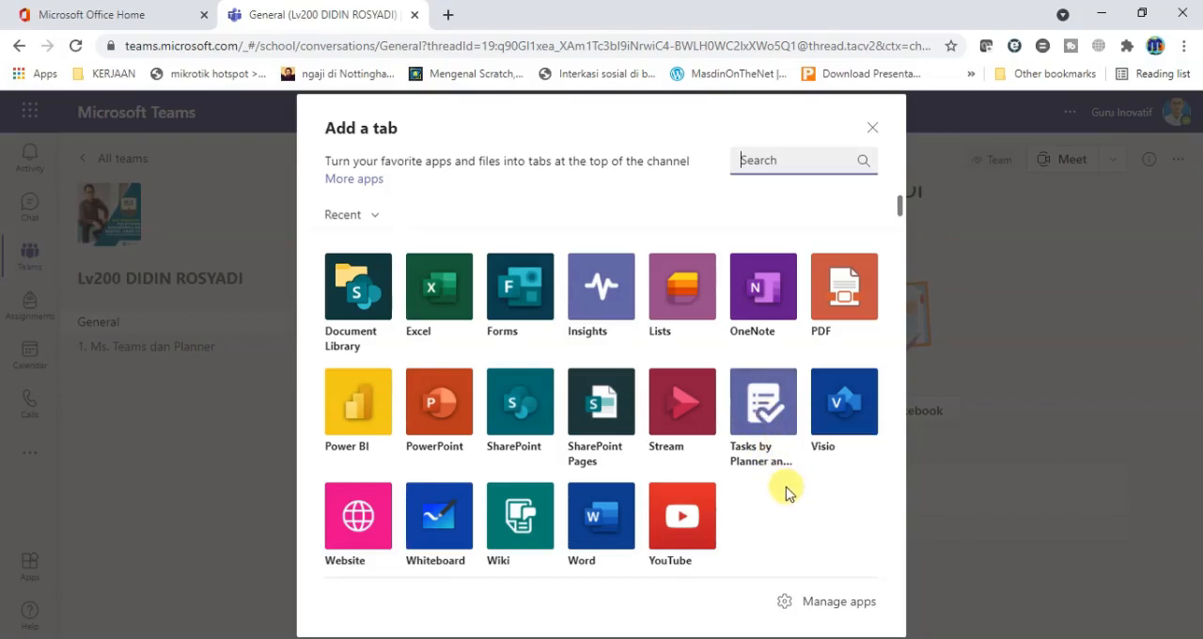
click(759, 423)
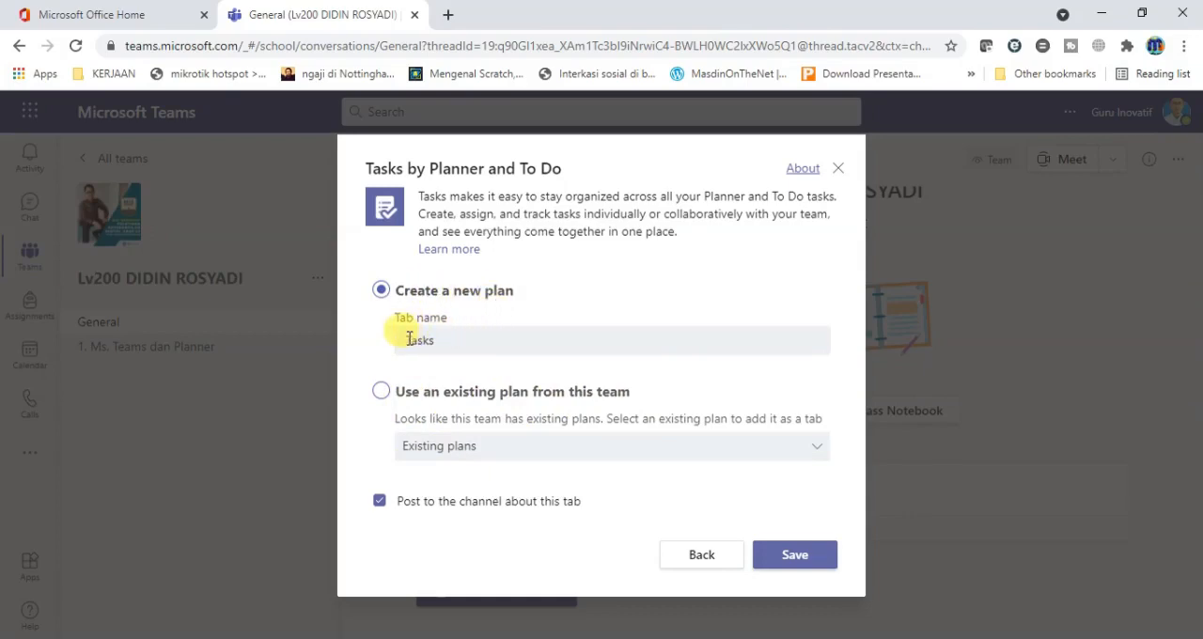
Create a new plan with the tab name "Project SIMDIG" and save it to the channel.
click(476, 342)
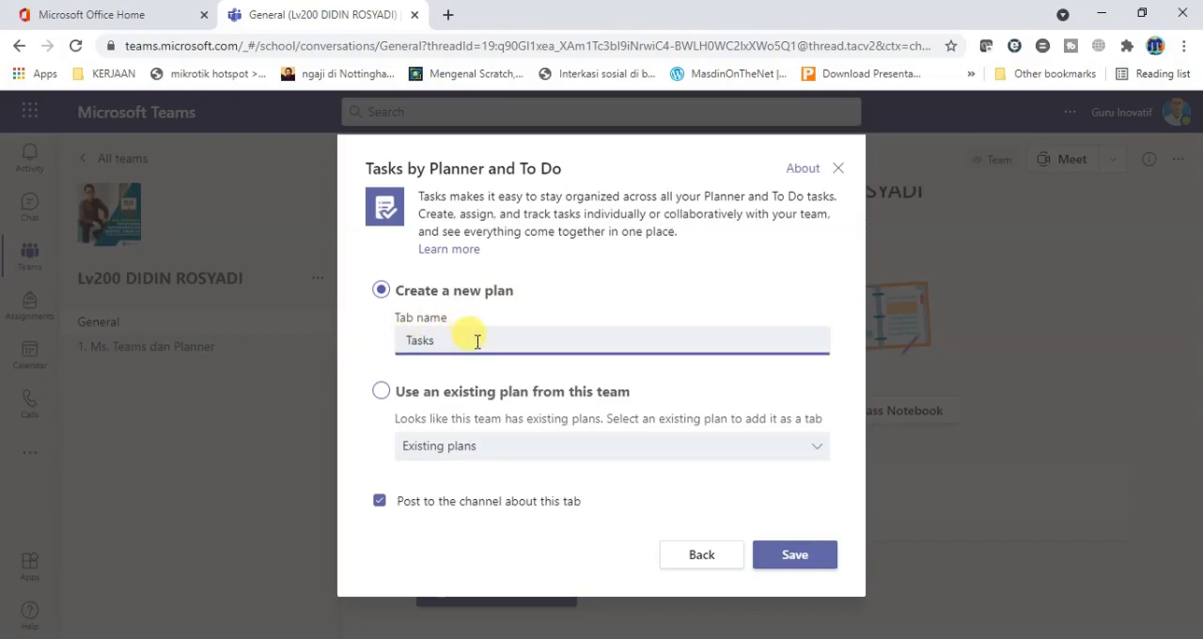
key(ctrl+a)
text(Pe)
key(BackSpace)
text(roject)
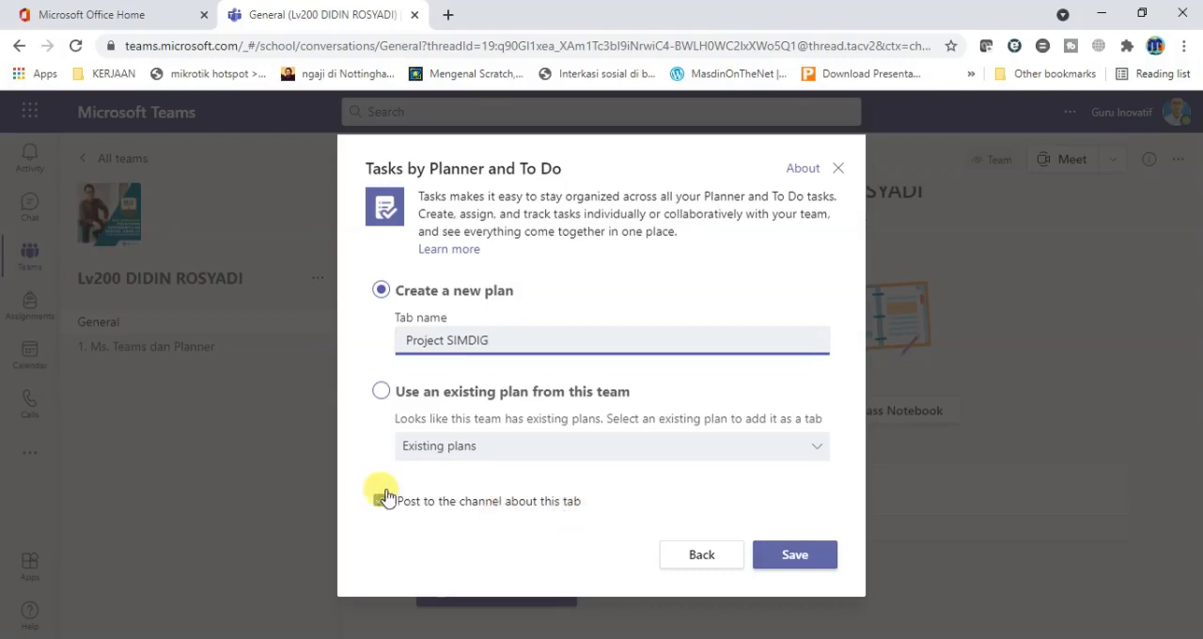
click(801, 562)
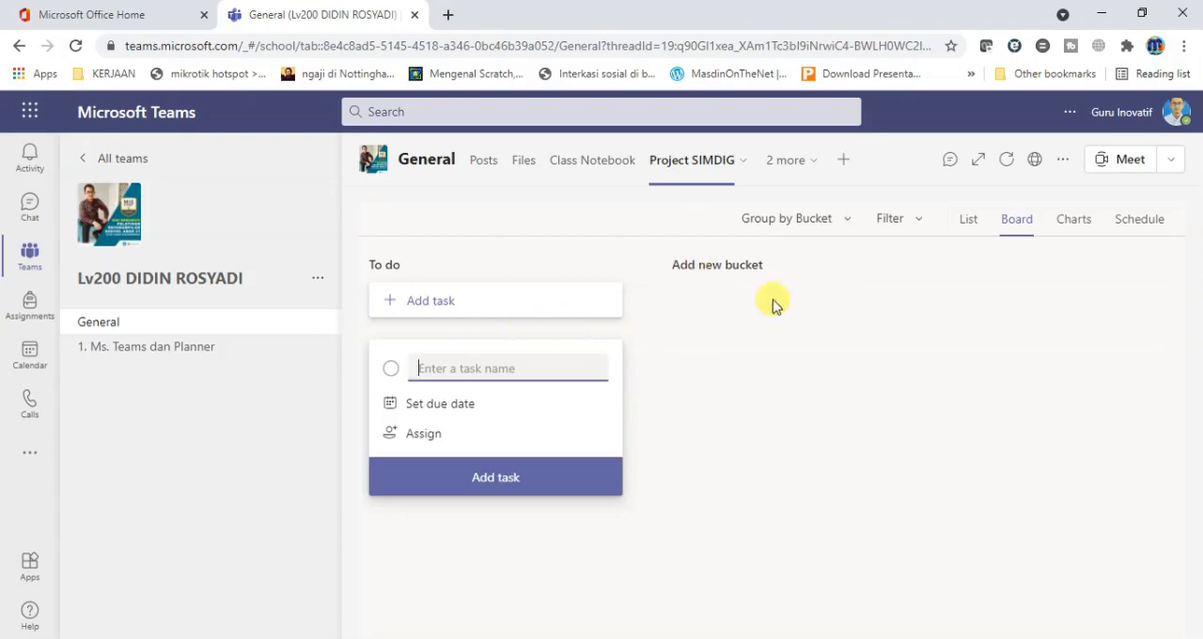
Examine the plan board's grouping options and its filter criteria for due dates and assignees.
mouse_move(564, 271)
click(850, 228)
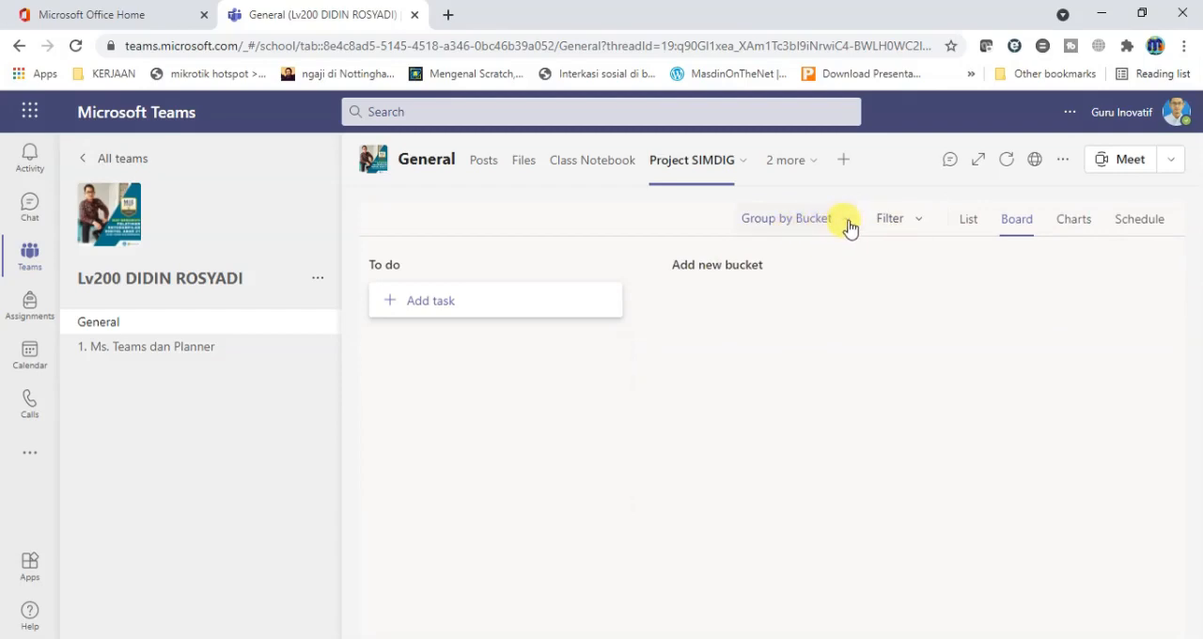
click(850, 227)
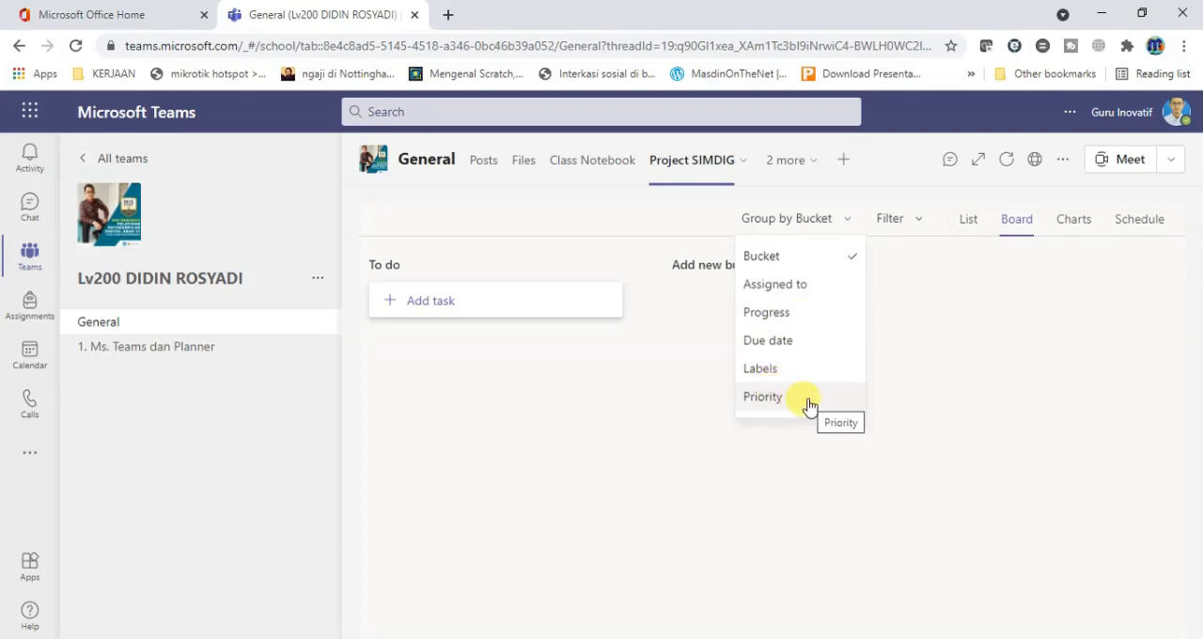
click(918, 223)
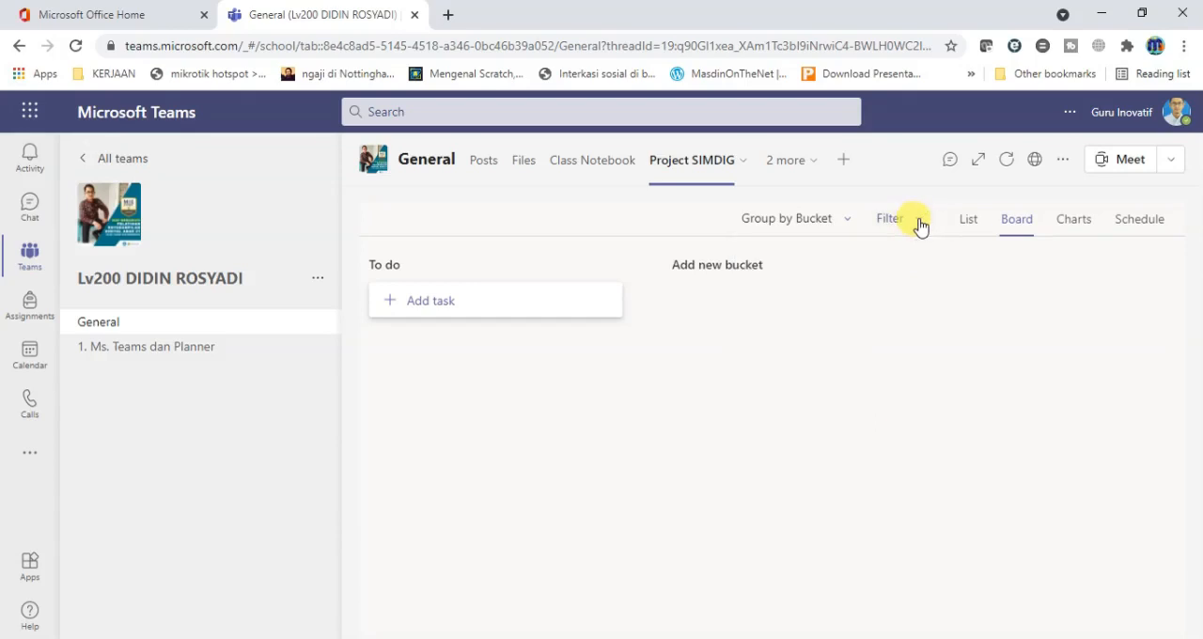
click(920, 226)
click(920, 226)
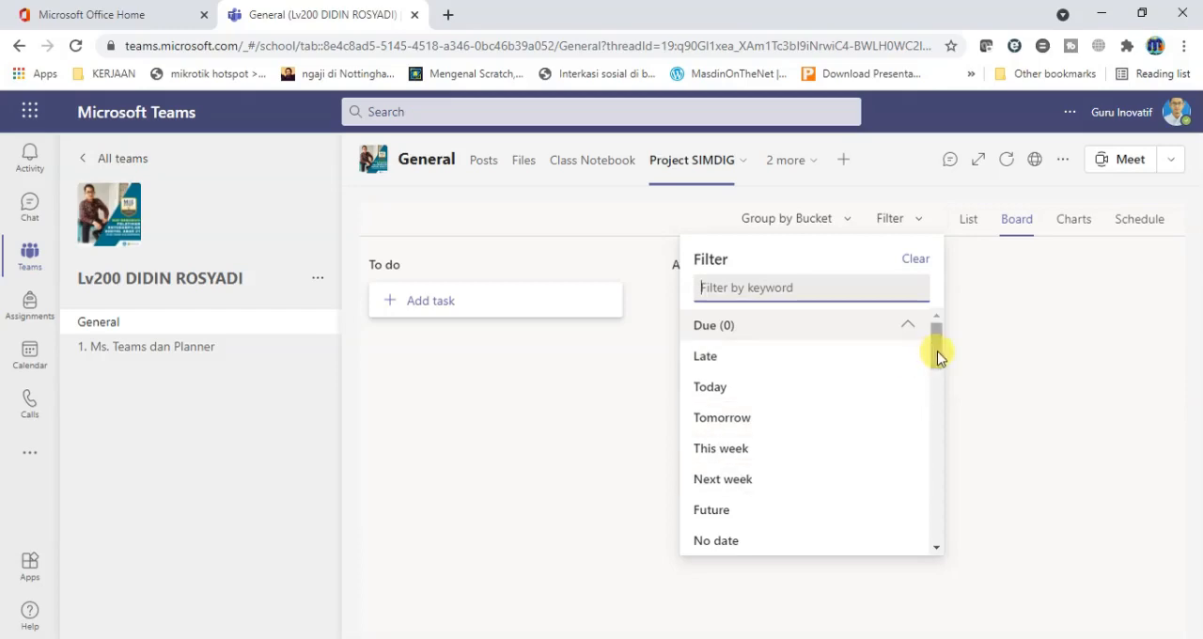
drag(937, 357, 937, 370)
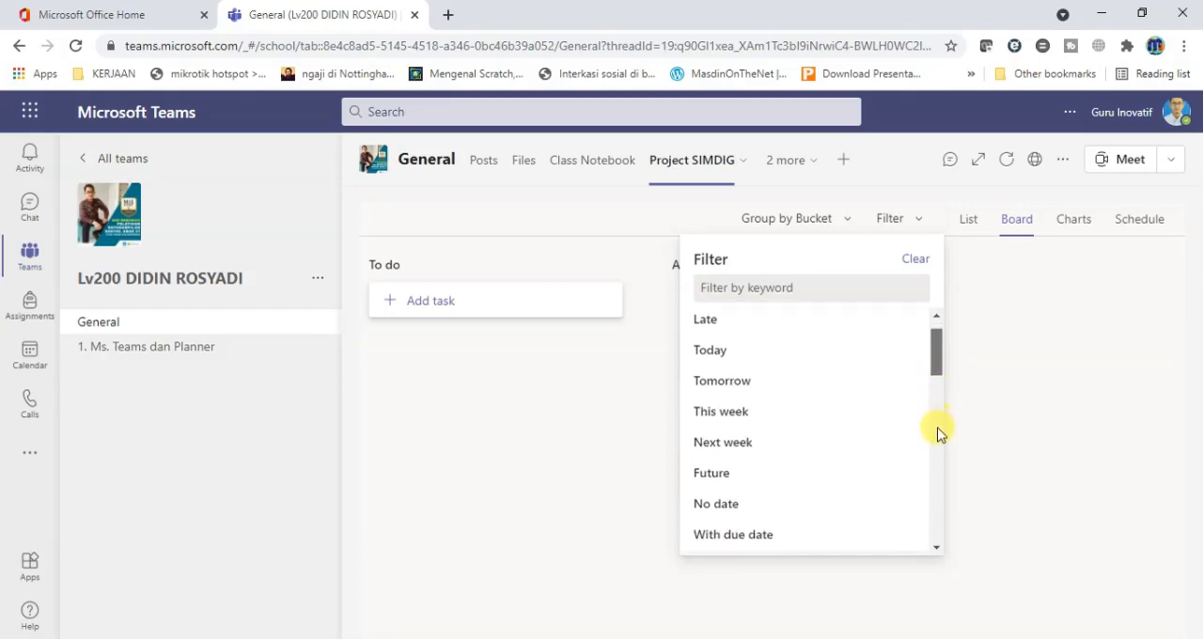
scroll(939, 432, down, 5)
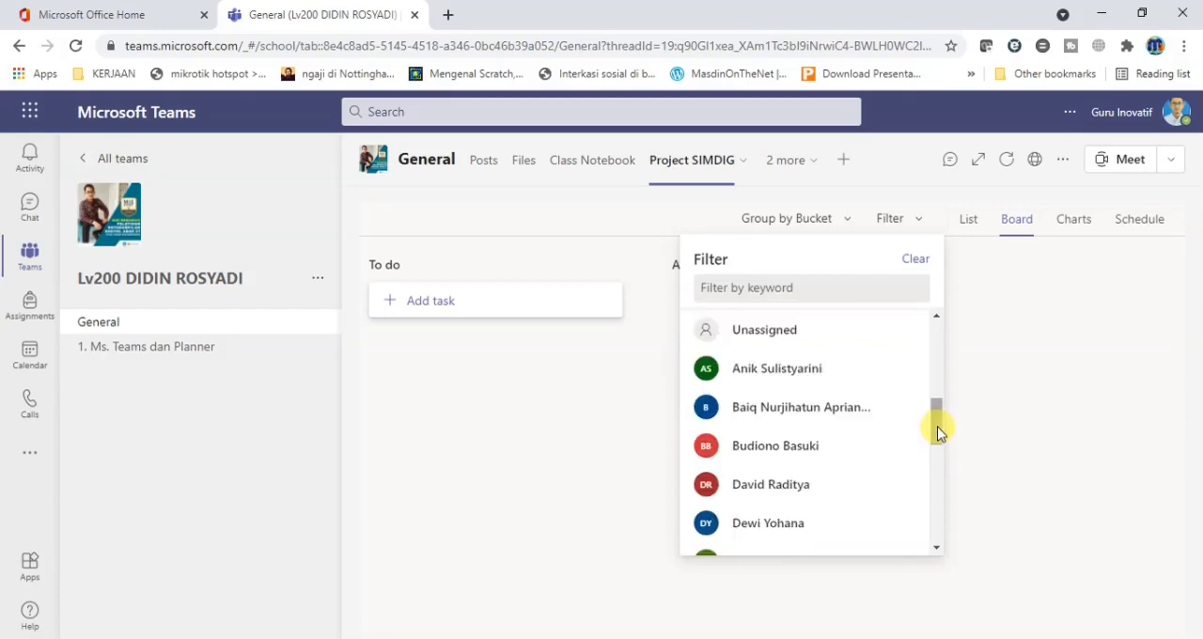
drag(937, 426, 934, 341)
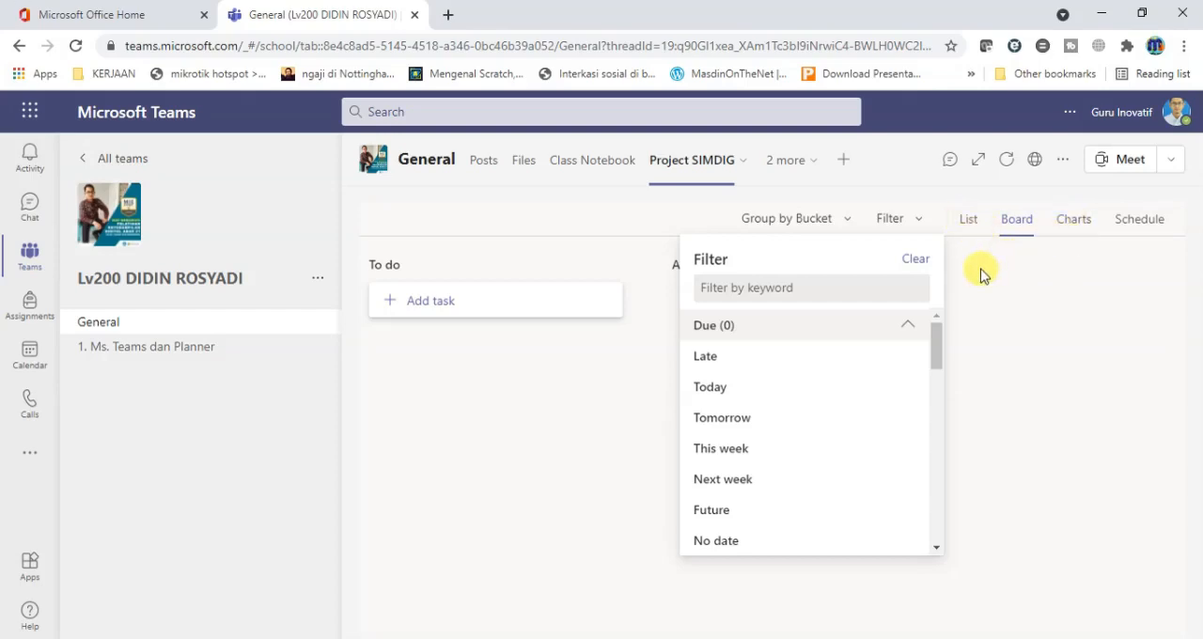
click(970, 228)
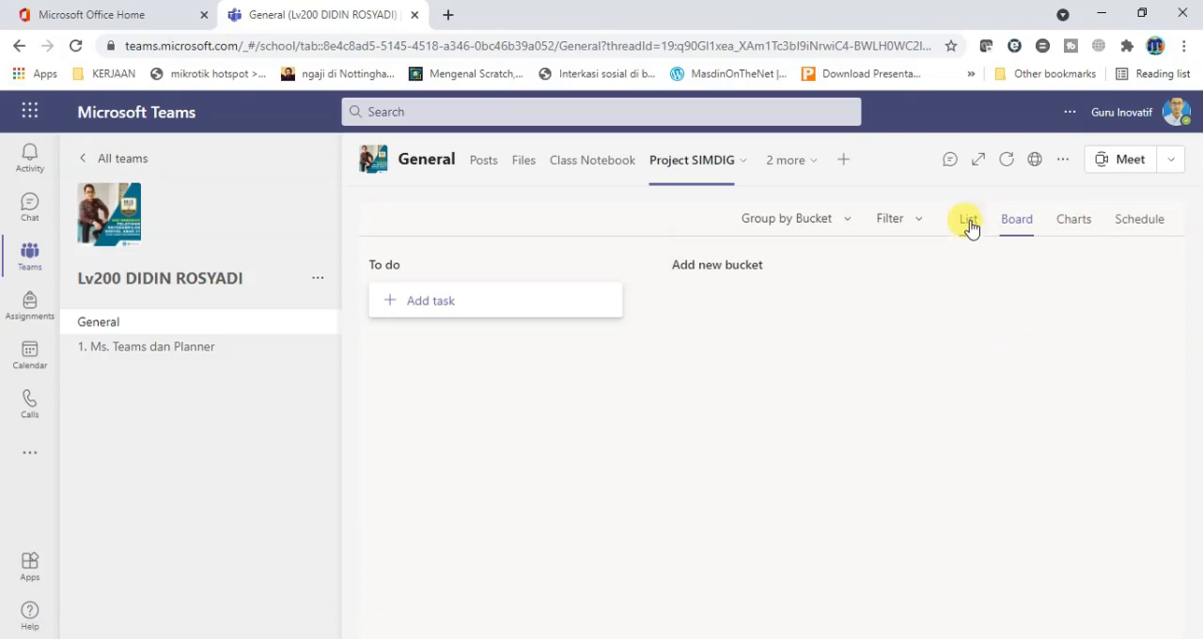
Review the plan's List, Board, Charts and Schedule views, and return to the Board view without a new task card open.
click(970, 229)
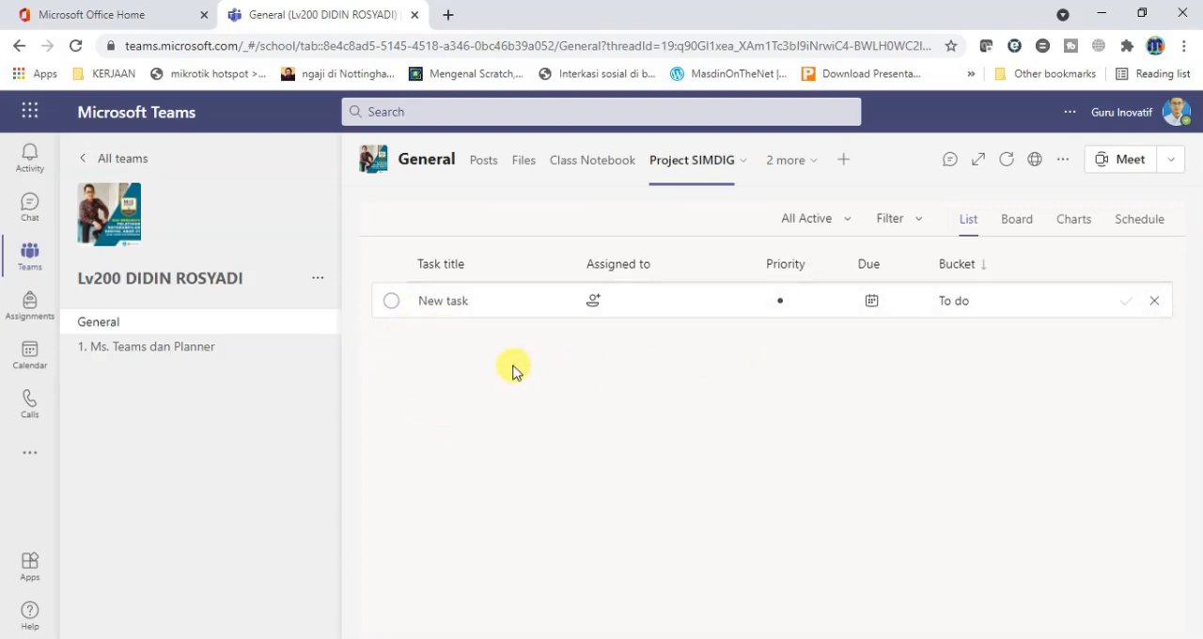
click(1019, 224)
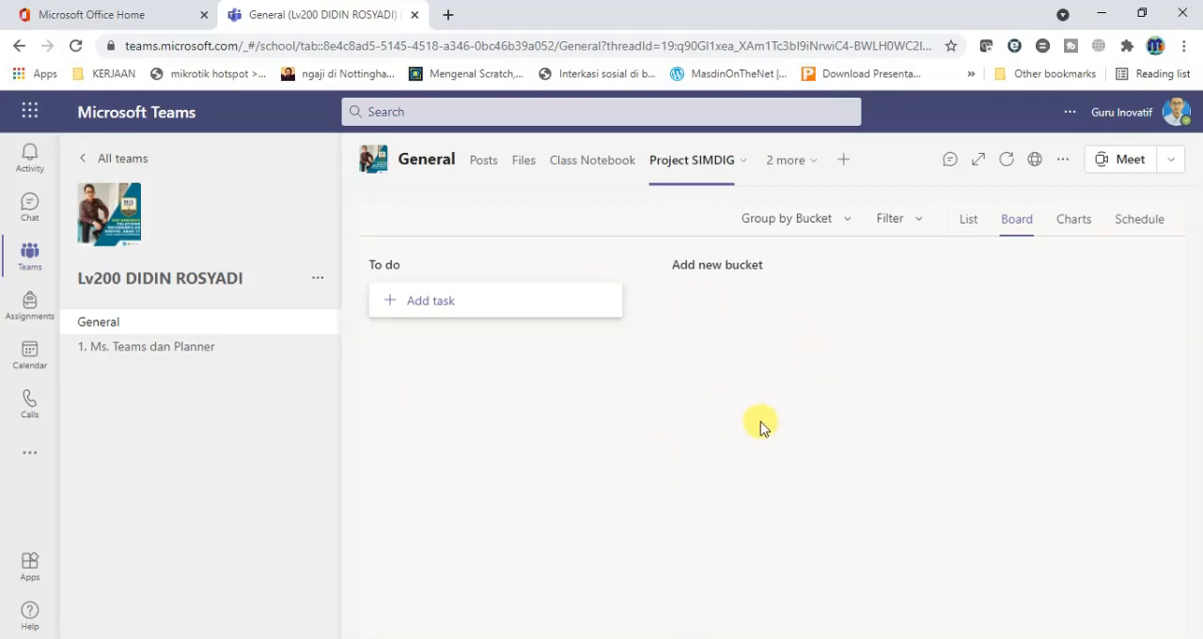
click(1075, 226)
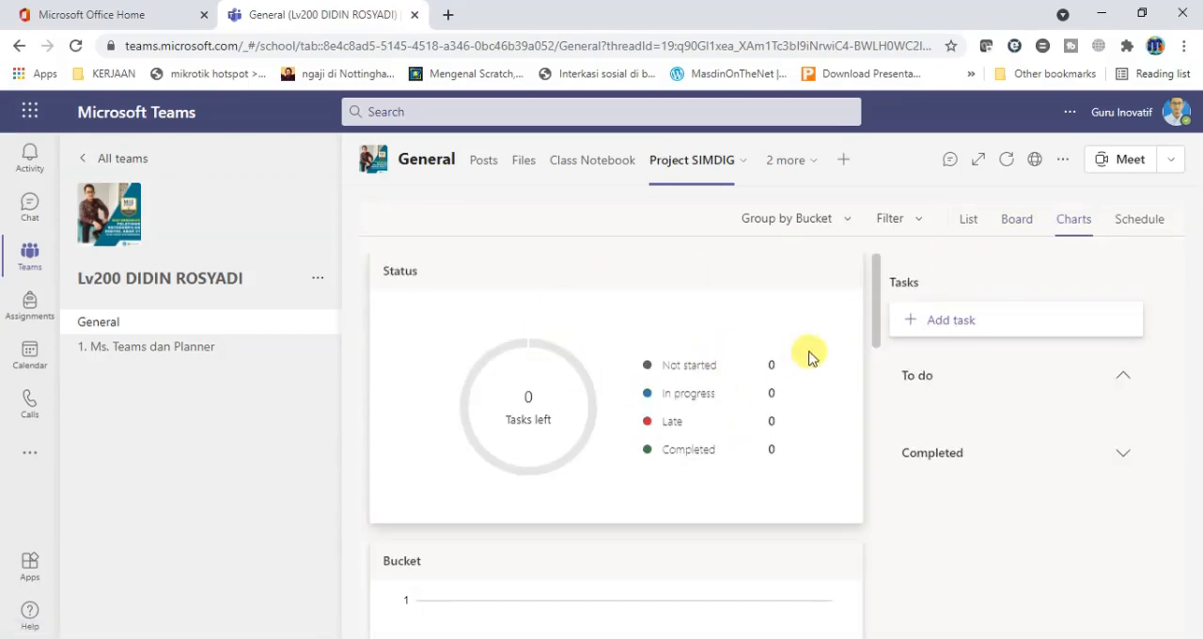
drag(872, 324, 869, 300)
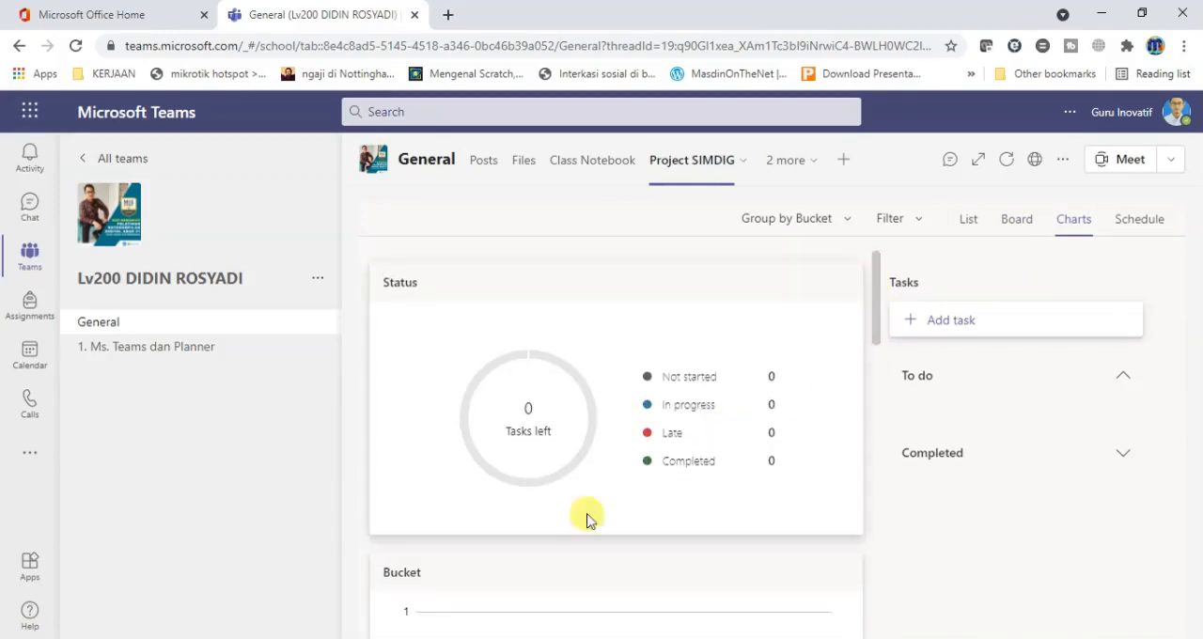
click(1138, 232)
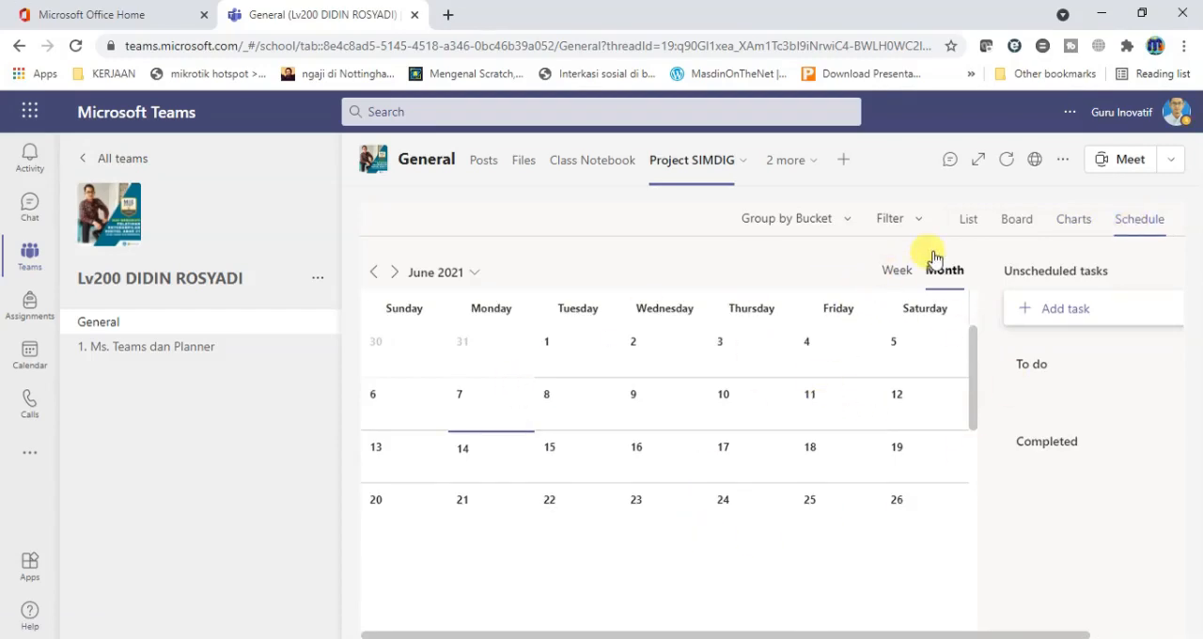
click(1022, 224)
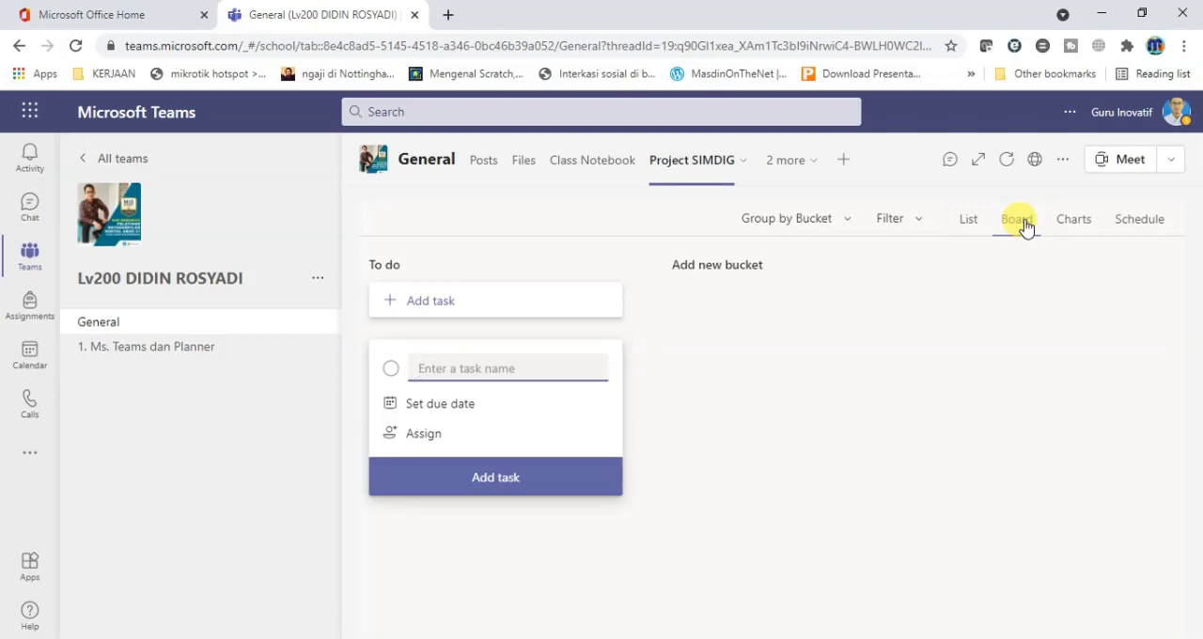
click(794, 315)
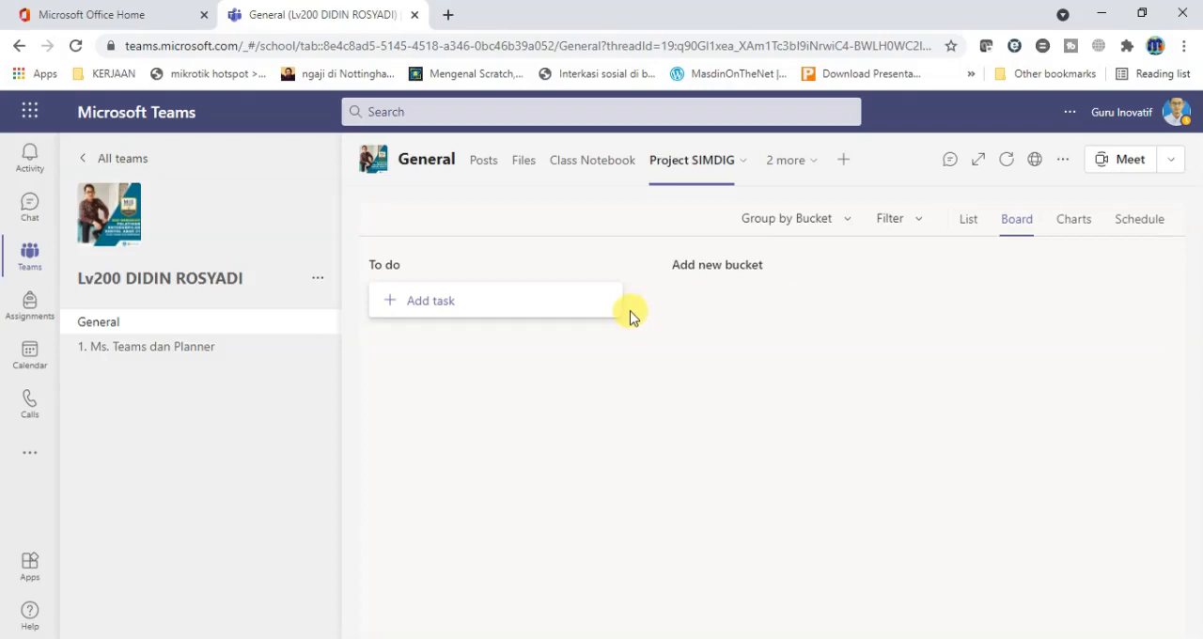
Rename the "To do" bucket as "Logika dan Algoritma Komputer".
click(416, 267)
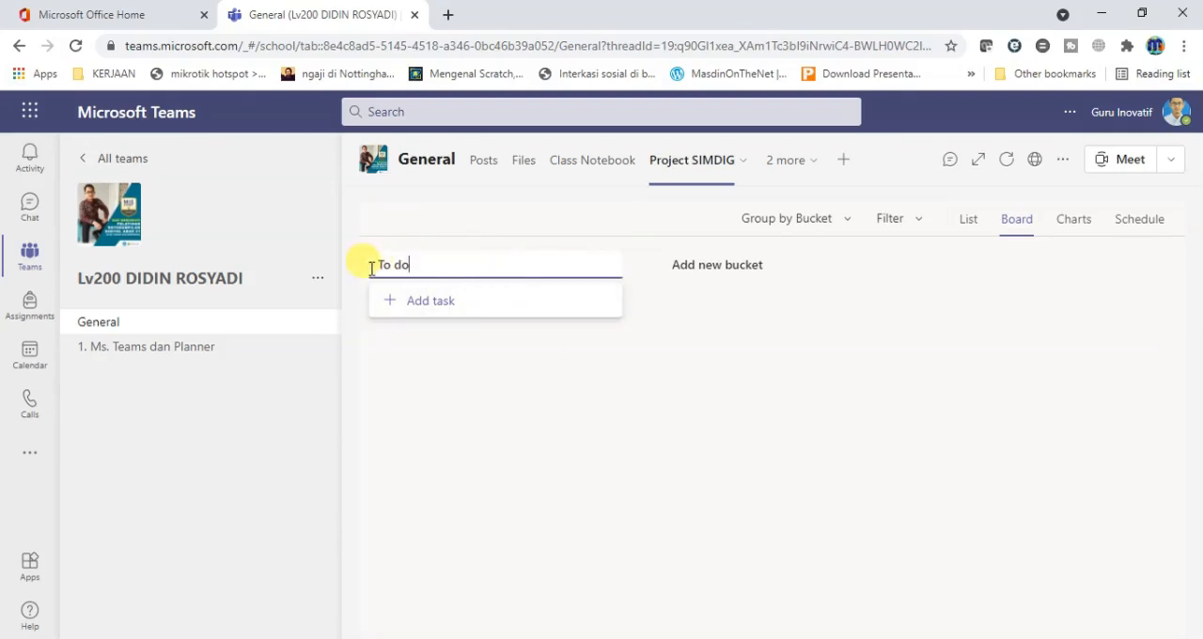
drag(360, 271, 488, 269)
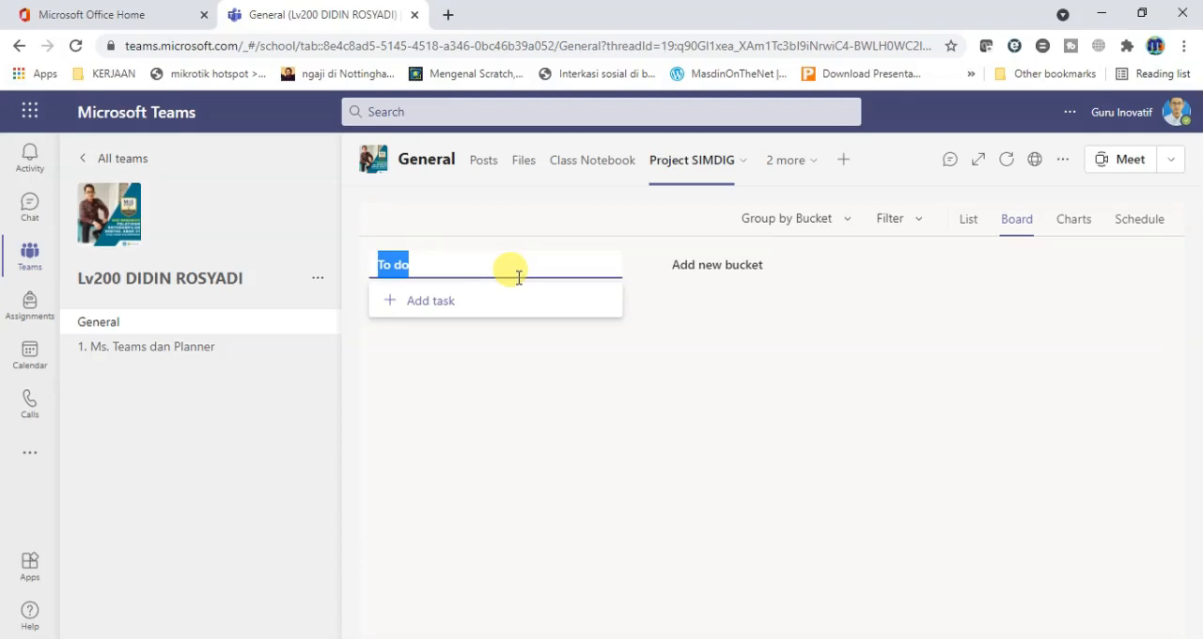
text(Logika)
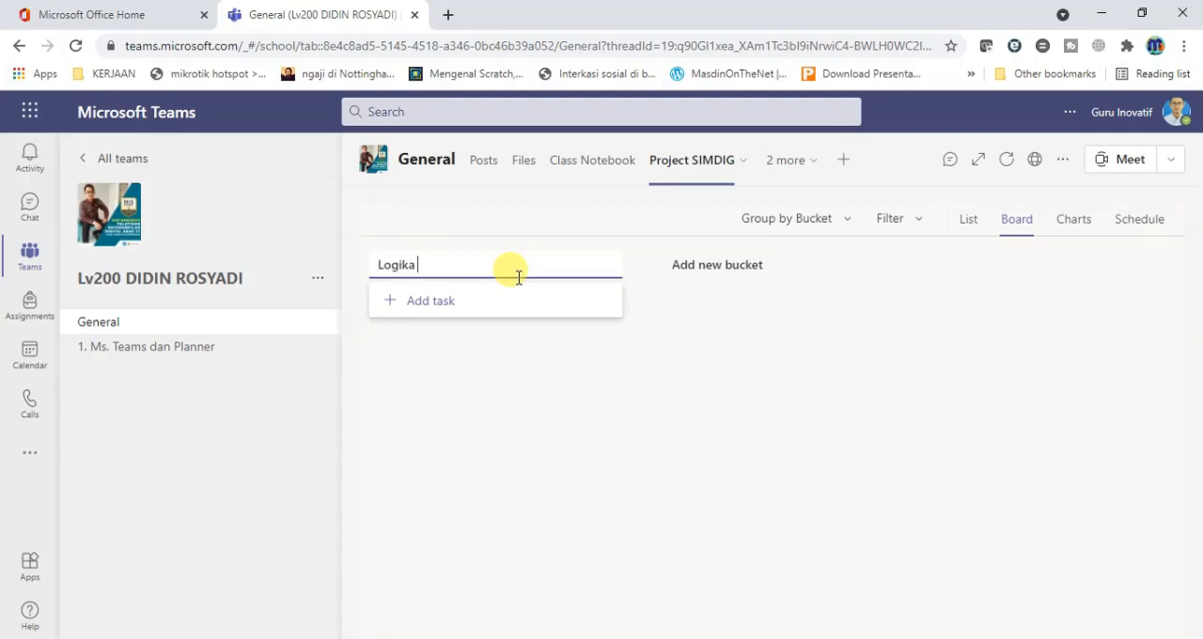
text( da)
key(BackSpace)
key(BackSpace)
text(itma Komputer)
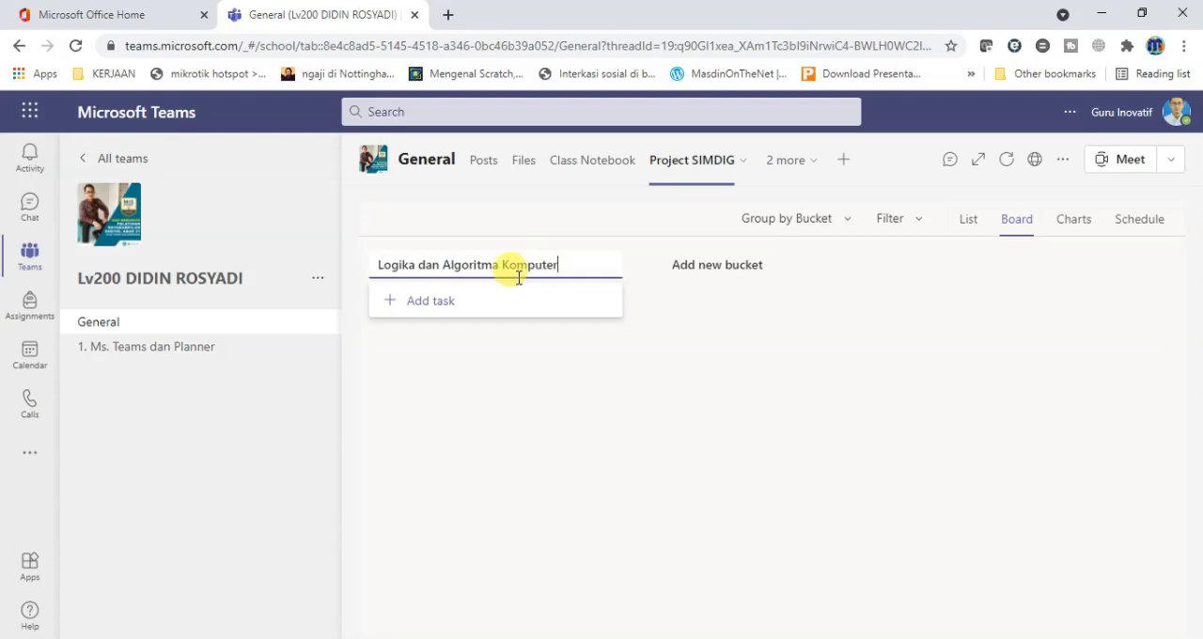
key(Return)
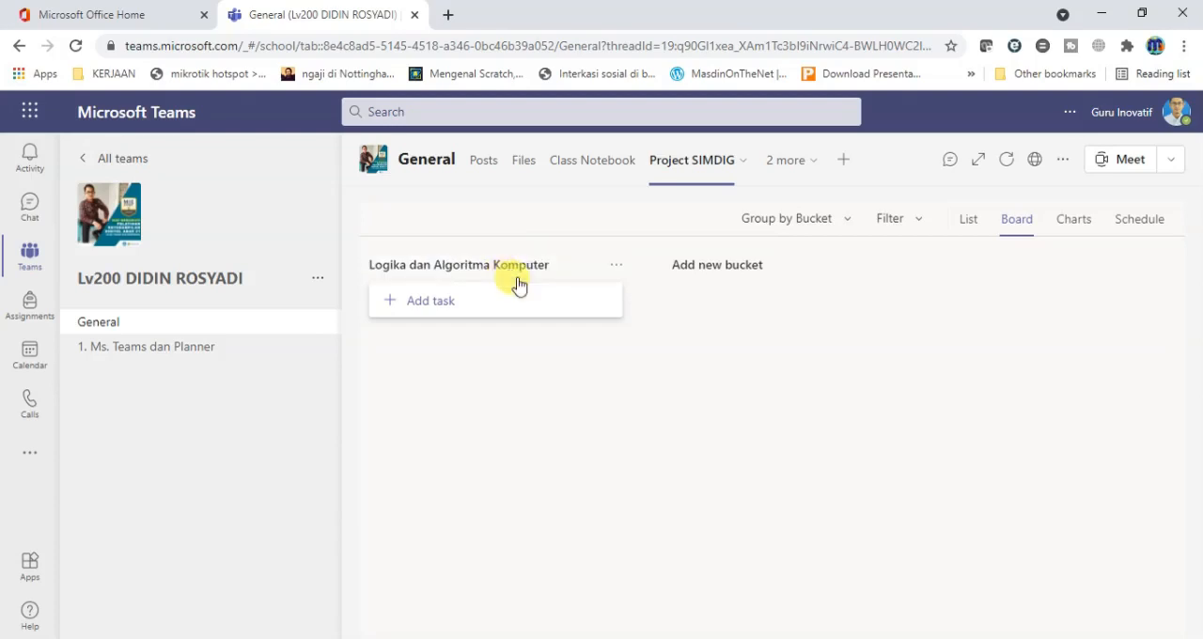
Start a task named "Praktik Logika Bilangan Ganjil dan Genap" in the Logika dan Algoritma Komputer bucket, due June 21, 2021.
click(435, 306)
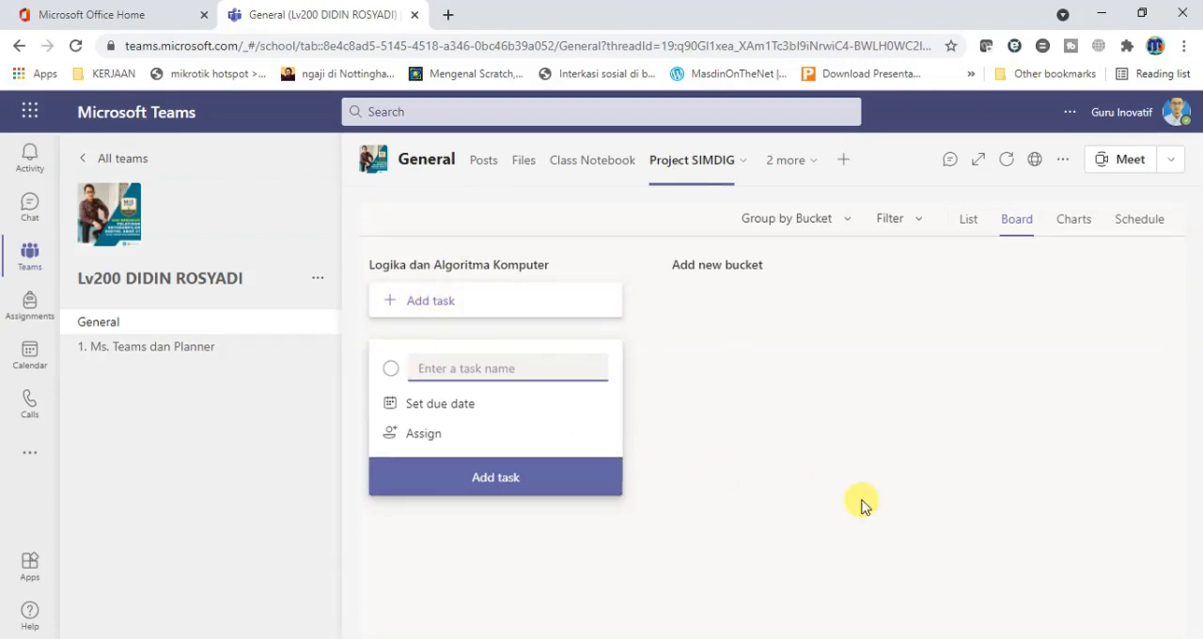
text(Praktik)
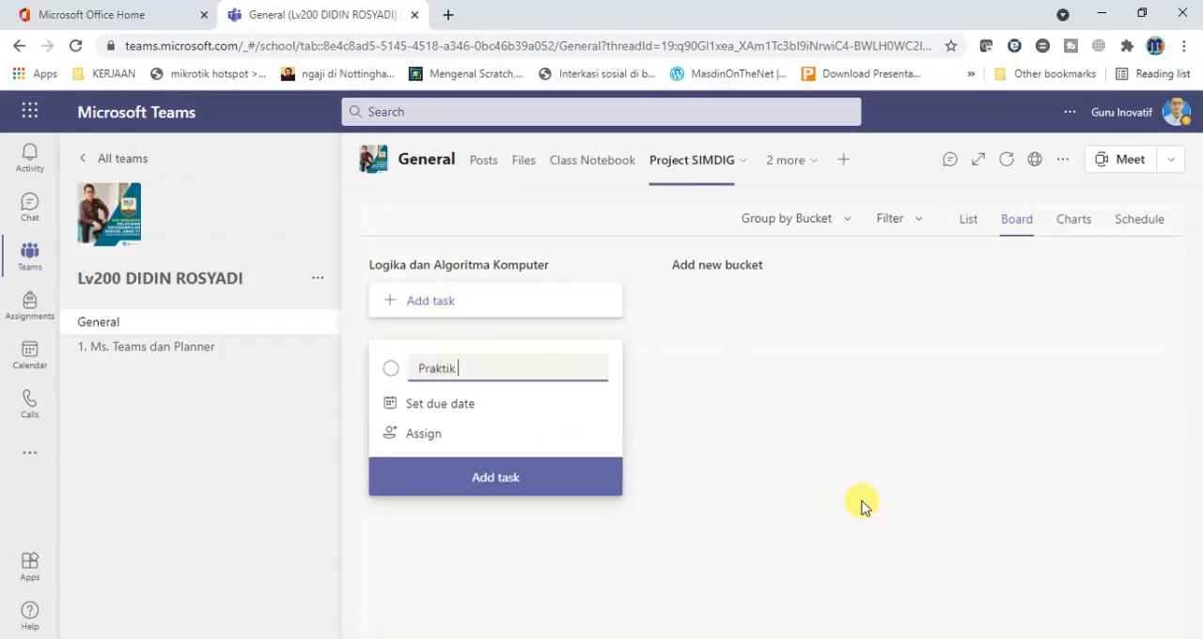
text( Logika Bilangan Gan)
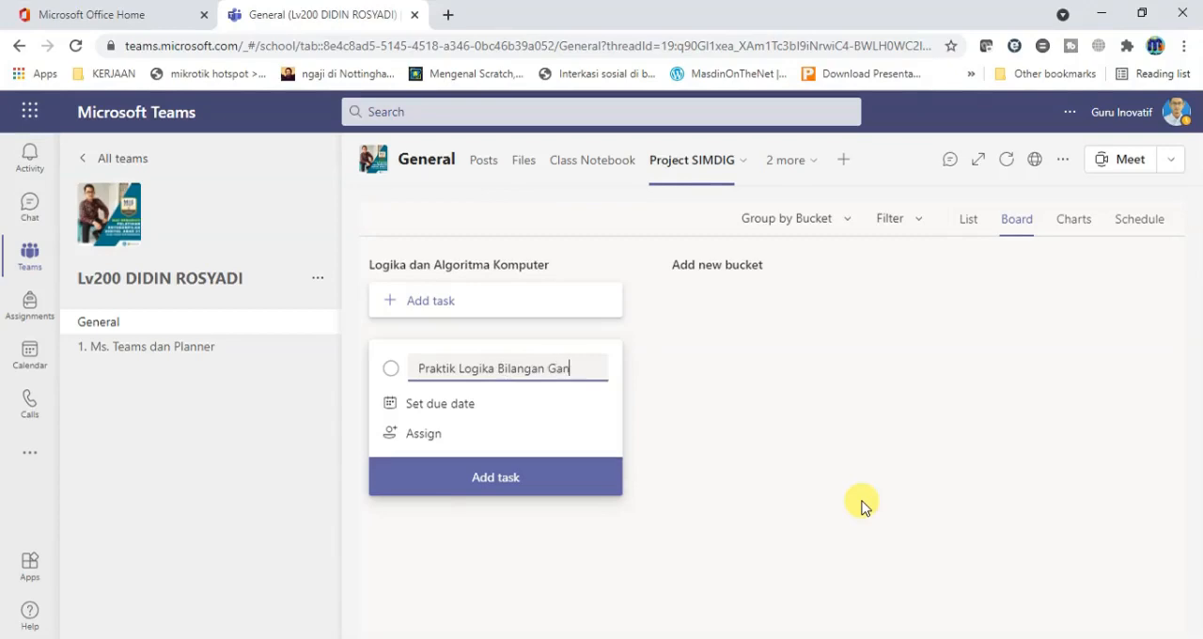
text(jil dan Genap)
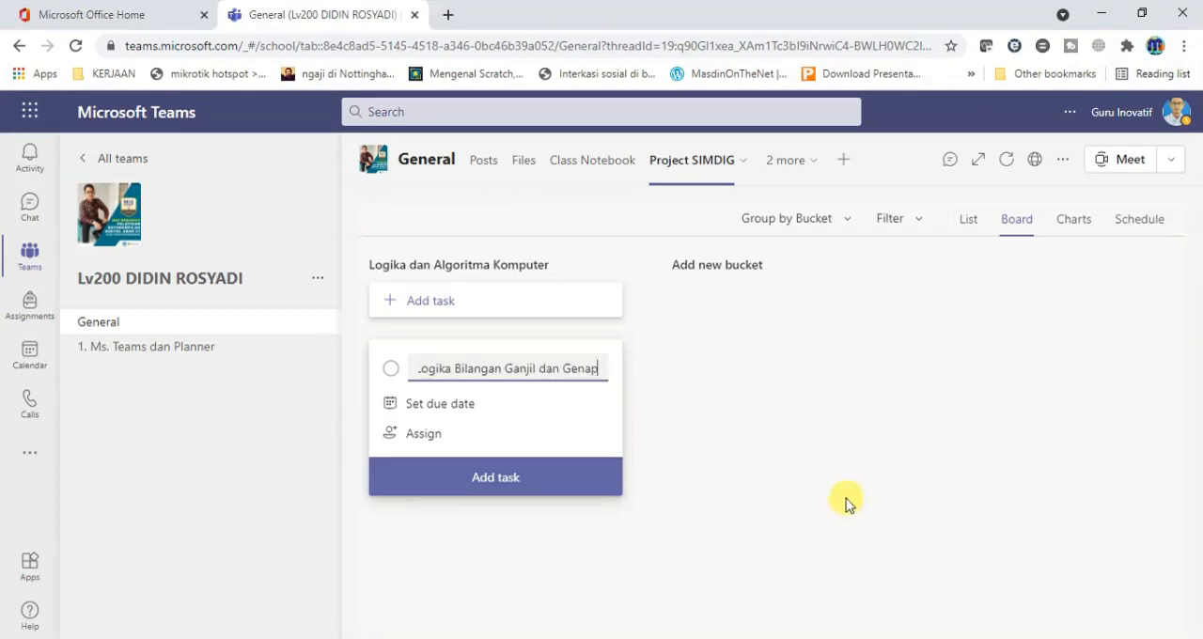
click(437, 412)
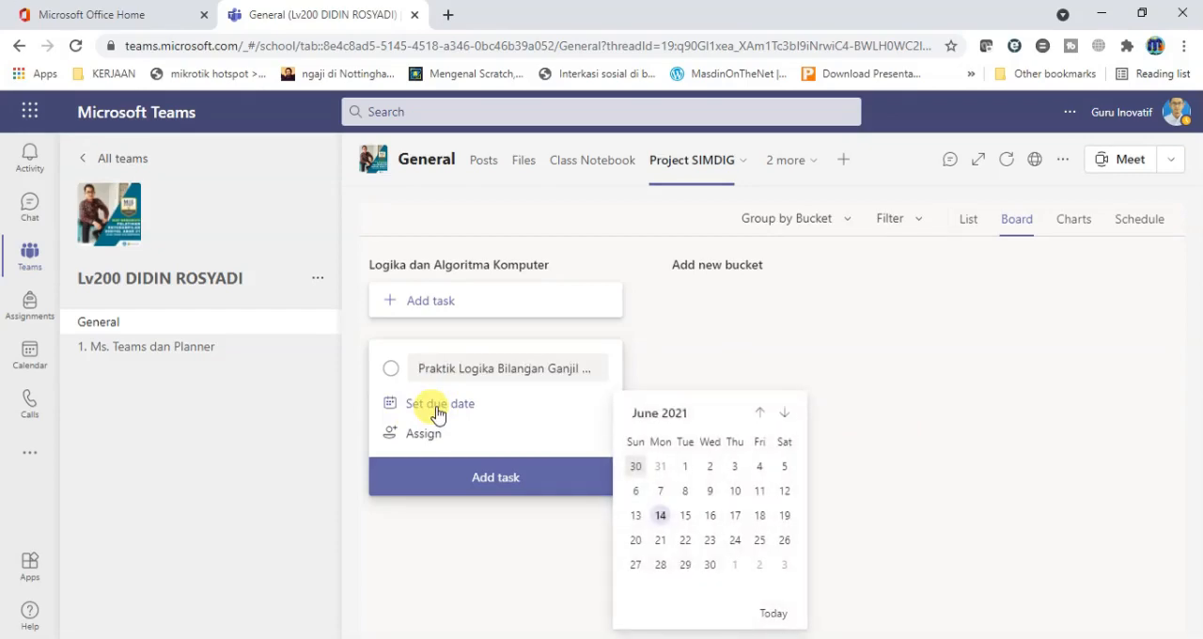
click(661, 542)
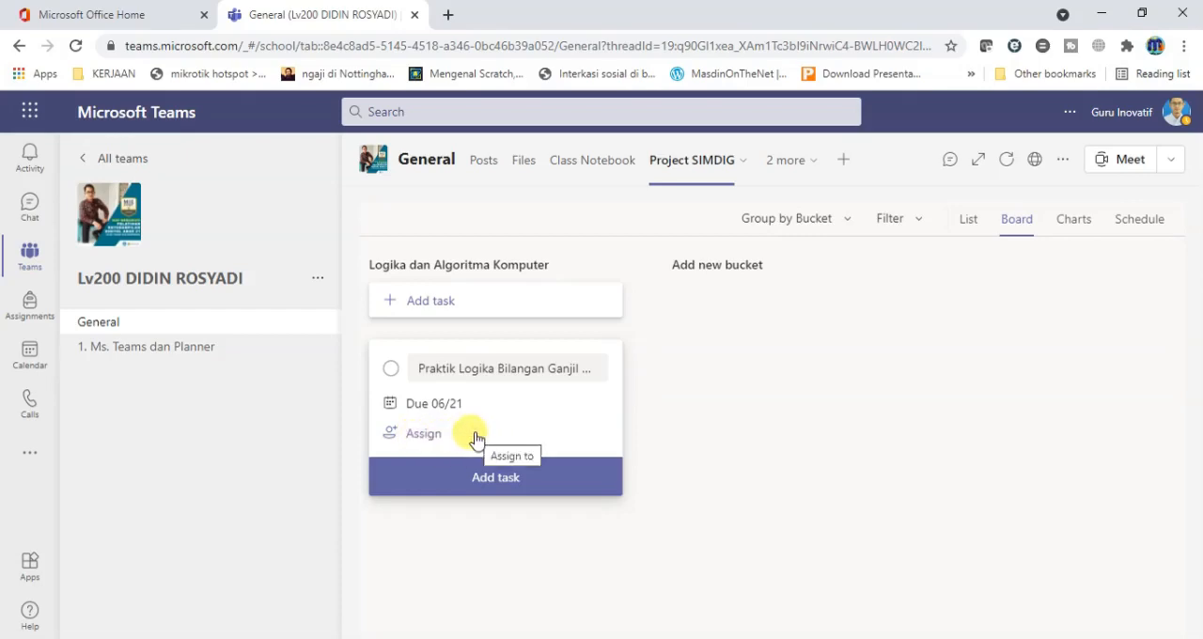
Assign the new task to the first three listed class members and add it to the bucket, leaving no blank task card open.
click(419, 440)
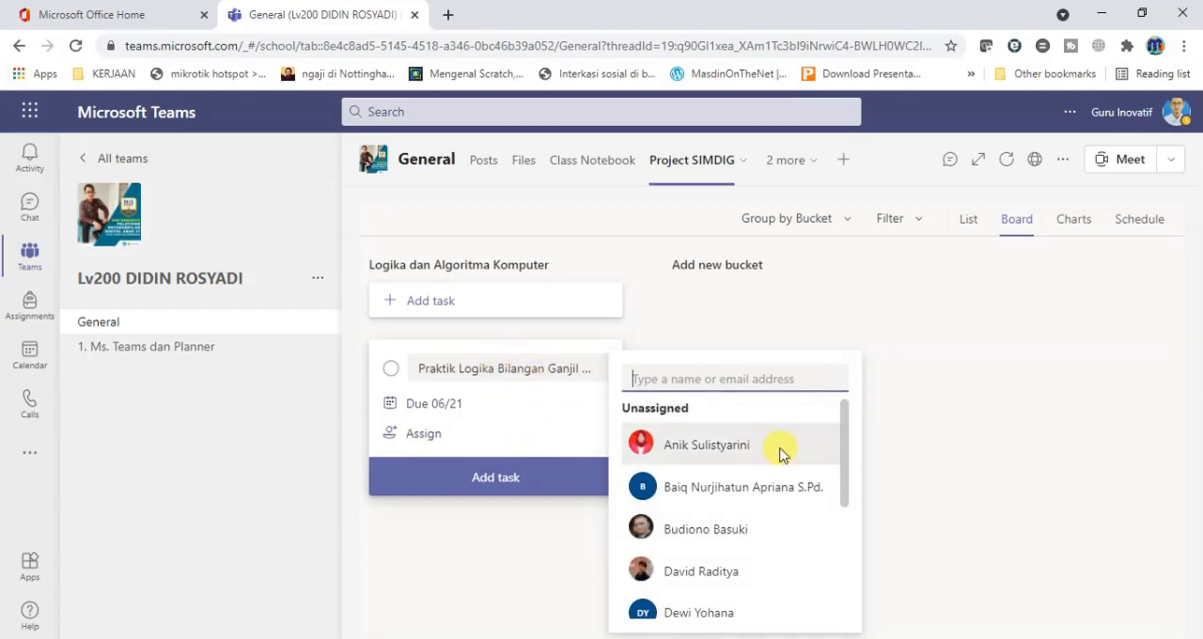
drag(845, 435, 846, 435)
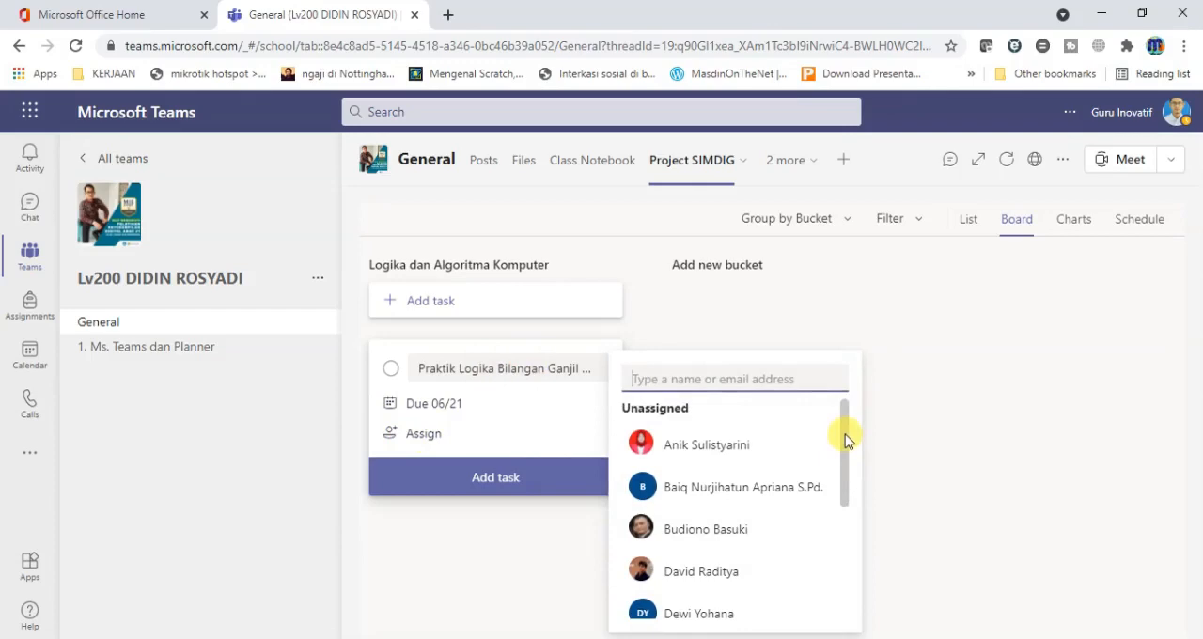
click(727, 447)
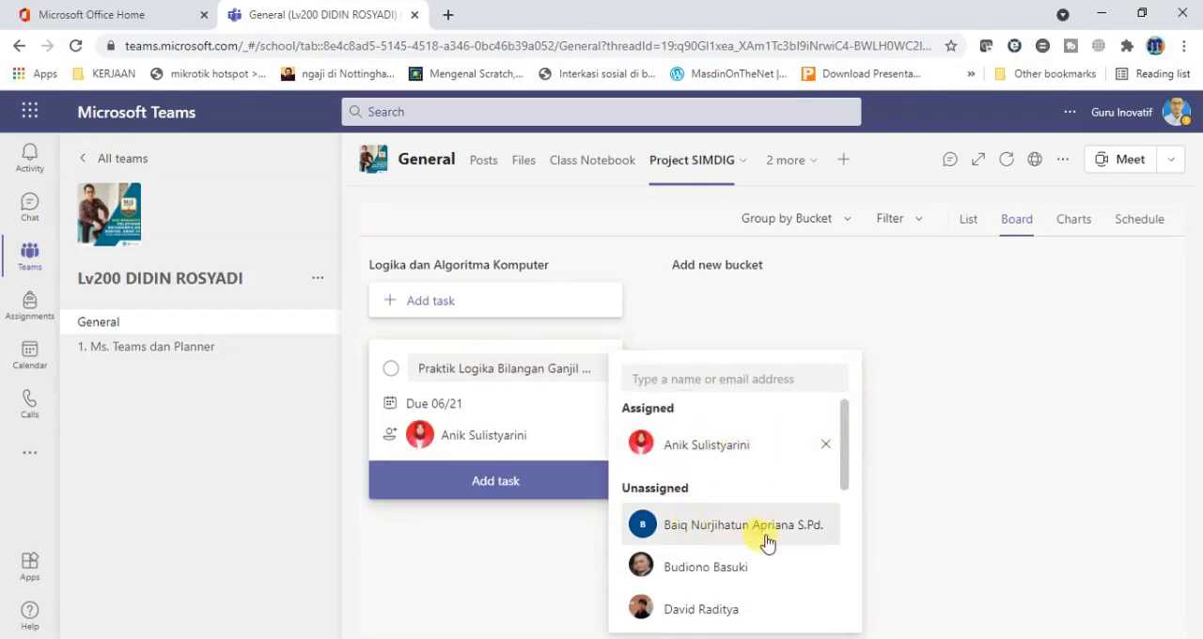
click(728, 538)
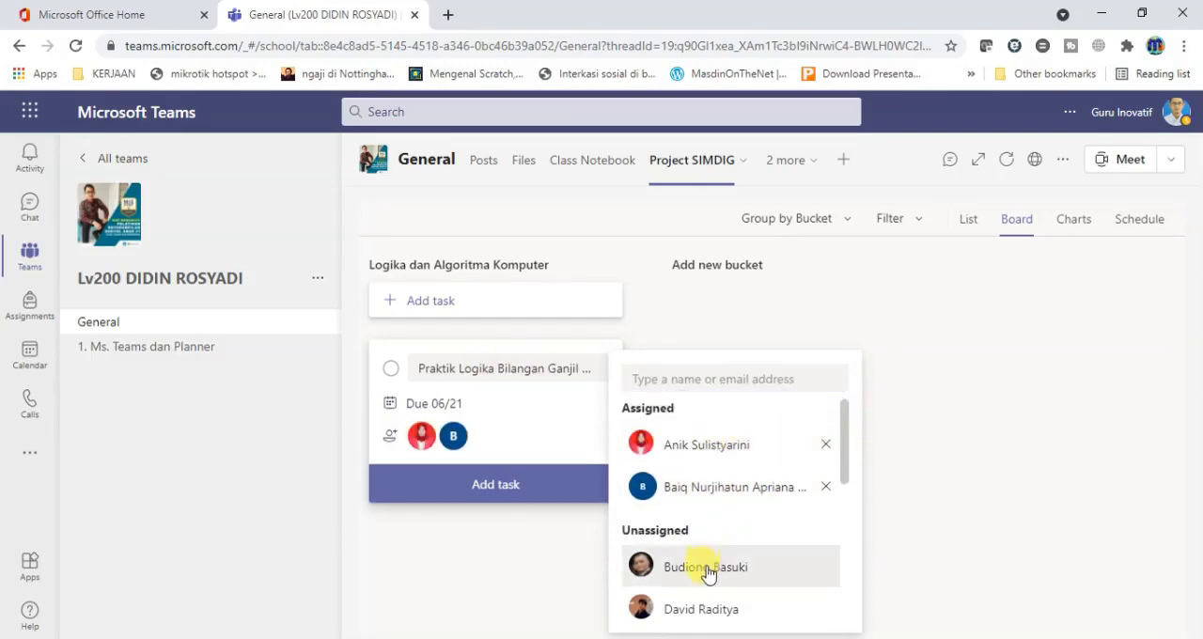
click(707, 570)
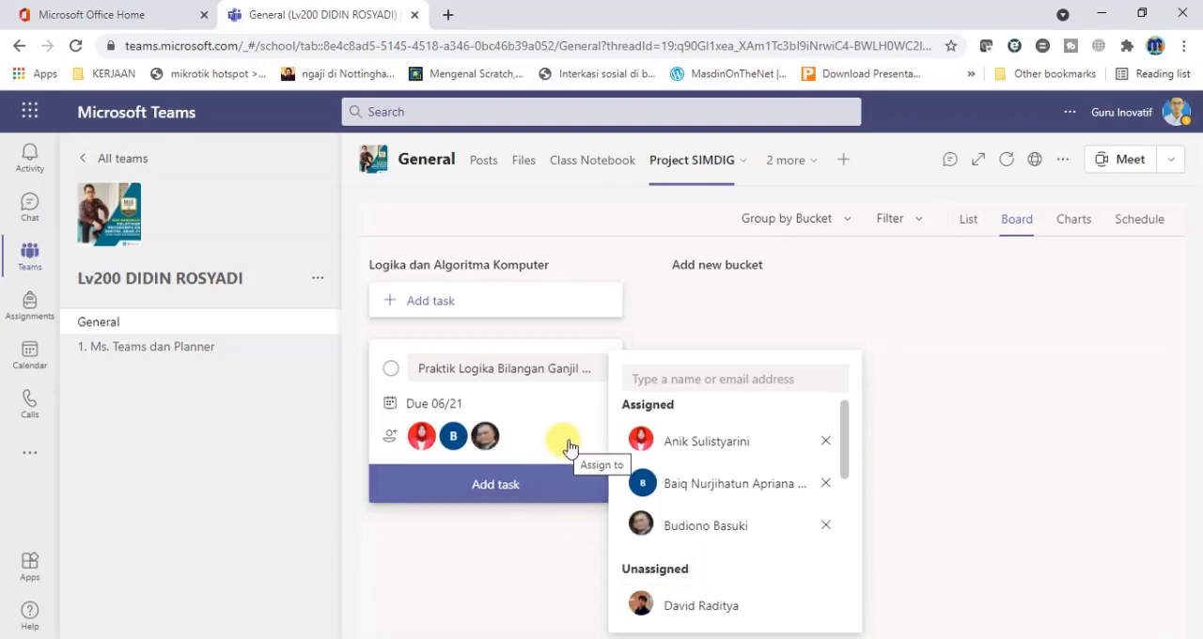
click(501, 495)
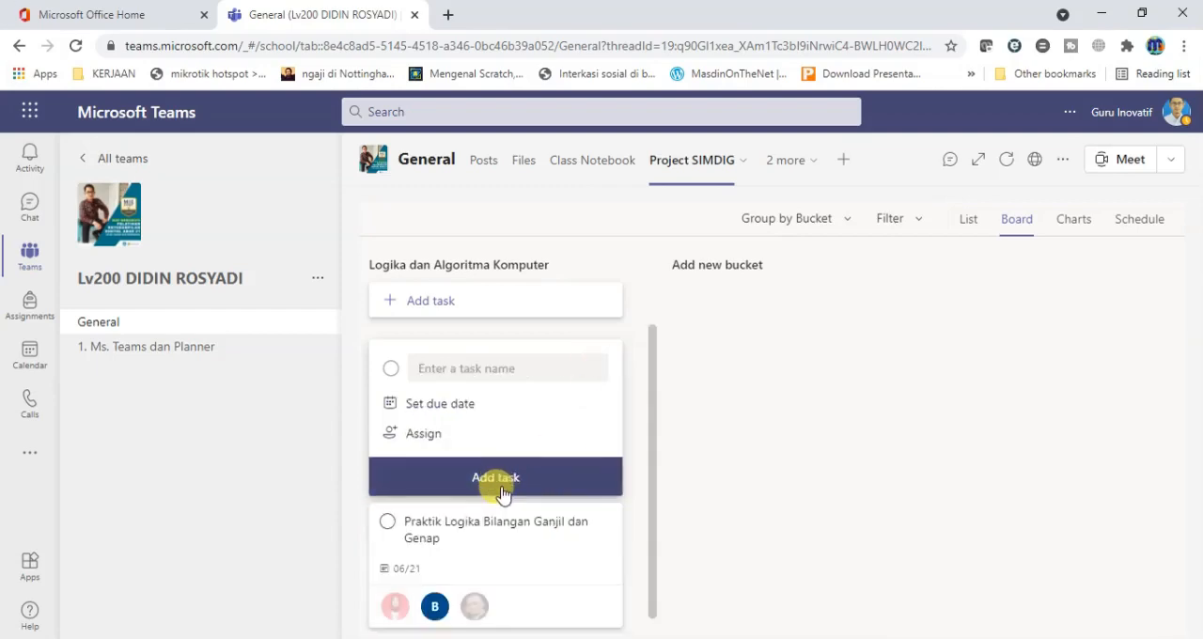
click(653, 444)
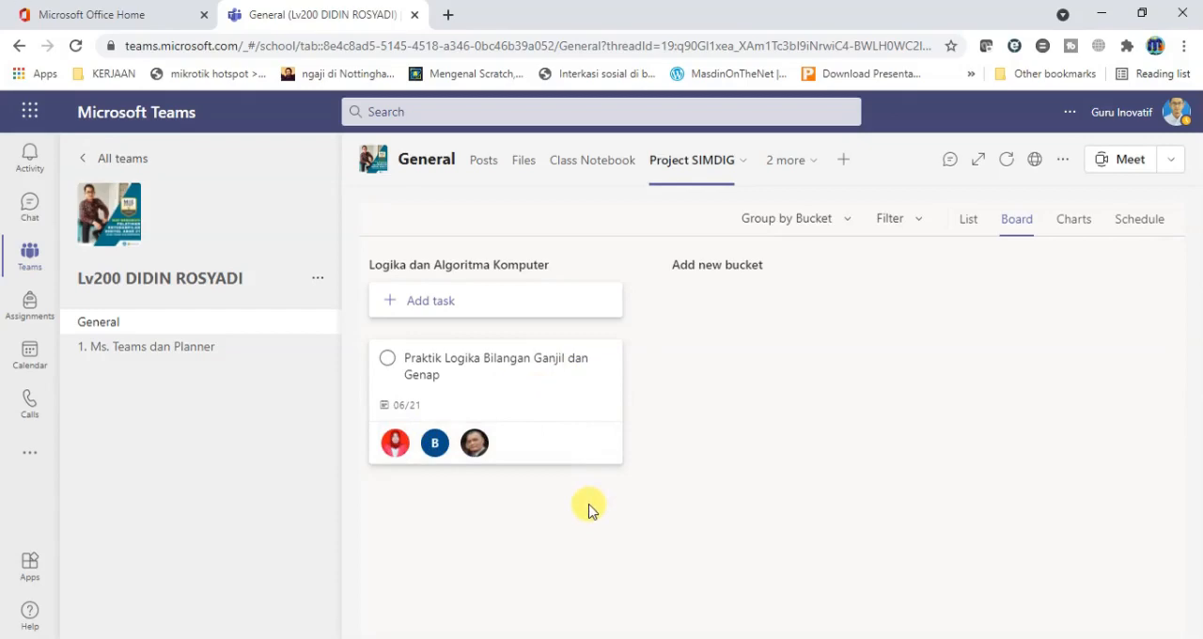
Open the details of the "Praktik Logika Bilangan Ganjil dan Genap" task and give it the Cranberry label.
click(515, 400)
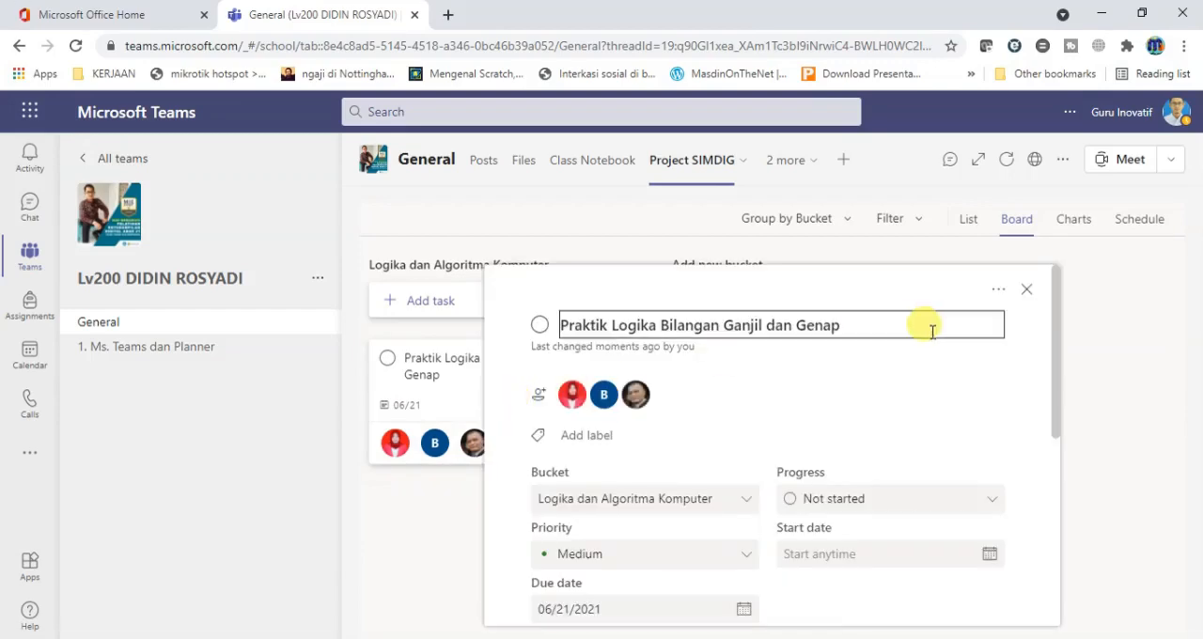
scroll(1062, 378, down, 1)
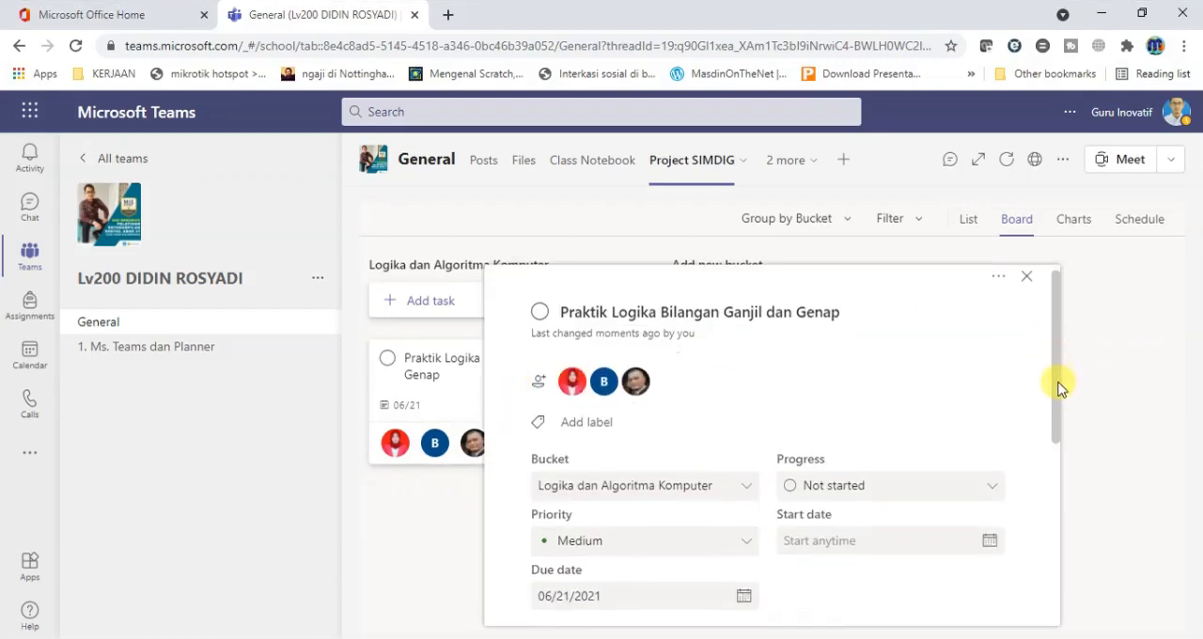
scroll(1068, 430, down, 2)
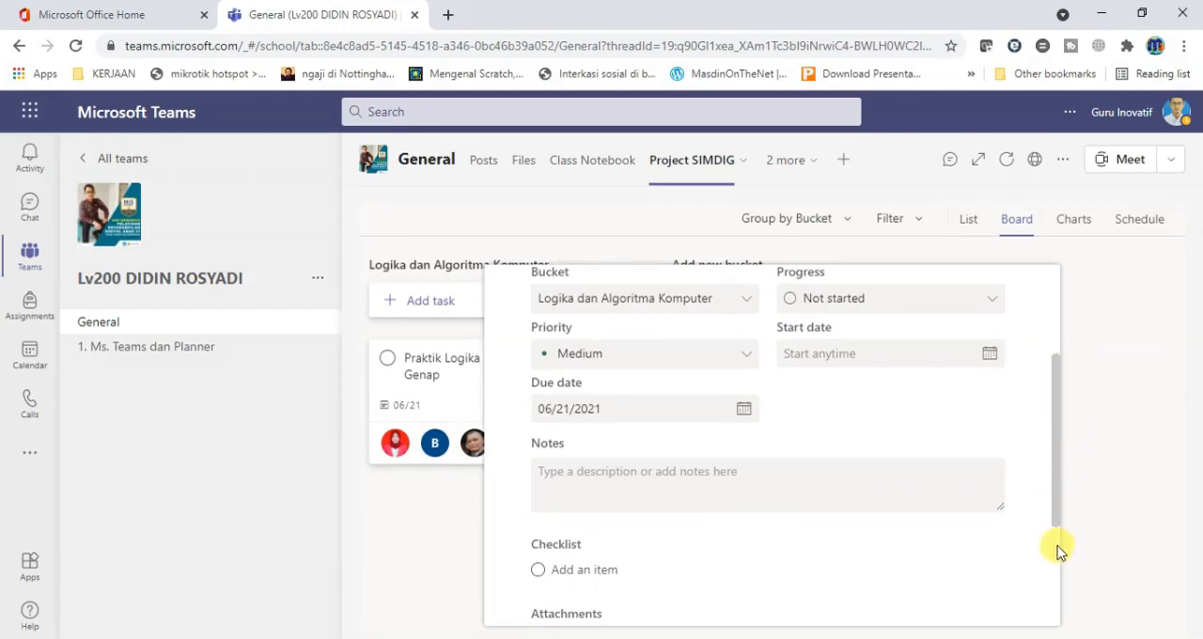
scroll(1060, 552, down, 2)
drag(1056, 545, 1061, 368)
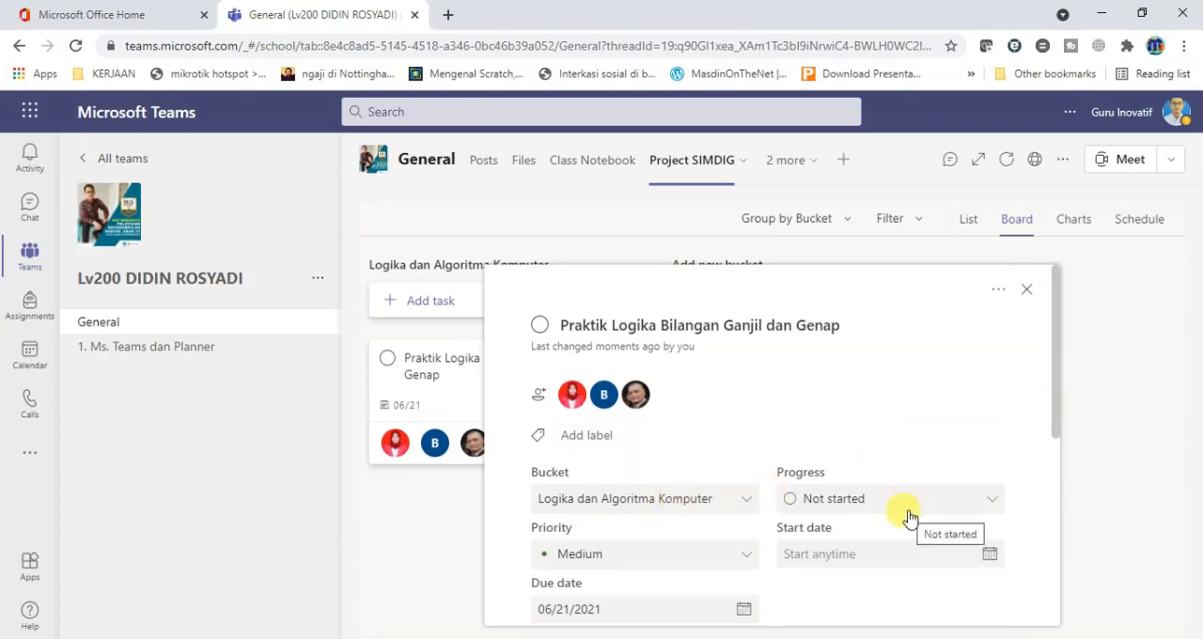
click(590, 439)
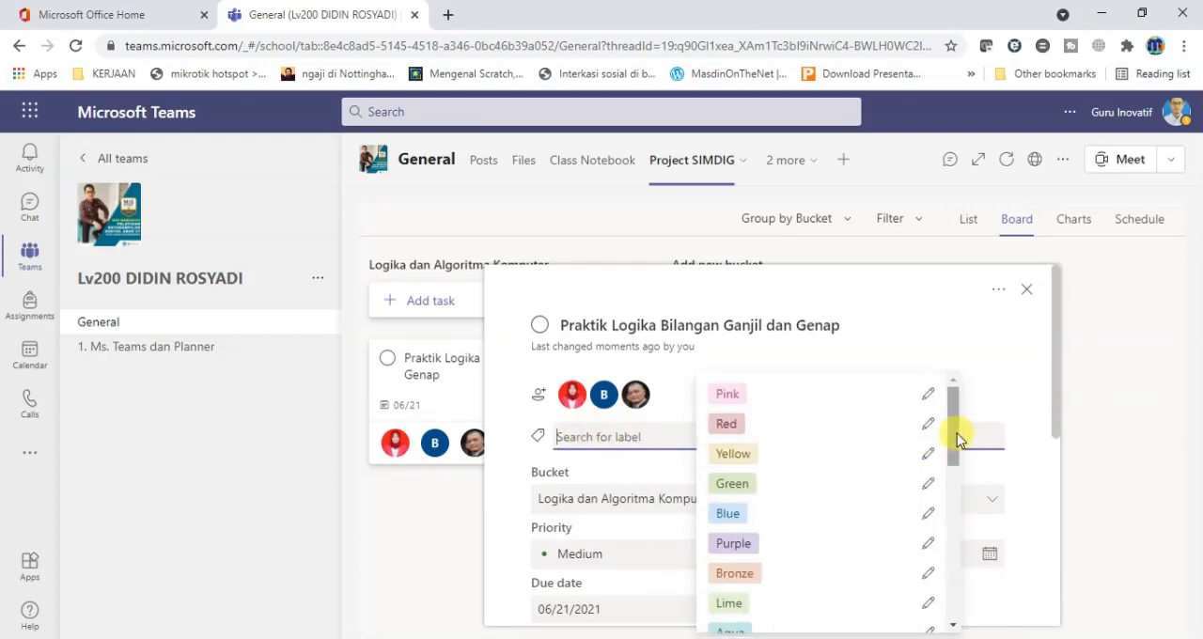
drag(958, 434, 952, 411)
drag(952, 411, 955, 482)
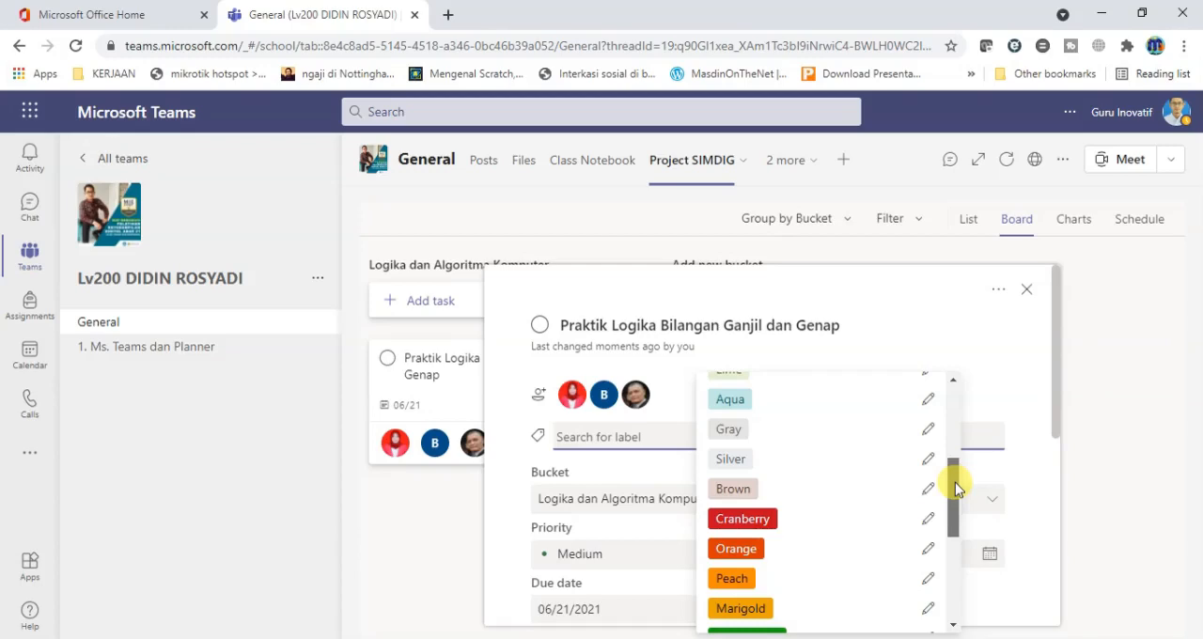
drag(953, 482, 959, 507)
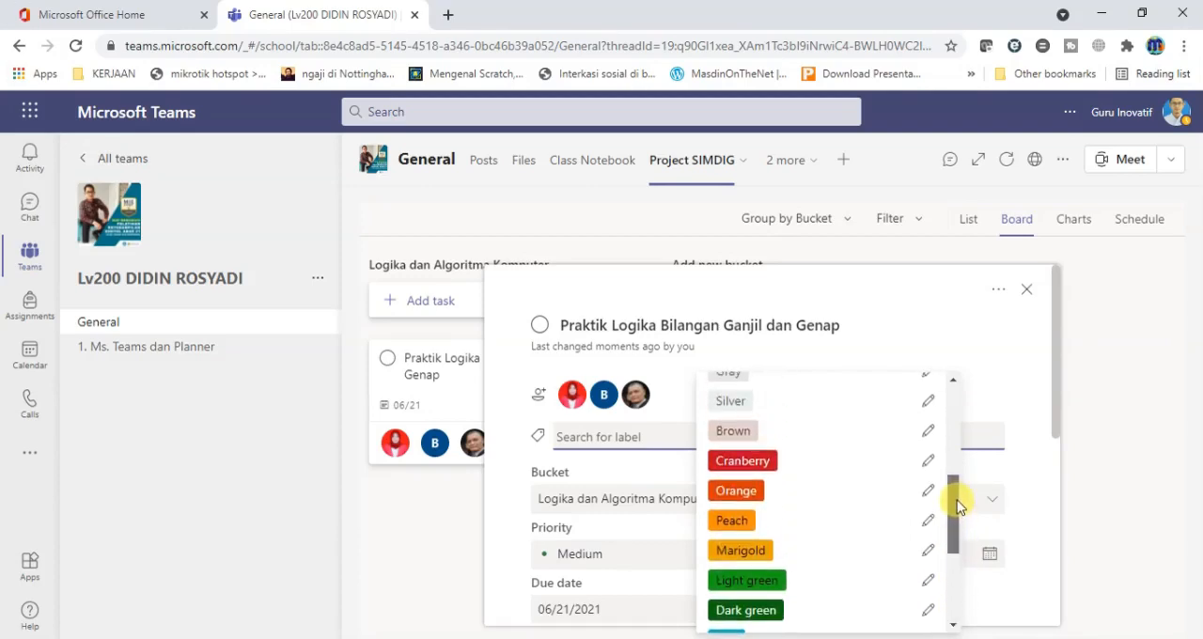
click(761, 464)
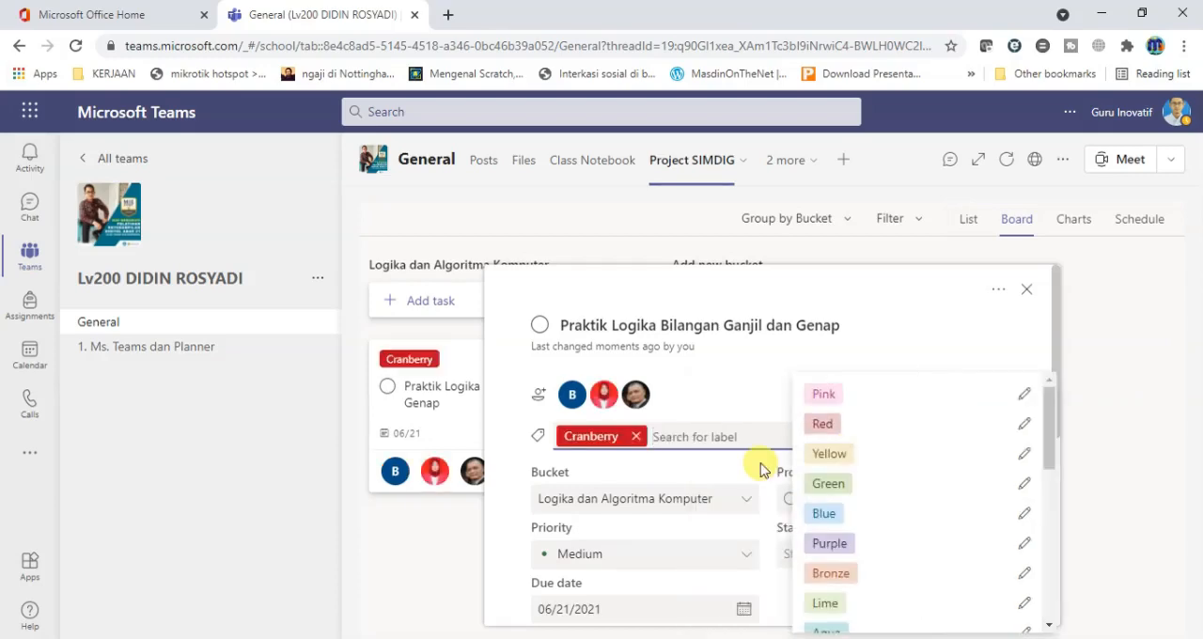
click(736, 391)
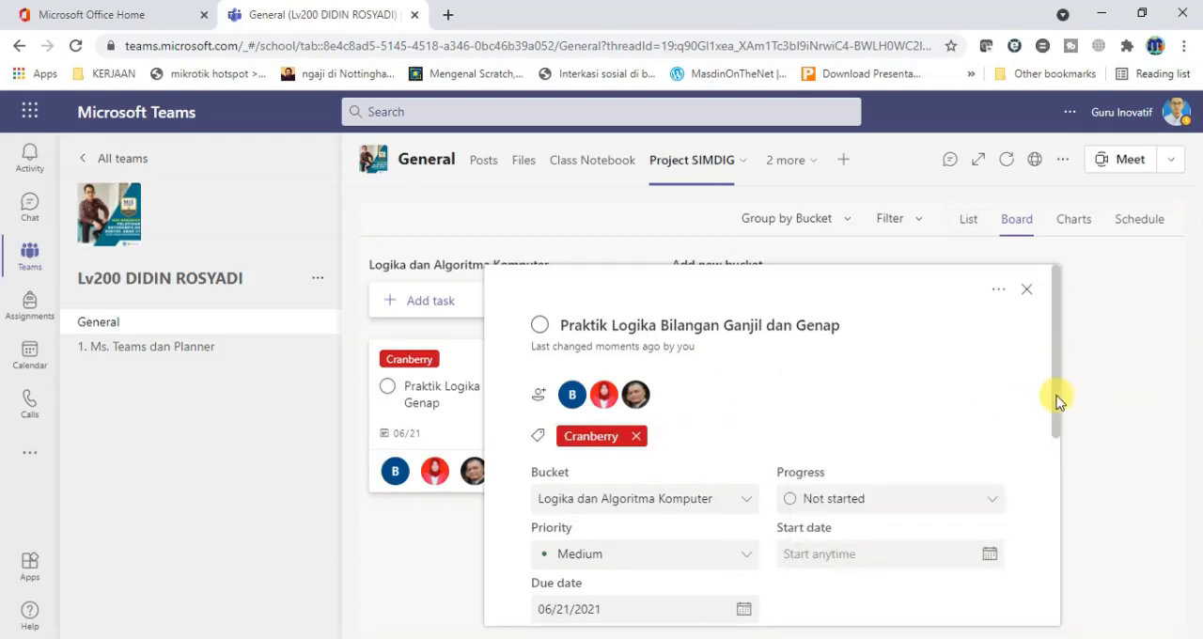
Set the task's progress to In progress.
drag(1056, 404, 1061, 443)
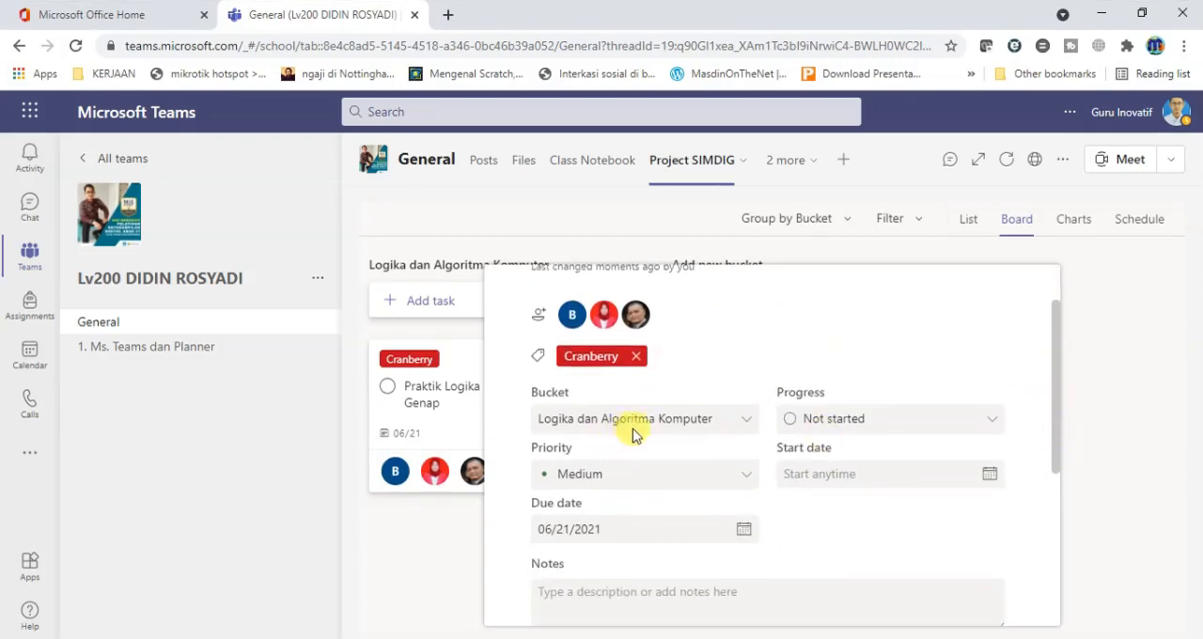
scroll(658, 434, down, 1)
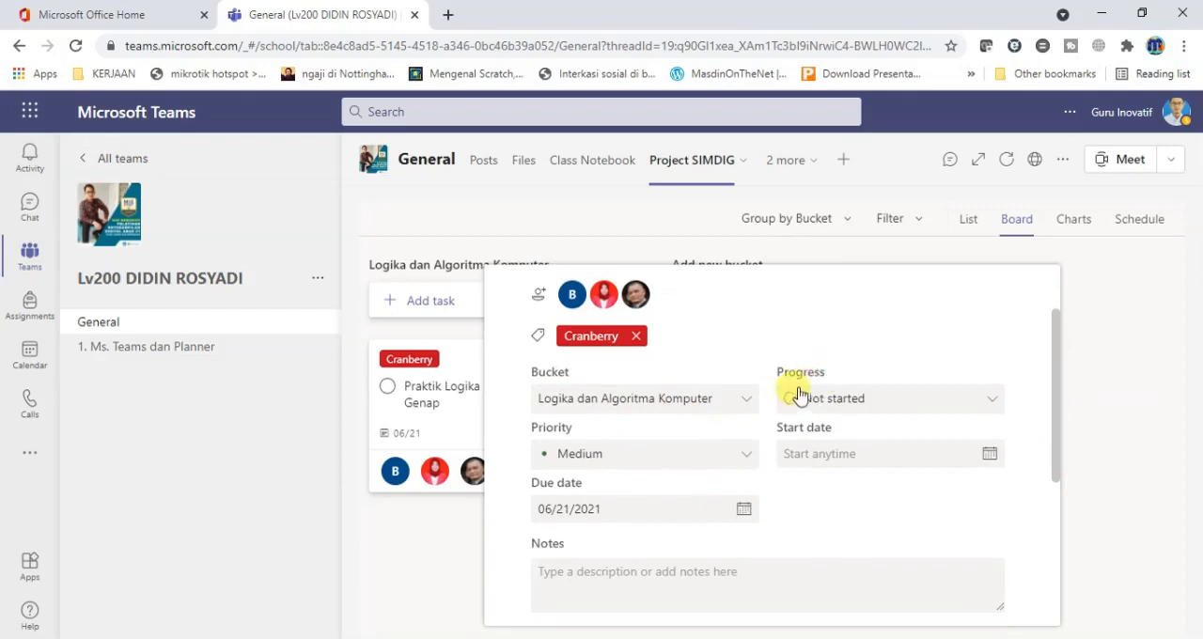
click(997, 405)
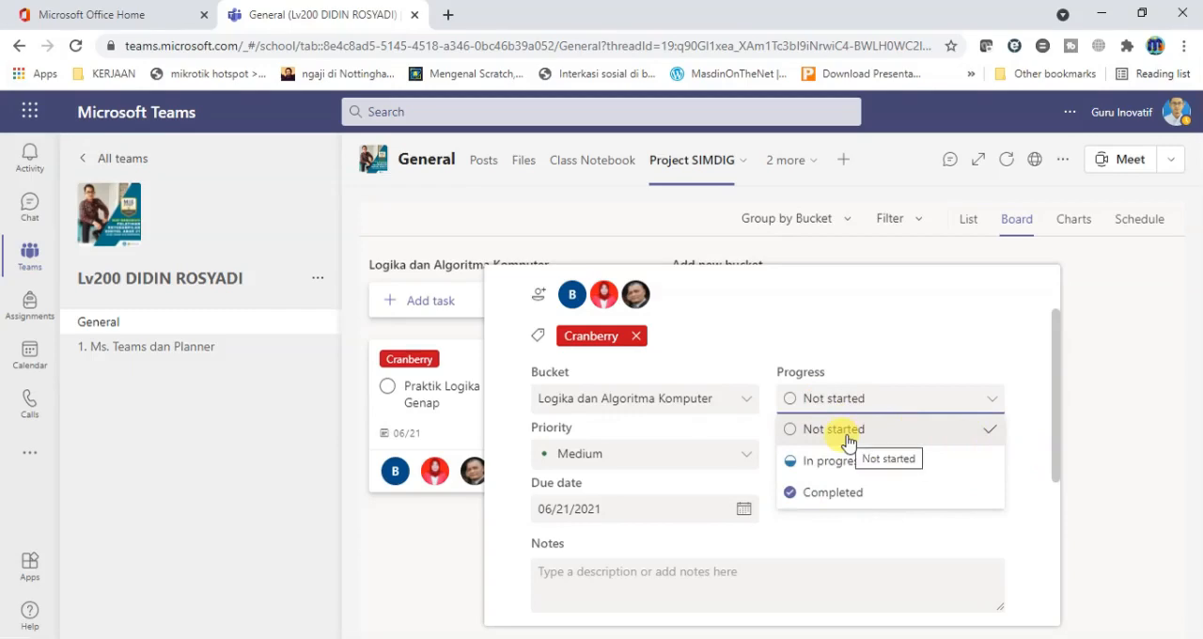
click(897, 469)
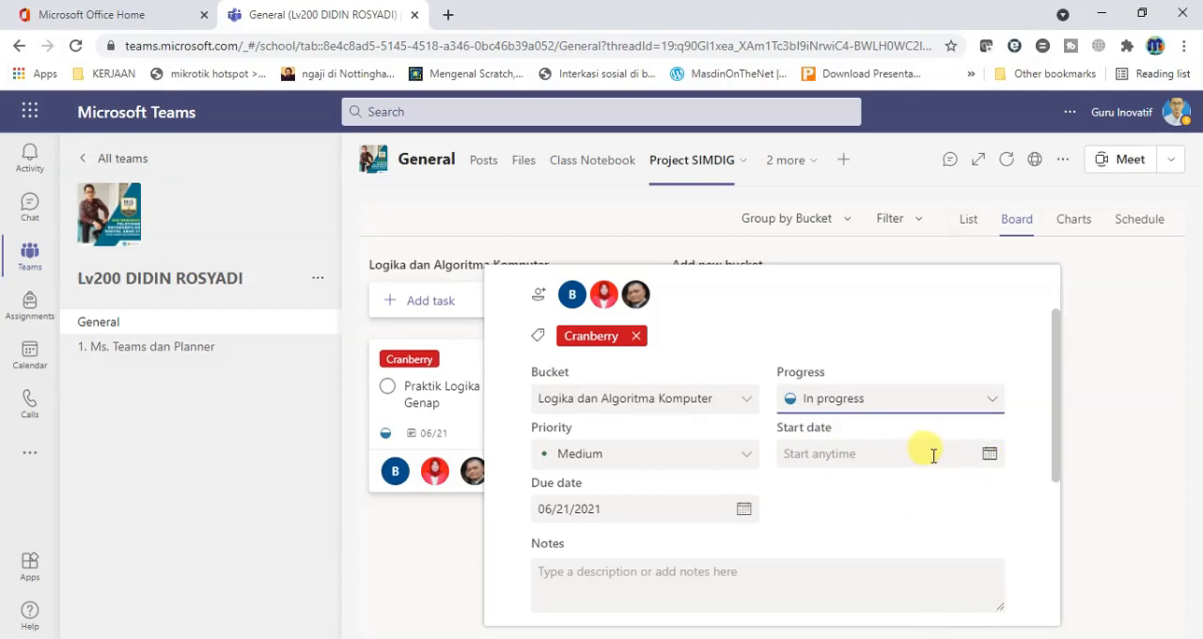
Set the task's start date to 06/15/2021 and its priority to Urgent.
click(989, 456)
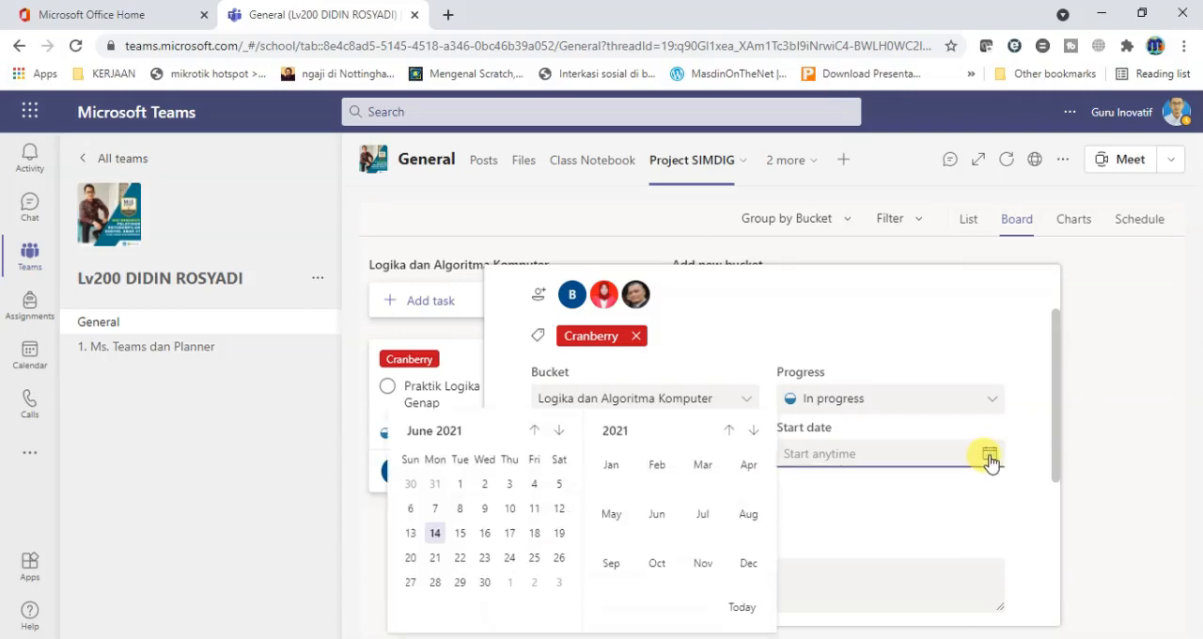
click(460, 534)
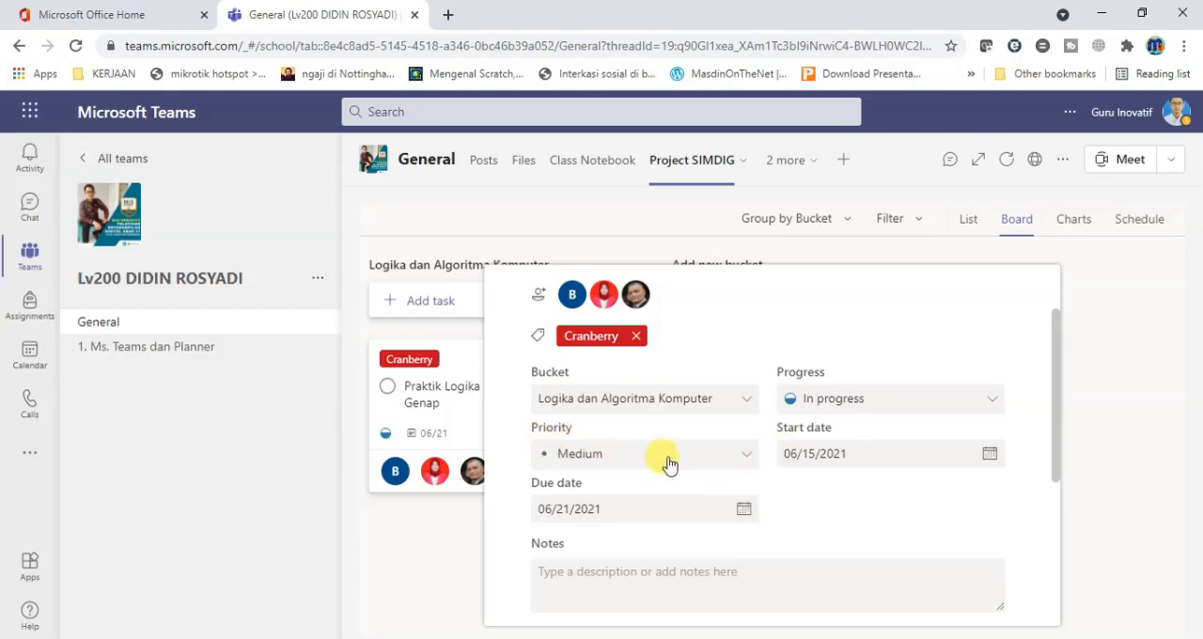
click(747, 461)
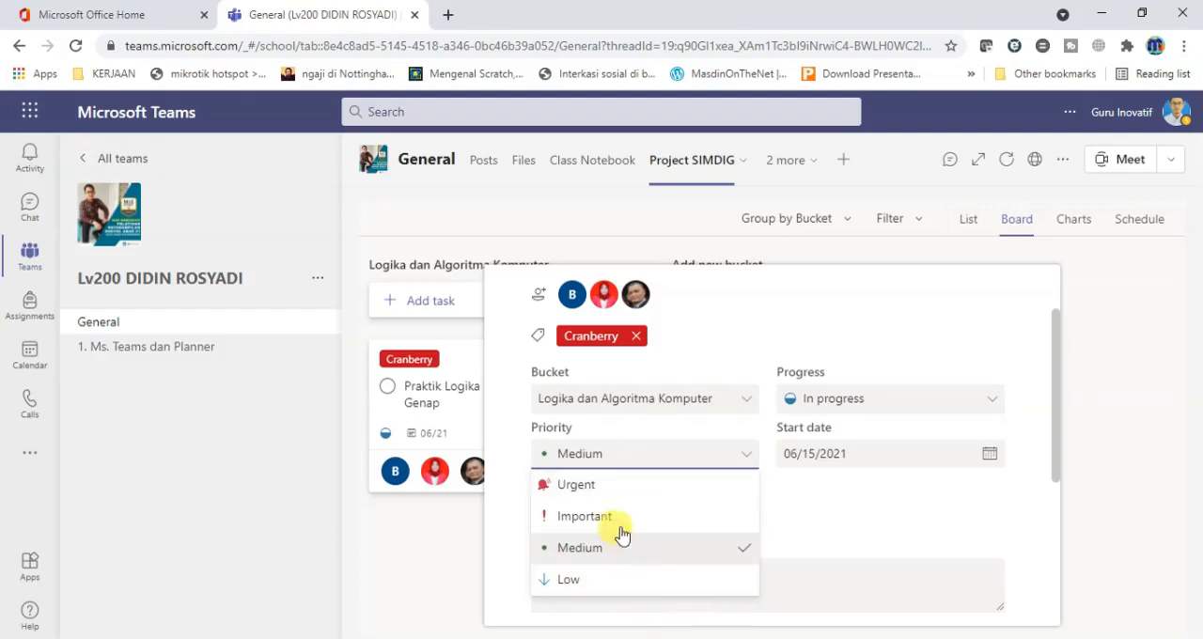
click(687, 486)
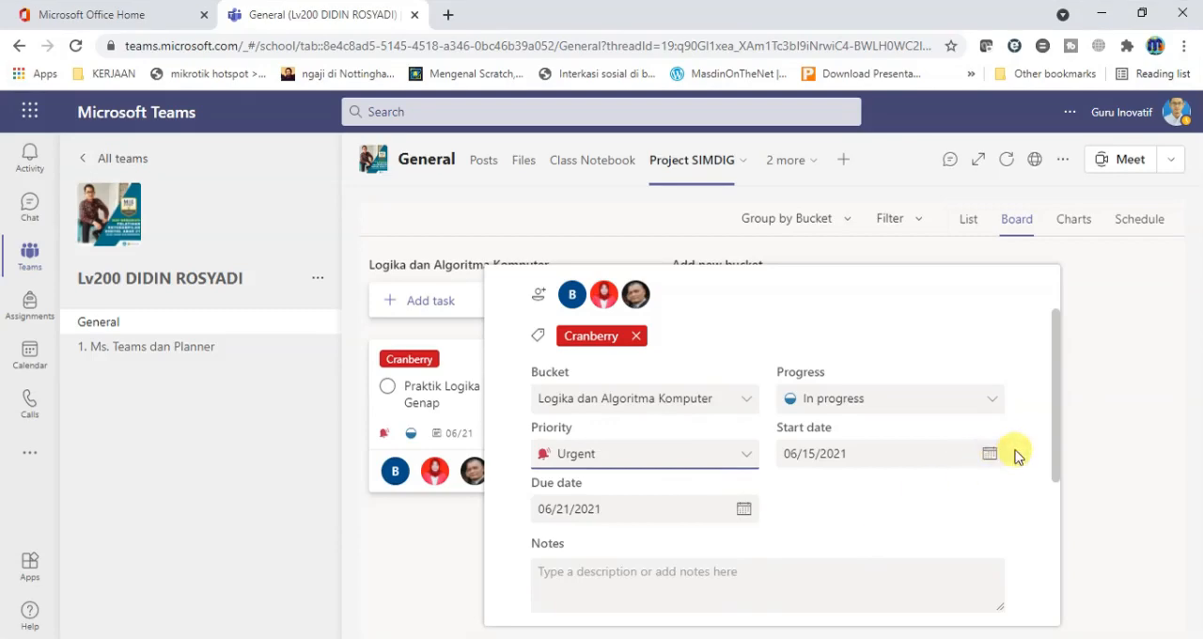
Add the task note "Silahkan membuat perintah program untuk menggambarkan logika bilangan ganjil dan bilangan genap".
scroll(1058, 461, down, 1)
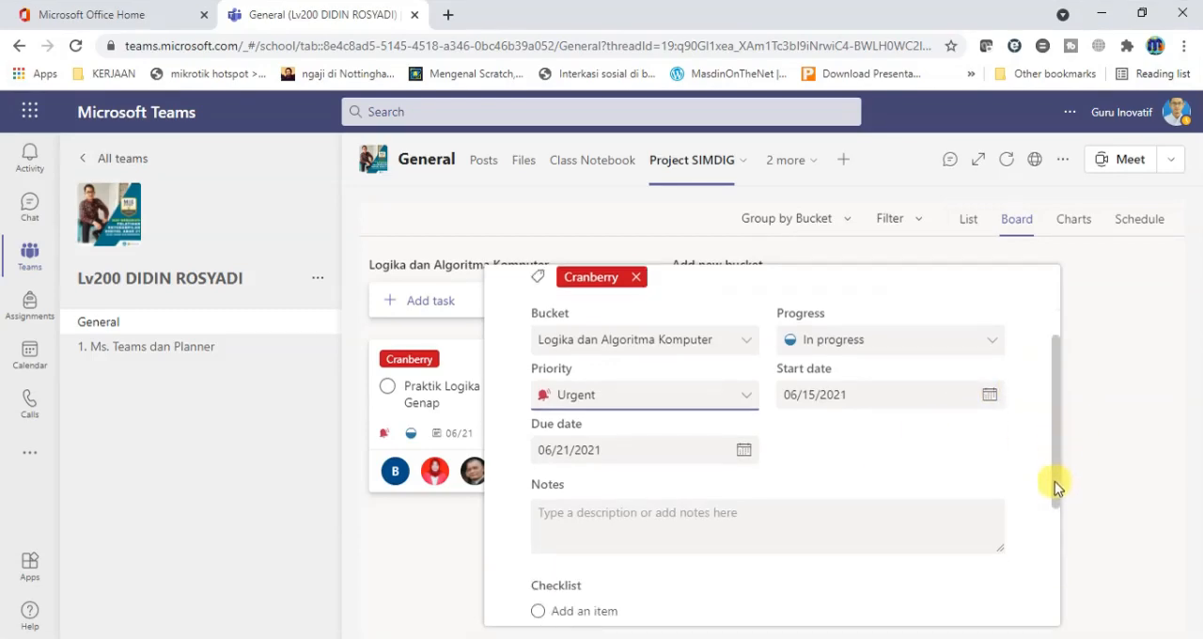
scroll(1057, 520, down, 2)
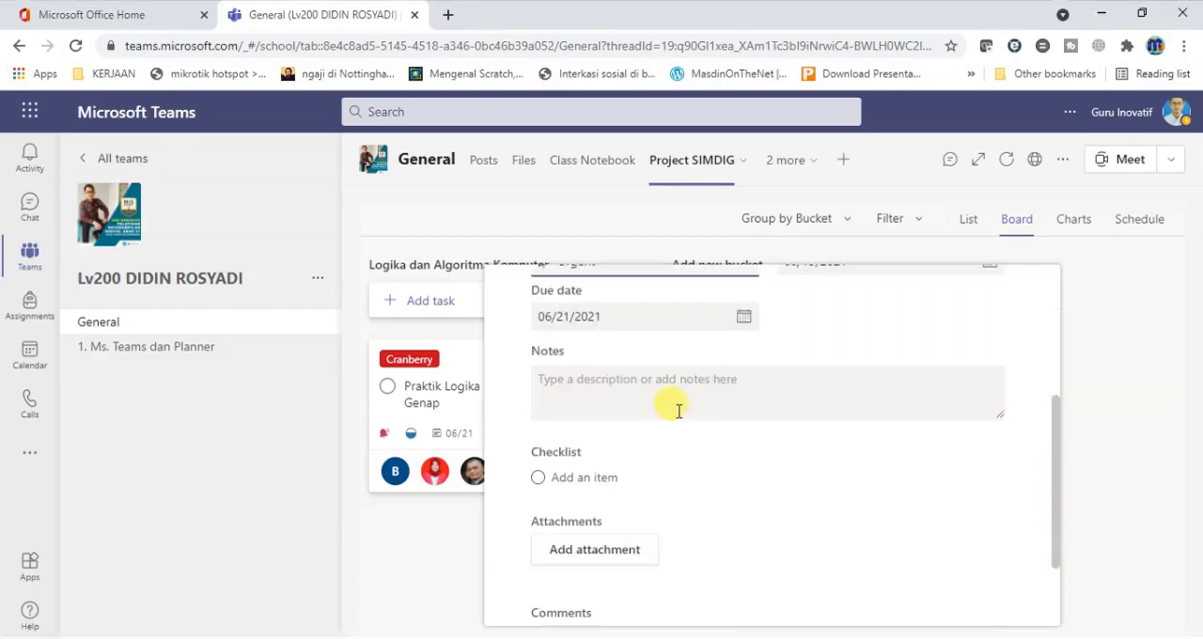
click(562, 388)
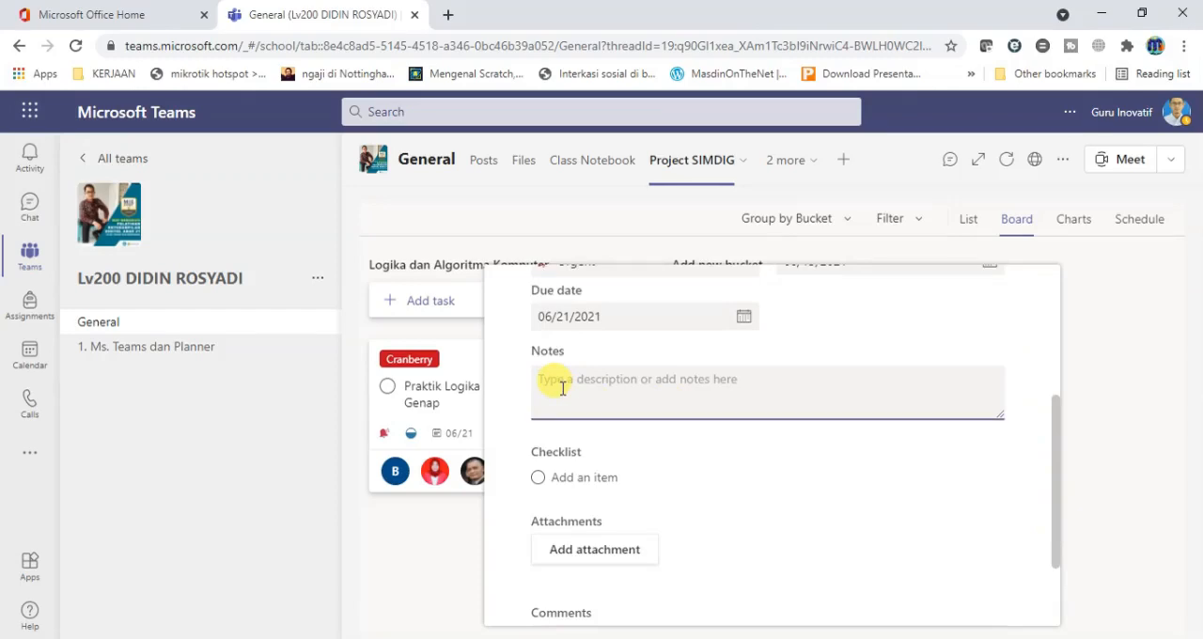
text(Silahkan membuat)
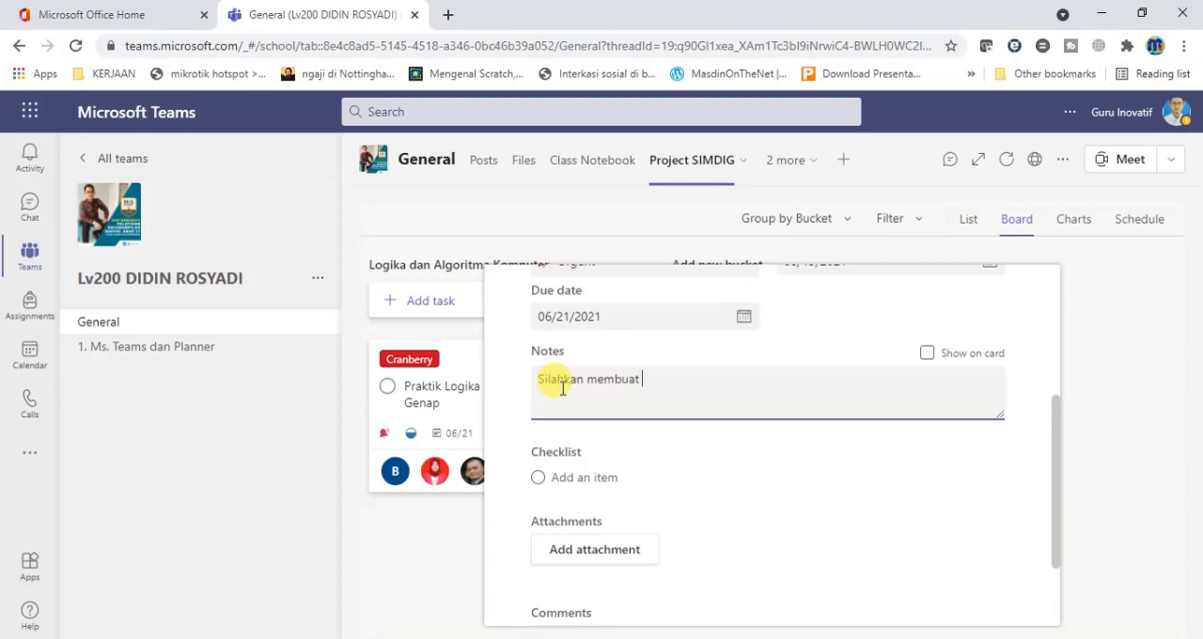
text(perintah program untuk menggambarkan)
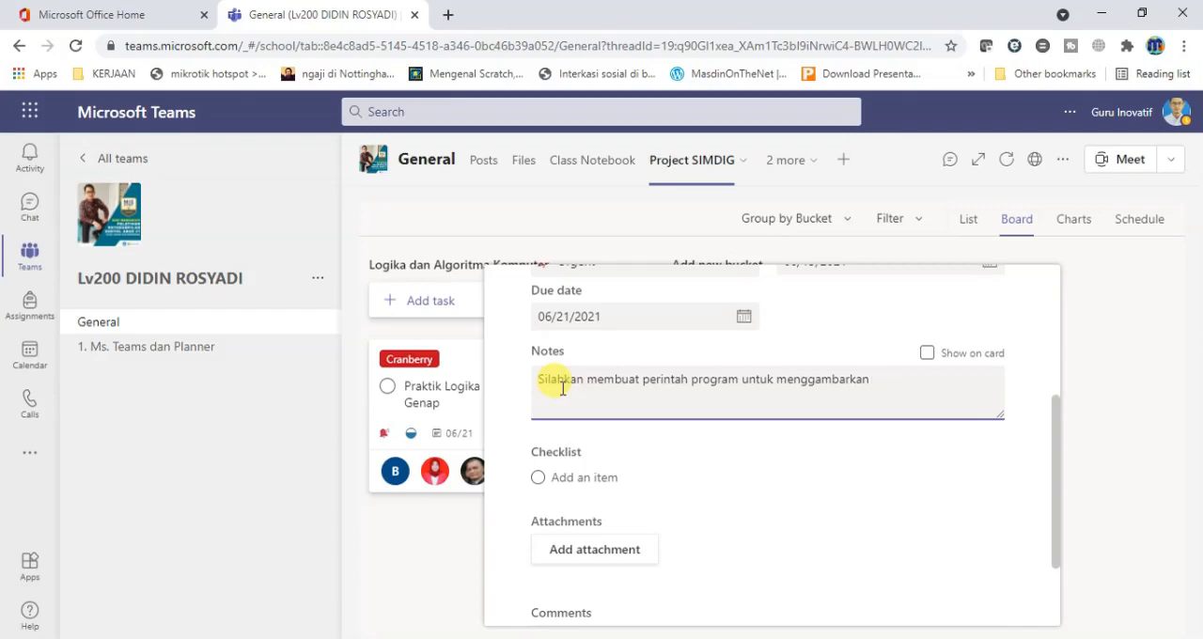
text(logika bilangan ganjil dan bi)
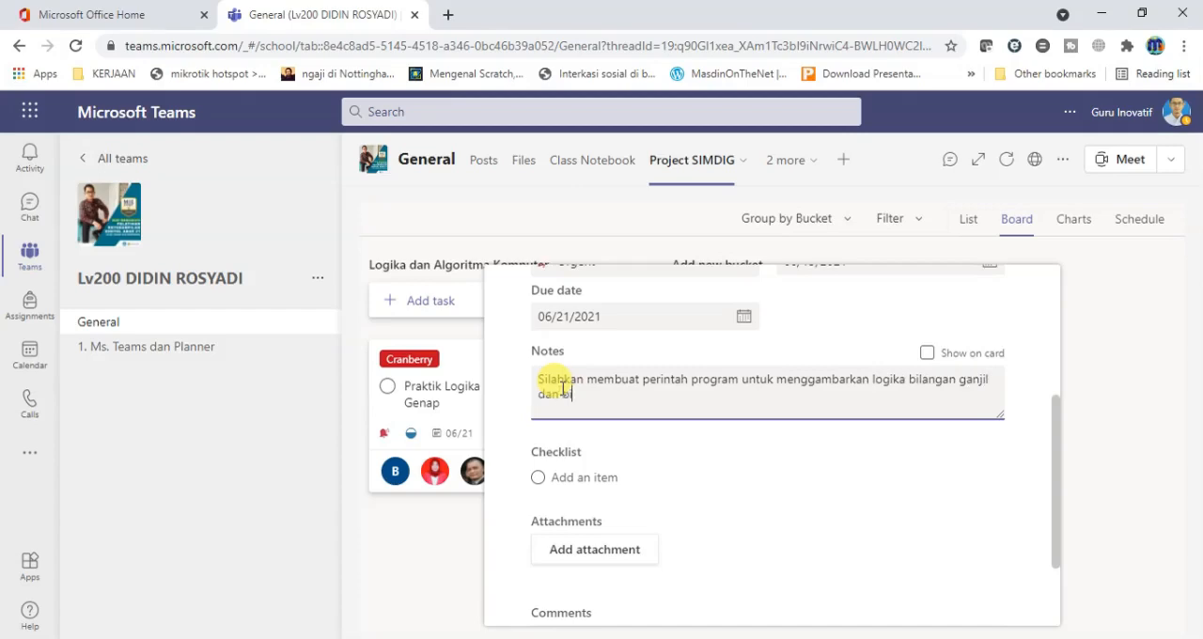
text(langan genap)
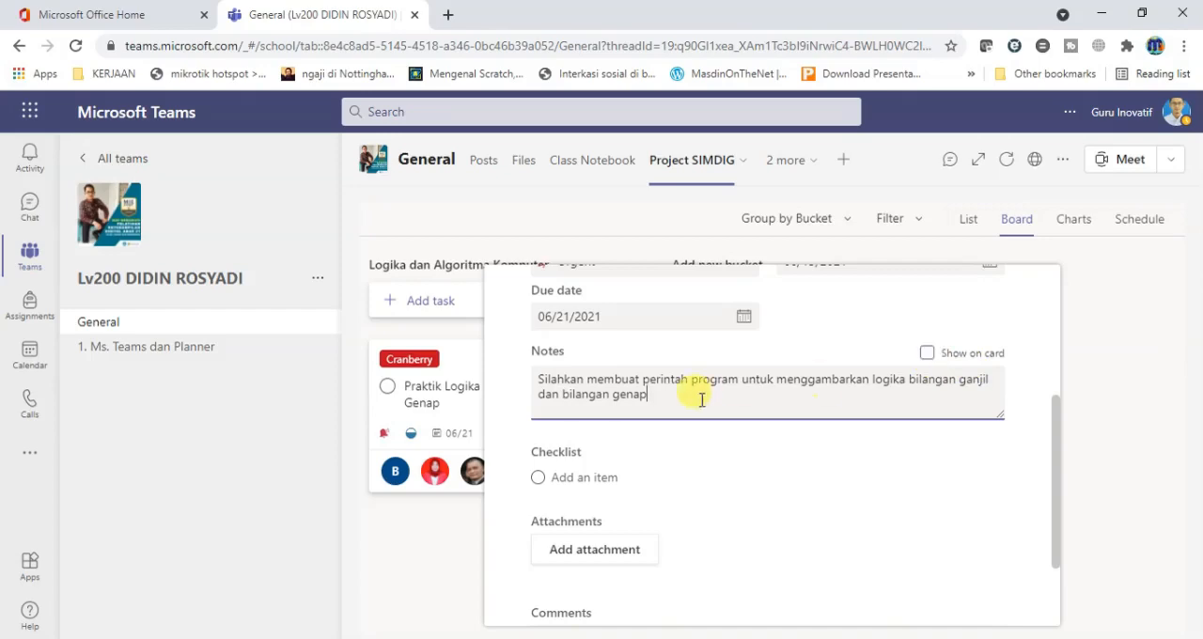
click(658, 396)
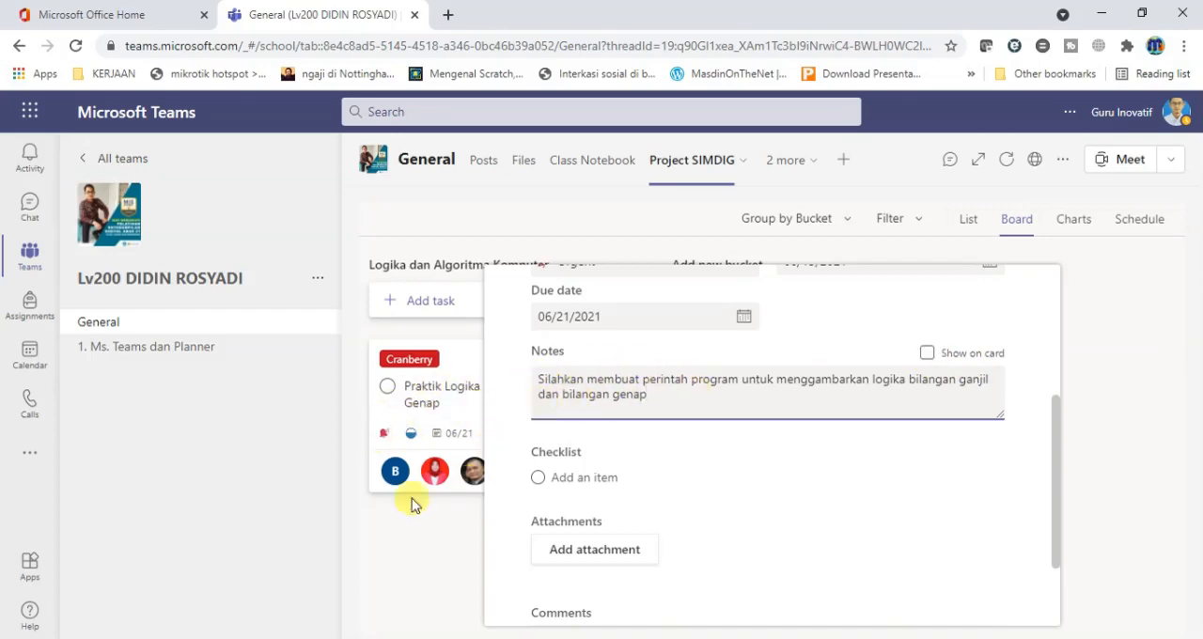
Show the task's notes on its board card, toggling the display off and on again.
click(927, 354)
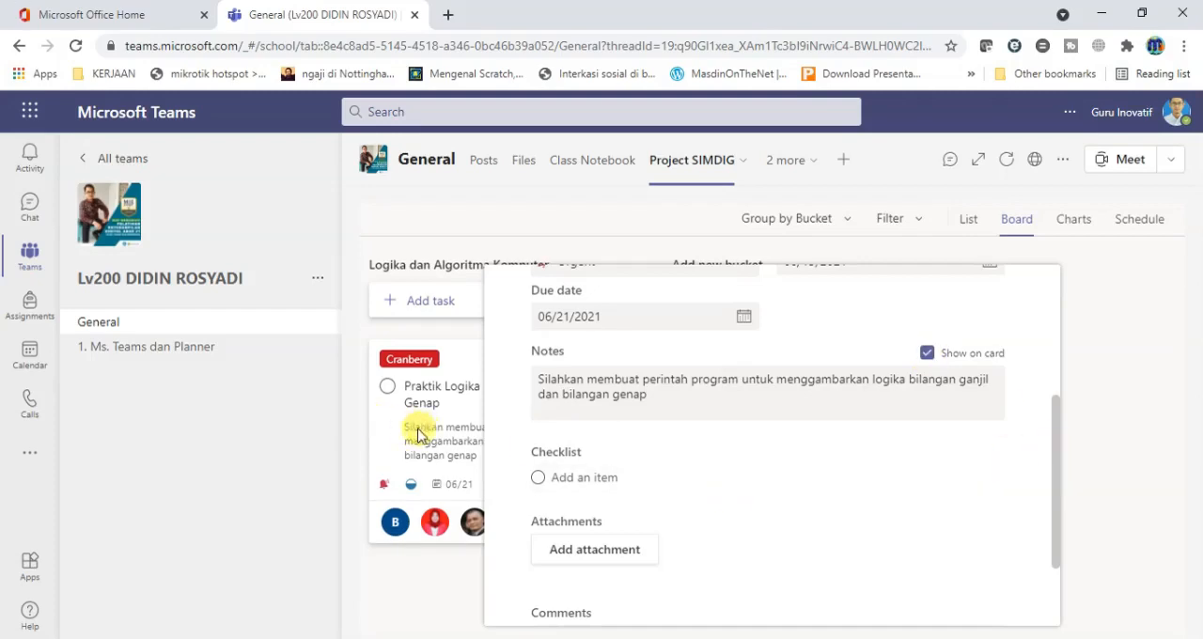
click(927, 354)
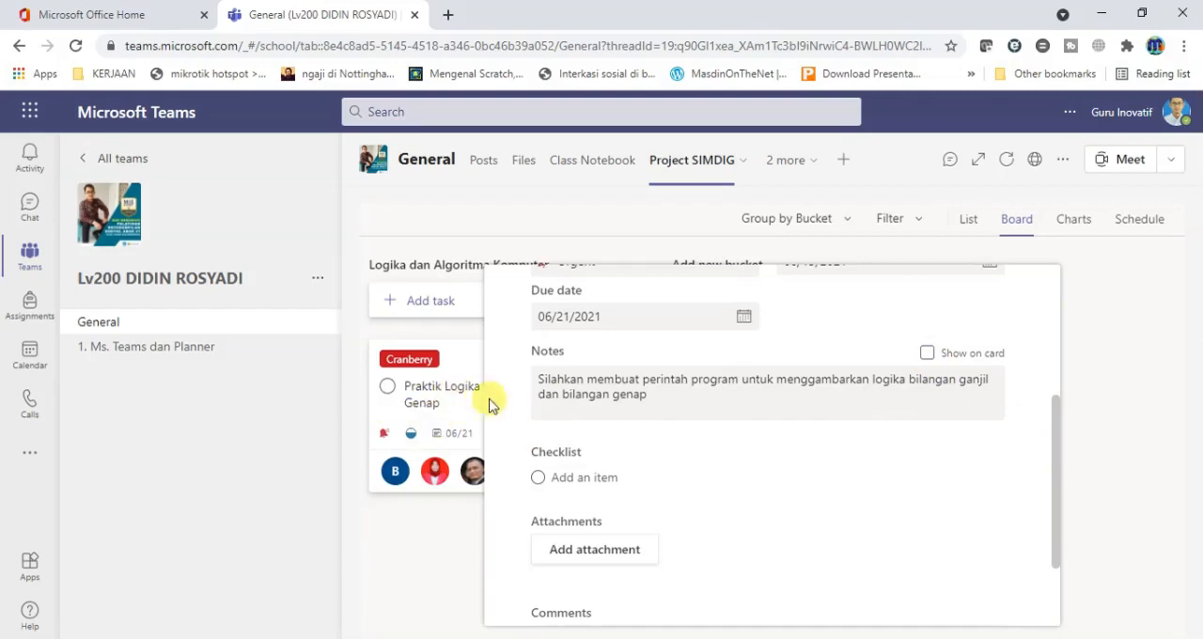
click(927, 355)
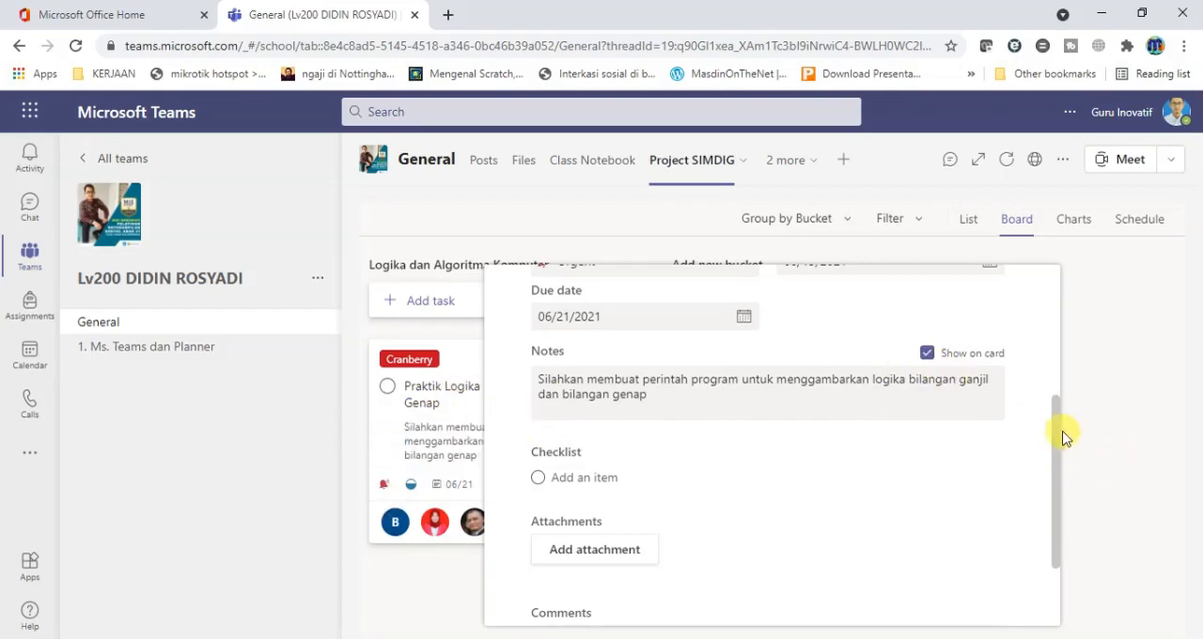
Add "Membuat algoritma" as the first item of the task's checklist.
scroll(1055, 442, down, 1)
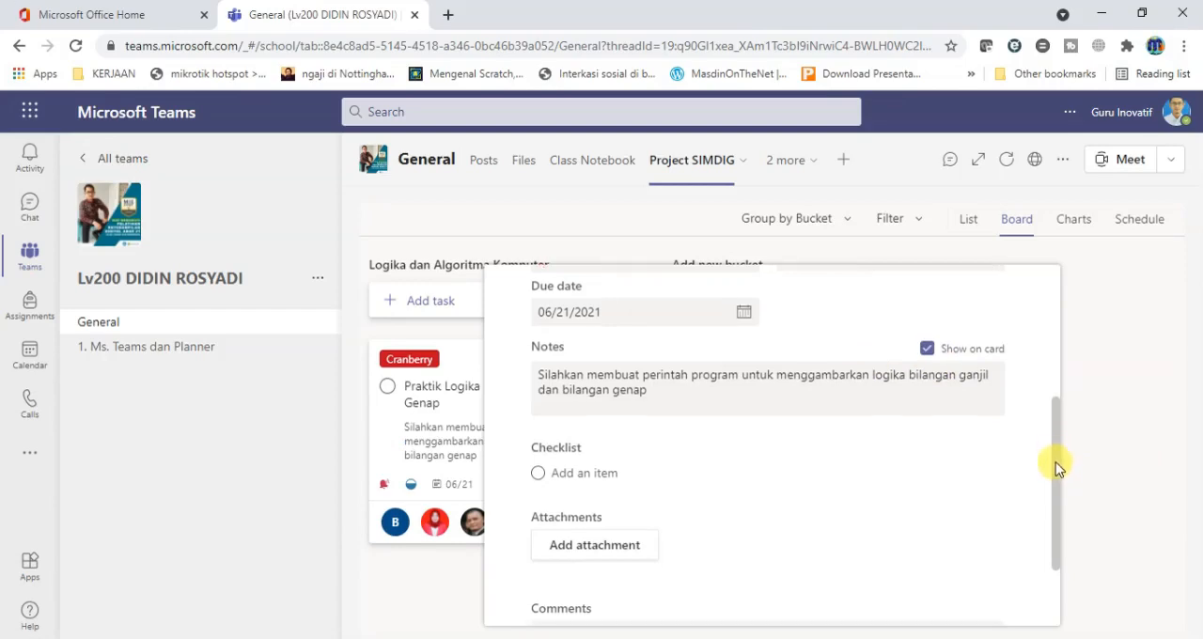
scroll(1056, 470, down, 3)
scroll(1058, 432, up, 3)
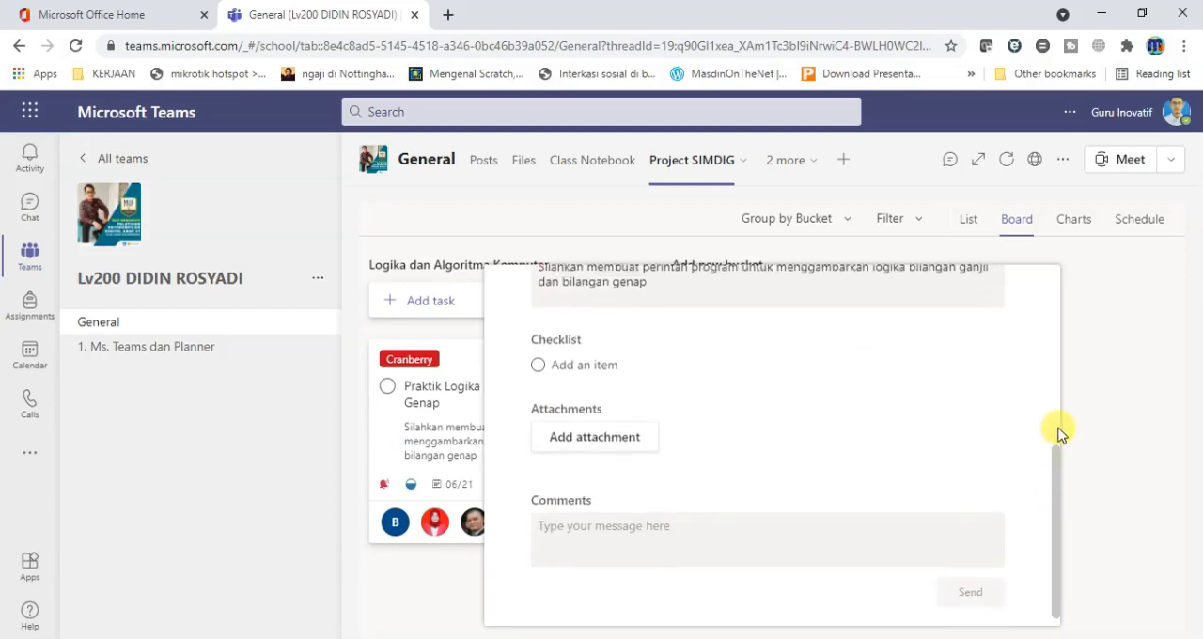
scroll(1057, 438, down, 1)
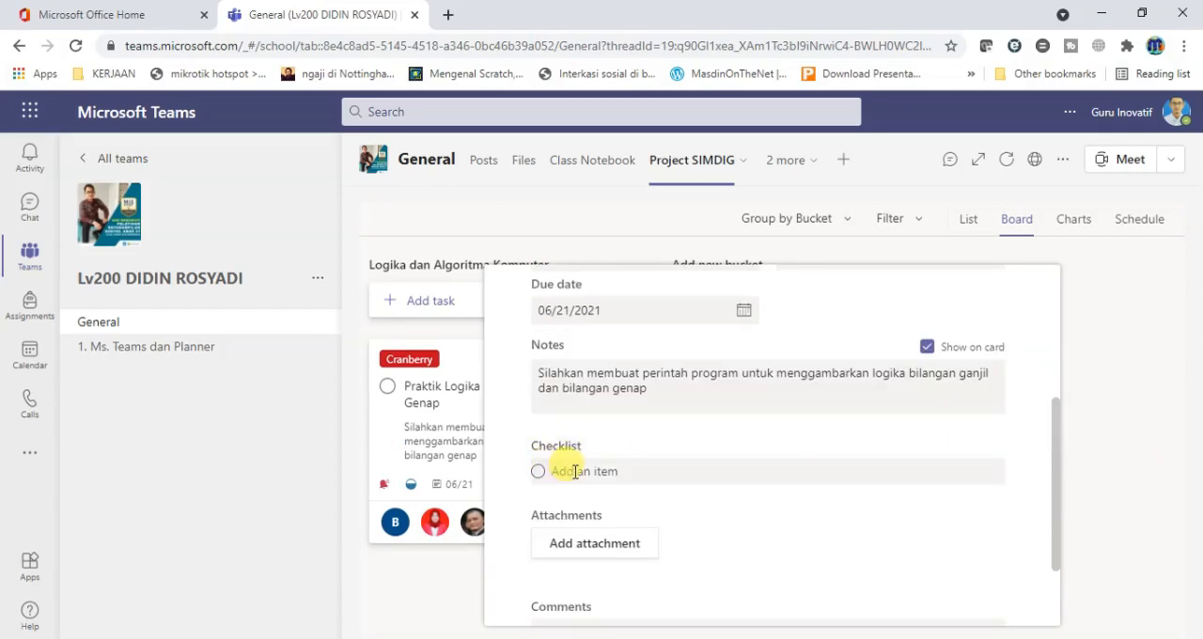
drag(1056, 491, 1056, 448)
scroll(731, 470, up, 1)
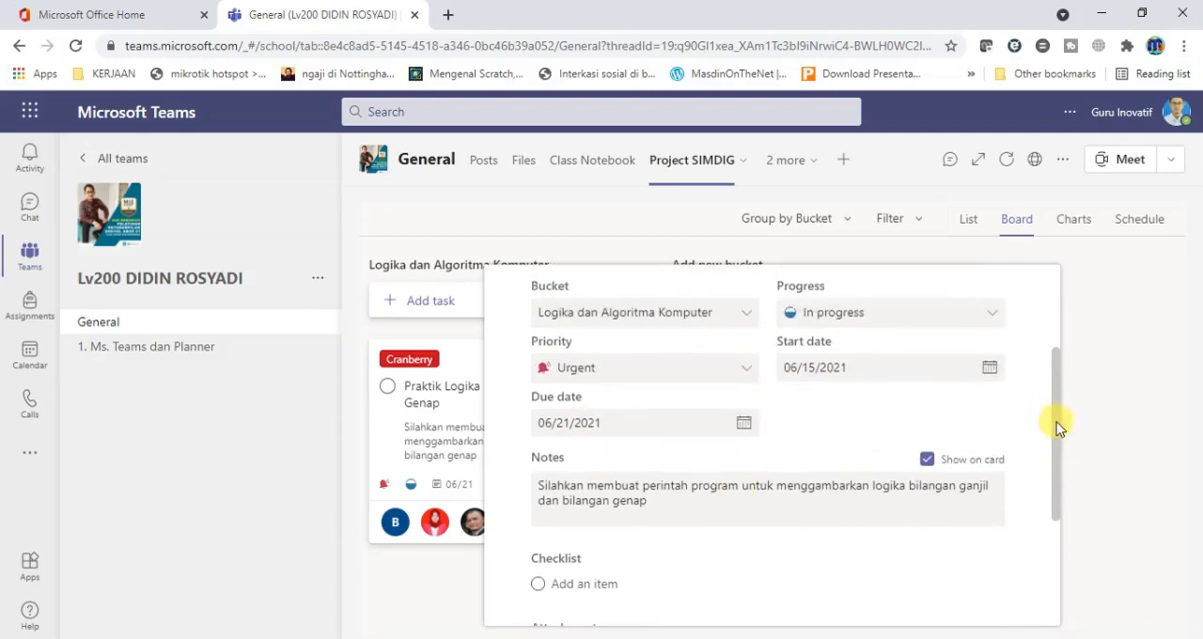
drag(1058, 424, 1056, 494)
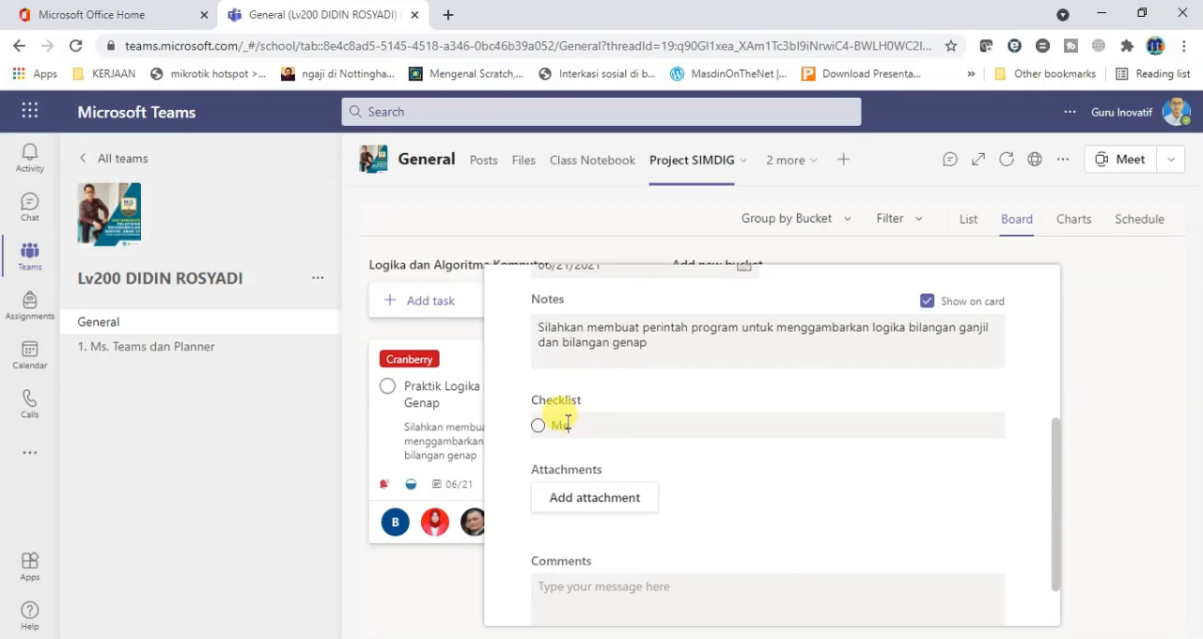
text(a)
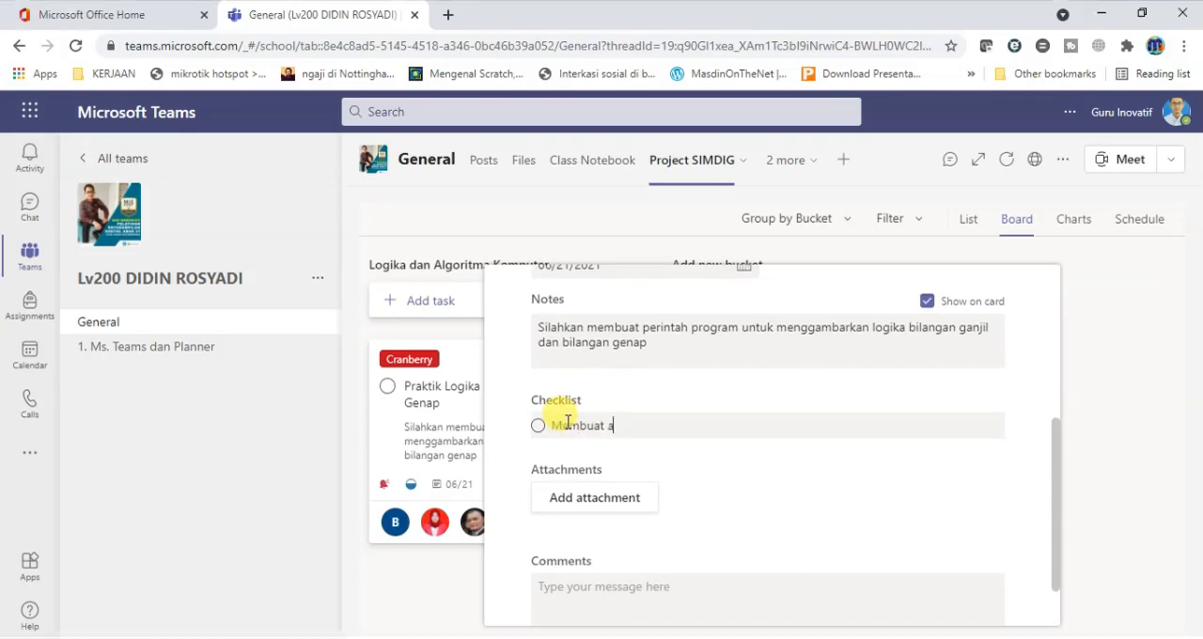
text(lgoritma)
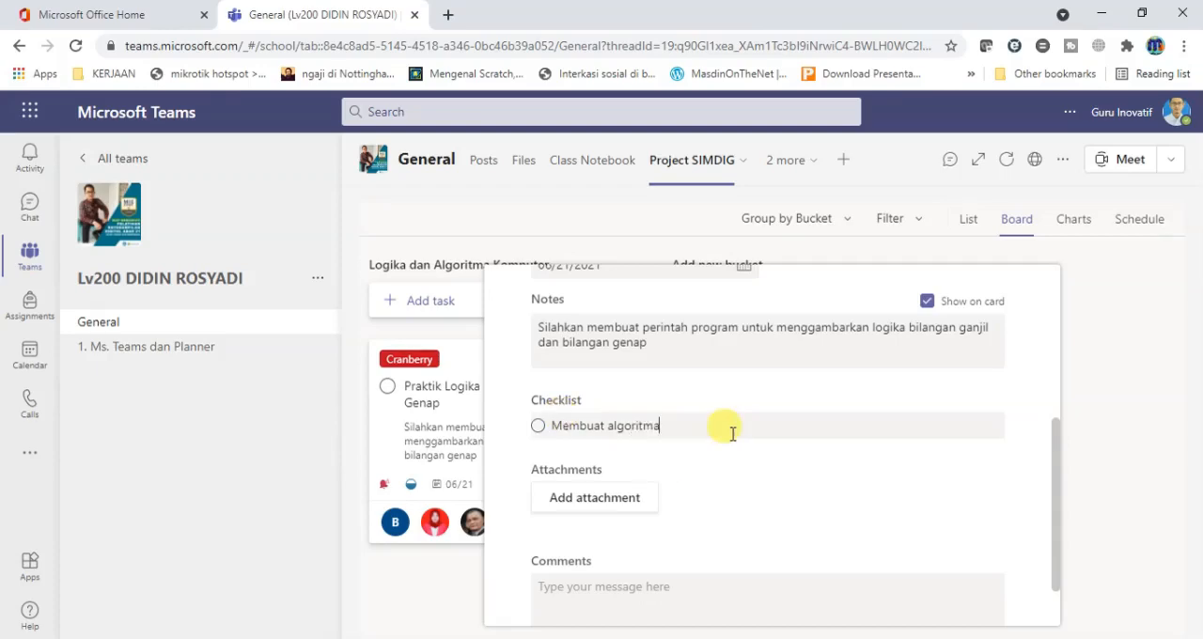
key(Return)
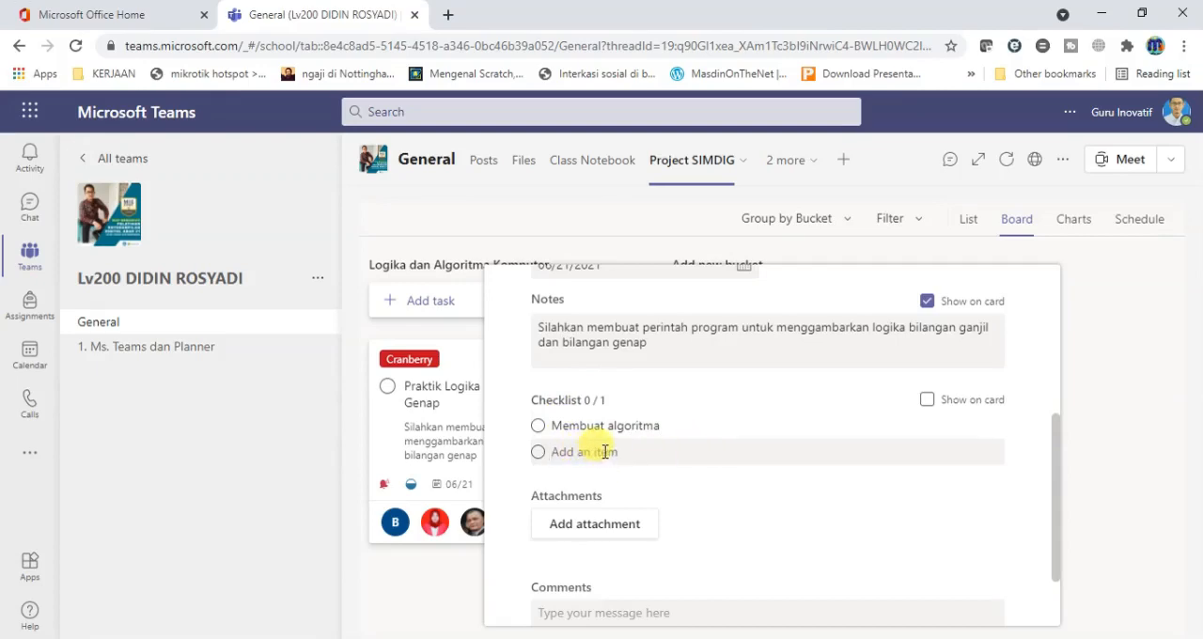
Add the checklist items "Membuat Flowchart" and "Membuat Bahasa Program" to the task.
text(M)
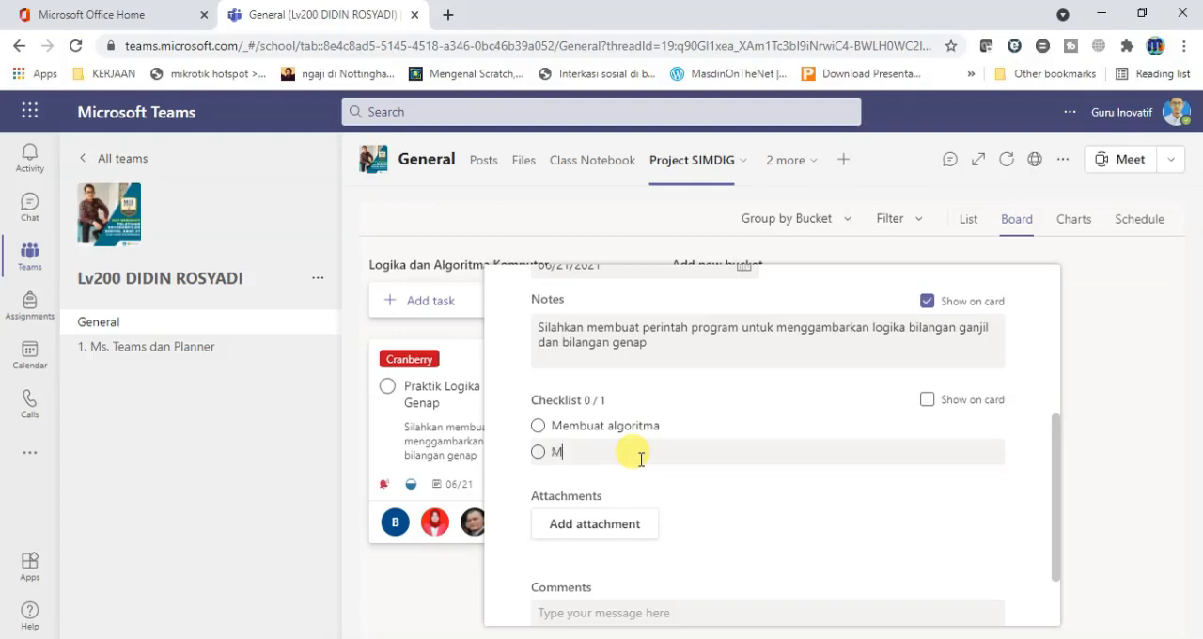
text(embuat Flowchart)
key(Return)
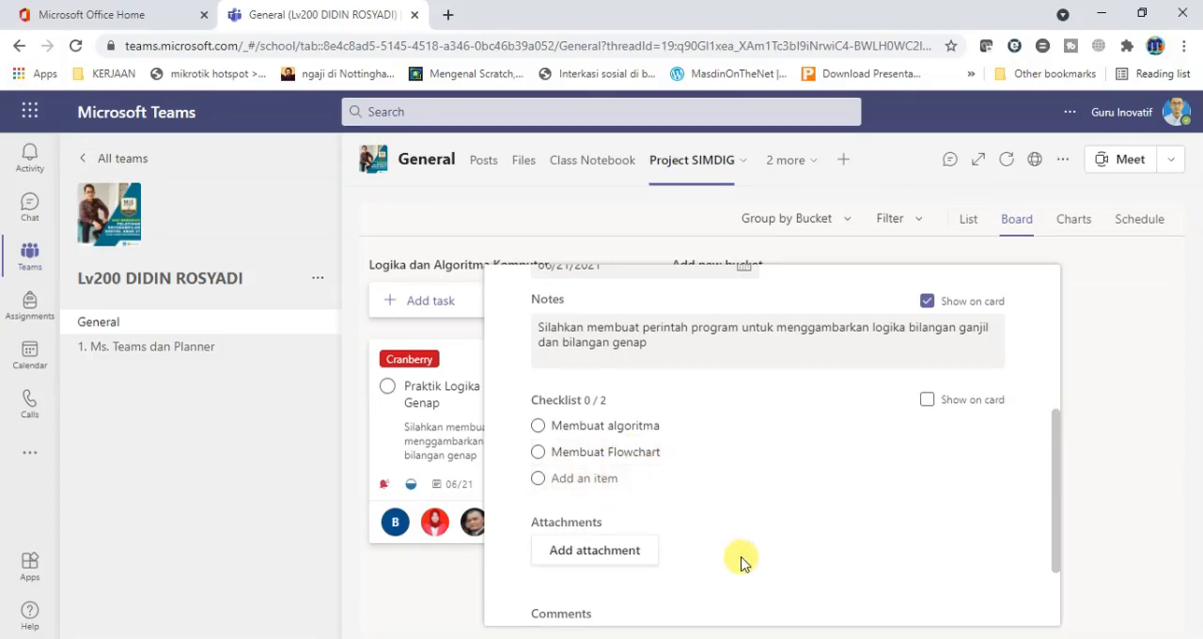
text(Membuat Bahasa Program)
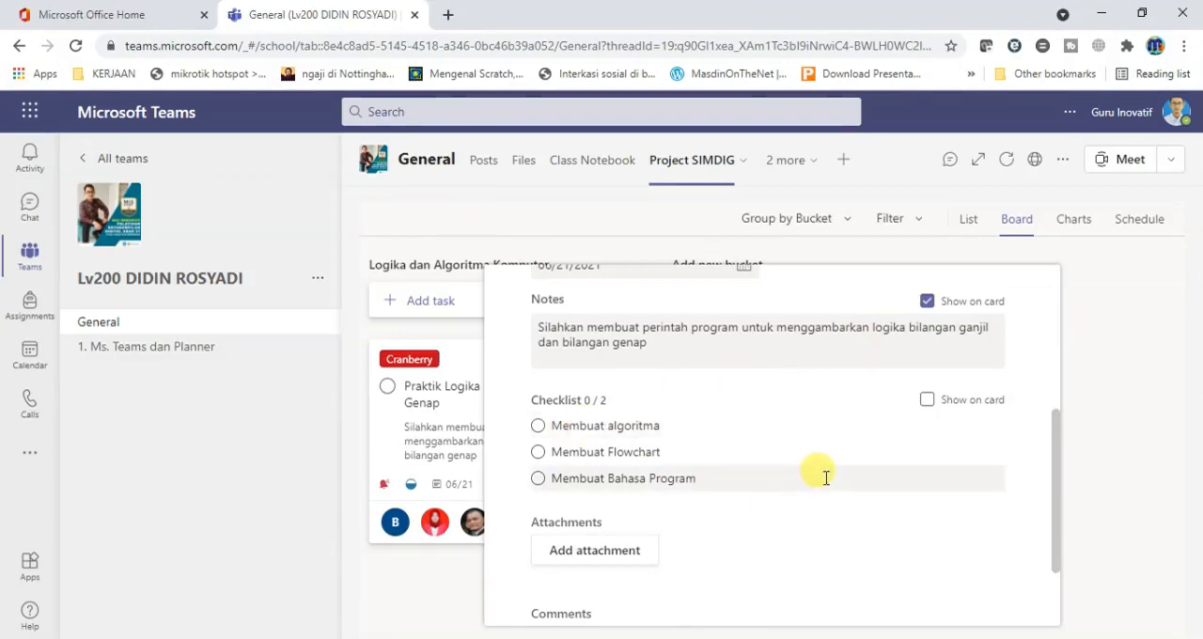
key(Return)
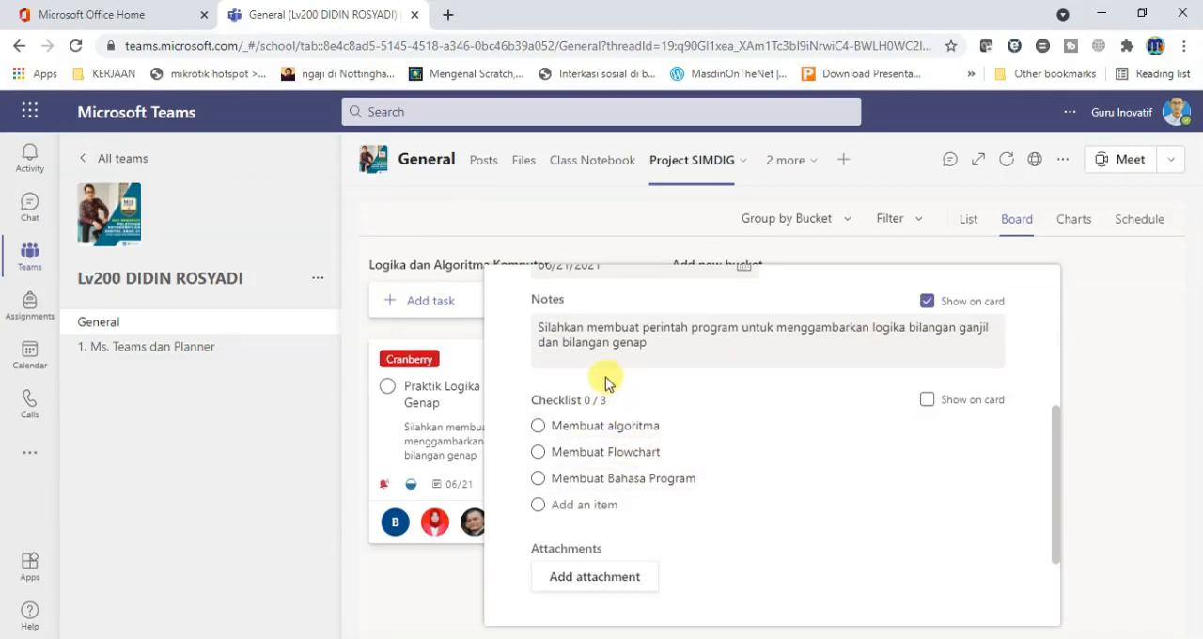
Show the checklist on the task's board card instead of the notes.
drag(533, 401, 617, 404)
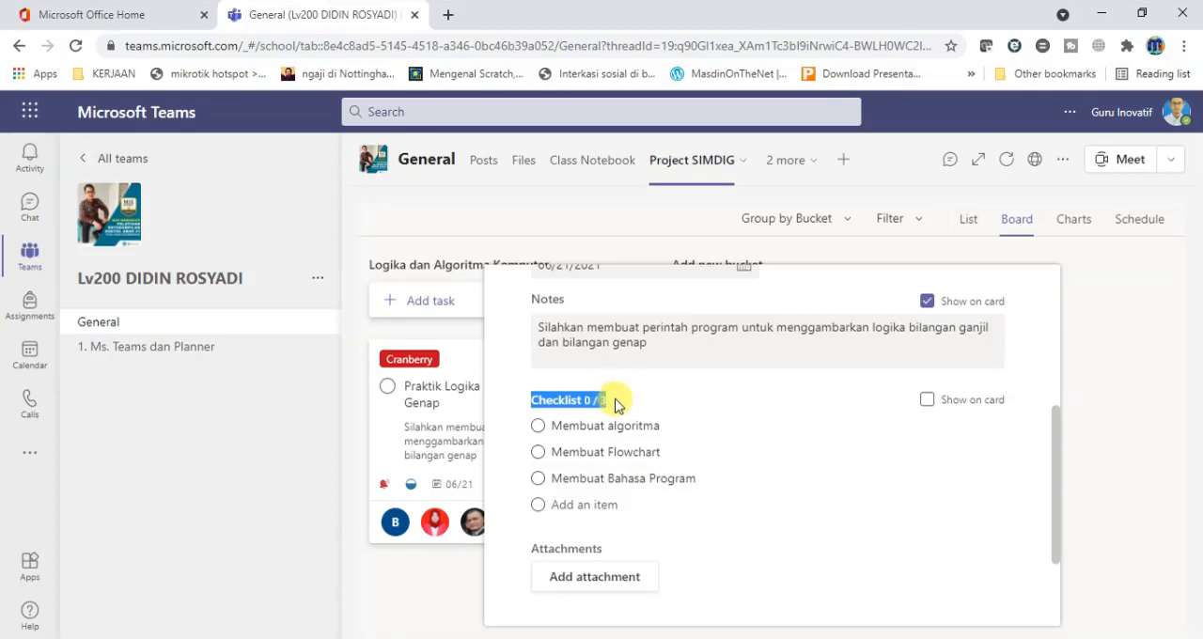
click(588, 406)
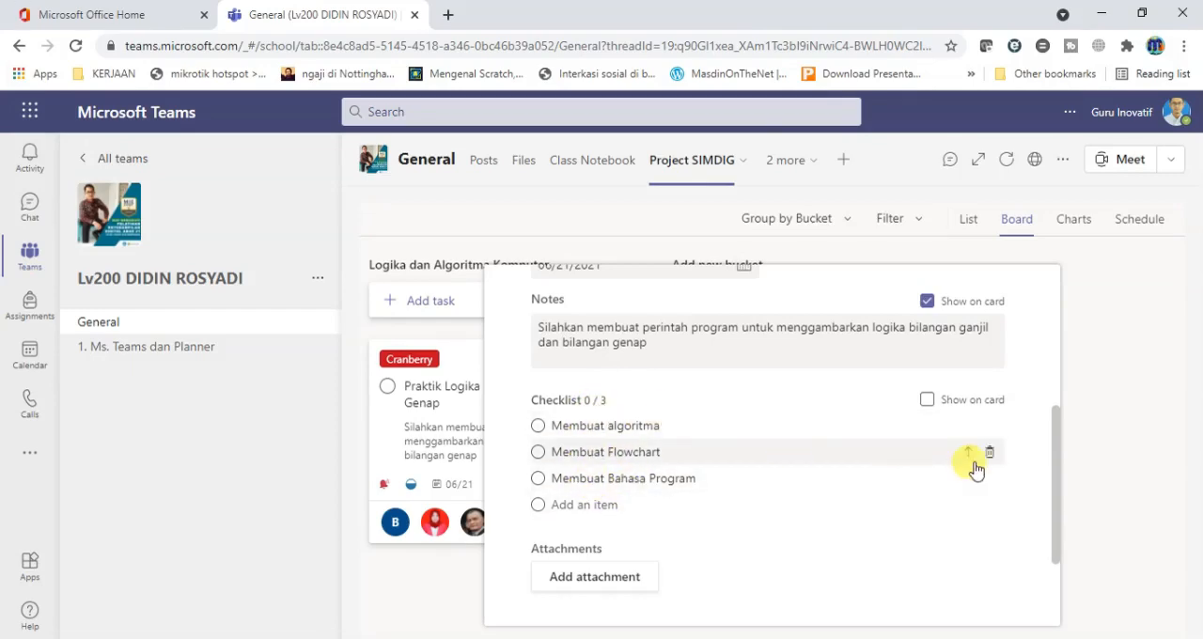
drag(1059, 473, 1054, 309)
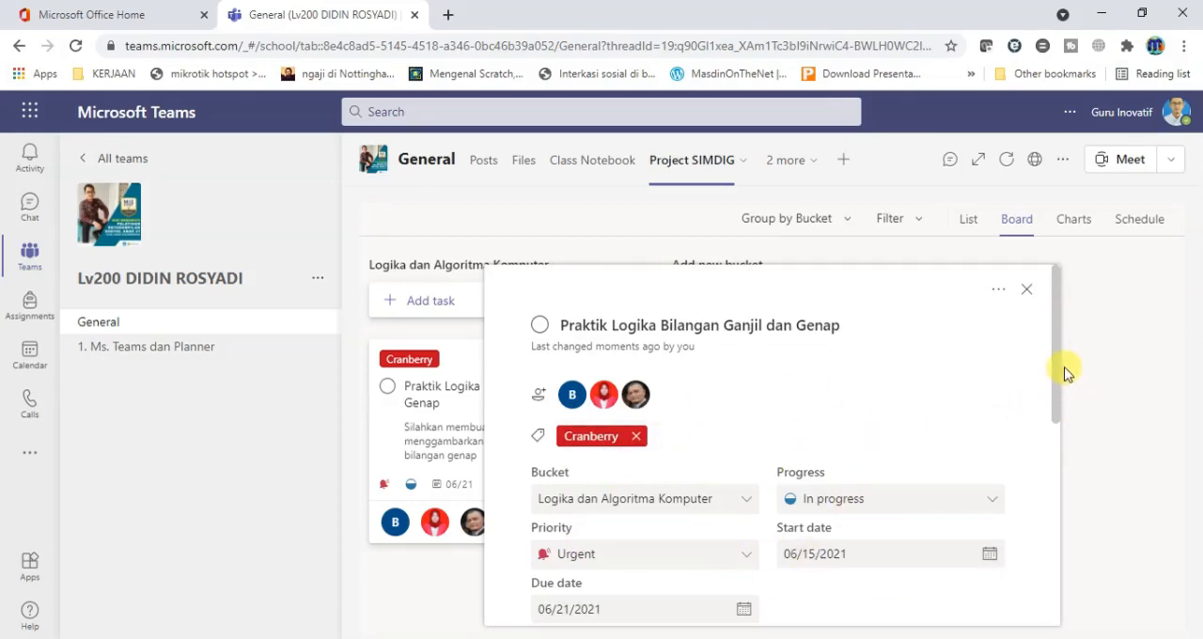
drag(1056, 371, 1063, 502)
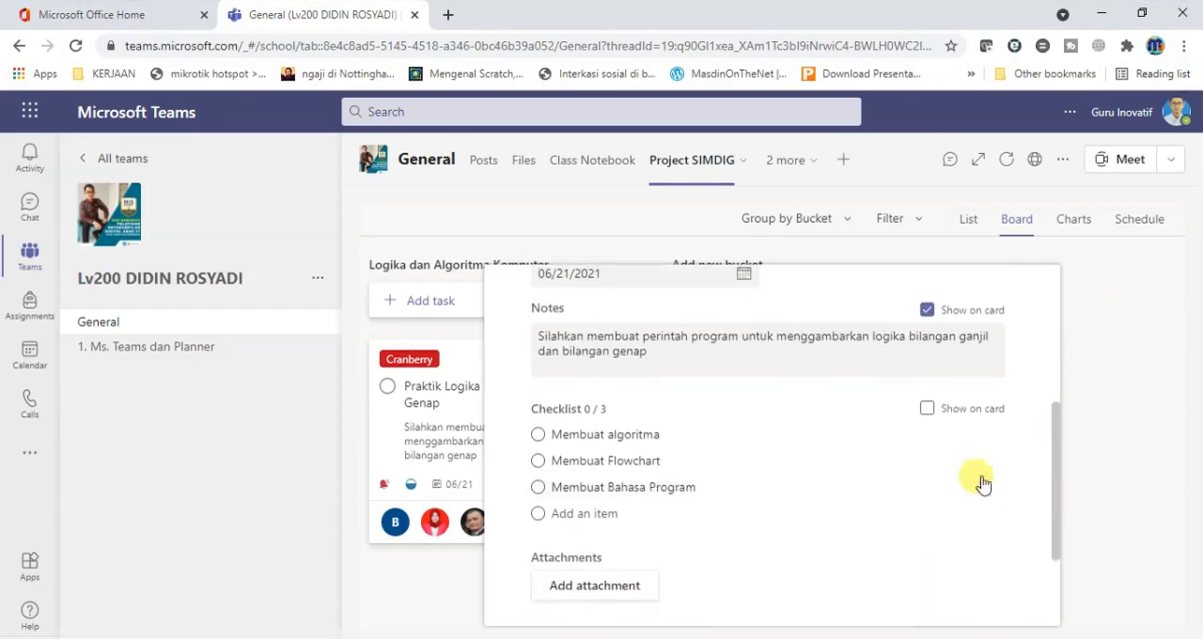
click(928, 414)
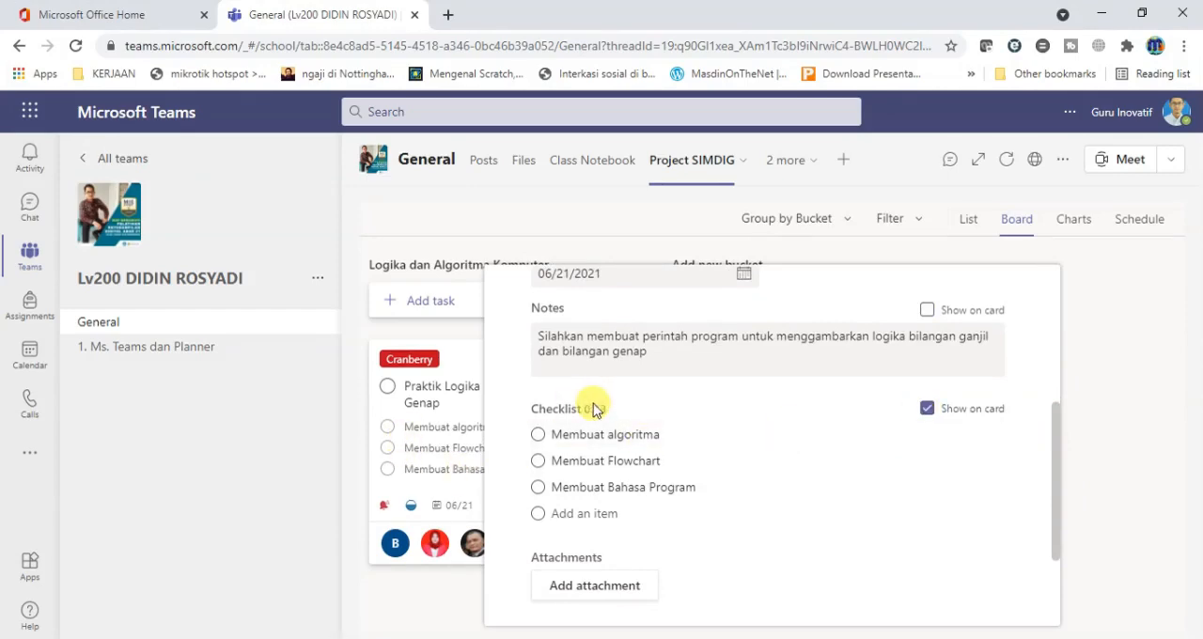
Alternate the card's displayed content between the notes and the checklist, ending on the checklist.
drag(1056, 430, 1055, 419)
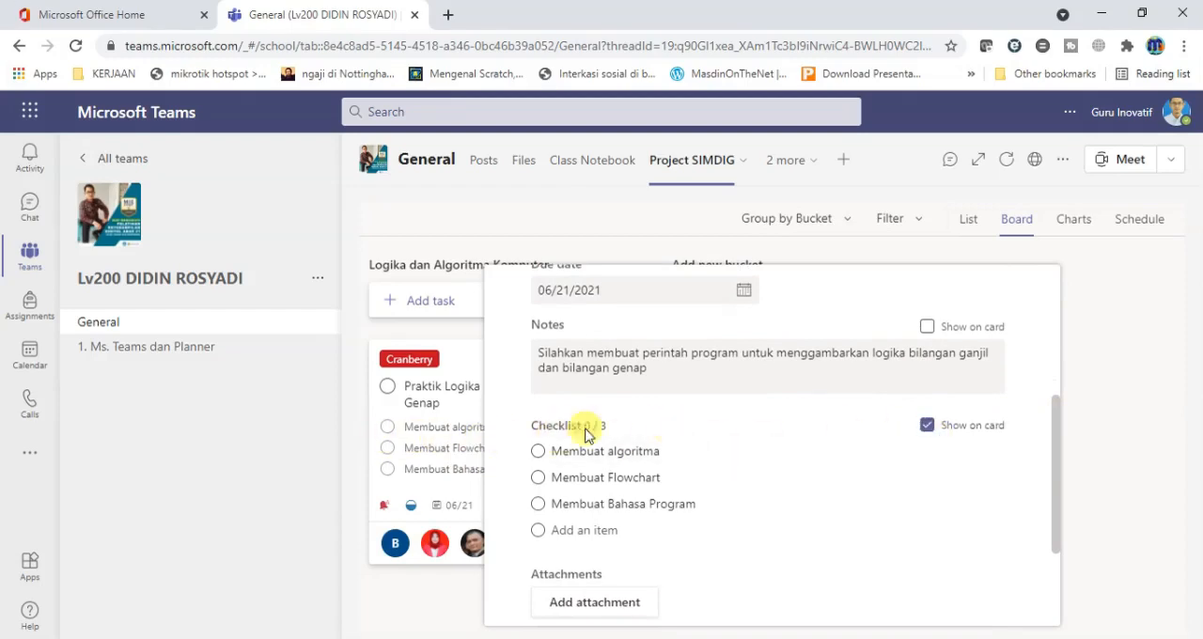
click(928, 327)
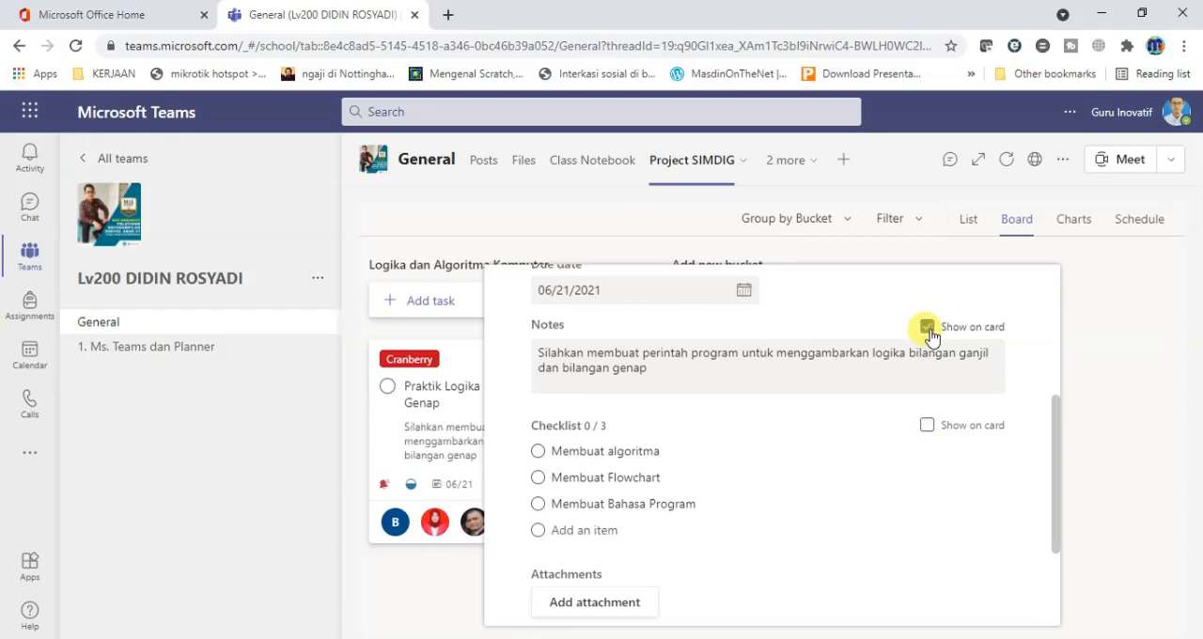
click(926, 425)
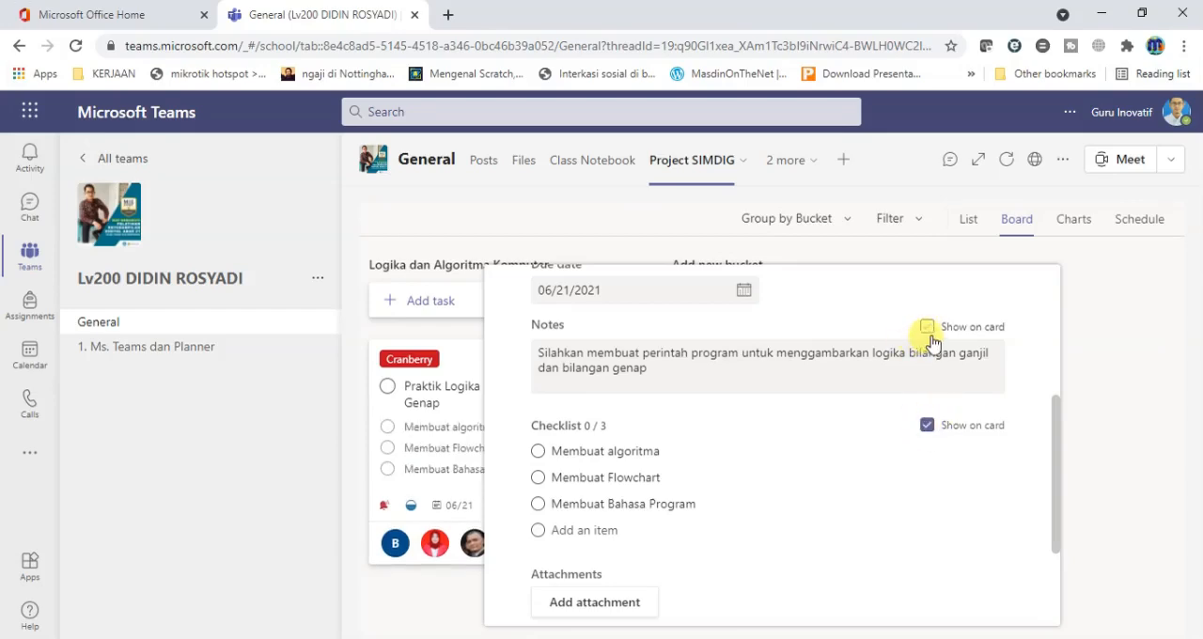
click(927, 426)
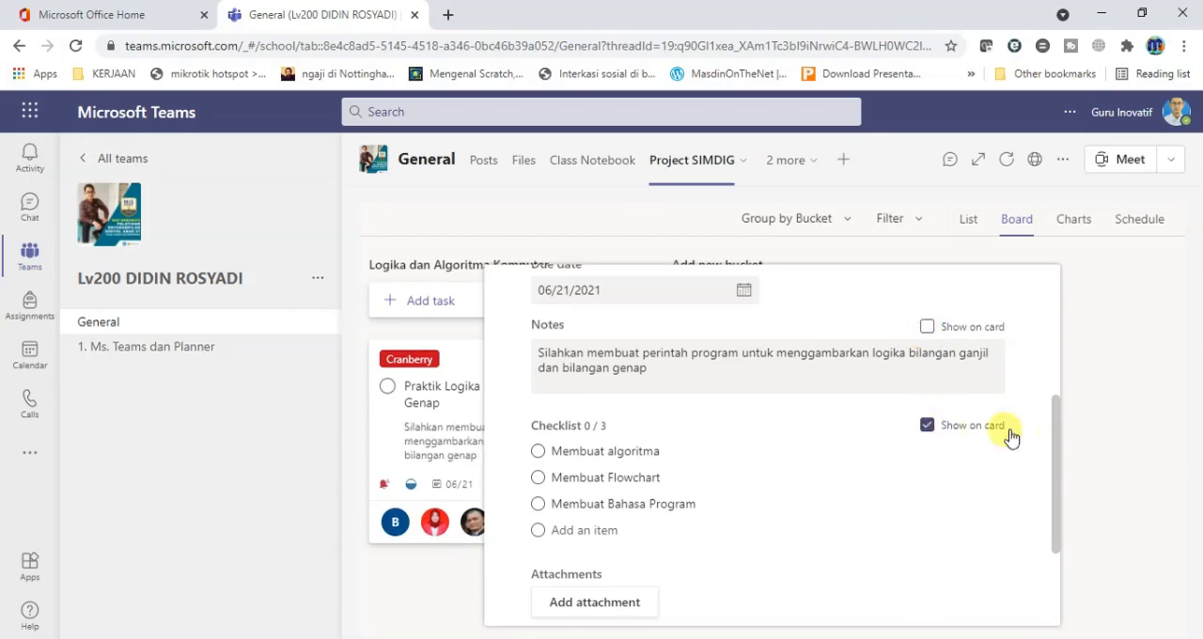
Attach the file MATERI LOGIKA DAN ALGORITMA KOMPUTER.pptx from the PERANGKAT SIMDIG 2020-2021 folder to the task.
drag(1054, 439, 1061, 503)
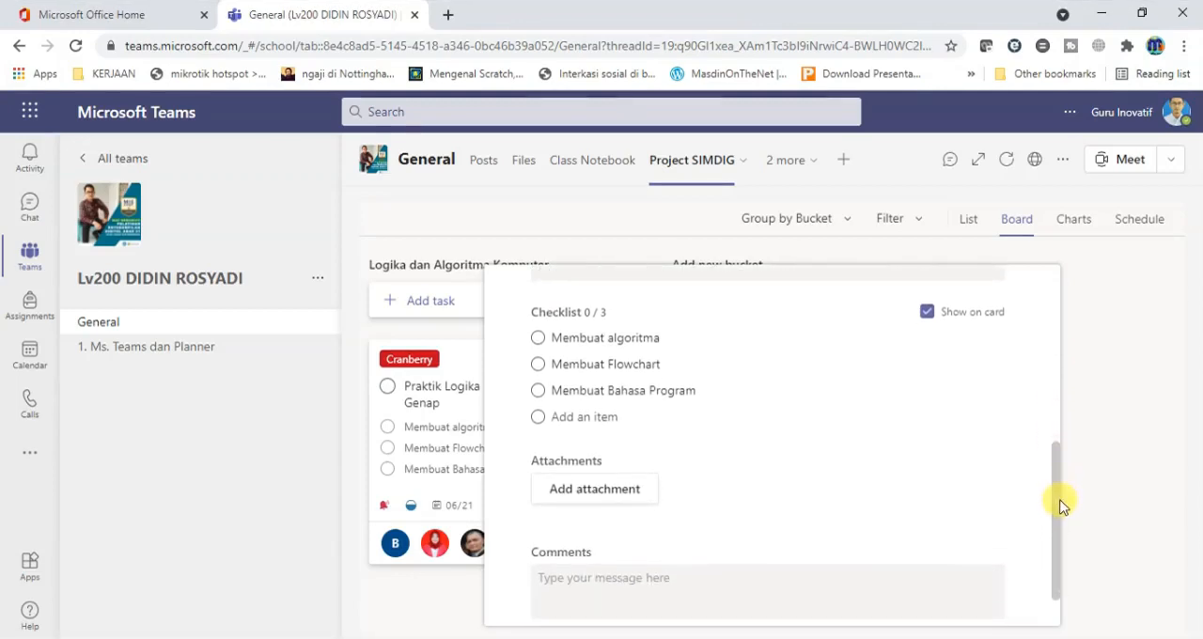
scroll(1060, 500, down, 1)
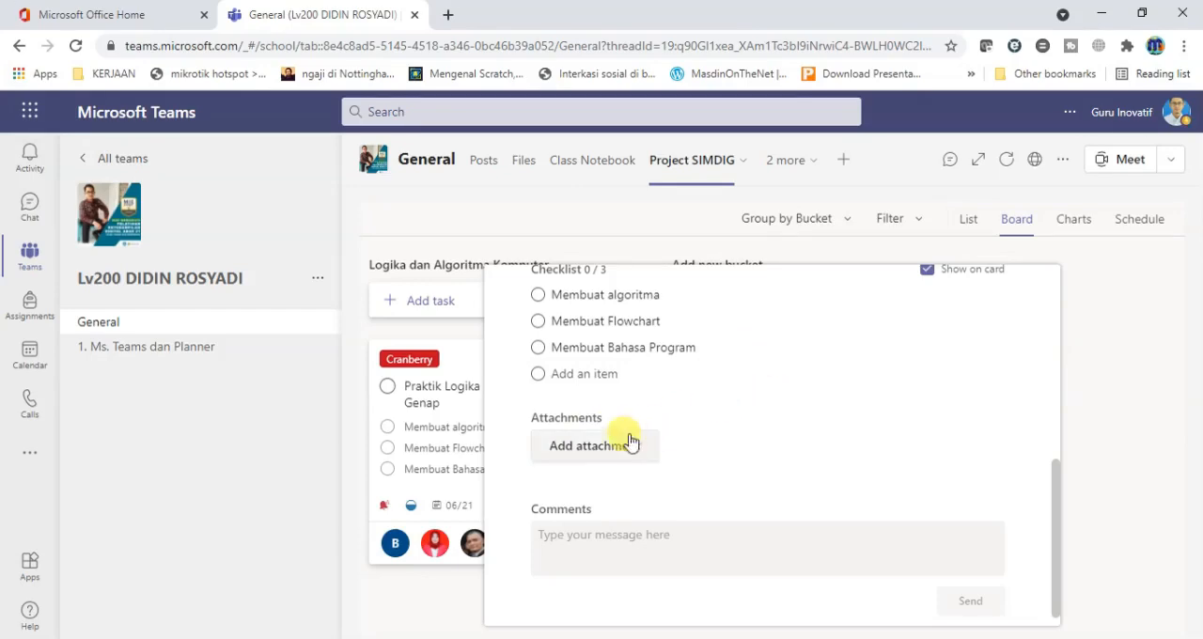
click(587, 452)
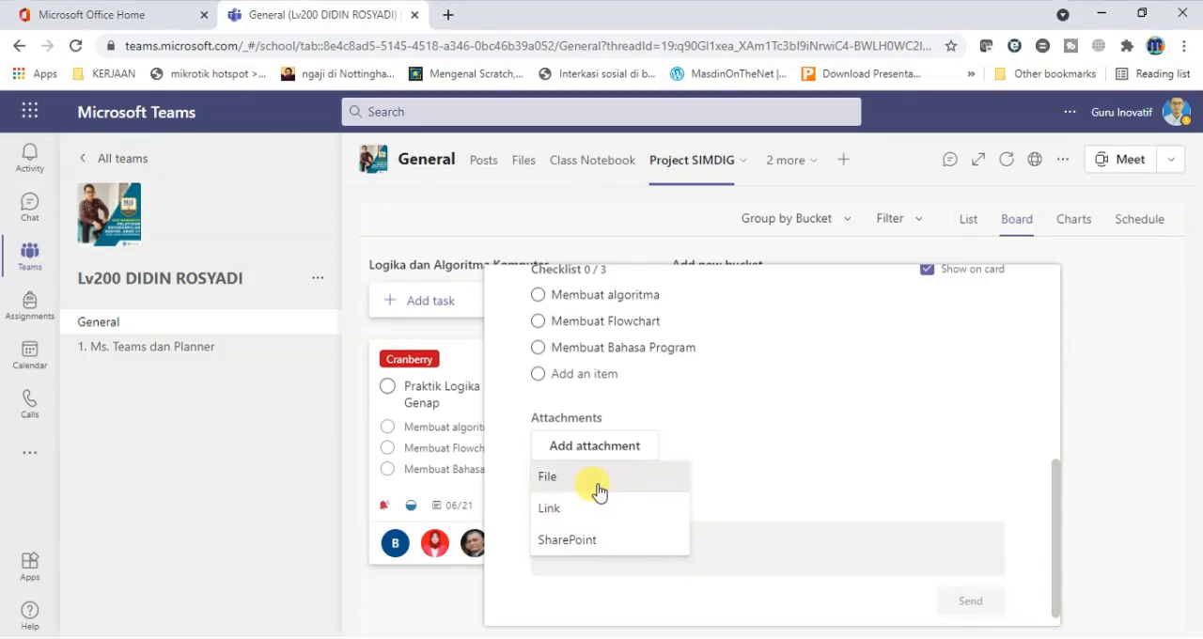
click(599, 479)
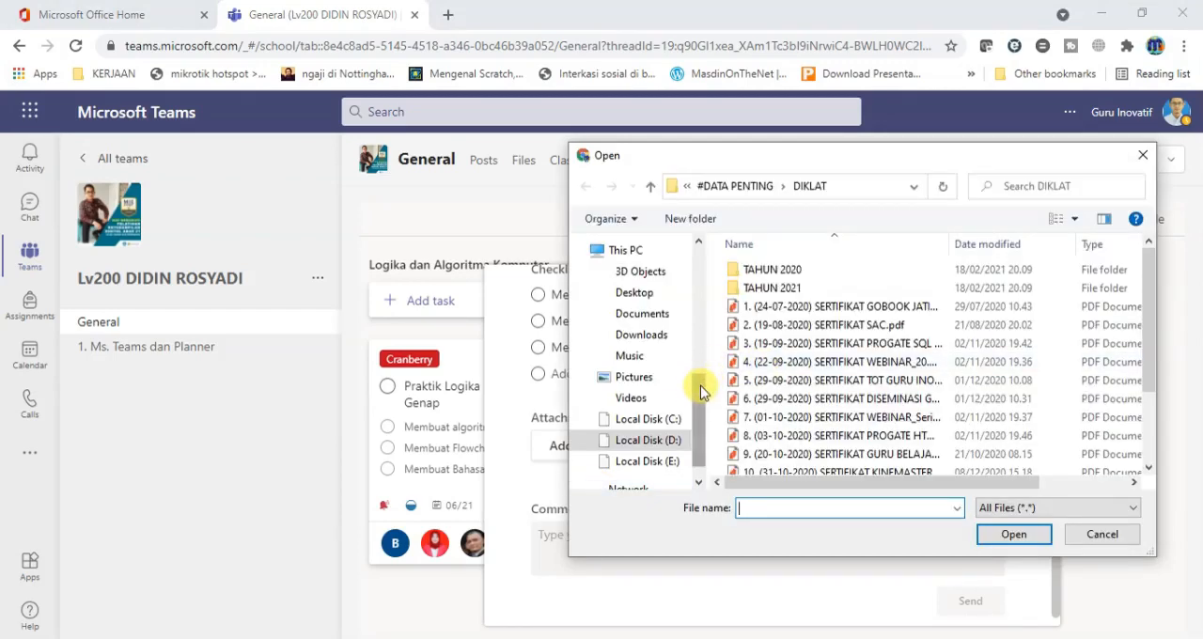
drag(700, 391, 700, 401)
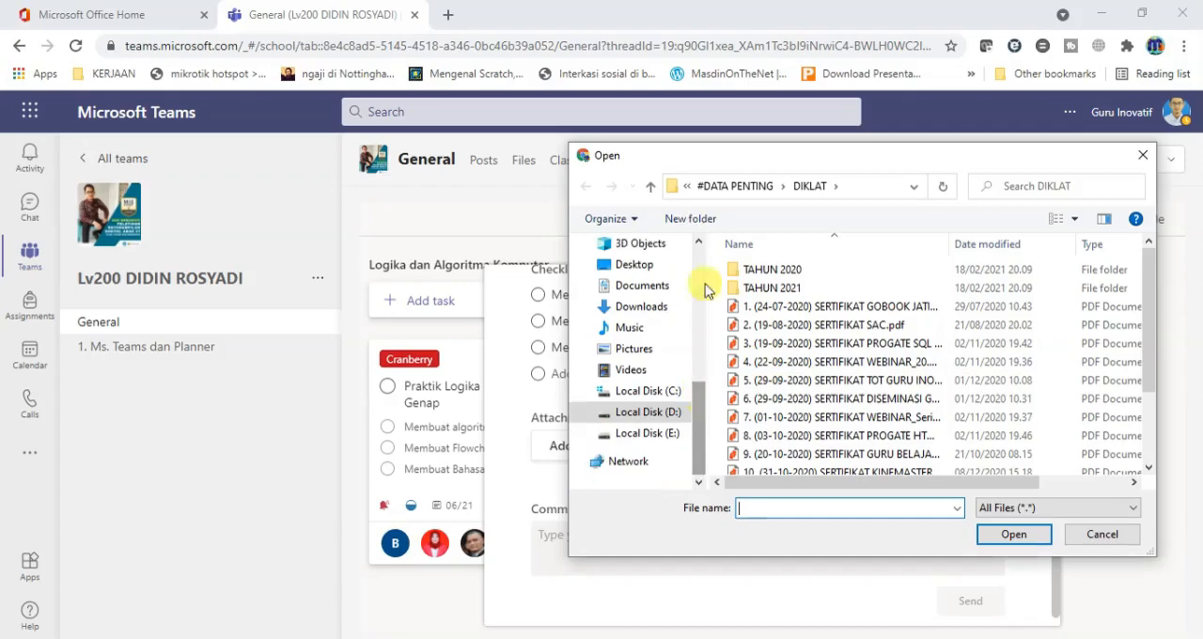
click(729, 190)
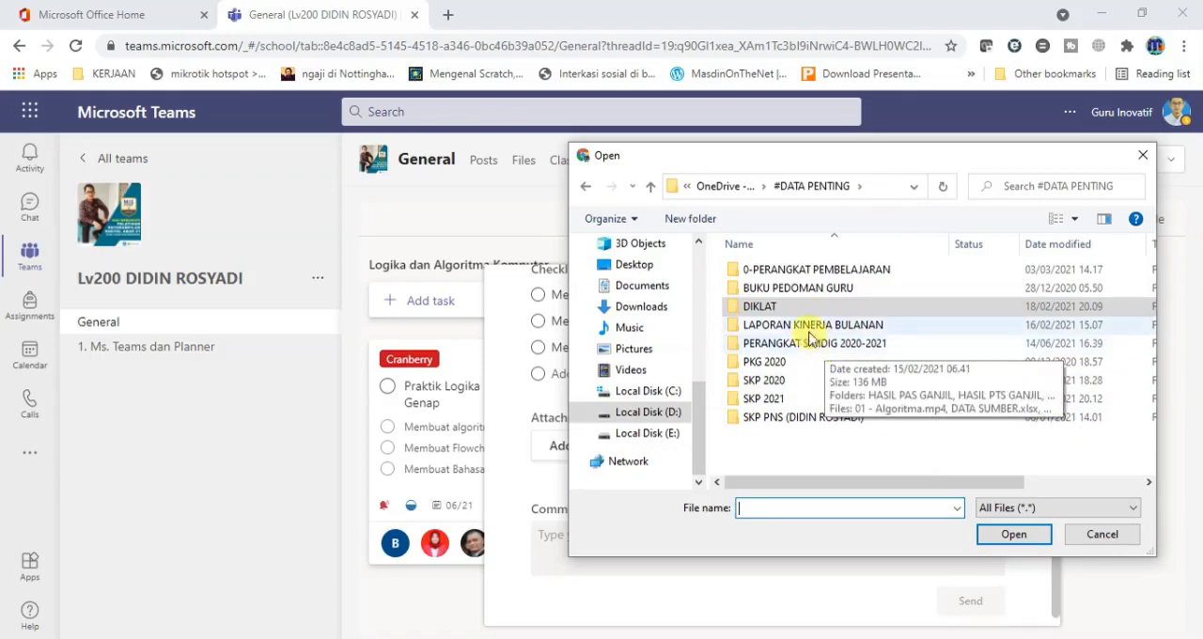
double_click(822, 344)
double_click(844, 344)
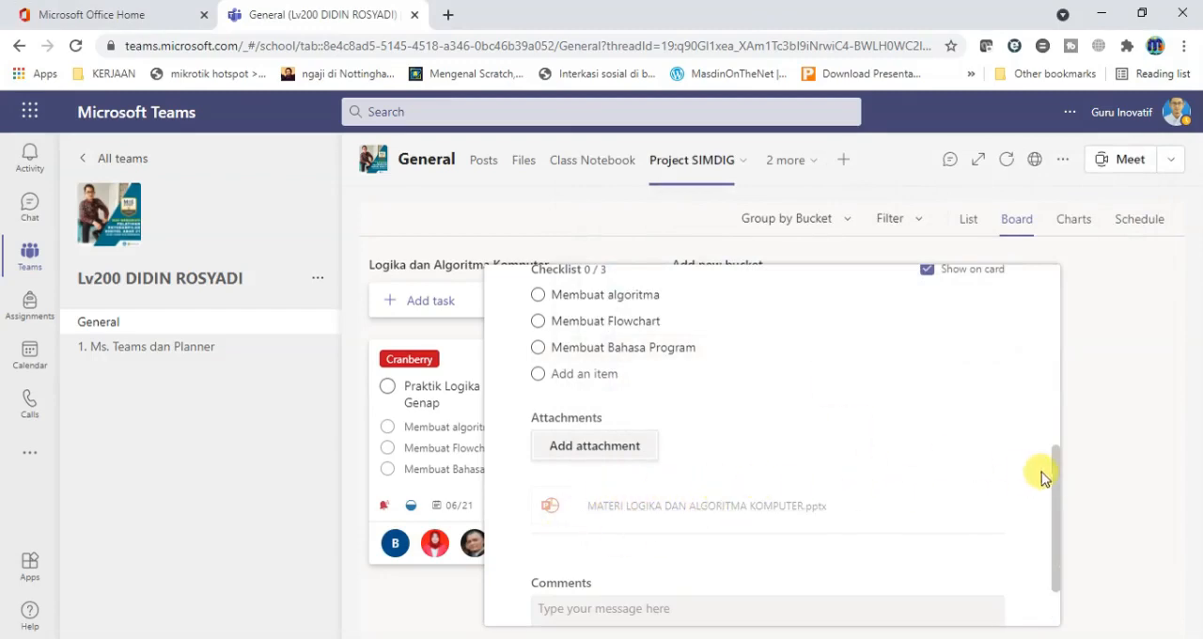
Review the task's attachment, comments, checklist, notes and settings, and close the task details.
drag(1055, 470, 1056, 536)
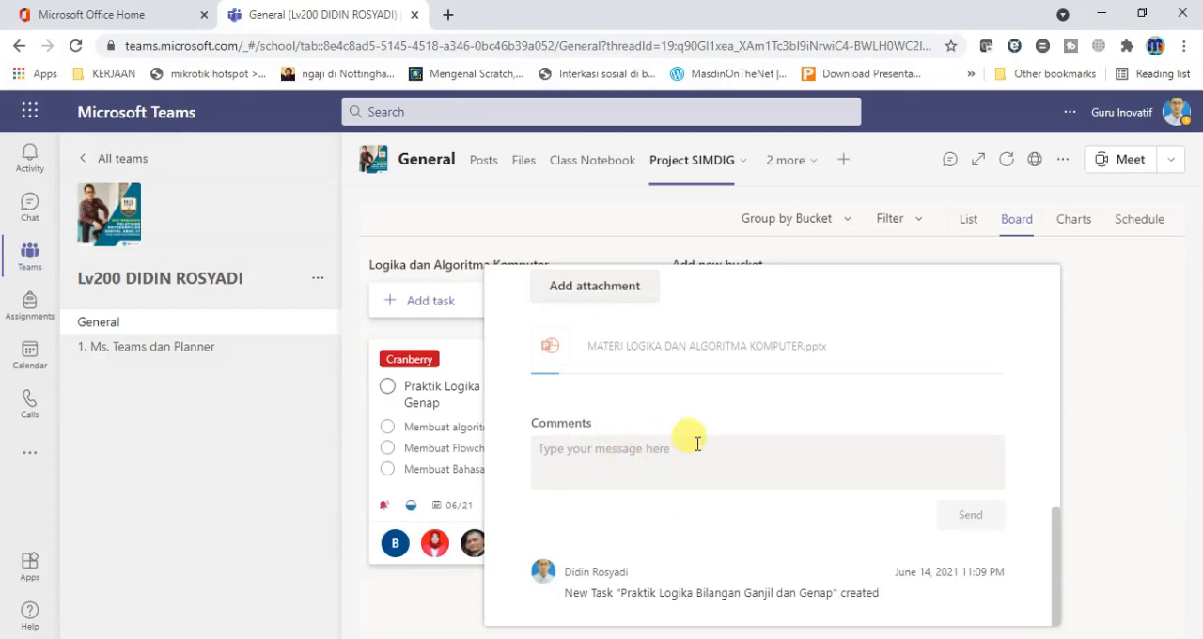
mouse_move(1057, 523)
mouse_down()
mouse_move(1058, 324)
mouse_move(1056, 516)
mouse_up()
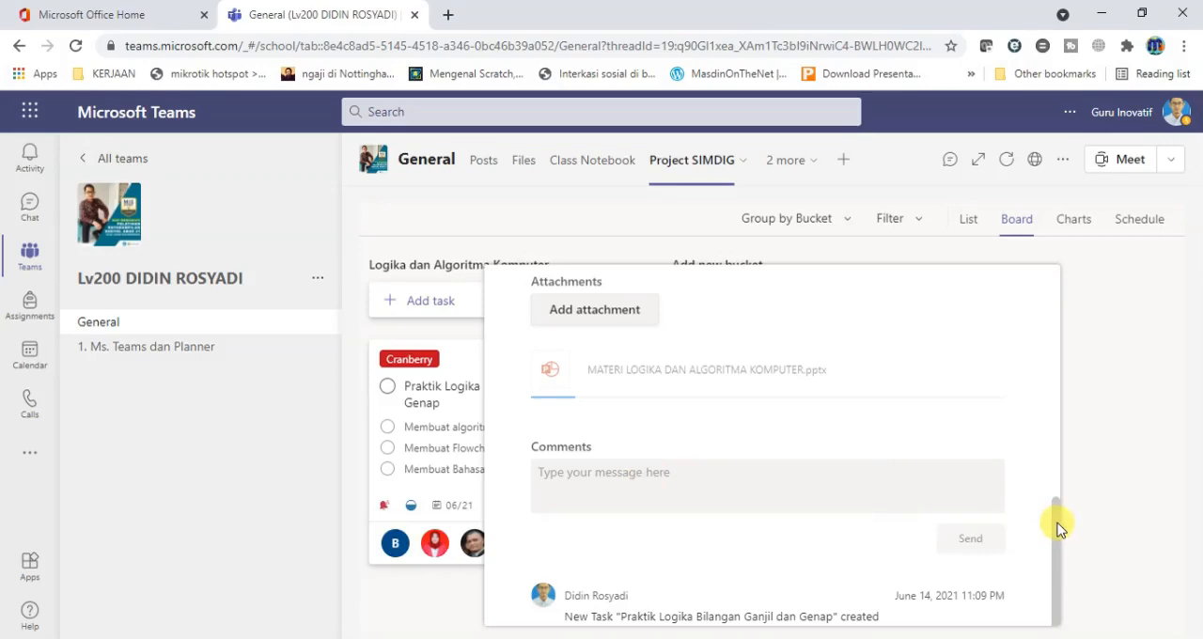
drag(1057, 530, 1062, 501)
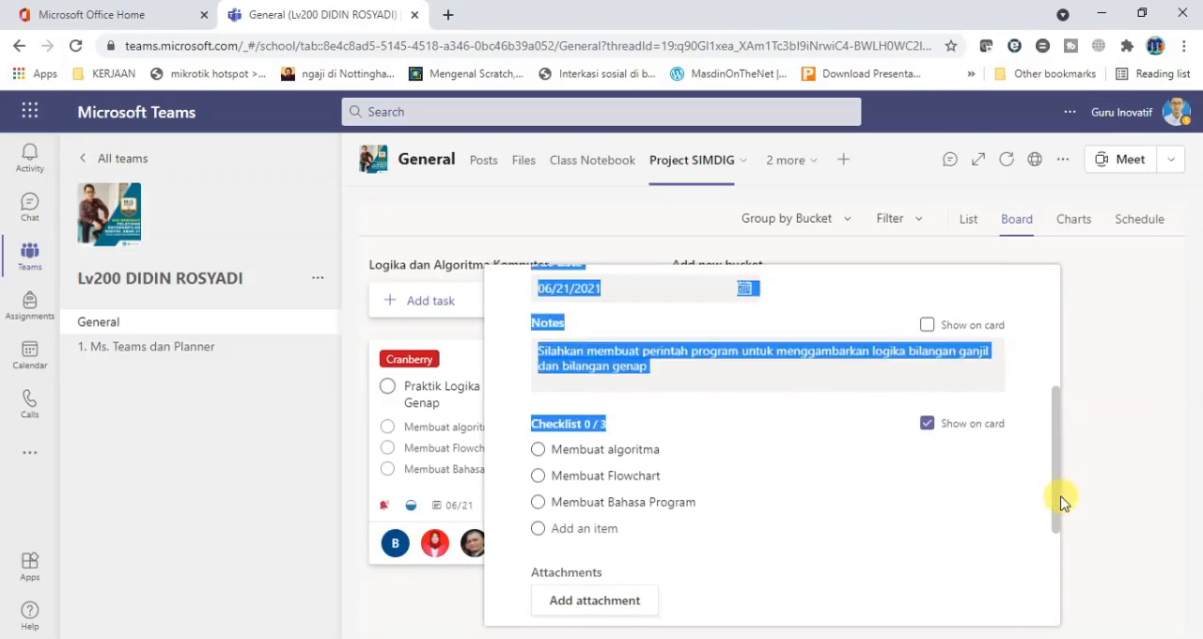
click(1037, 451)
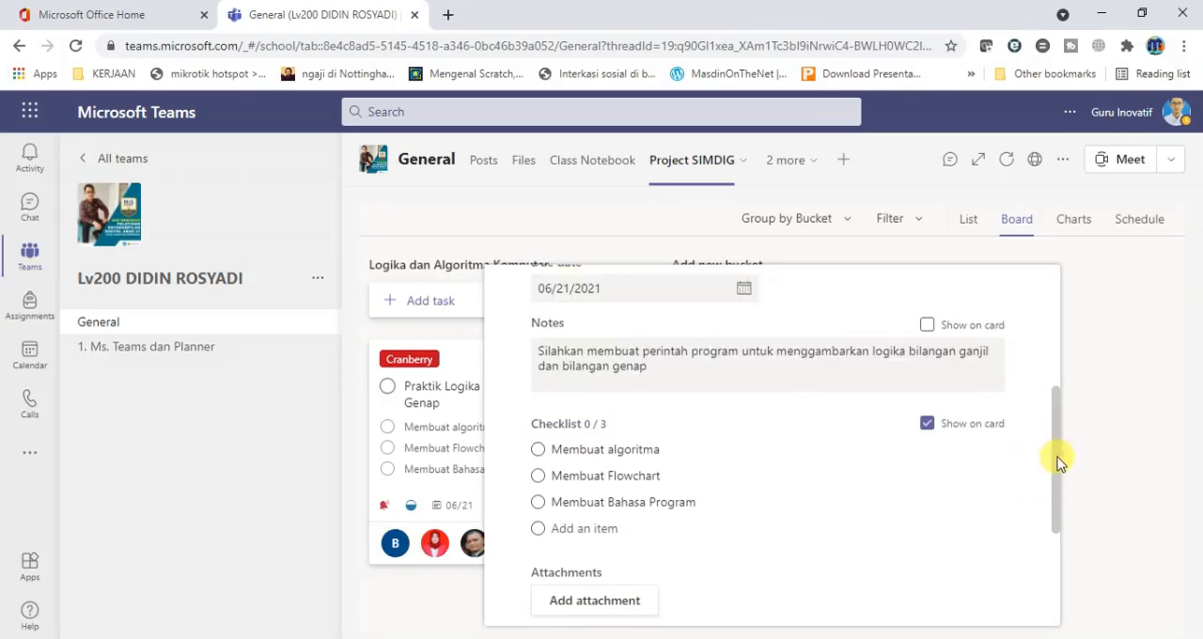
drag(1056, 449, 1053, 344)
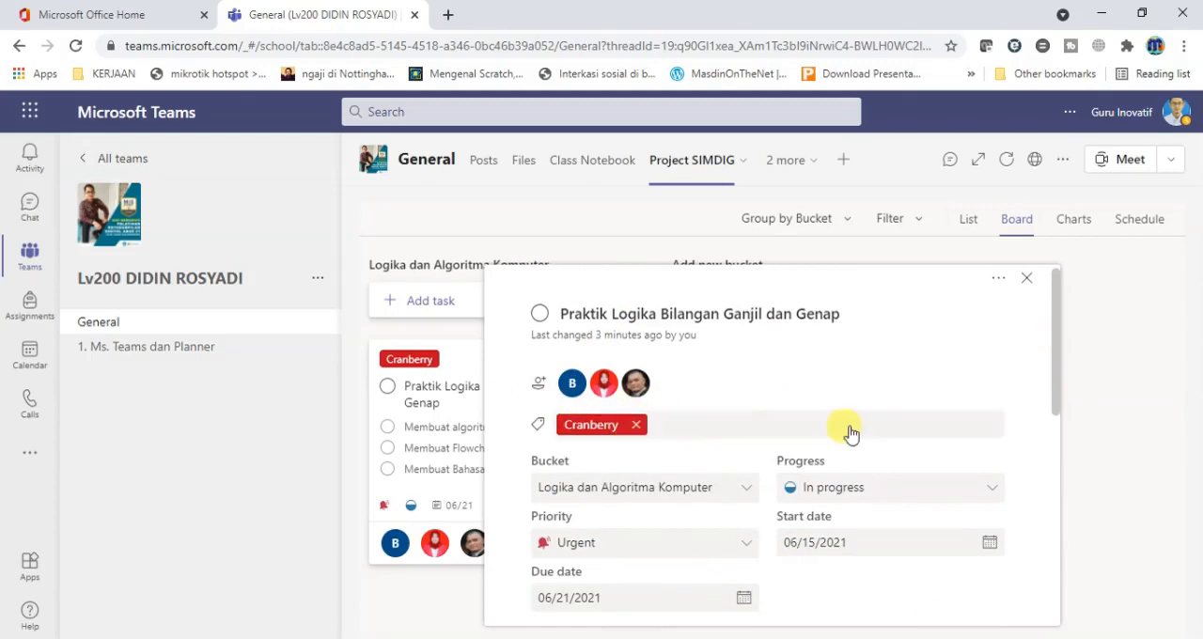
drag(1058, 376, 1058, 525)
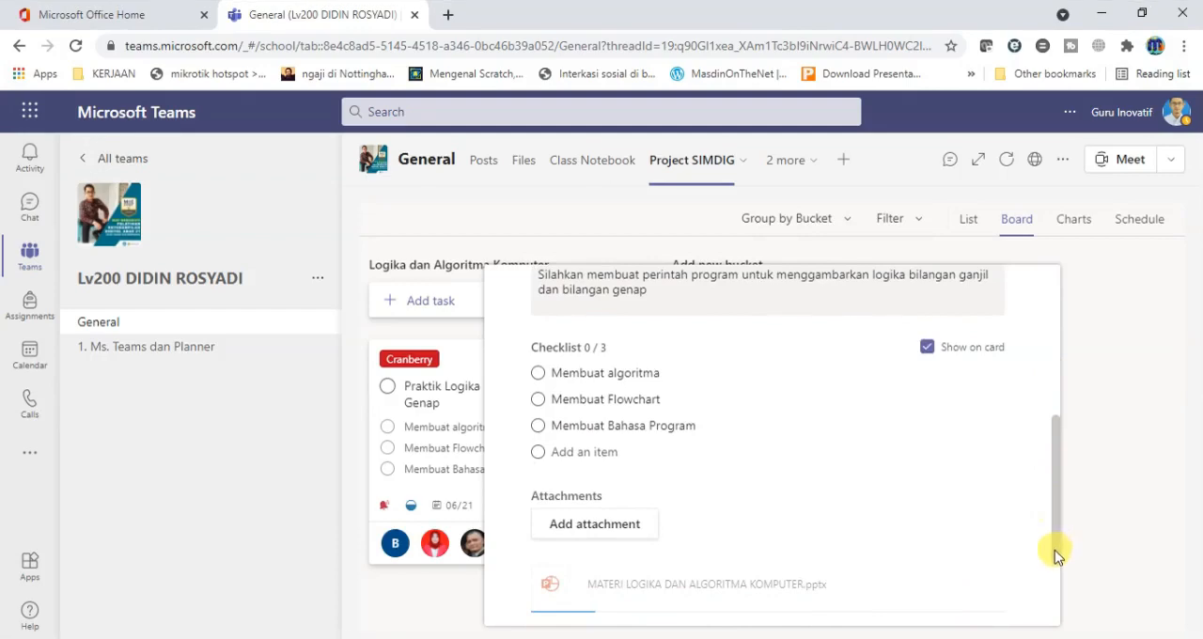
drag(1055, 556, 1057, 624)
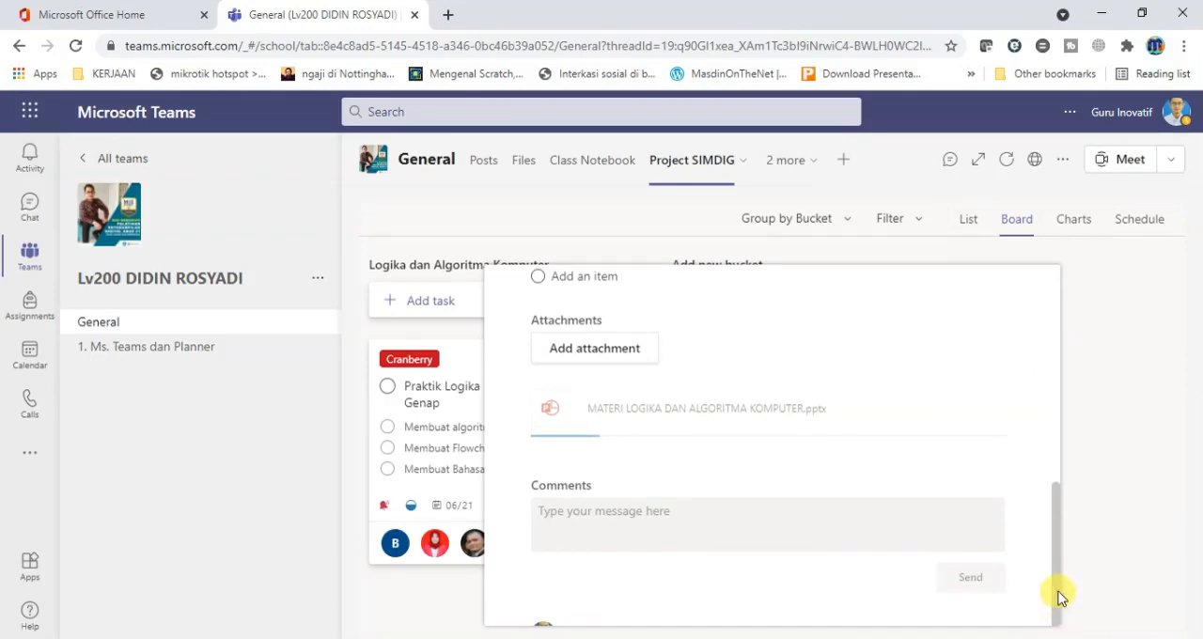
drag(1056, 596, 1058, 630)
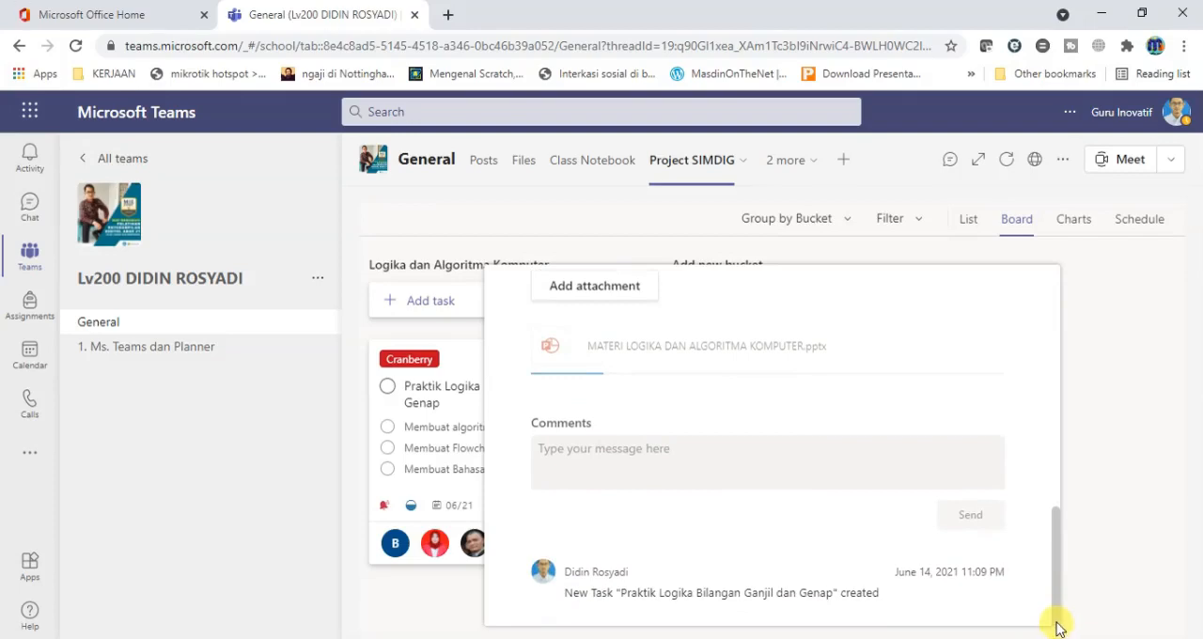
drag(1056, 626, 1055, 563)
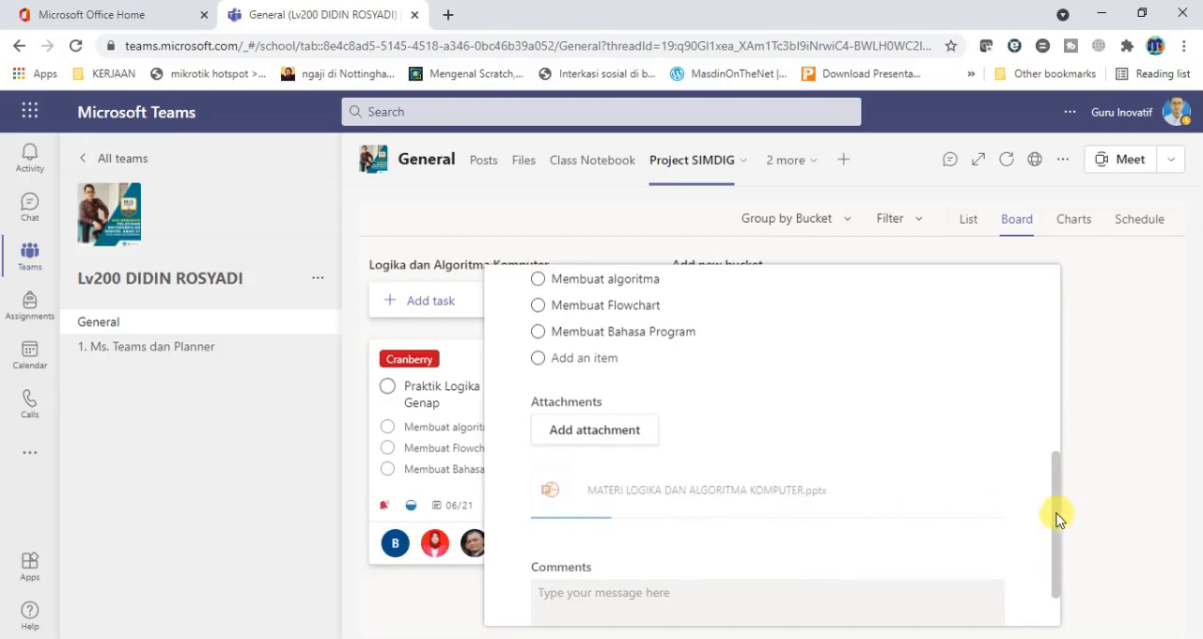
drag(1057, 518, 1072, 349)
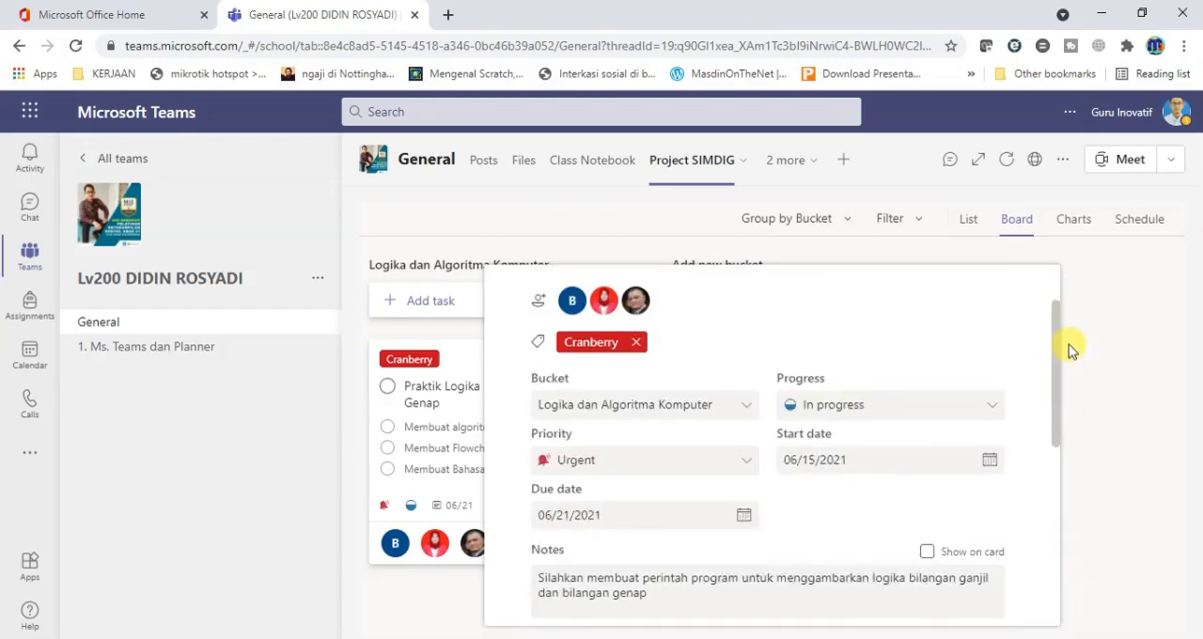
scroll(1054, 358, up, 1)
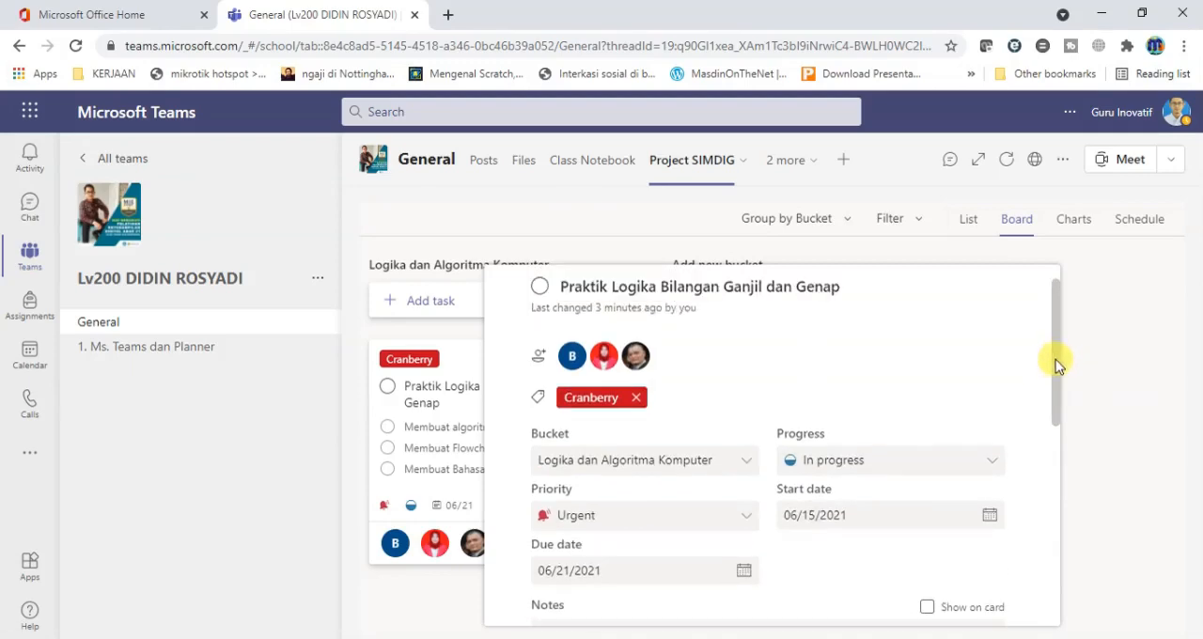
drag(1056, 359, 1053, 293)
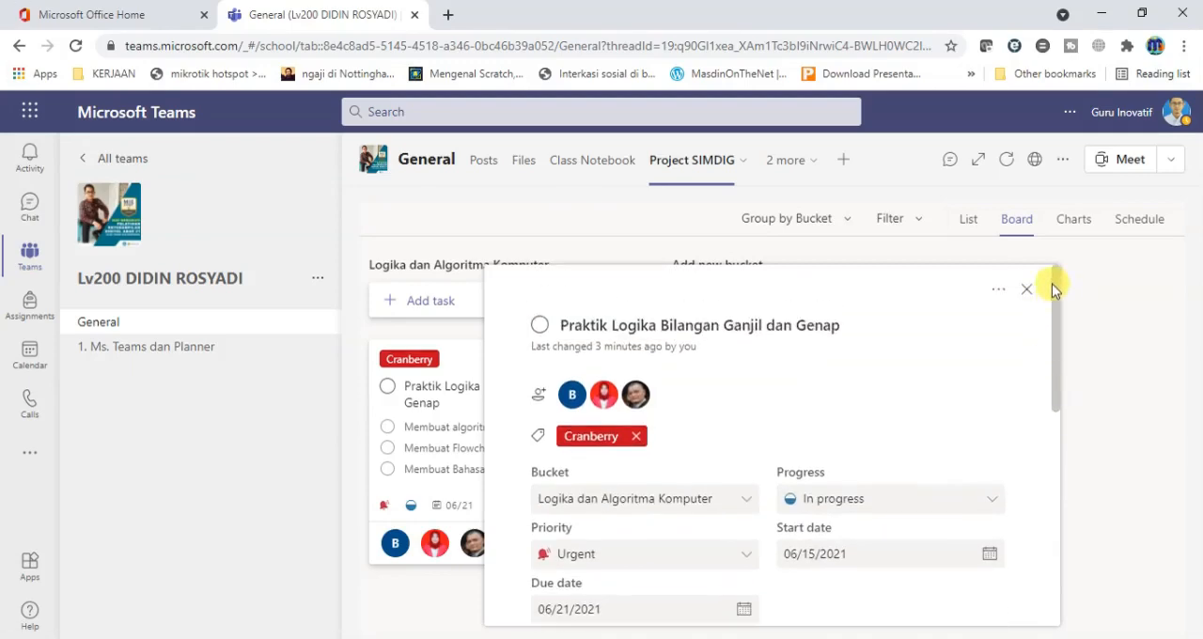
click(1102, 329)
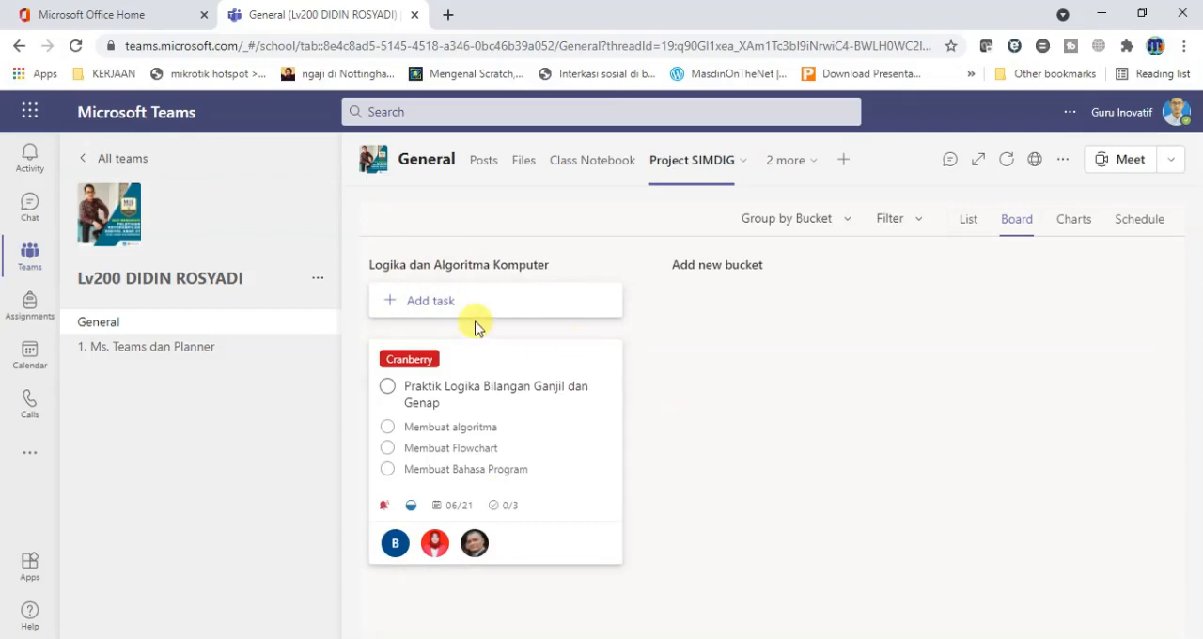
Start a new task "Praktik Logika Bilangan Prima" in the Logika dan Algoritma Komputer bucket with the due date 06/21.
click(422, 306)
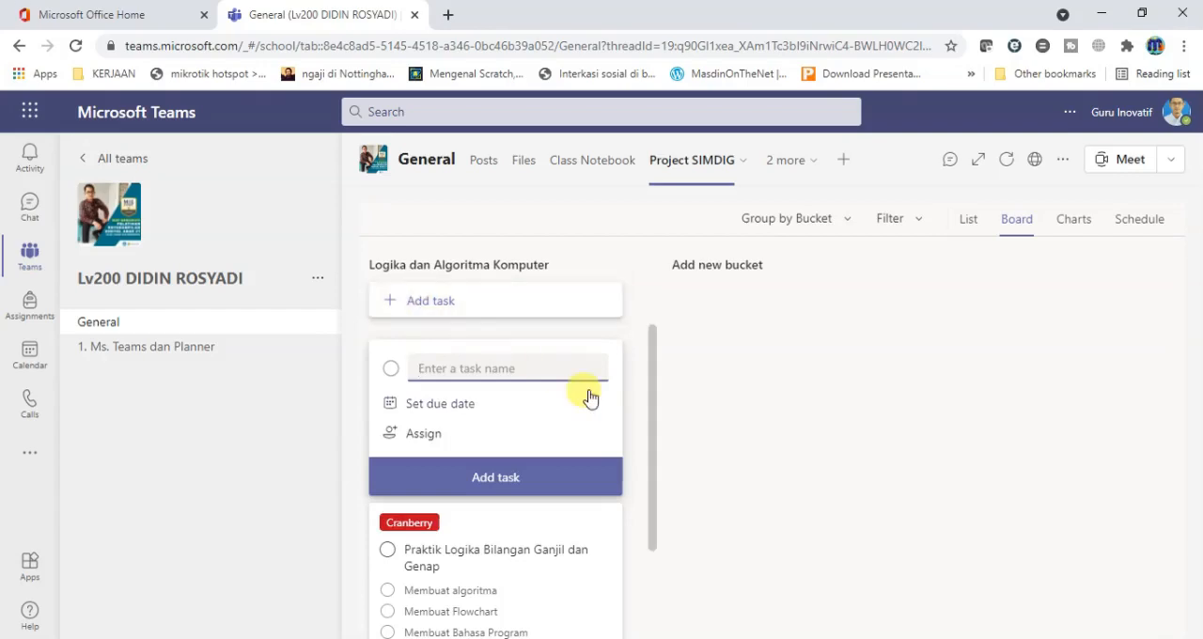
text(Prak)
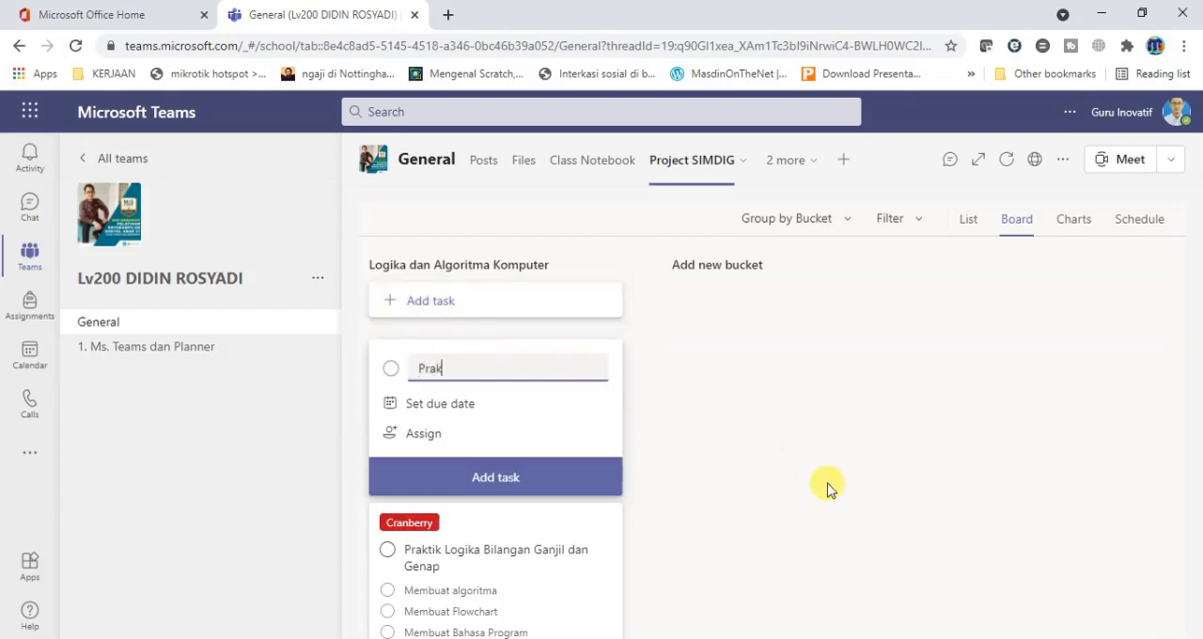
text(tik)
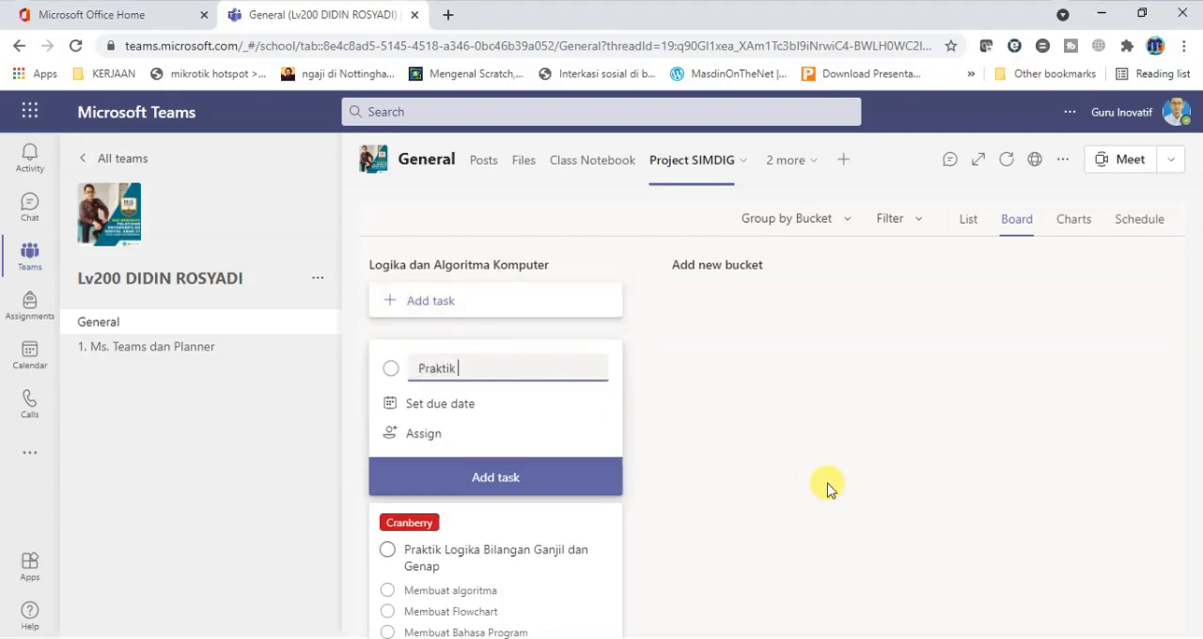
text( Logika Bilangan Prima)
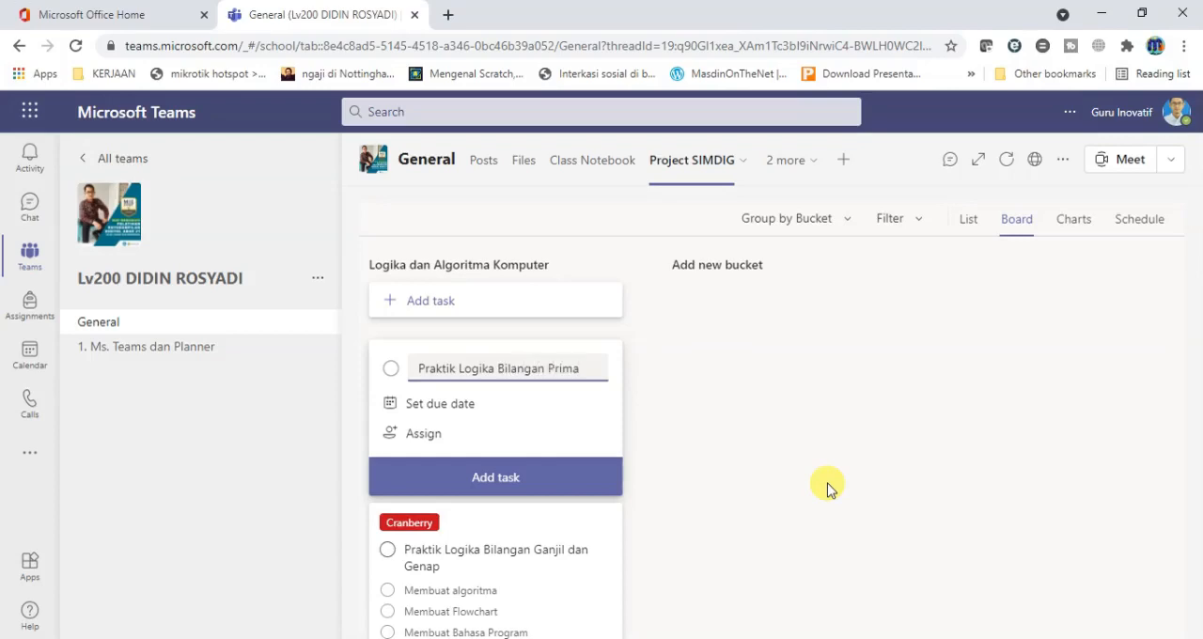
click(487, 411)
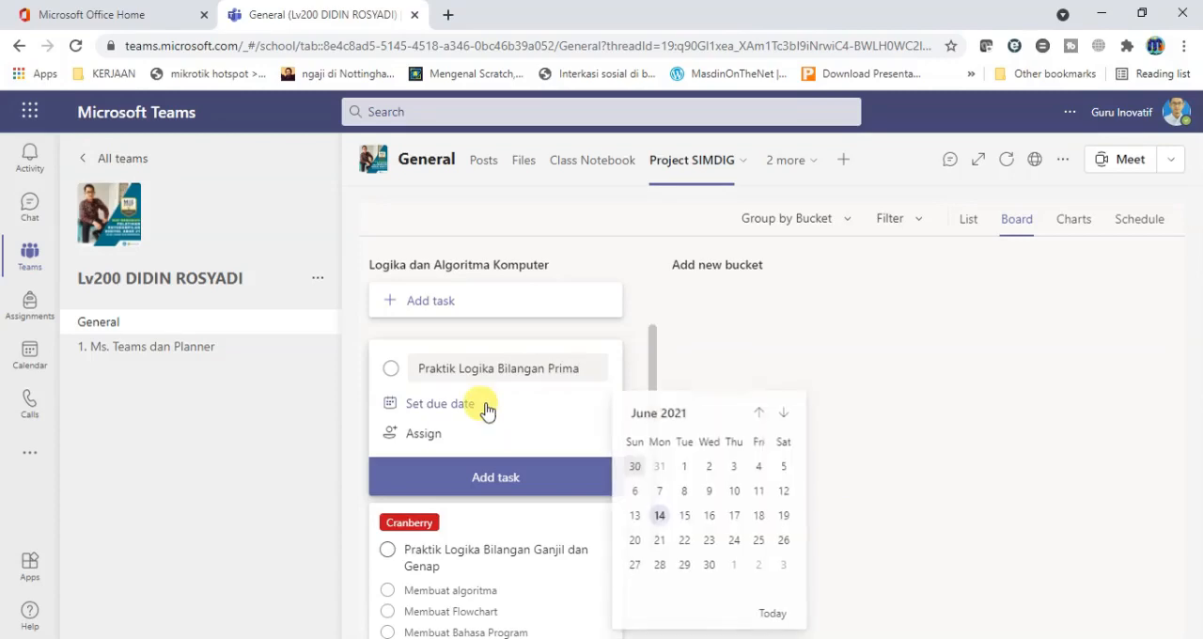
click(660, 539)
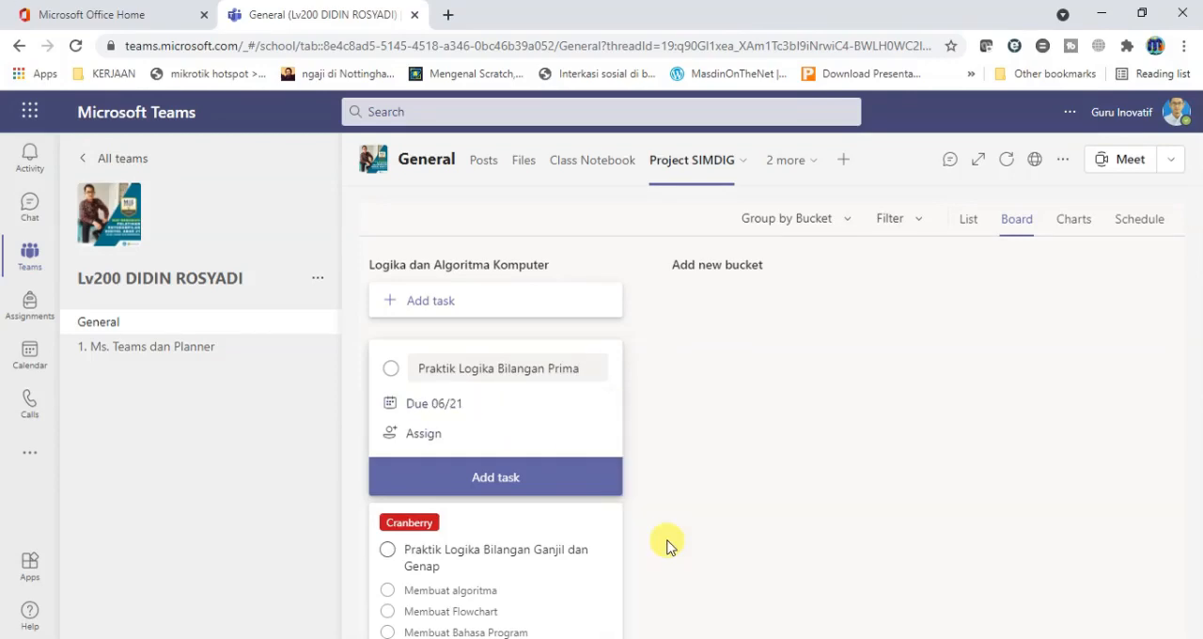
Assign three team members to the new task and add it to the bucket.
click(425, 433)
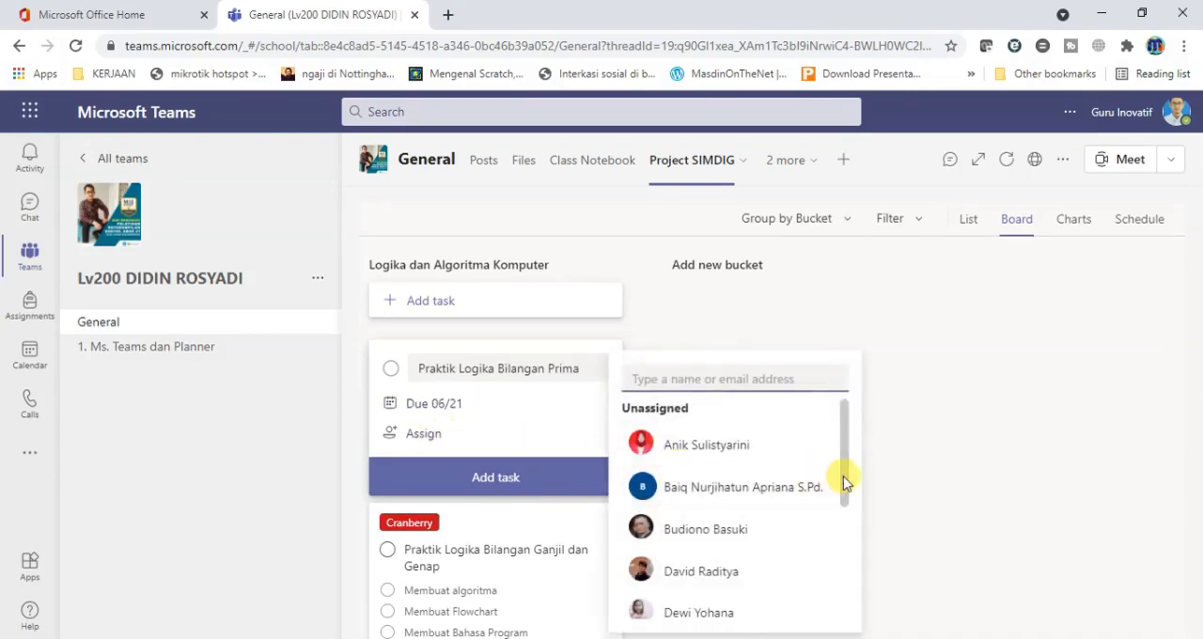
drag(846, 468, 848, 480)
click(695, 553)
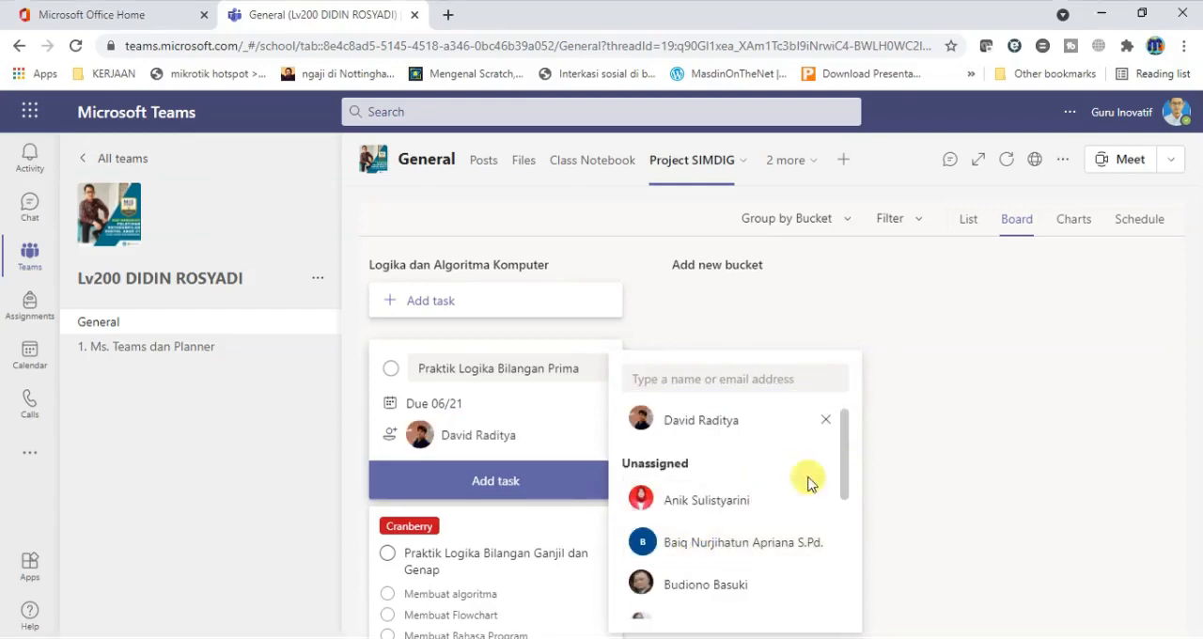
drag(840, 489, 804, 534)
click(720, 510)
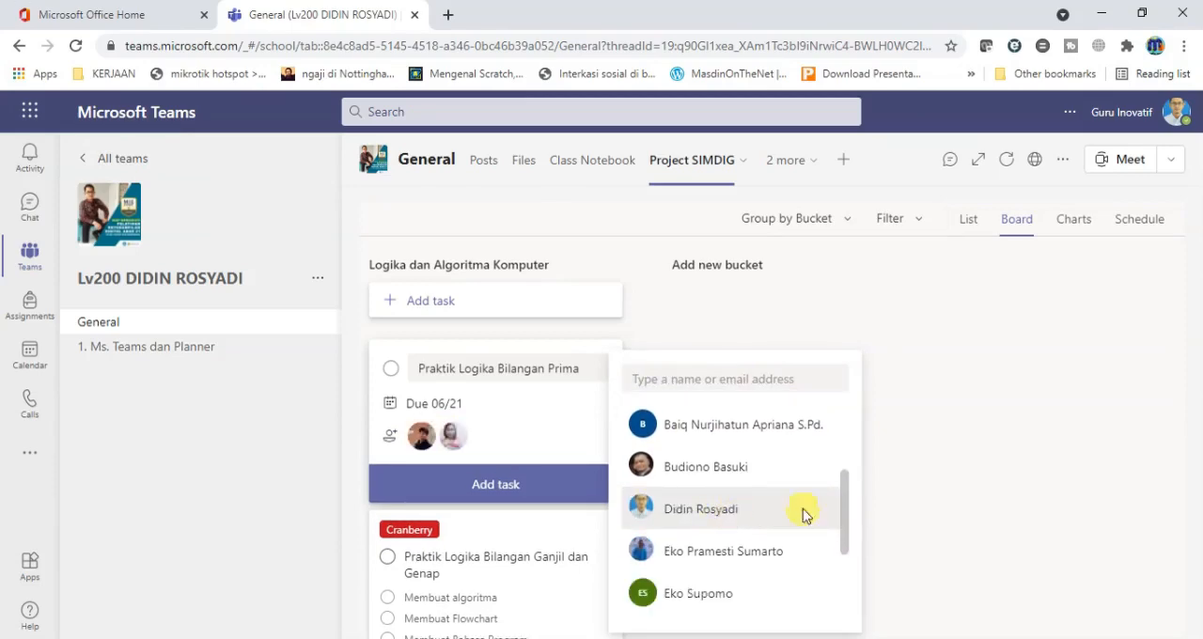
drag(844, 510, 845, 538)
click(707, 490)
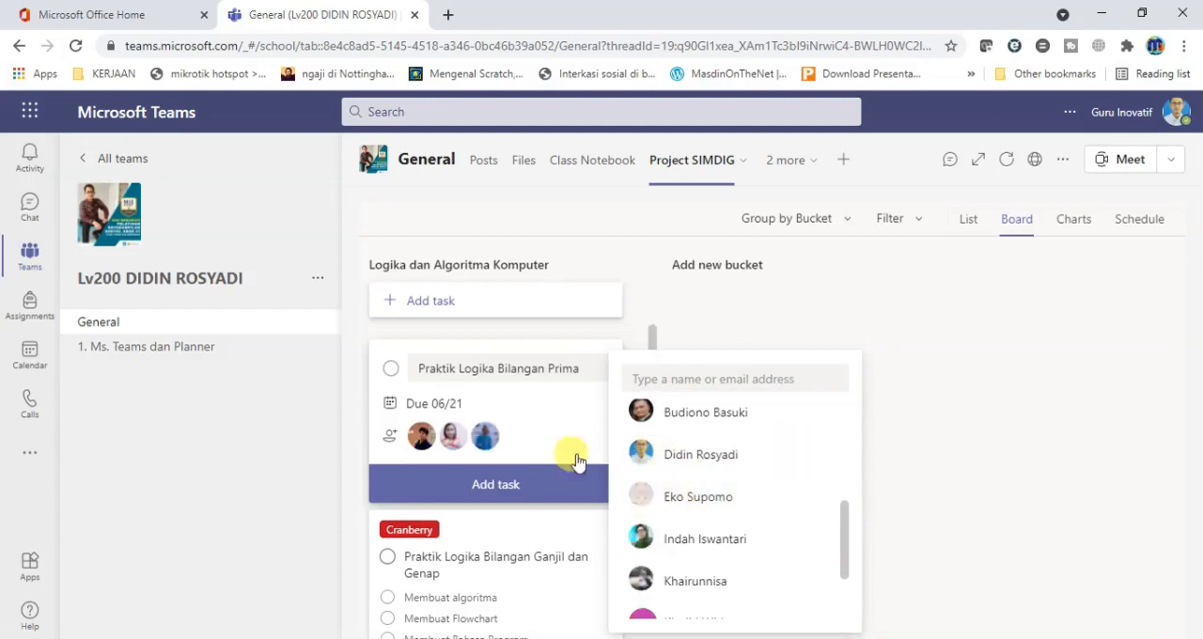
click(519, 485)
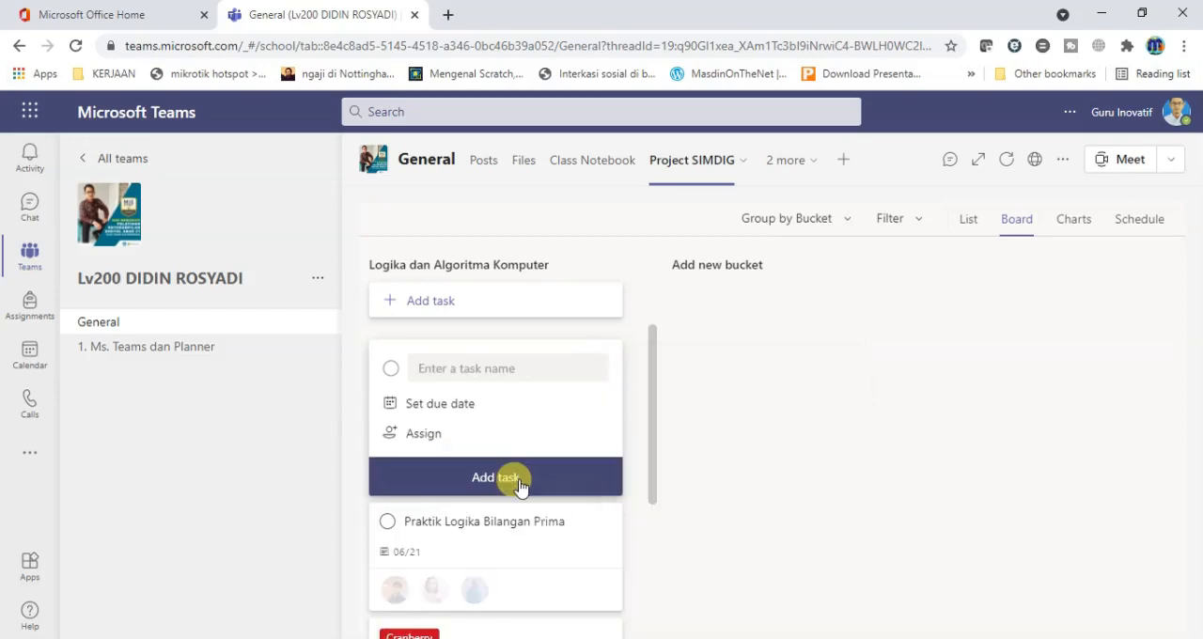
Open the details of the Praktik Logika Bilangan Prima task and set its progress to In progress.
mouse_move(656, 433)
mouse_down()
mouse_move(655, 477)
mouse_move(652, 417)
mouse_up()
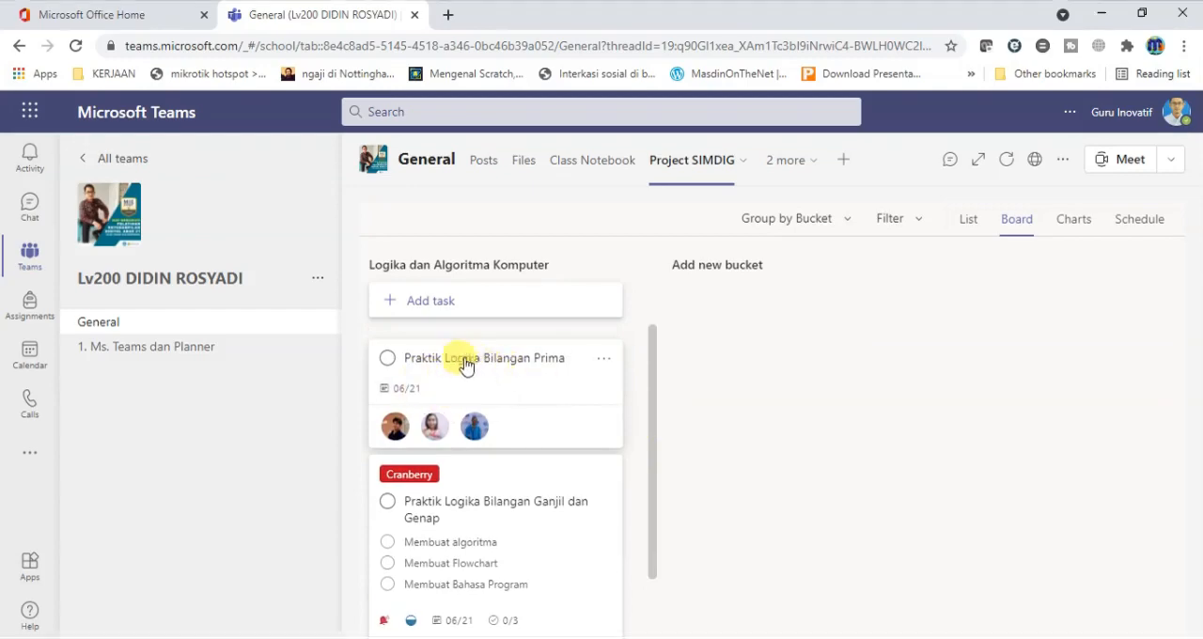
click(537, 397)
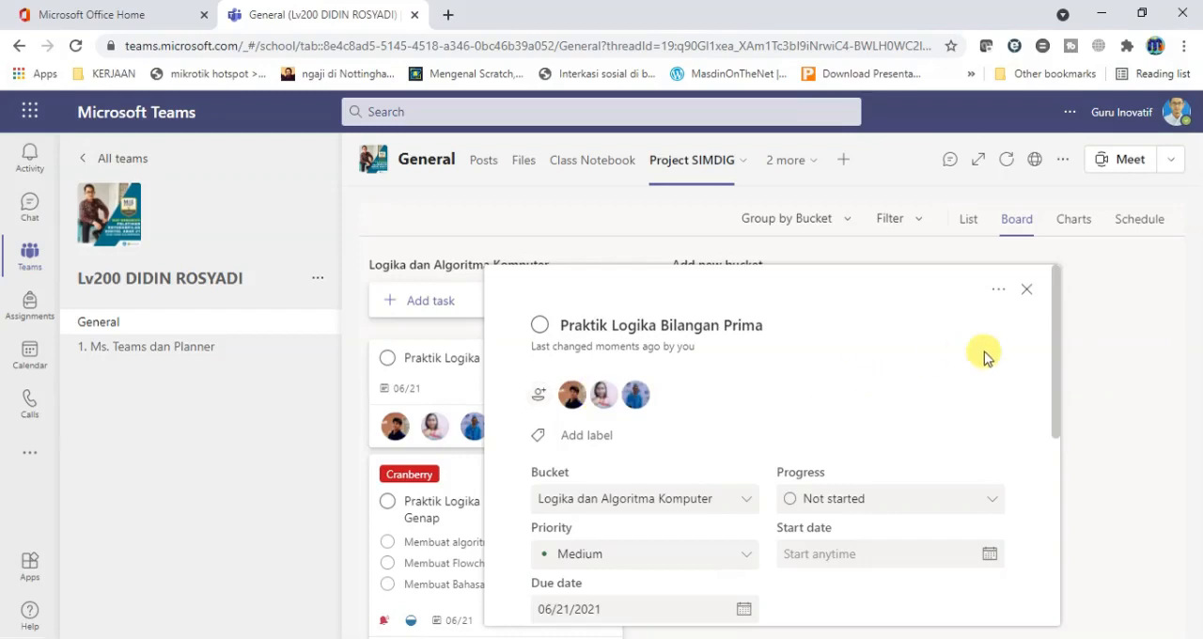
scroll(1057, 399, down, 1)
scroll(1055, 404, down, 2)
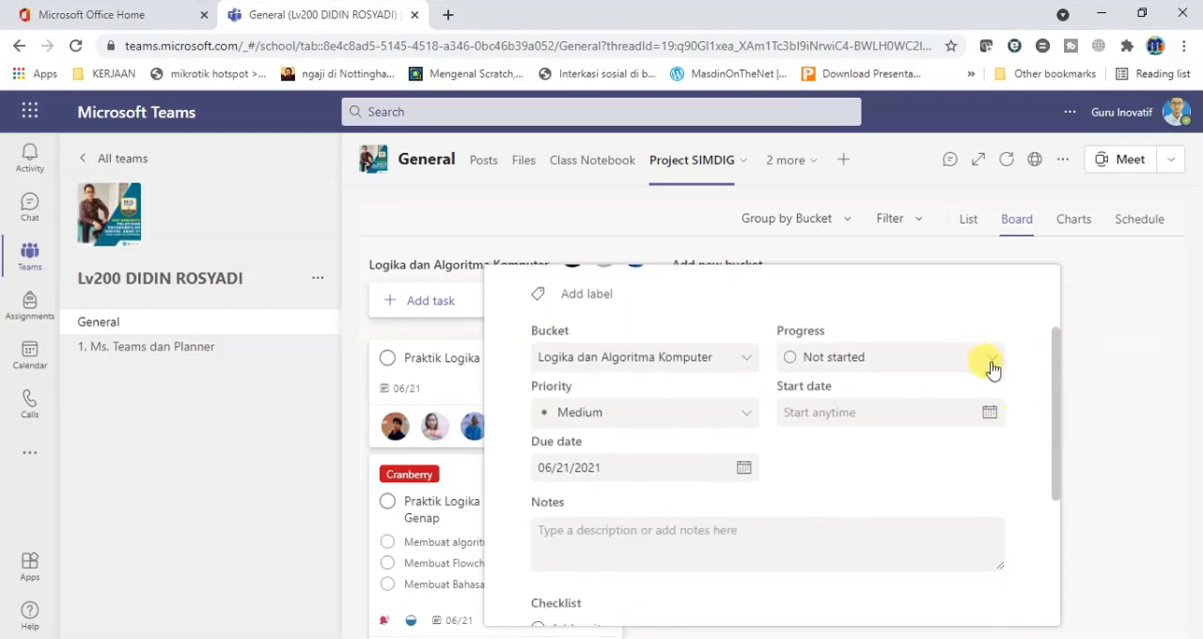
click(983, 359)
click(865, 426)
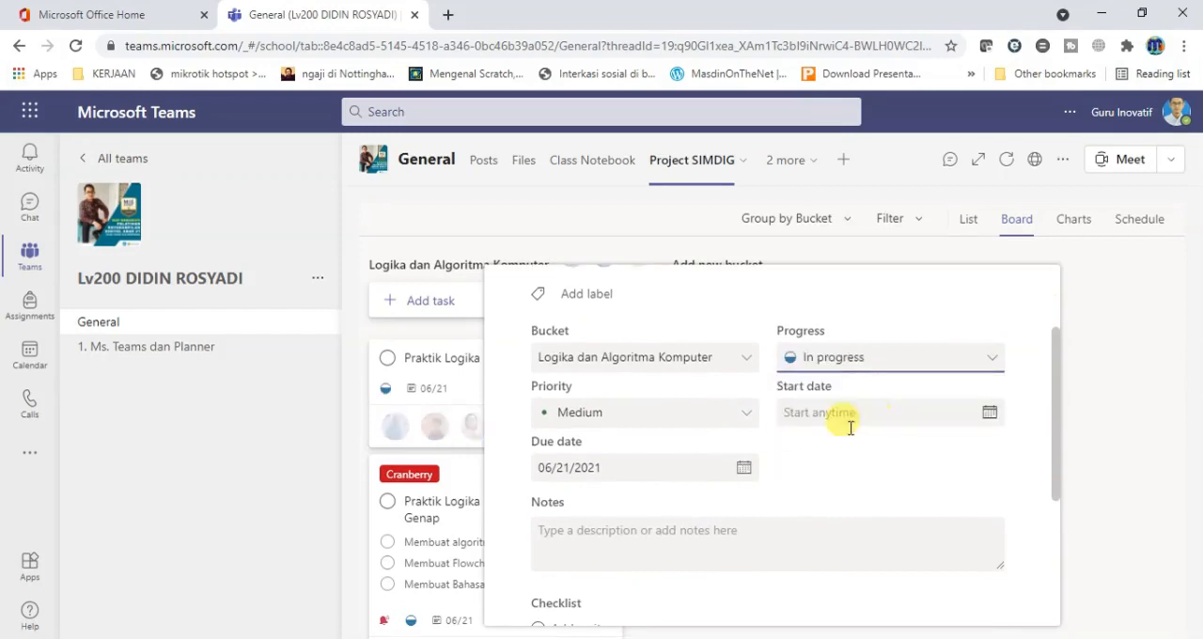
Set the priority of the Praktik Logika Bilangan Prima task to Important.
click(743, 421)
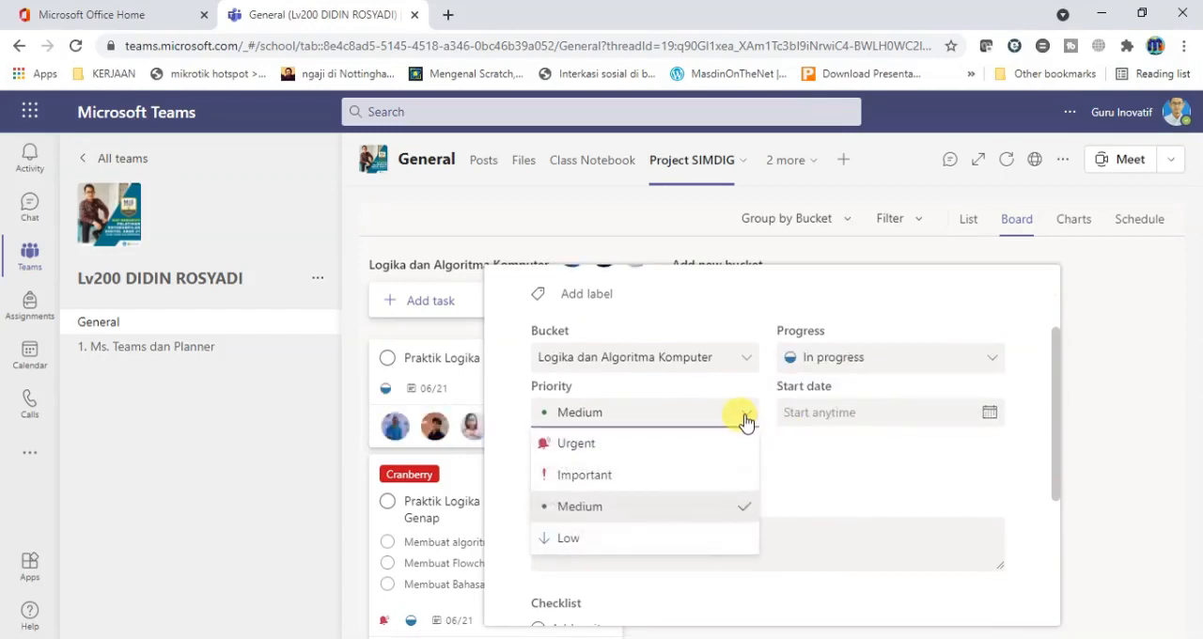
click(585, 476)
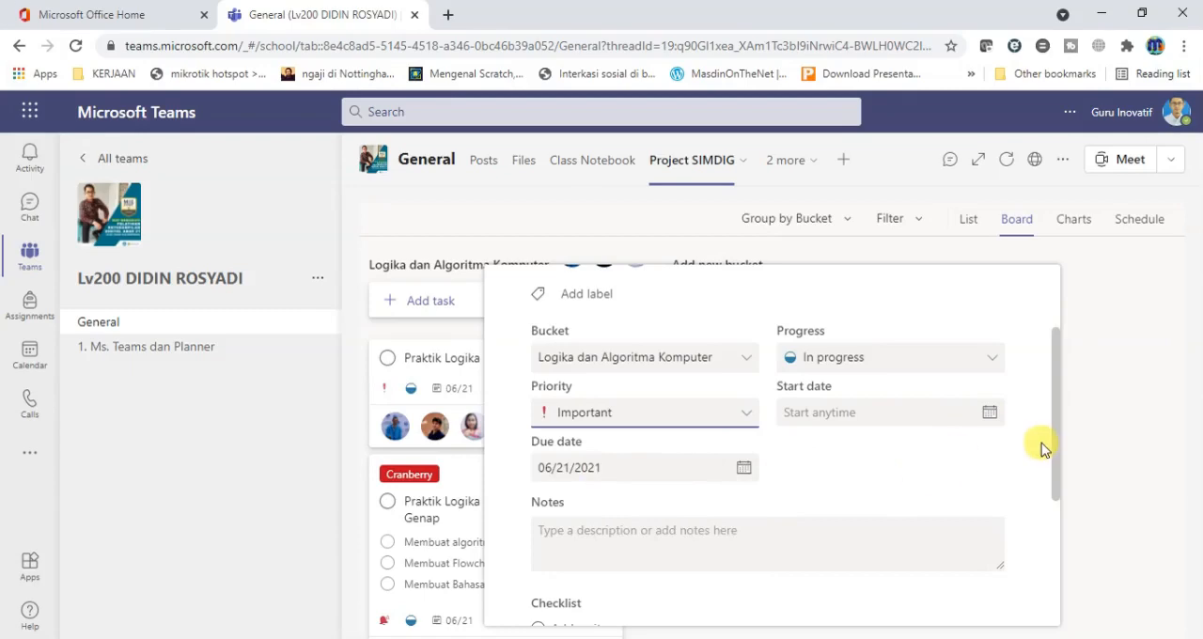
Add the note "Silahkan membuat langkah-langkah yang menjelaskan tentang logika bilangan prima" to the task and show it on the card.
drag(1054, 450, 1061, 488)
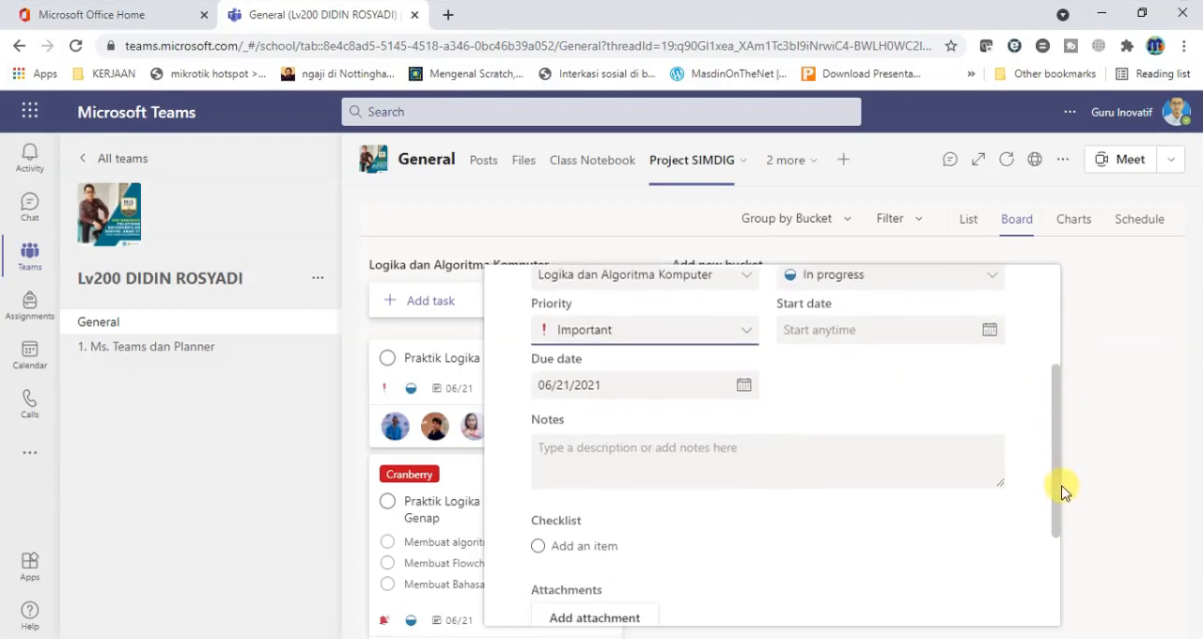
click(689, 456)
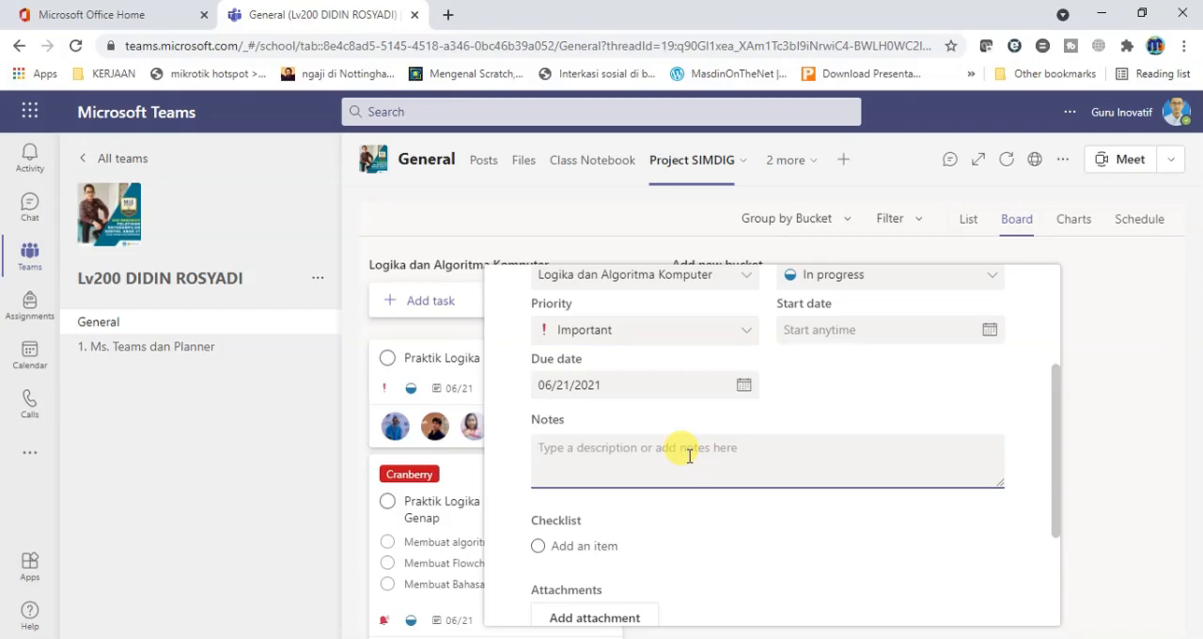
text(Silahkan)
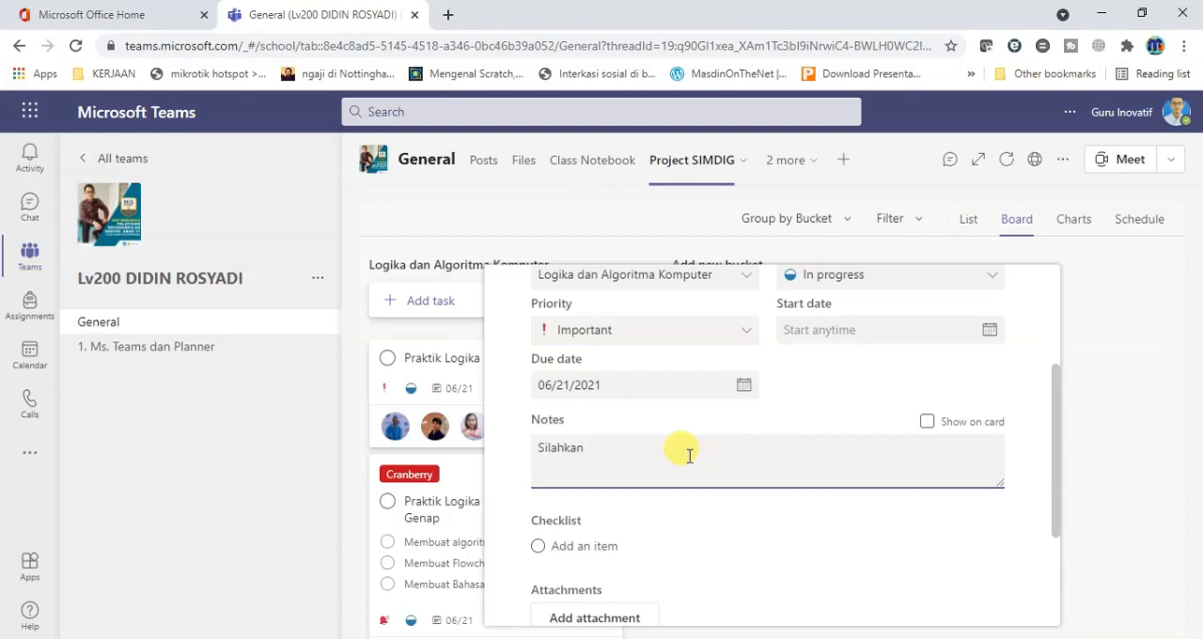
text( membuat lan)
text(gkah )
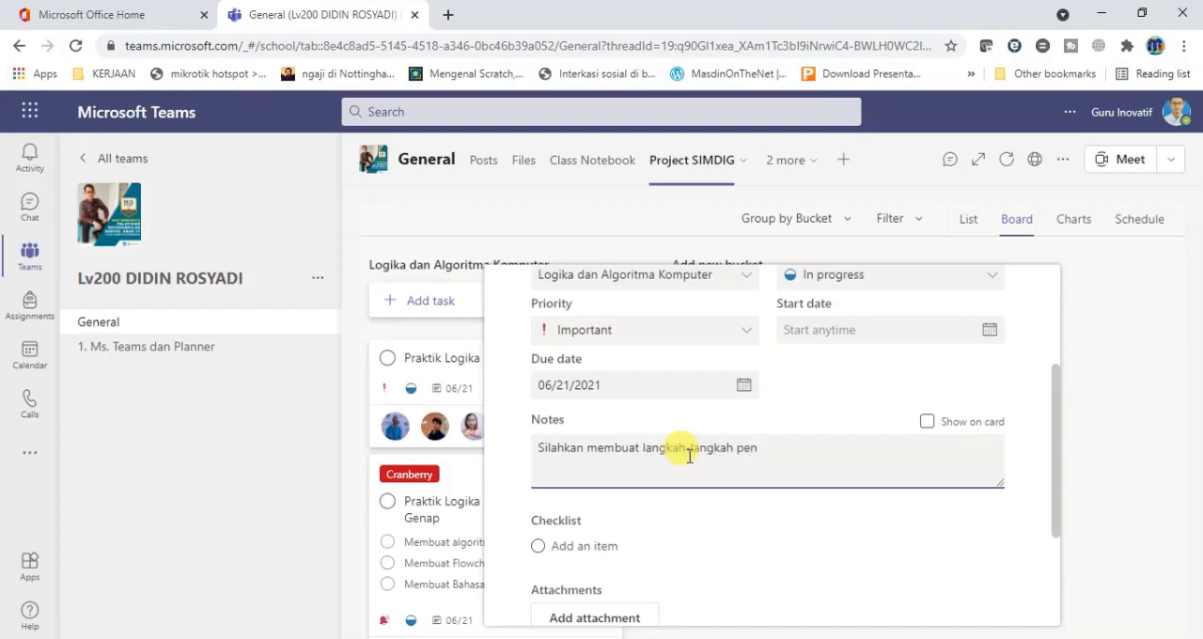
text(yang)
key(ctrl+shift+Left)
key(ctrl+shift+Left)
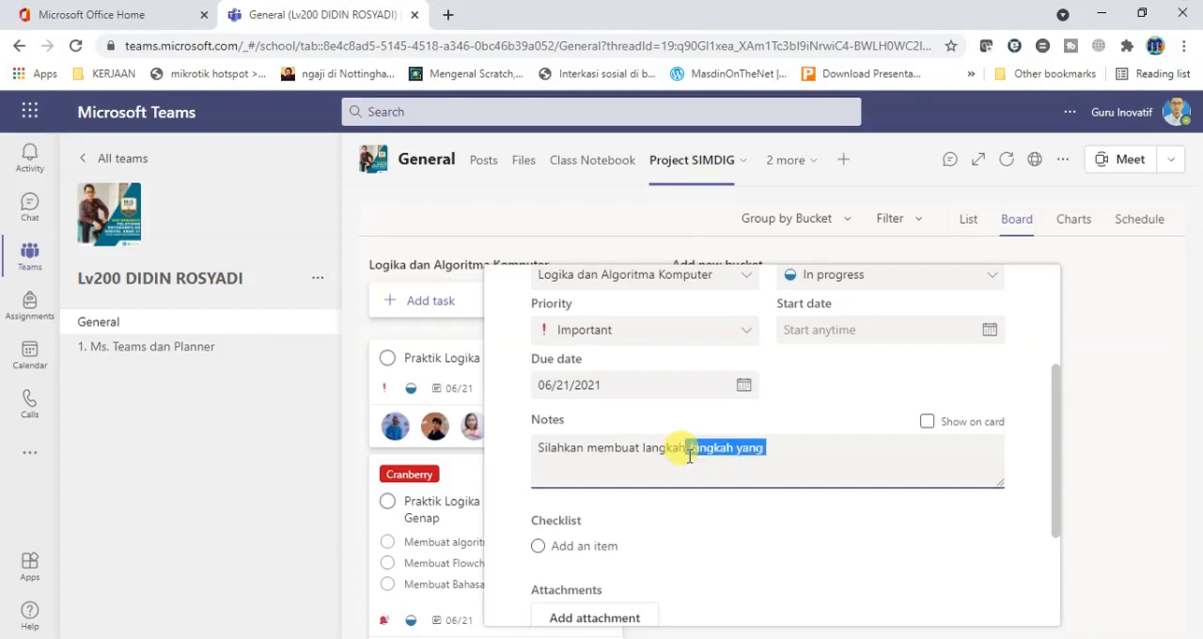
key(ctrl+shift+Right)
key(Right)
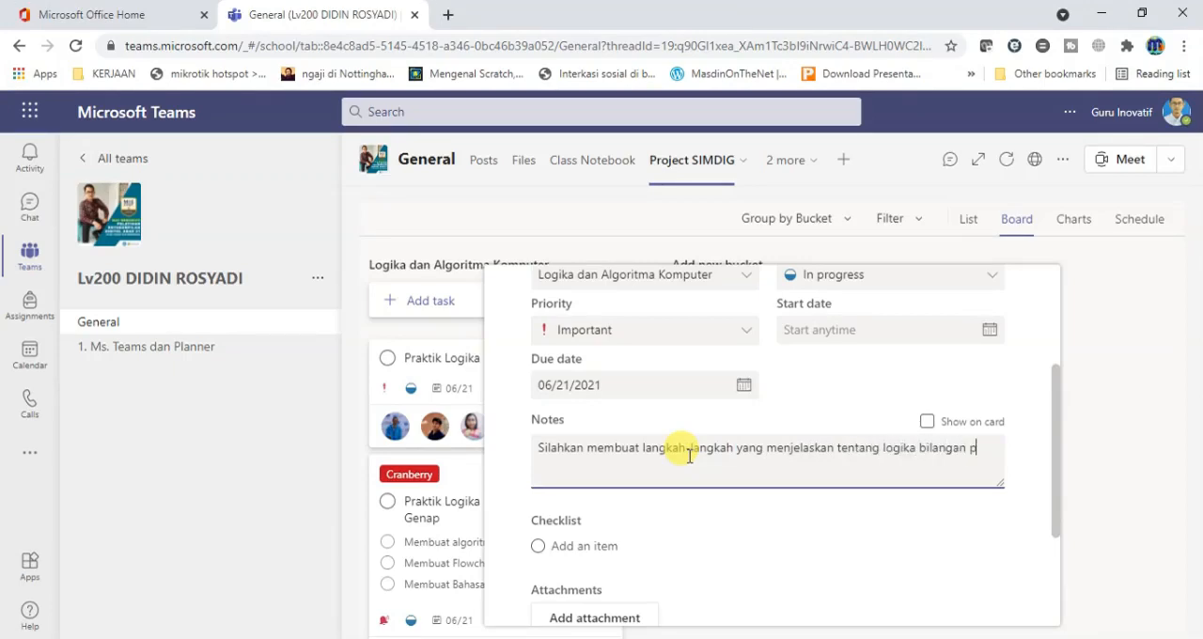
text(ma)
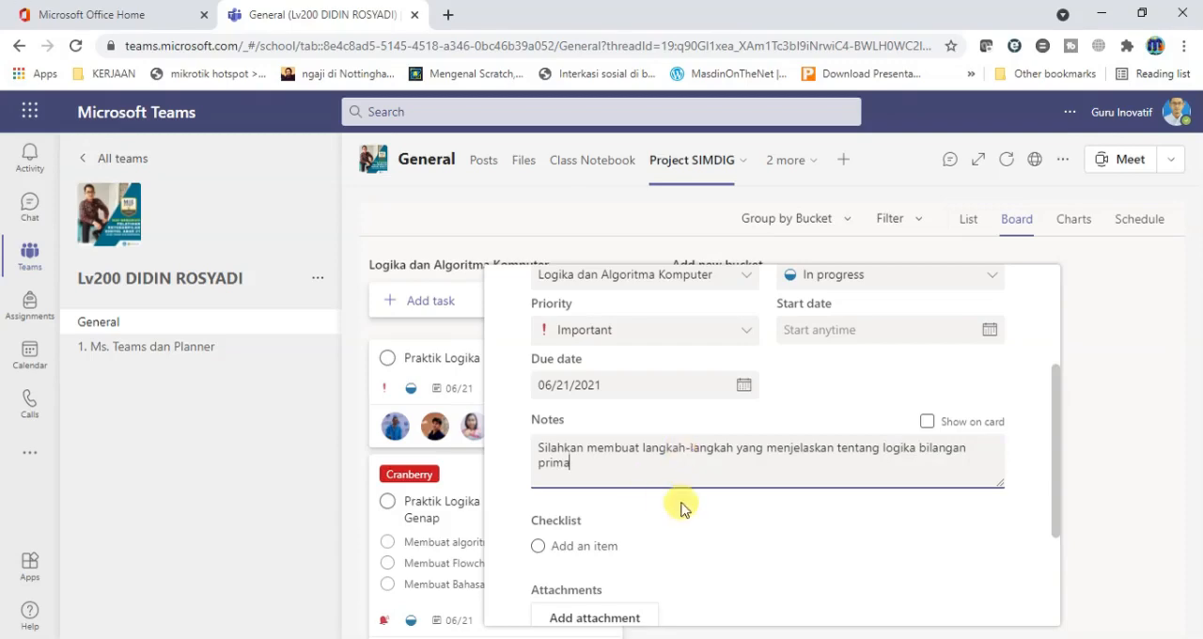
click(928, 424)
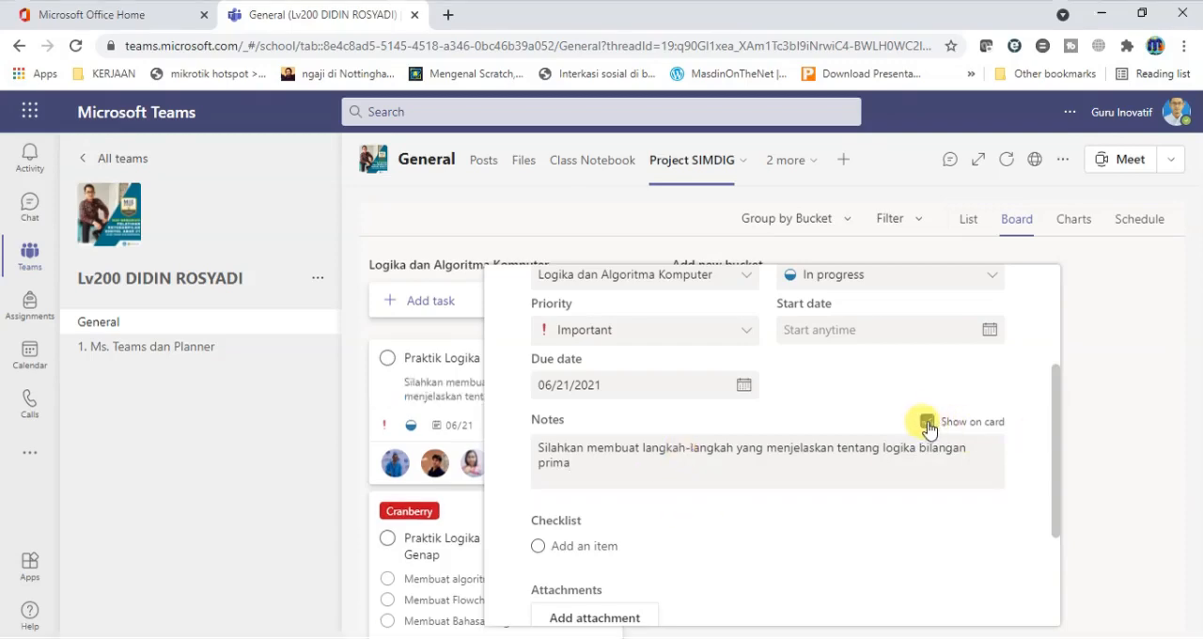
Add the checklist items "Membuat algoritma", "Membuat FLowchart" and "Membuat Bahasa Pemrograman" to the task.
drag(1057, 435, 1059, 492)
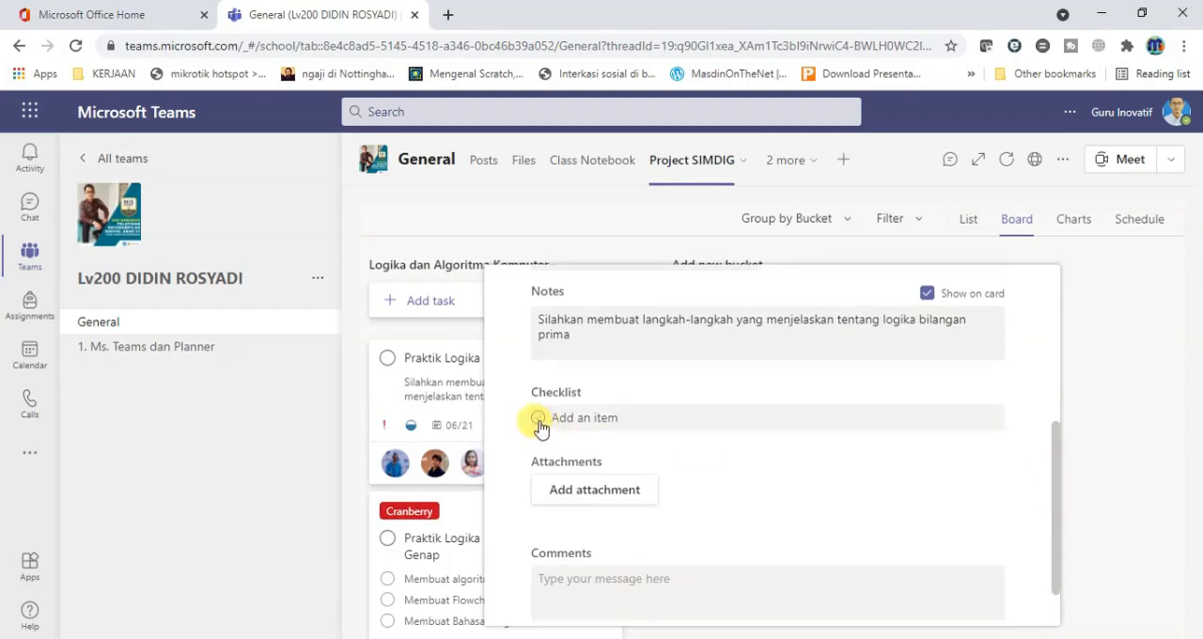
click(625, 418)
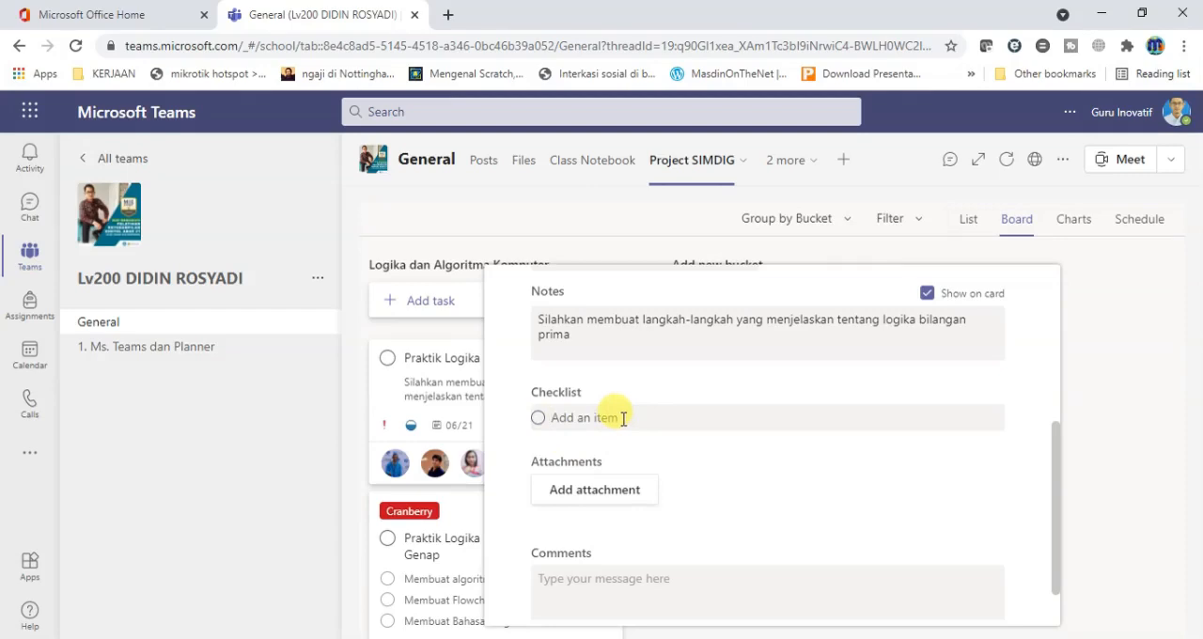
text(Membuat algoritma)
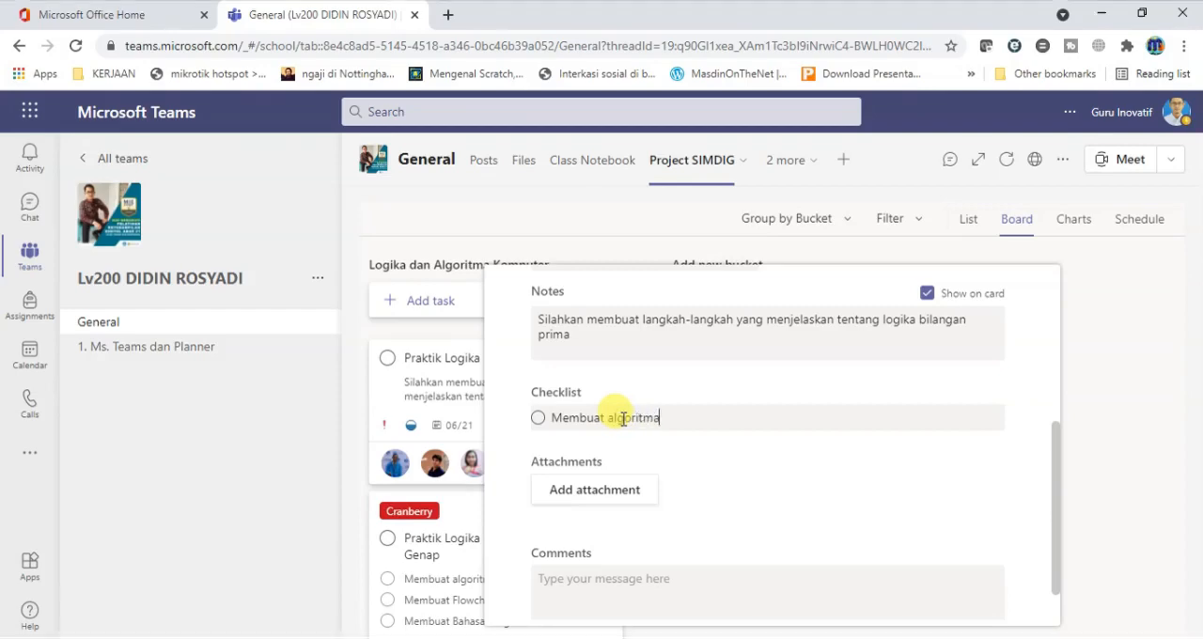
key(Return)
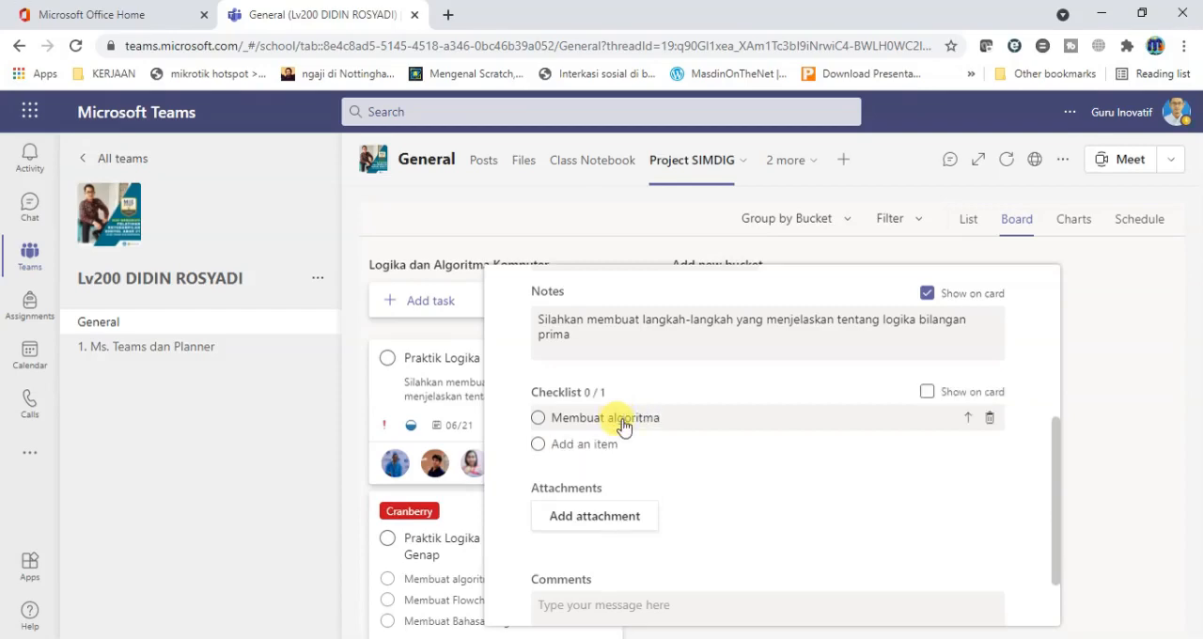
text(Membuat FLowchart)
key(Return)
text(Membuat Ba)
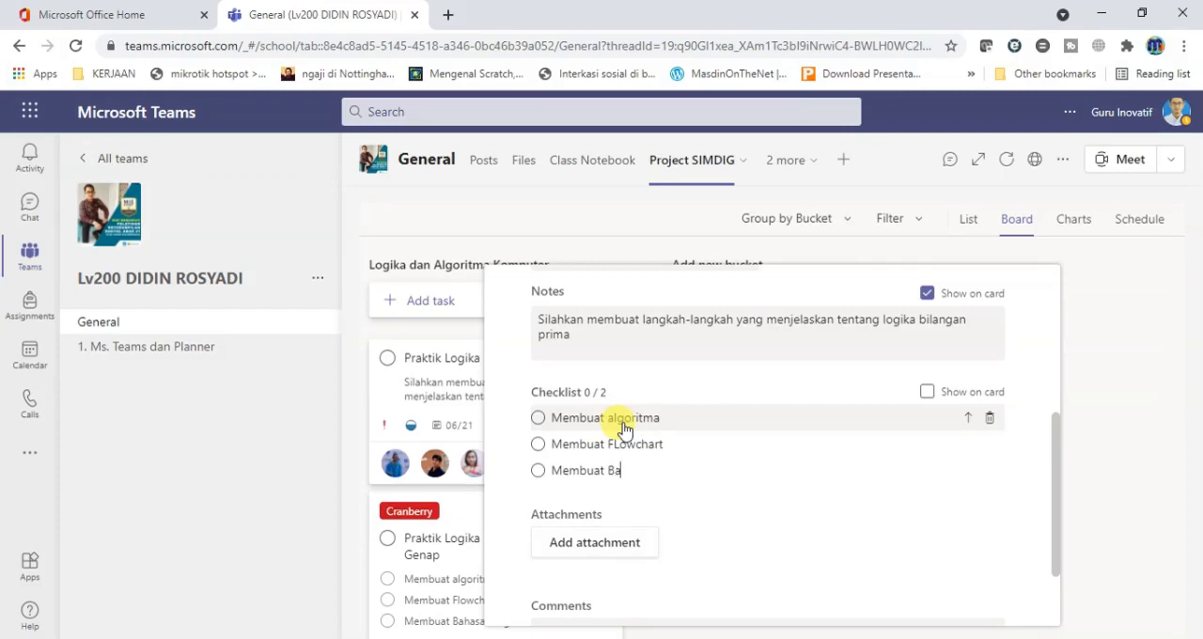
text(hasa Pemrograman)
key(Return)
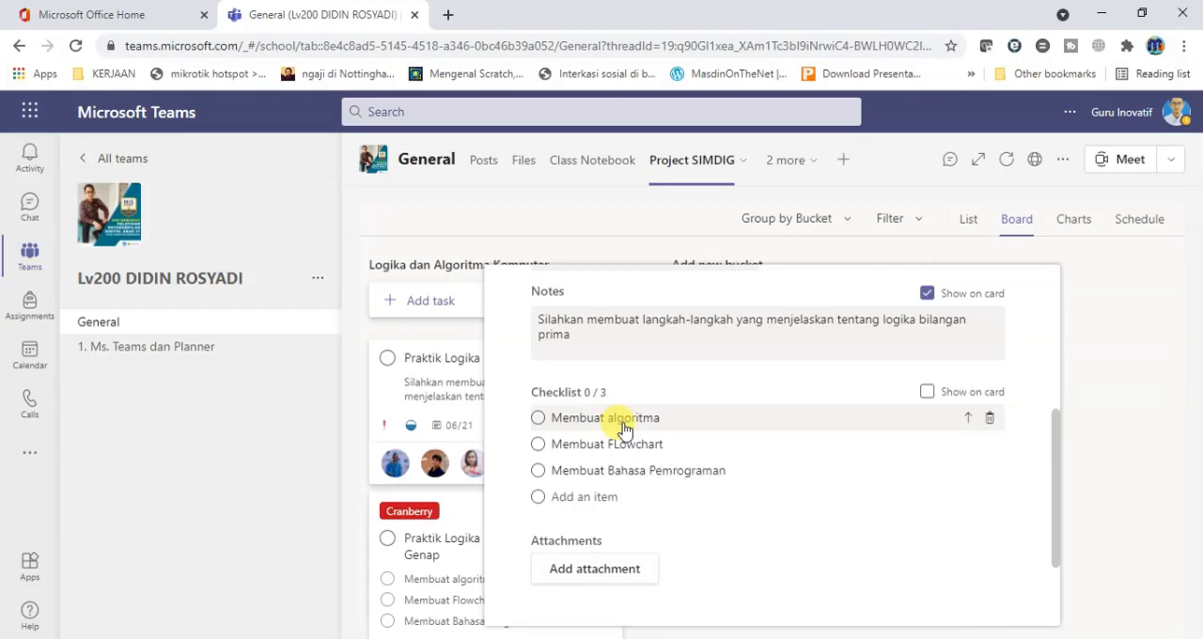
click(926, 392)
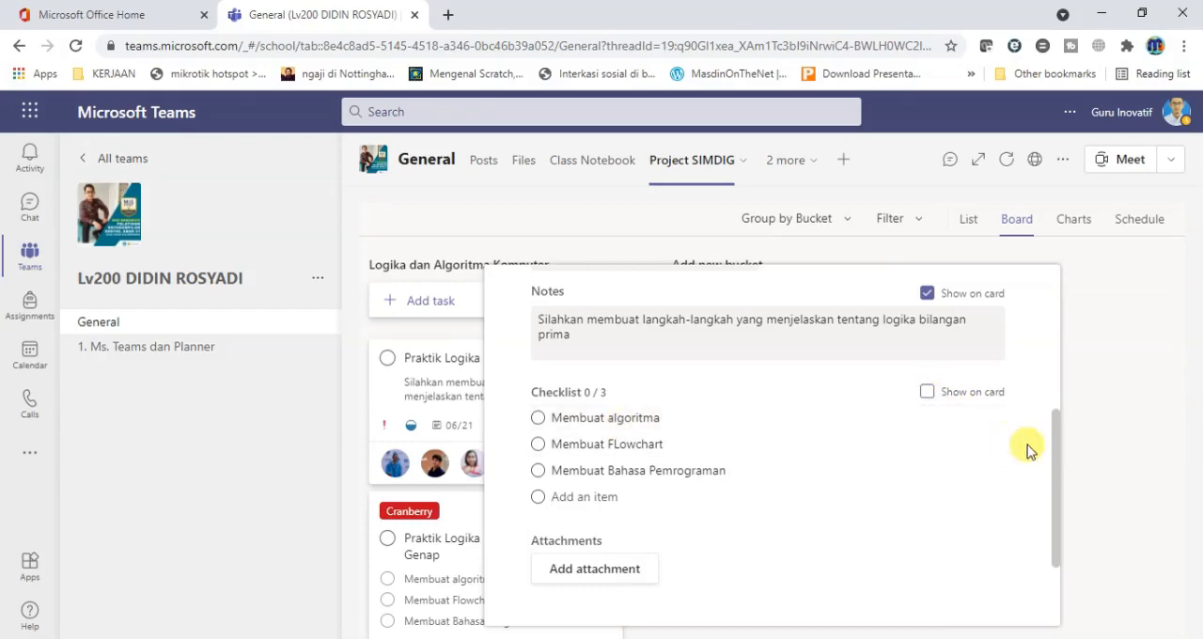
Review the task's attachment and comment sections, close its details and look over the cards in the bucket.
drag(1059, 451, 1056, 523)
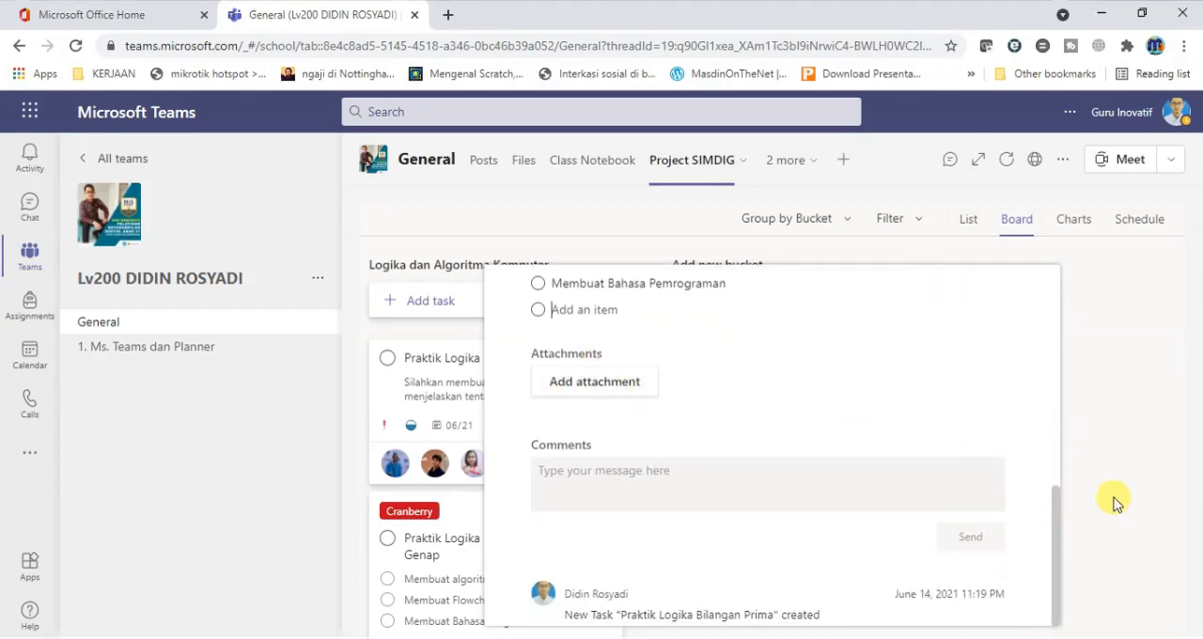
drag(1058, 520, 1055, 558)
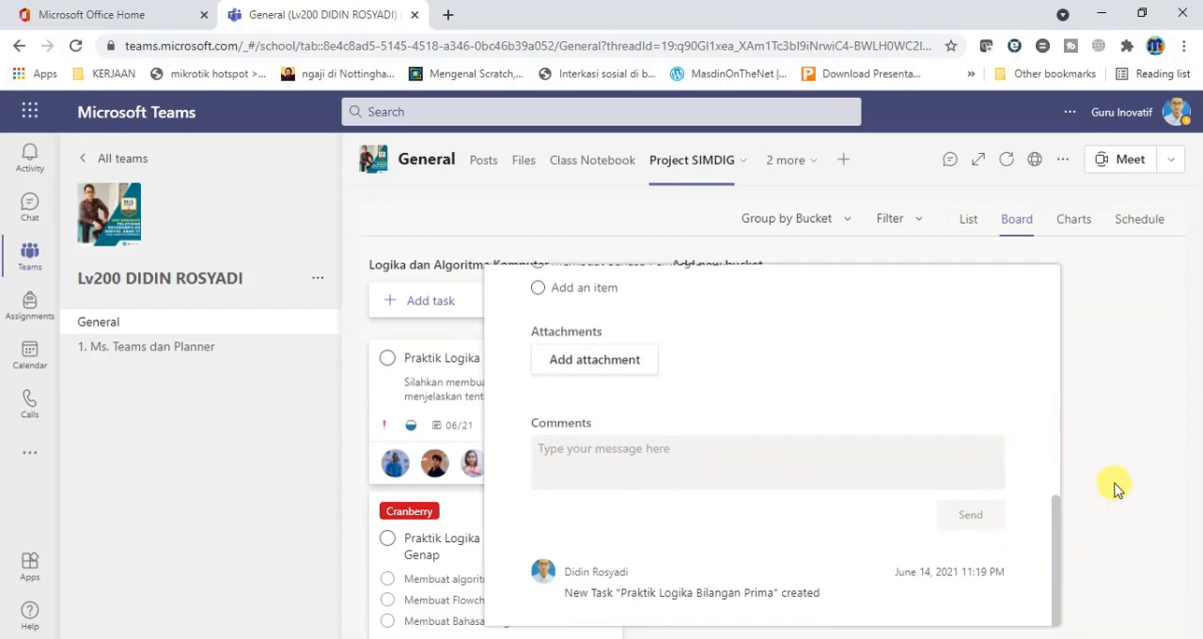
click(1128, 344)
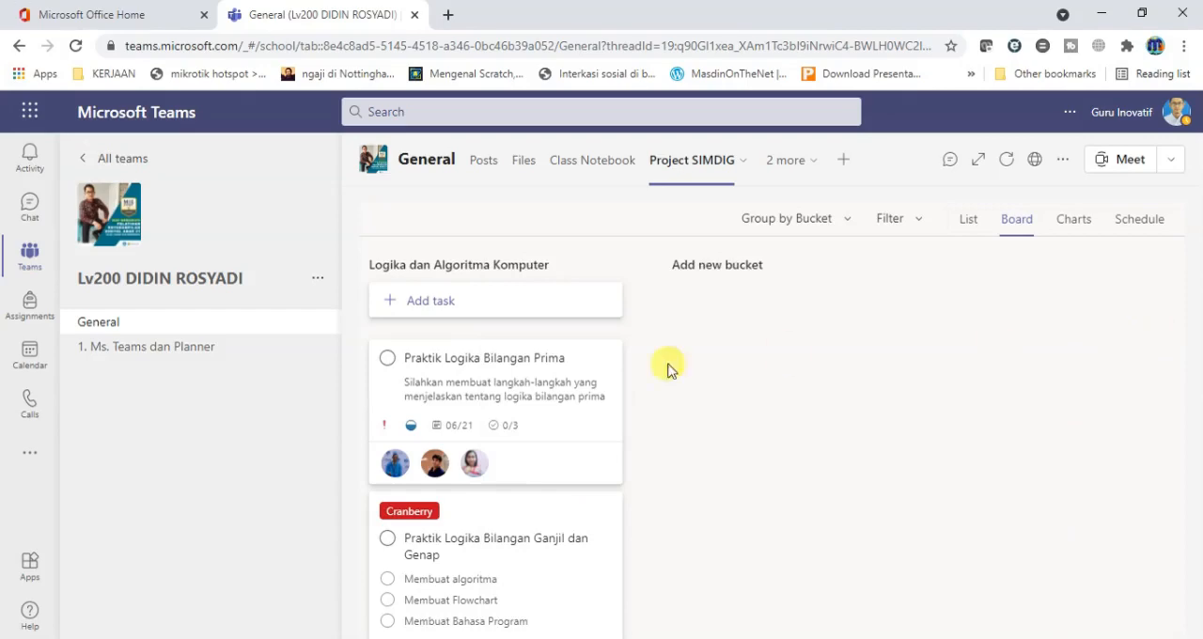
drag(656, 432, 644, 470)
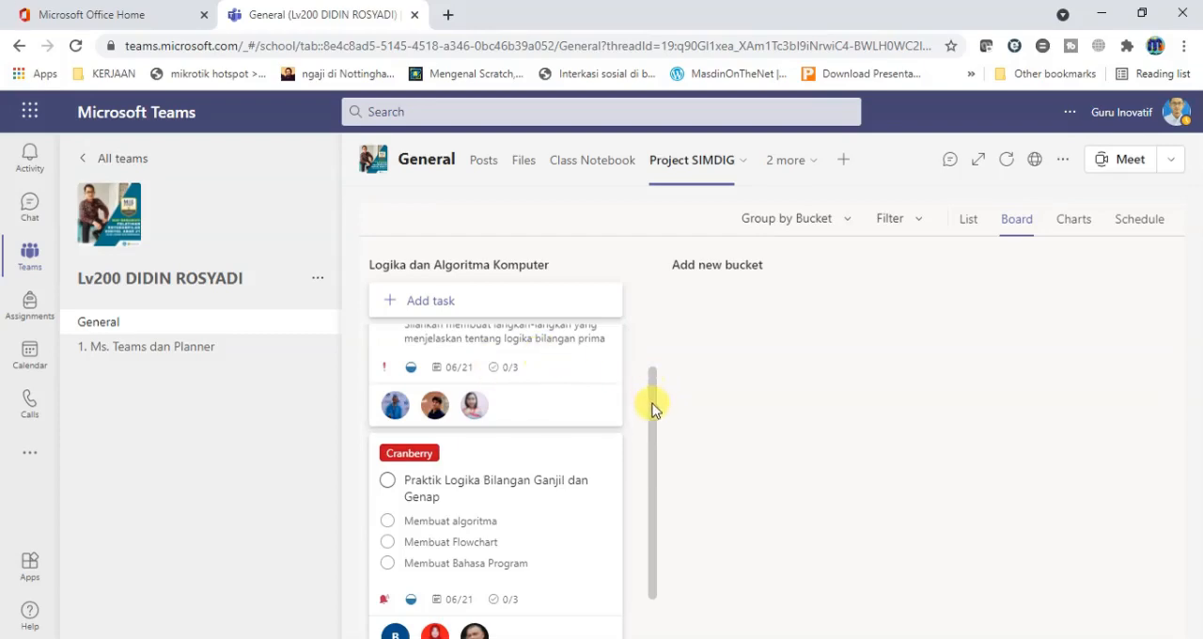
drag(654, 408, 652, 309)
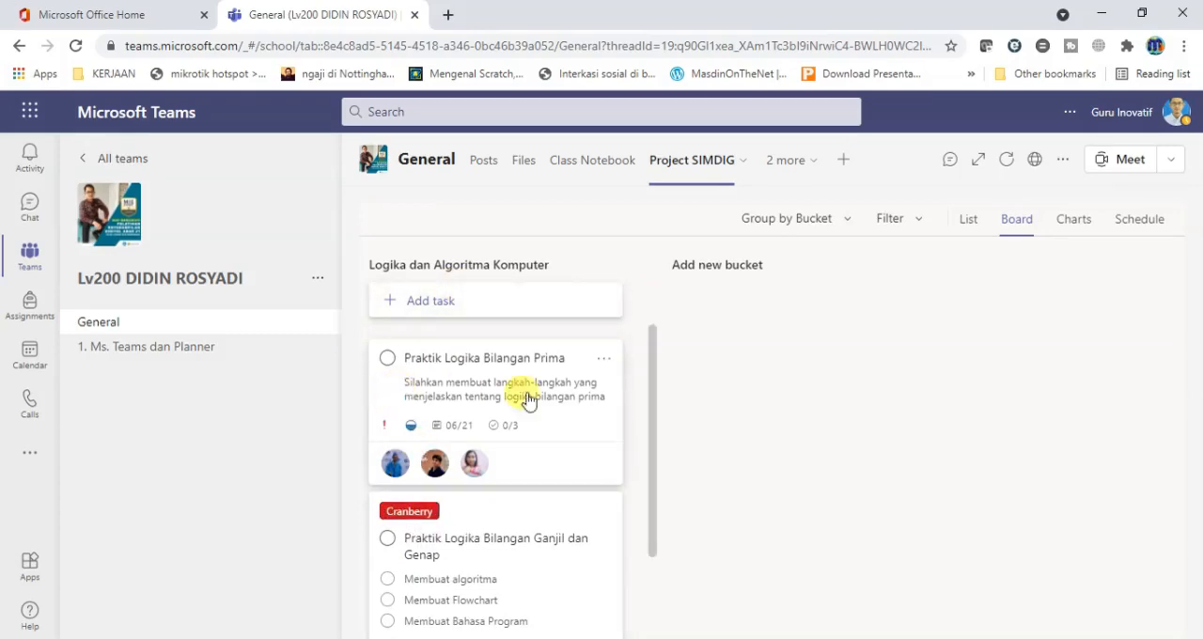
Reopen the Praktik Logika Bilangan Prima task, give it the Orange label and close its details.
click(394, 398)
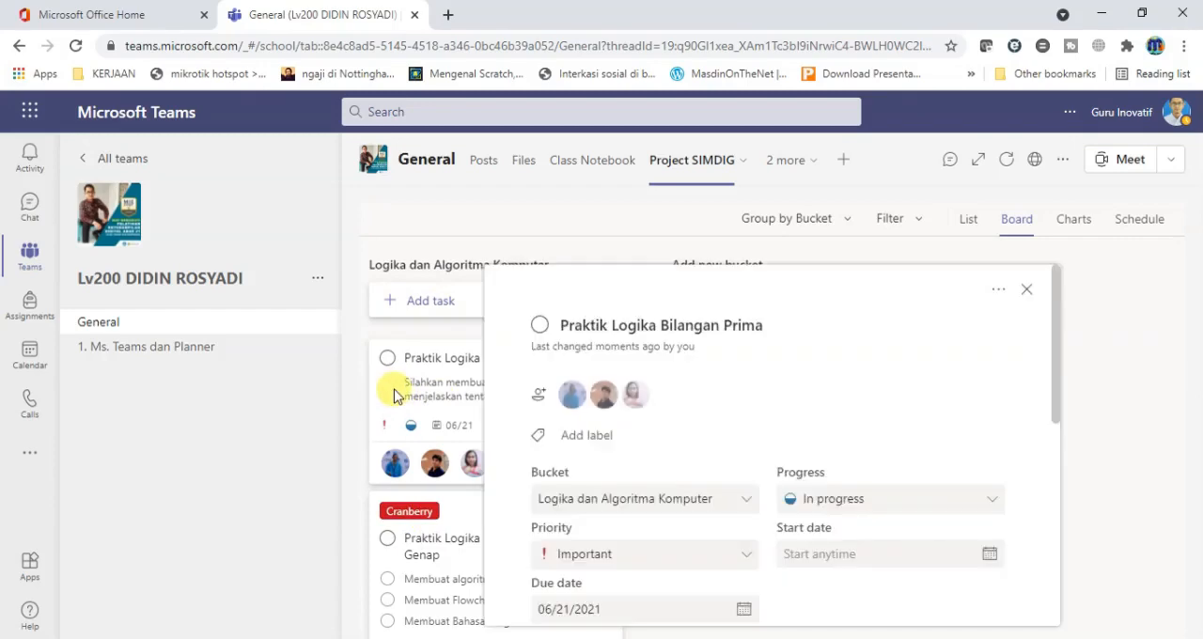
click(561, 438)
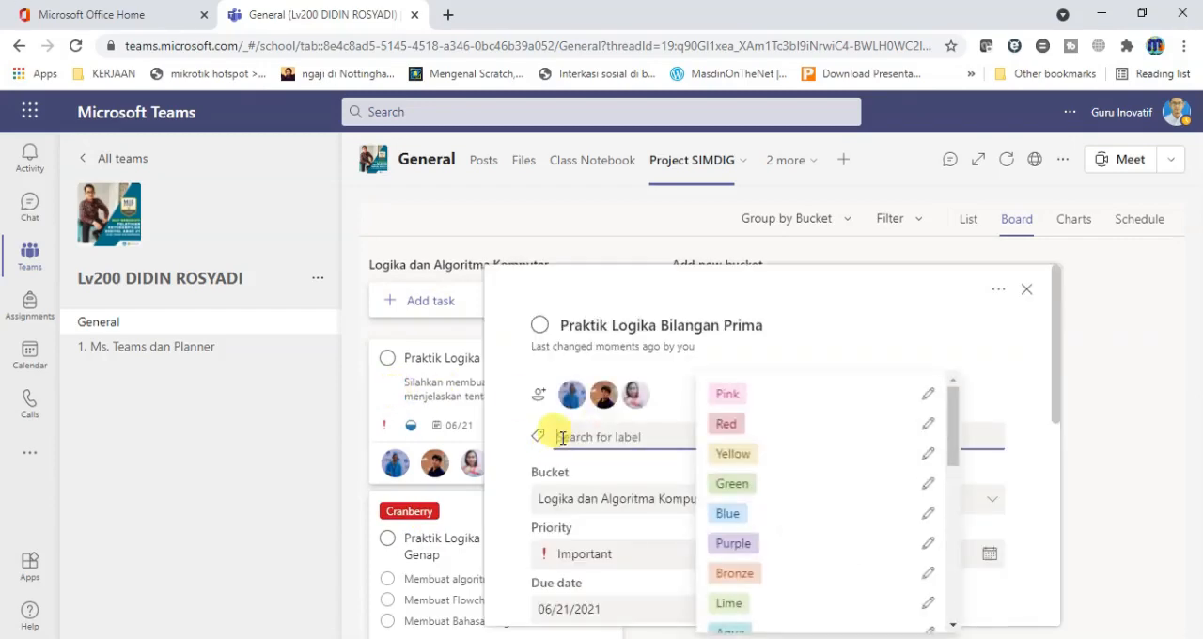
drag(956, 423, 958, 538)
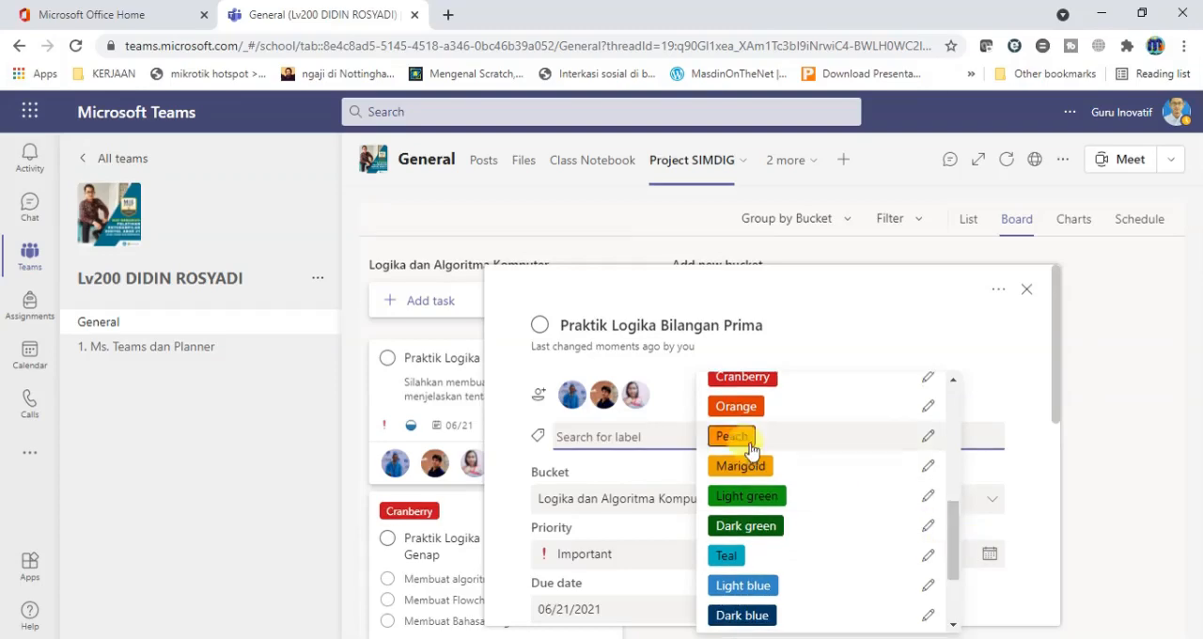
click(736, 406)
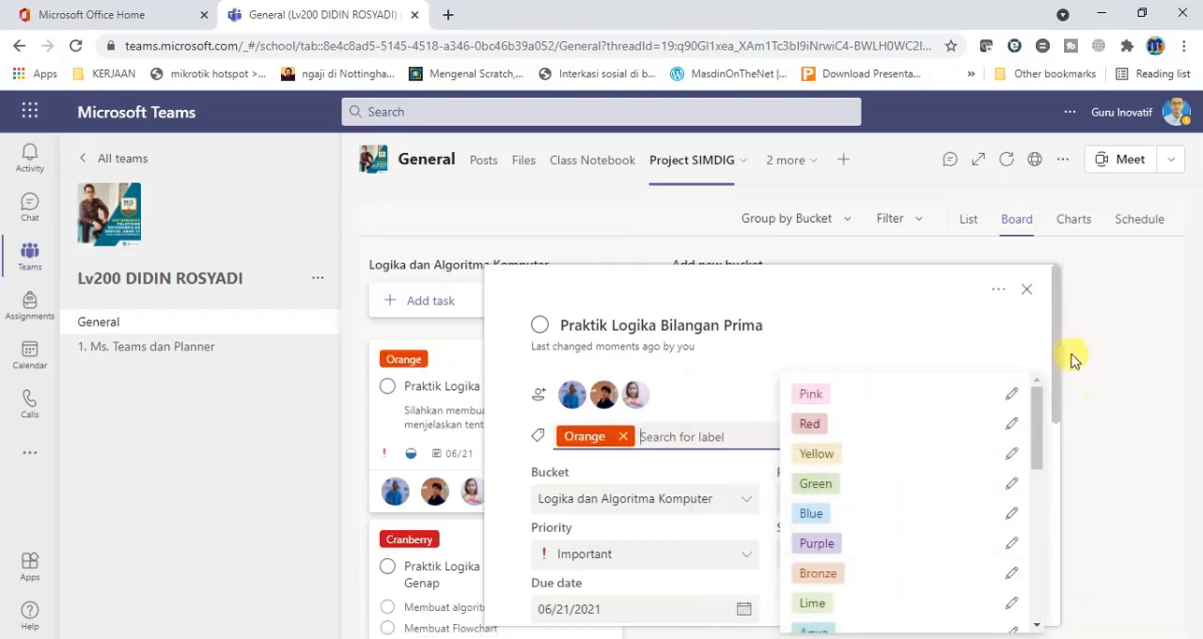
click(1116, 346)
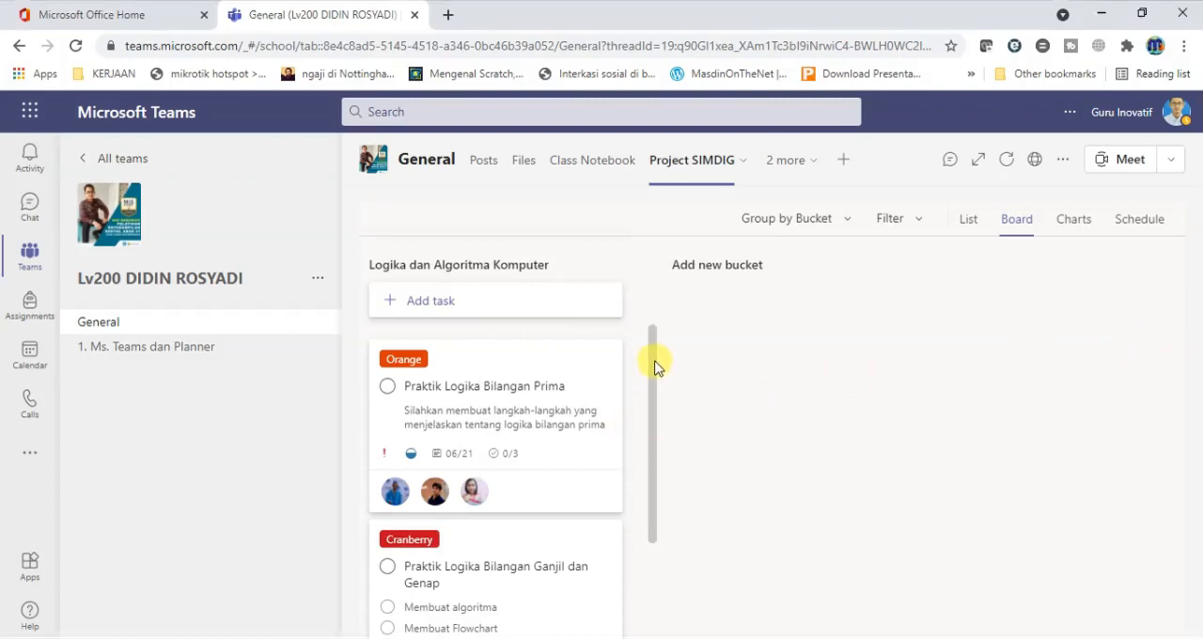
Move the Praktik Logika Bilangan Prima card below the Praktik Logika Bilangan Ganjil dan Genap card.
mouse_move(652, 357)
mouse_down()
mouse_move(665, 495)
mouse_move(655, 344)
mouse_move(652, 491)
mouse_move(644, 357)
mouse_up()
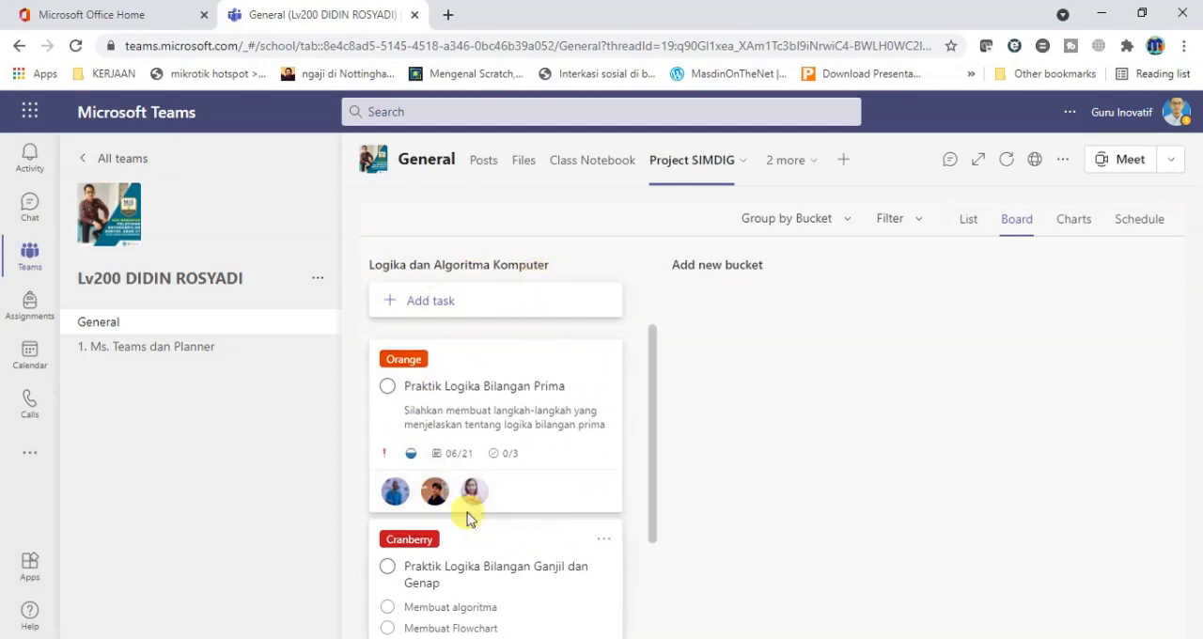
drag(654, 438, 656, 478)
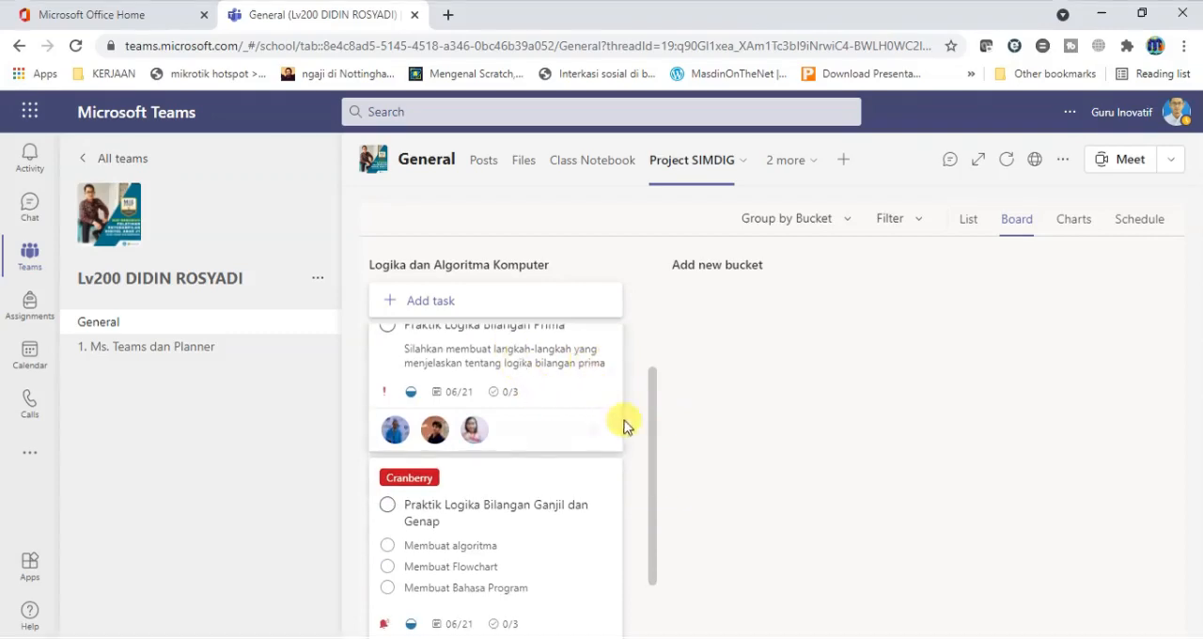
drag(647, 422, 649, 385)
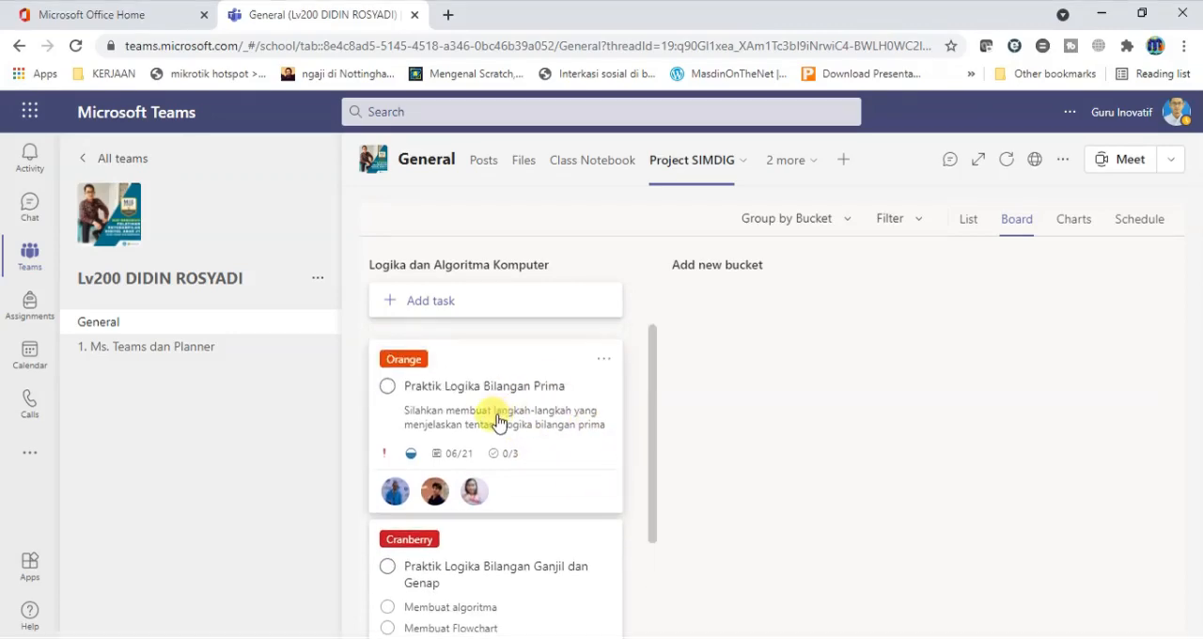
drag(496, 422, 508, 525)
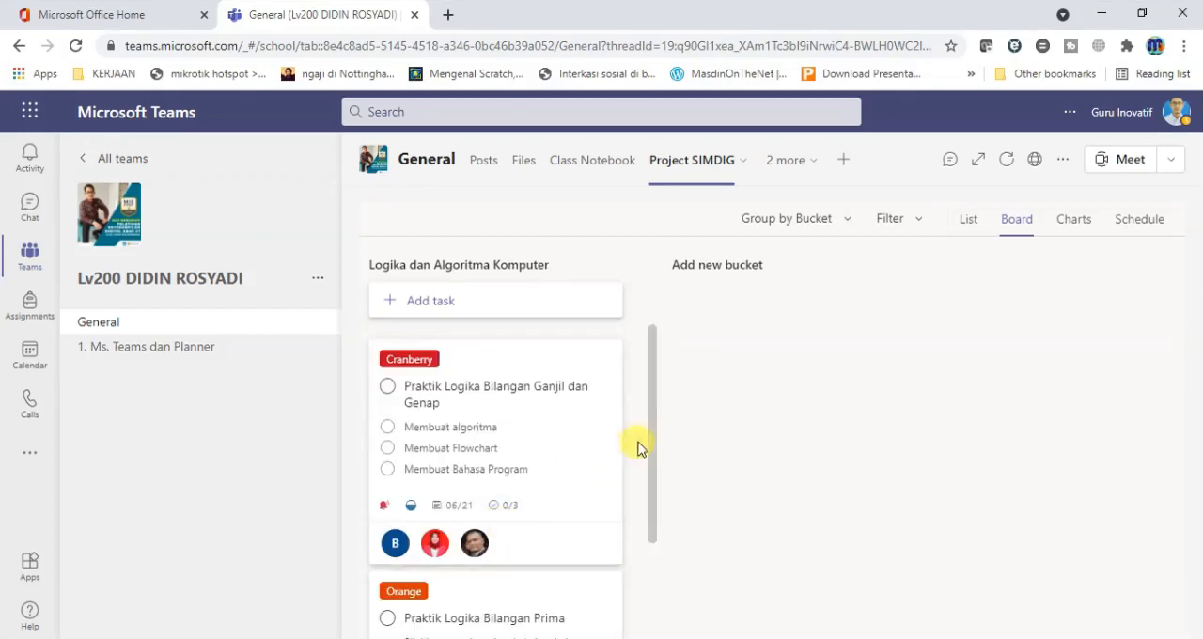
Move the Praktik Logika Bilangan Prima card back to the first position in its bucket.
drag(652, 451, 650, 535)
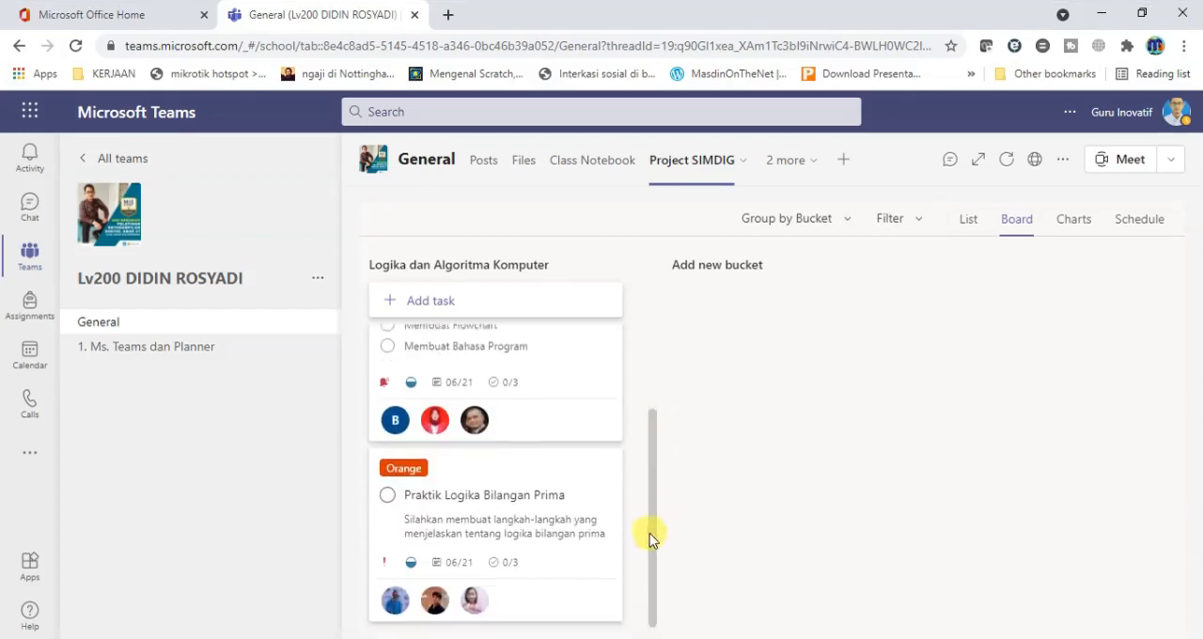
drag(499, 526, 468, 358)
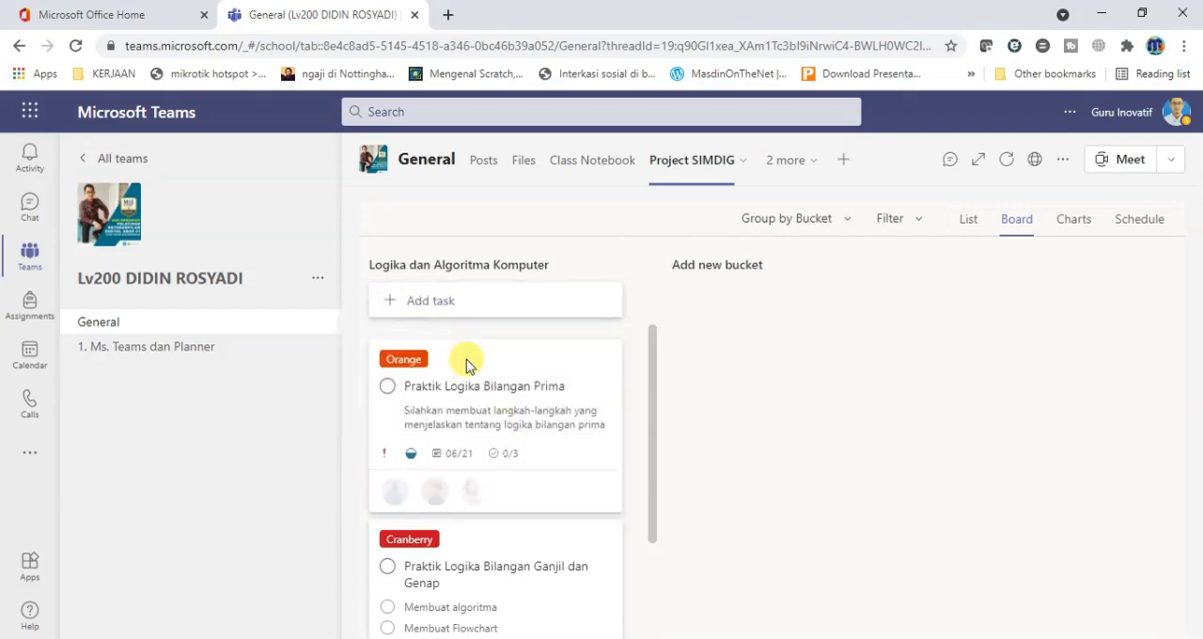
Add a new bucket named Komunikasi Daring to the board.
drag(654, 360, 655, 330)
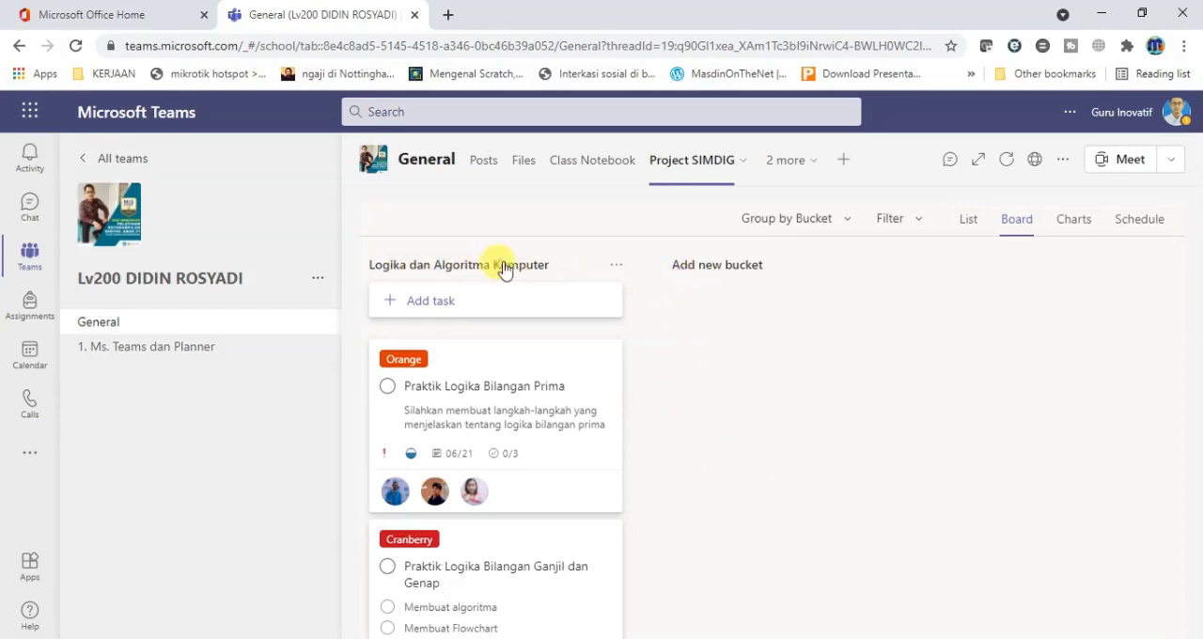
click(705, 270)
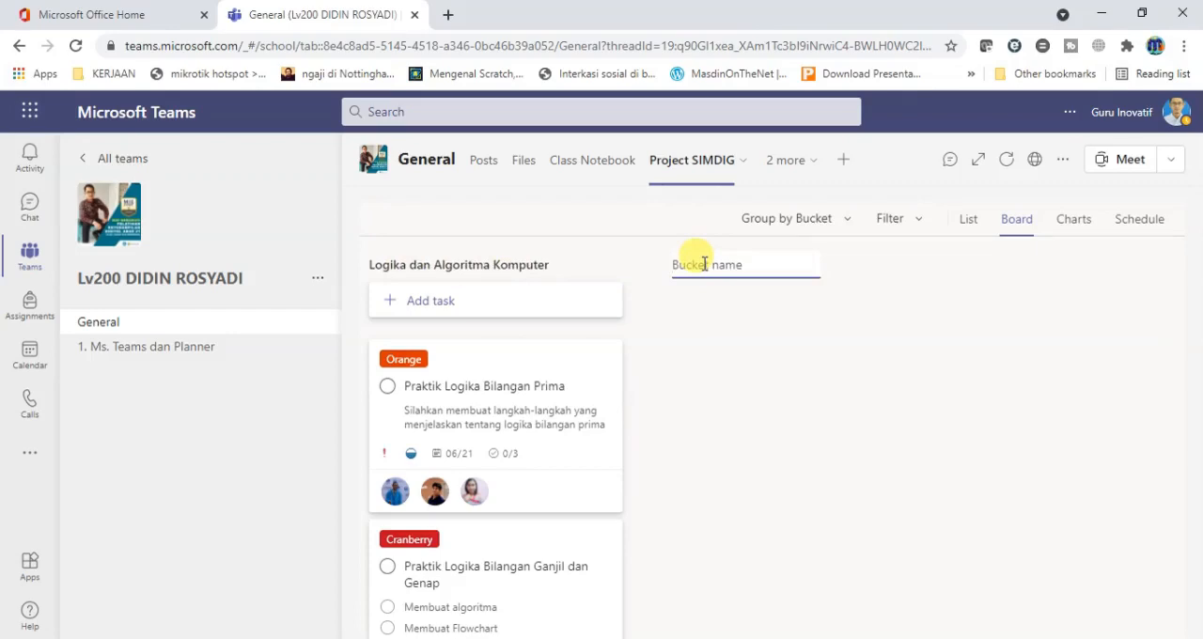
text(Komunikasi Daring)
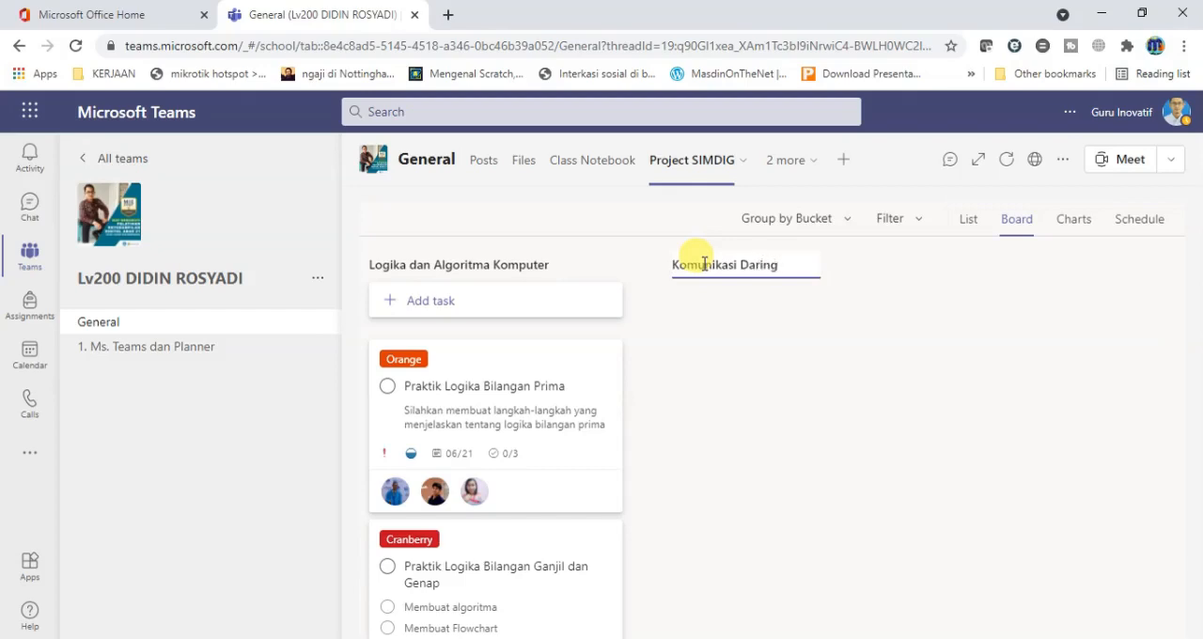
key(Return)
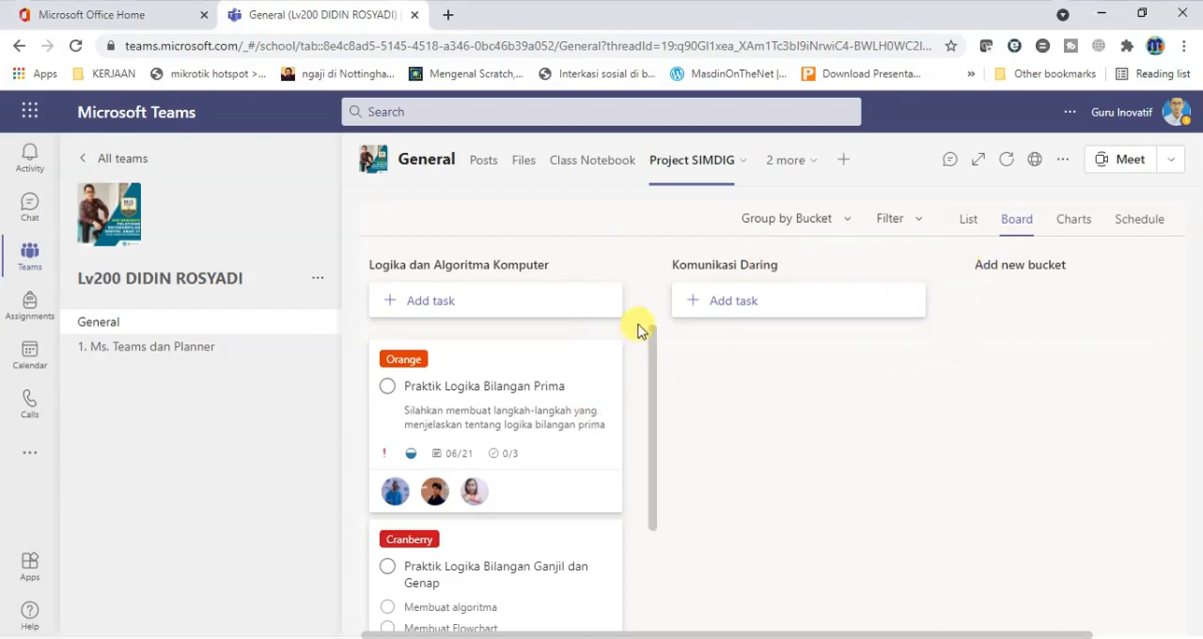
mouse_move(653, 336)
mouse_down()
mouse_move(651, 399)
mouse_move(647, 317)
mouse_up()
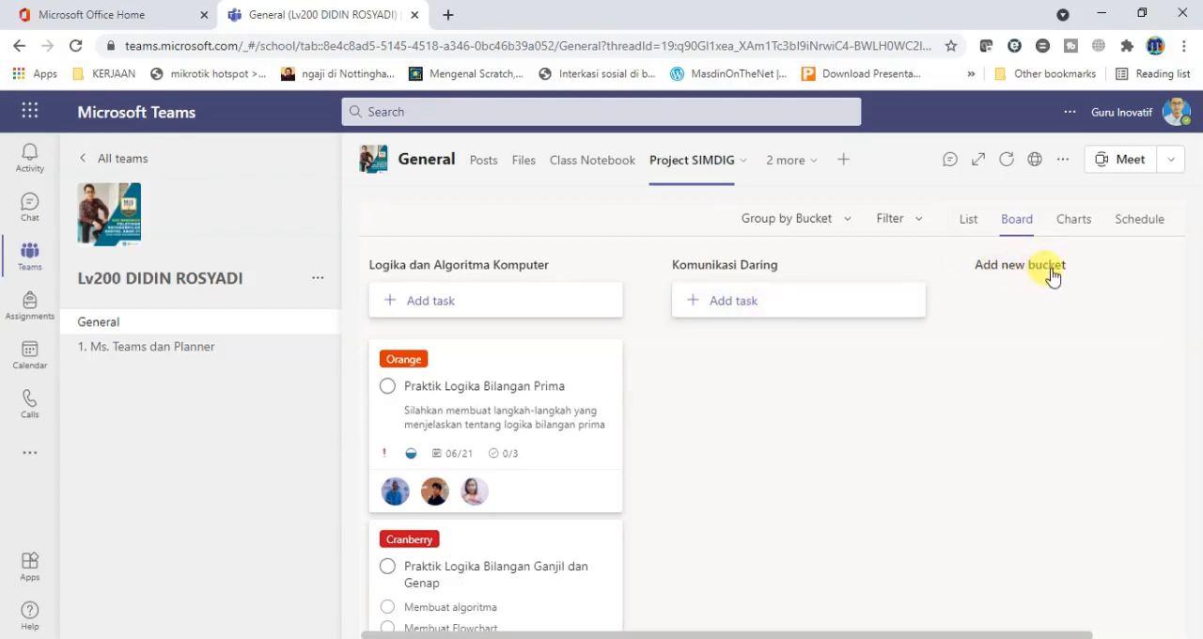
Start a task named Prkatikum Email in the Komunikasi Daring bucket with the due date 06/22.
click(733, 303)
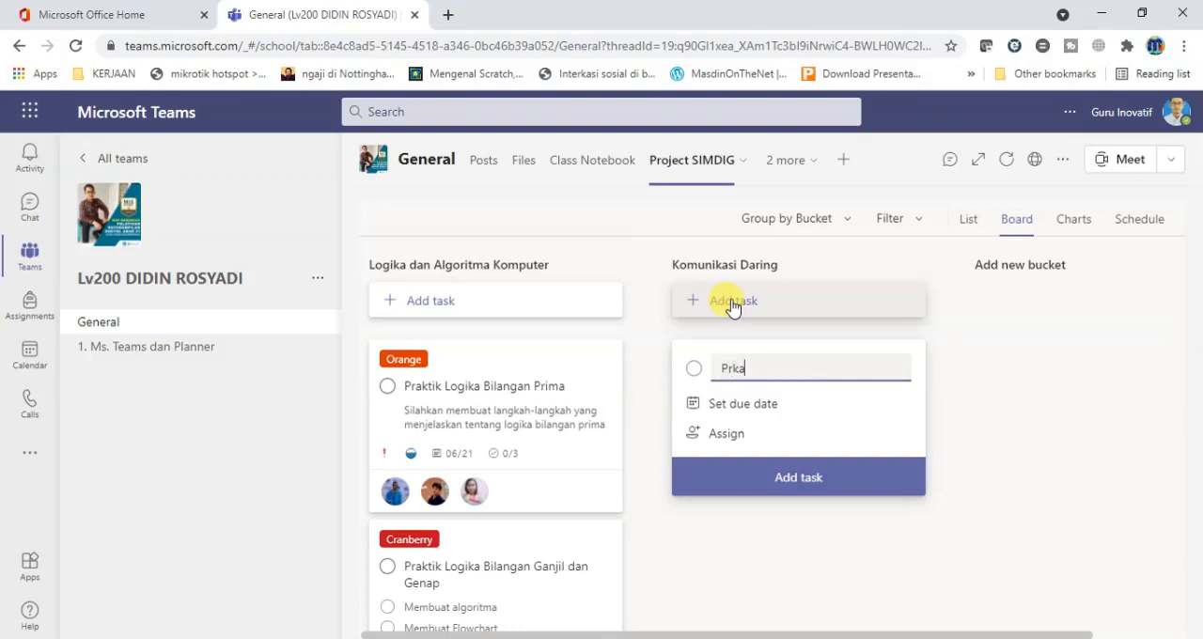
text(Prkatikum Email)
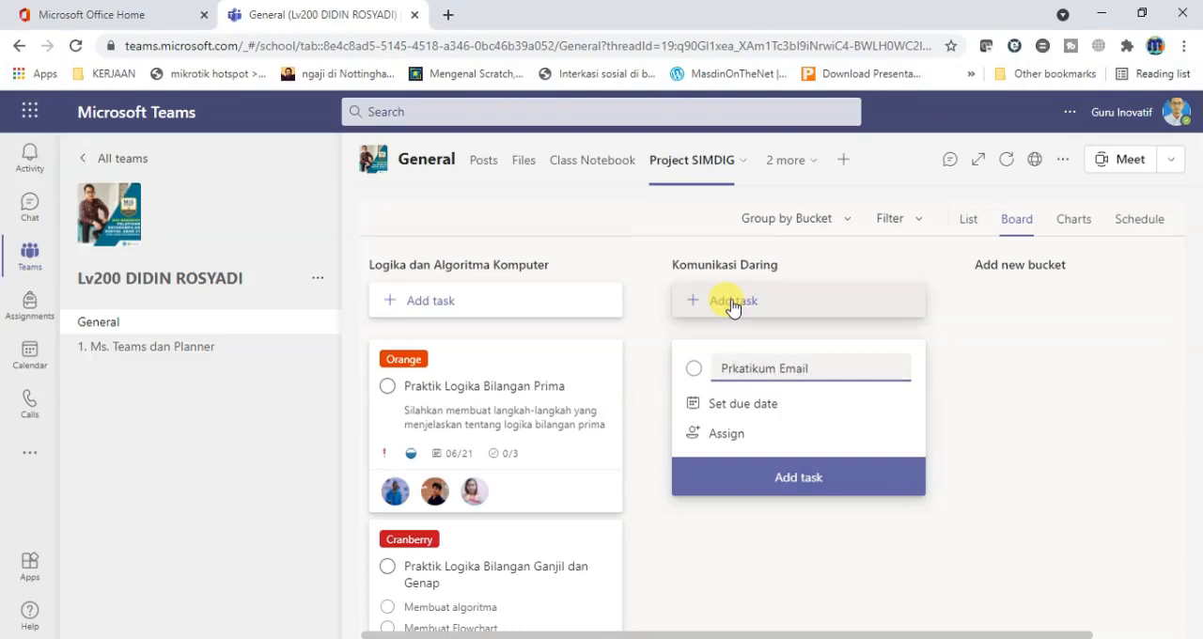
click(734, 404)
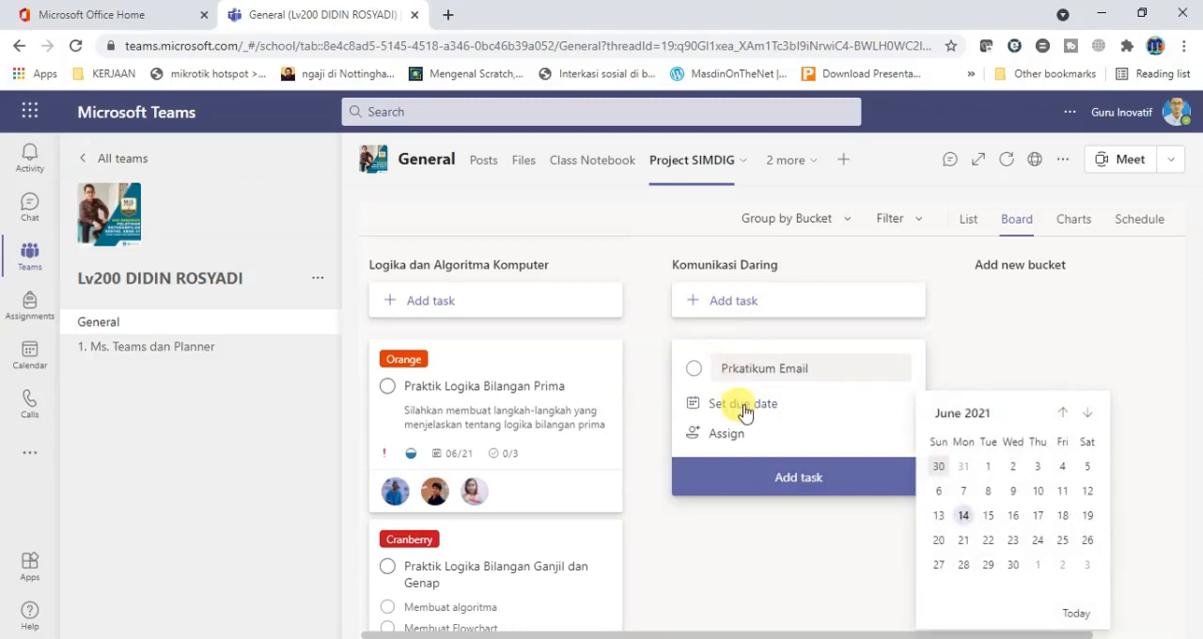
click(989, 540)
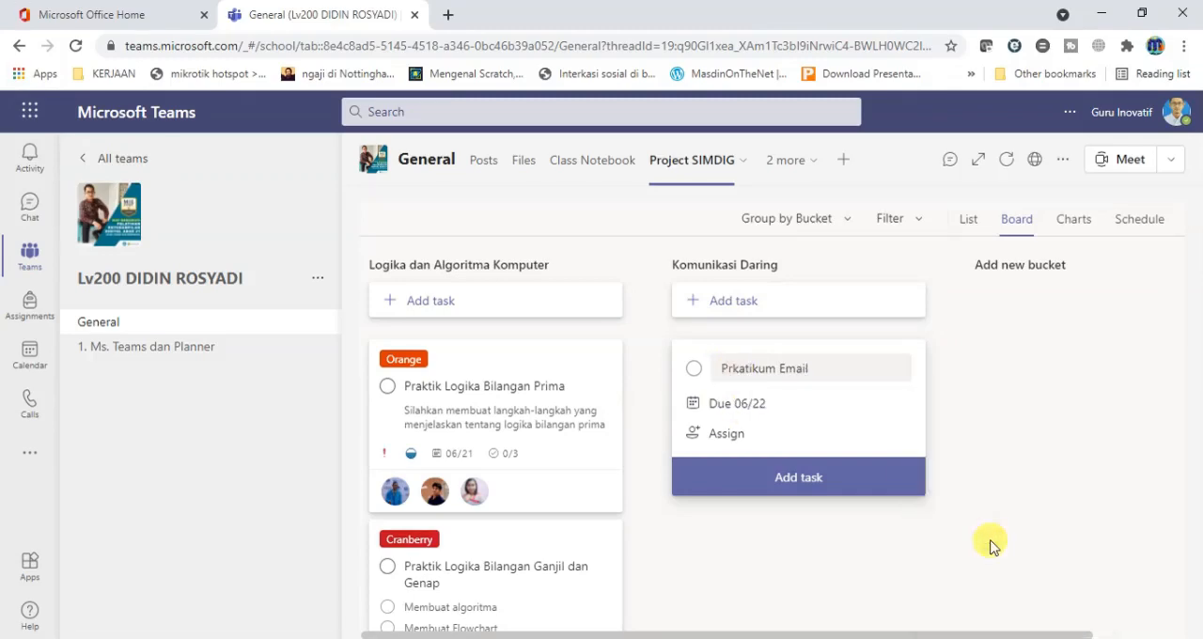
Assign three class members to the Prkatikum Email task and add it to the bucket.
click(729, 434)
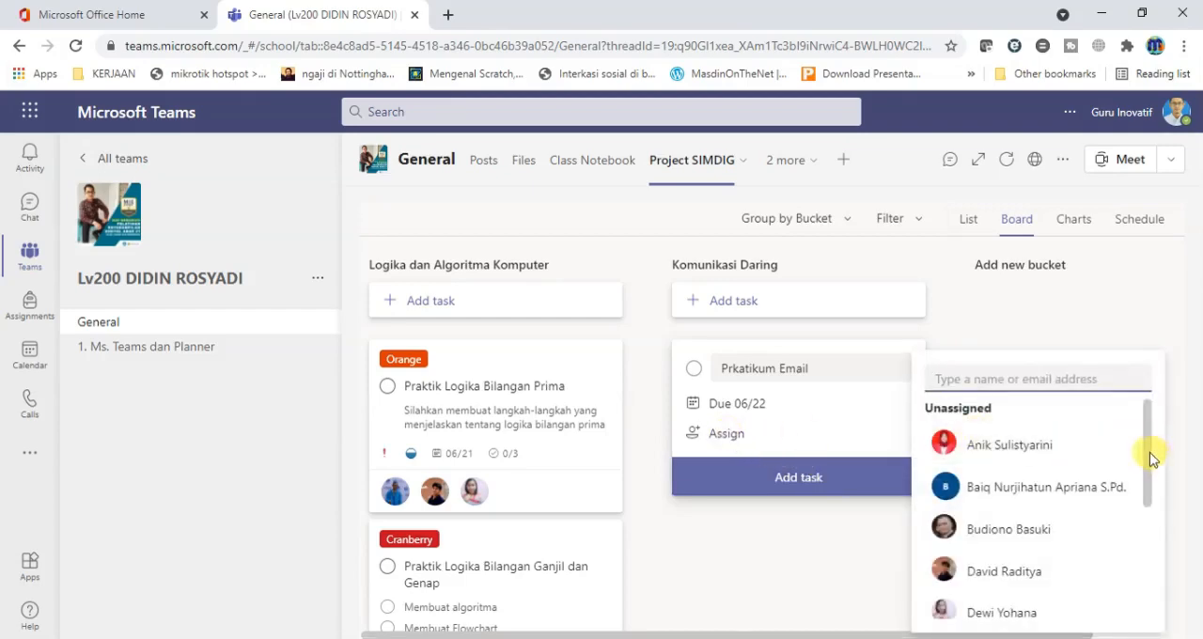
drag(1152, 458, 1141, 572)
click(1041, 499)
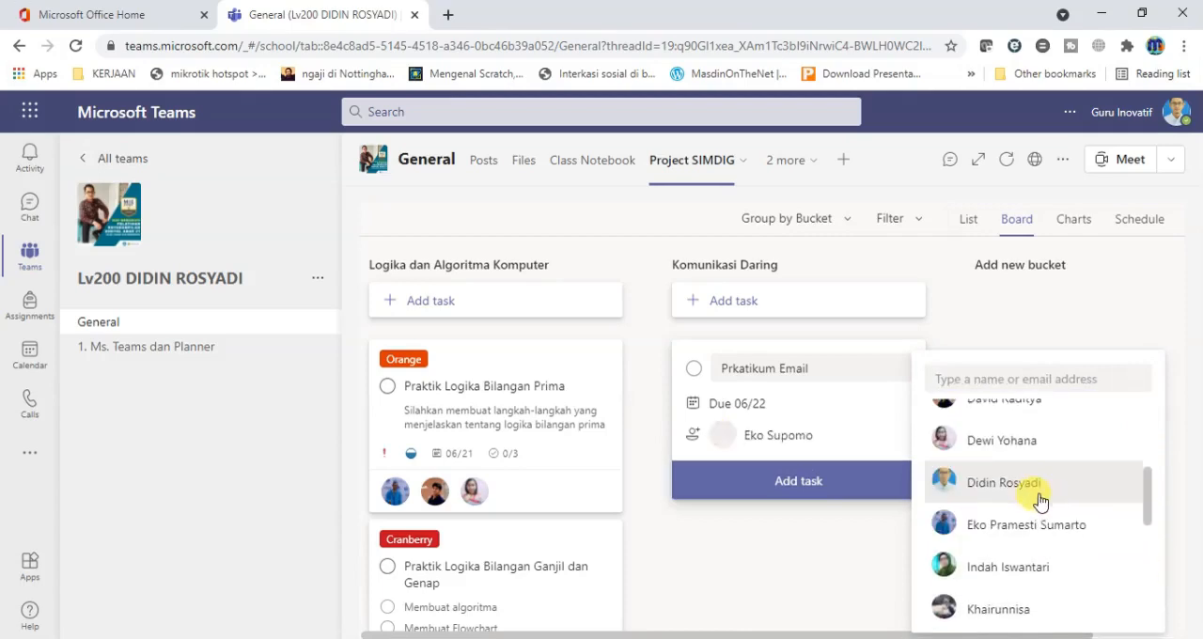
mouse_move(1149, 489)
mouse_down()
mouse_move(1147, 518)
mouse_move(1147, 502)
mouse_up()
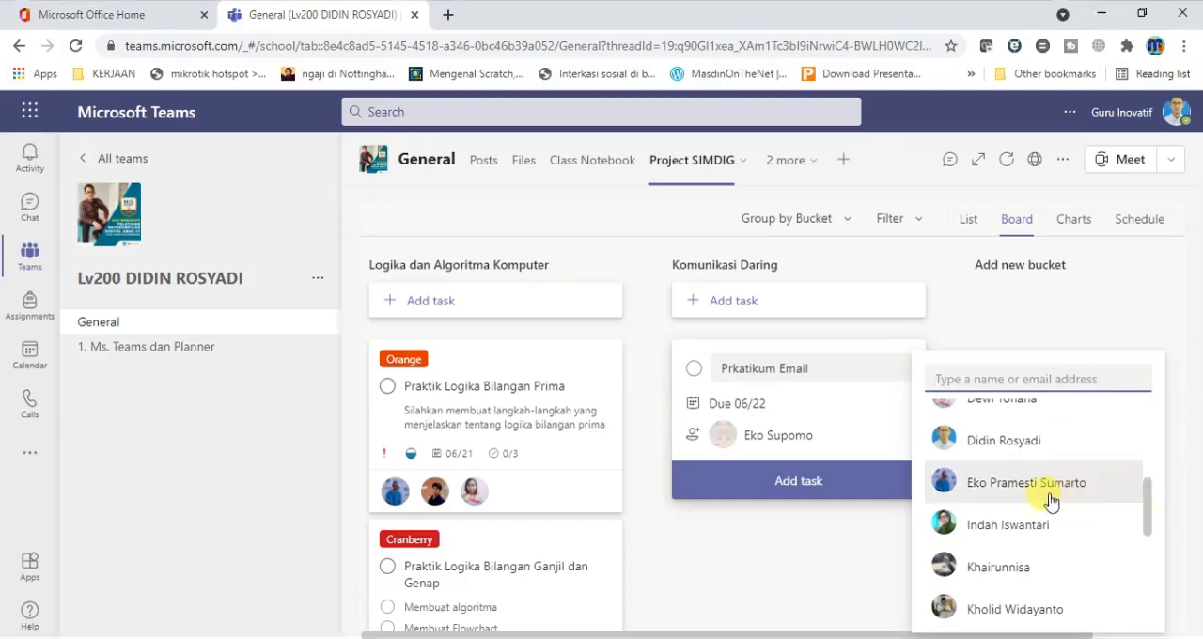
click(1010, 530)
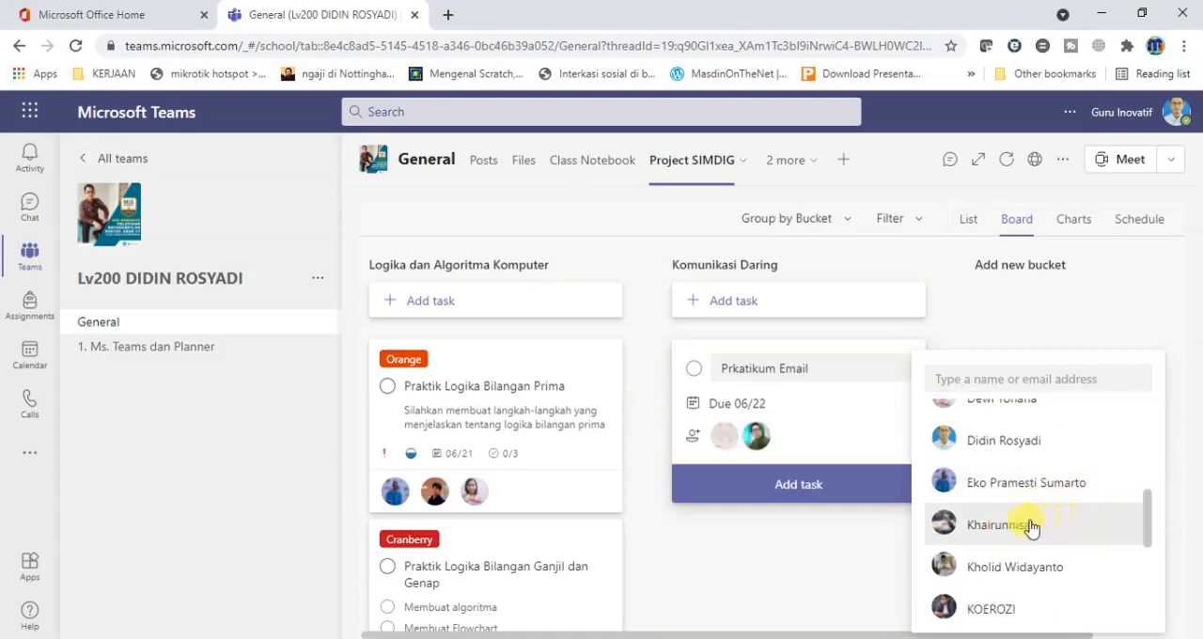
click(1024, 528)
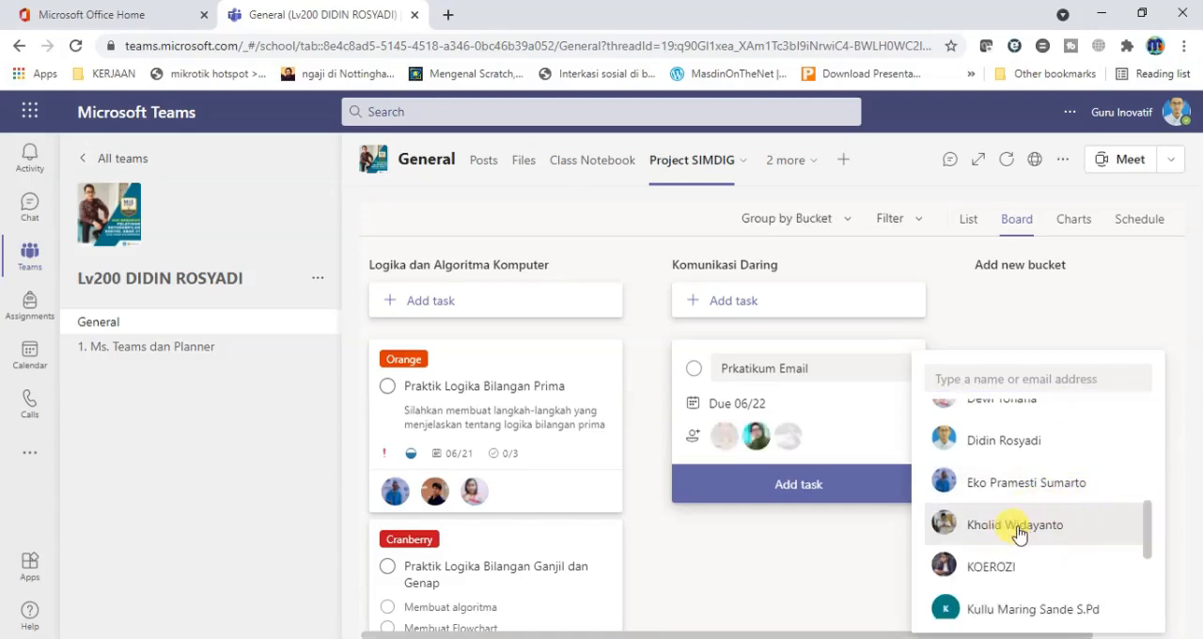
click(820, 488)
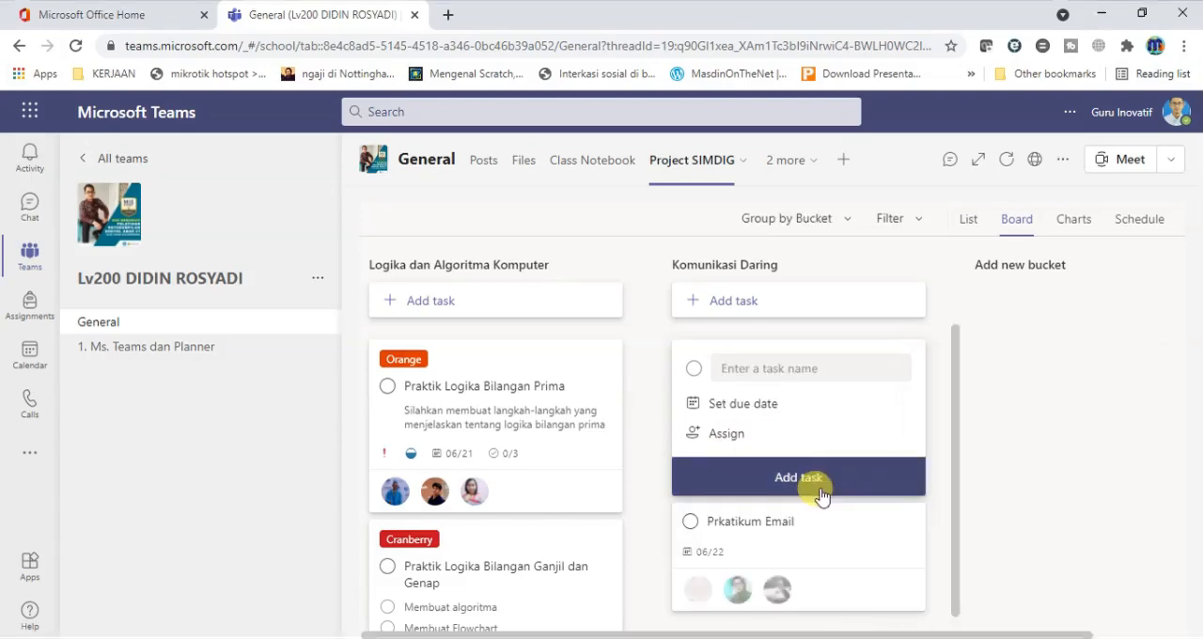
Open the Prkatikum Email task's details and give it the Red label.
click(958, 462)
click(782, 395)
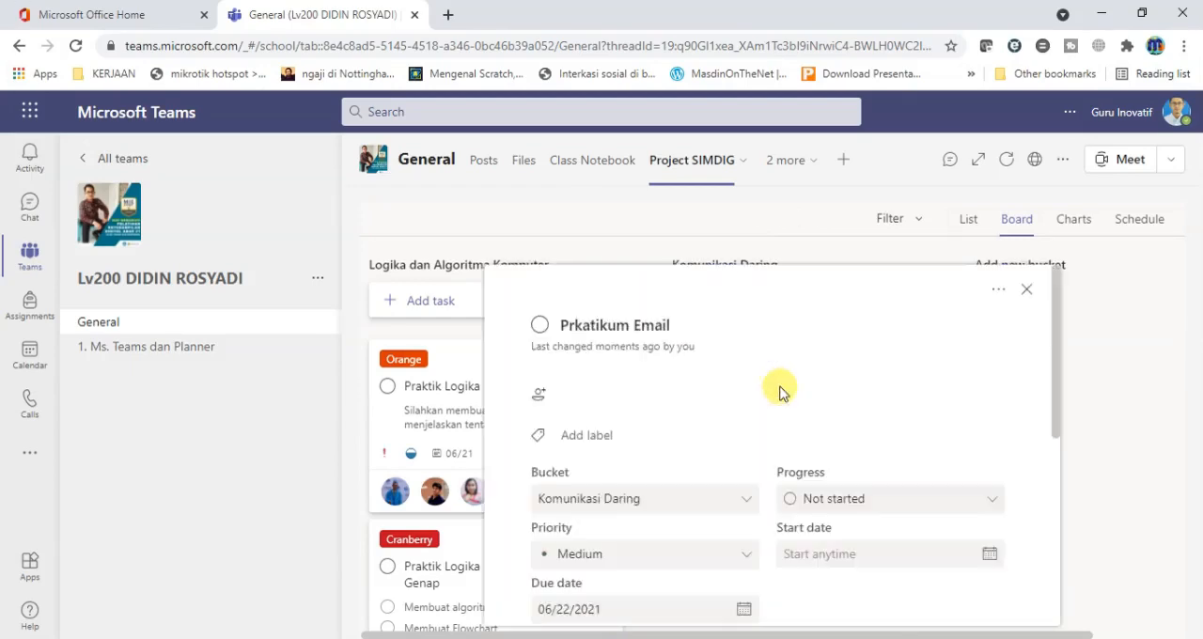
click(575, 437)
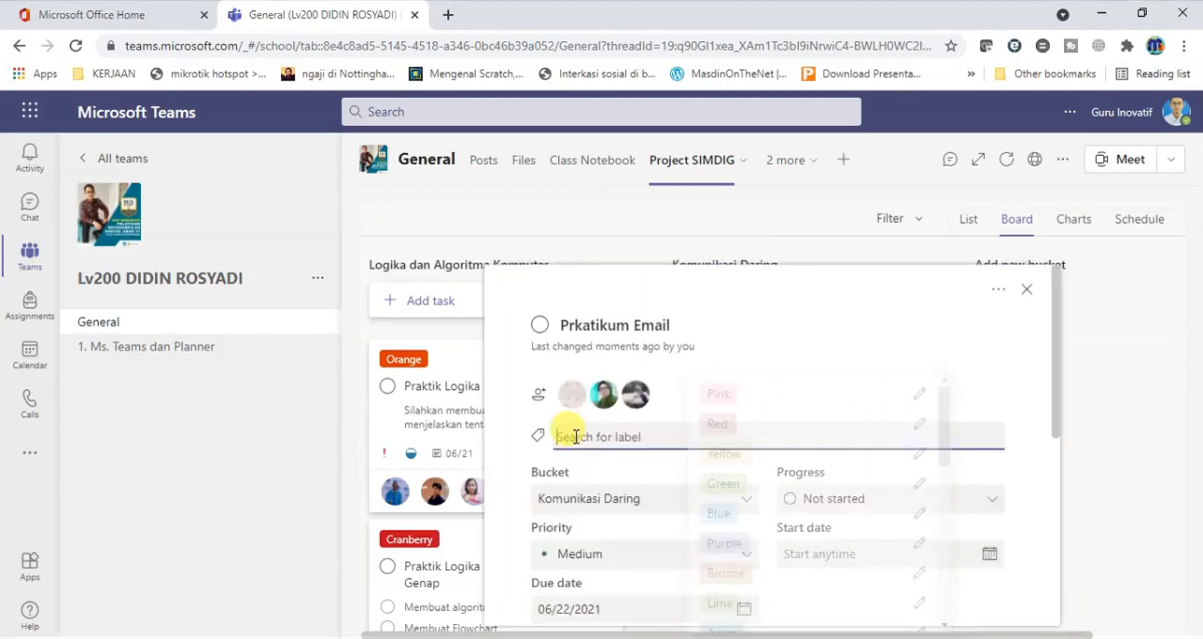
drag(949, 425, 962, 357)
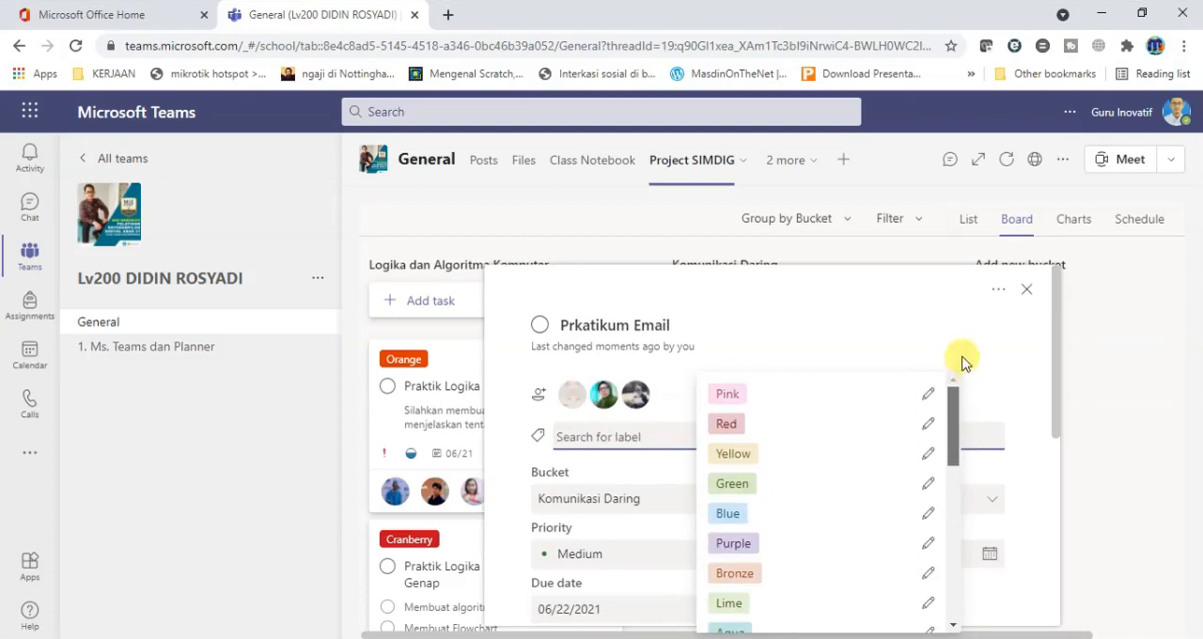
click(729, 425)
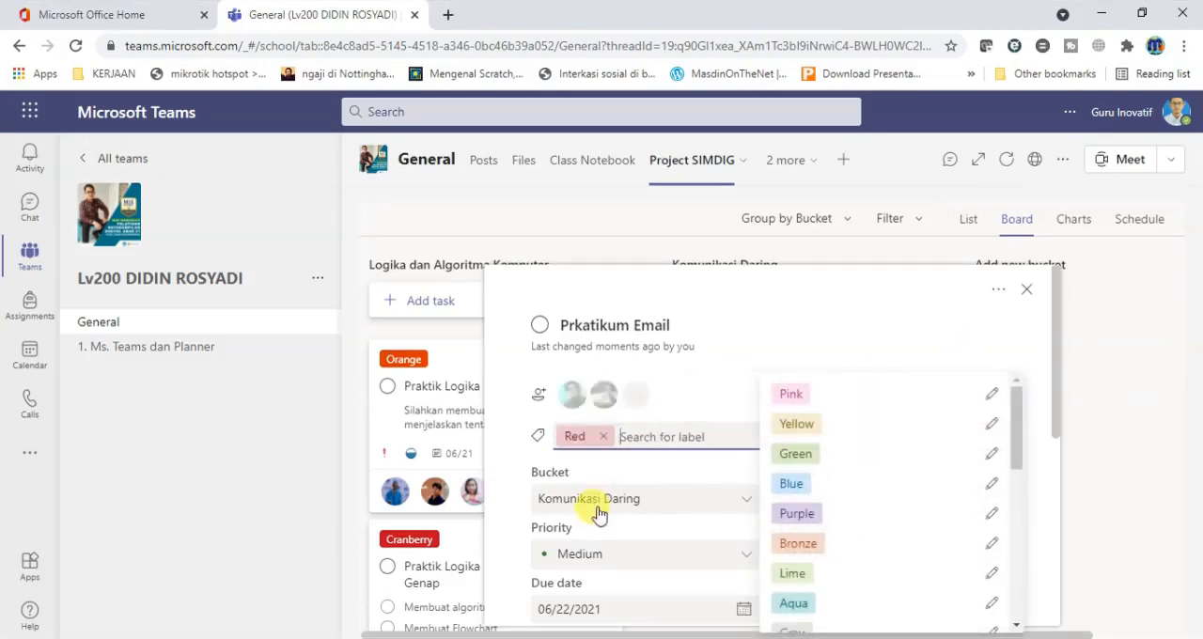
click(724, 395)
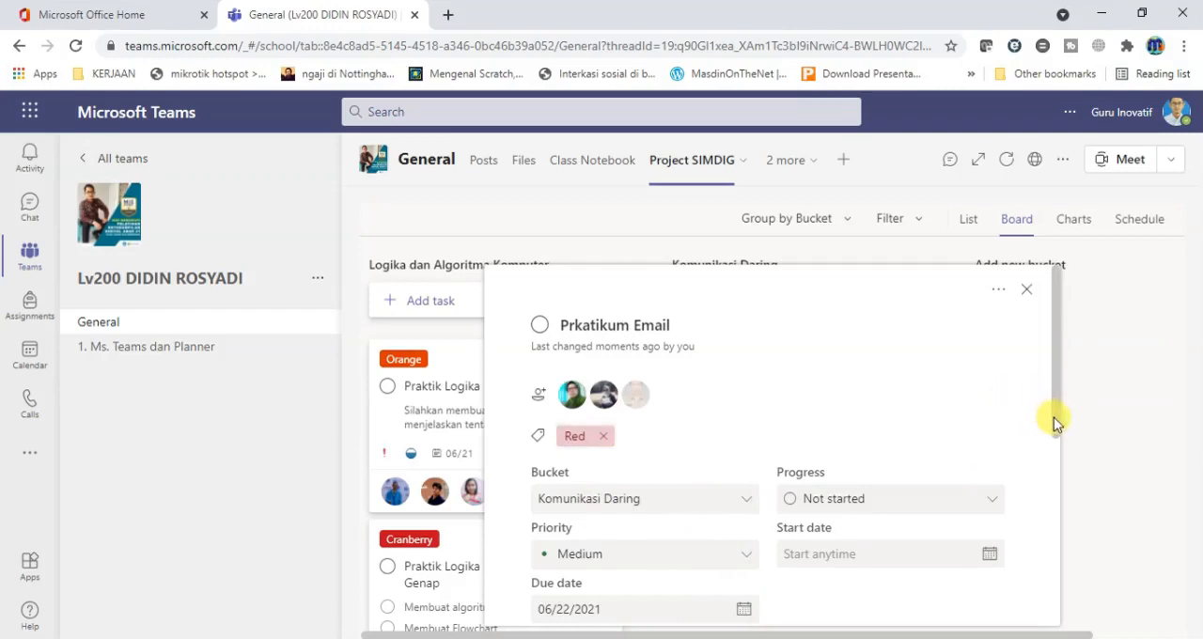
Set the Prkatikum Email task's progress to In progress and its priority to Urgent.
drag(1056, 423, 1056, 478)
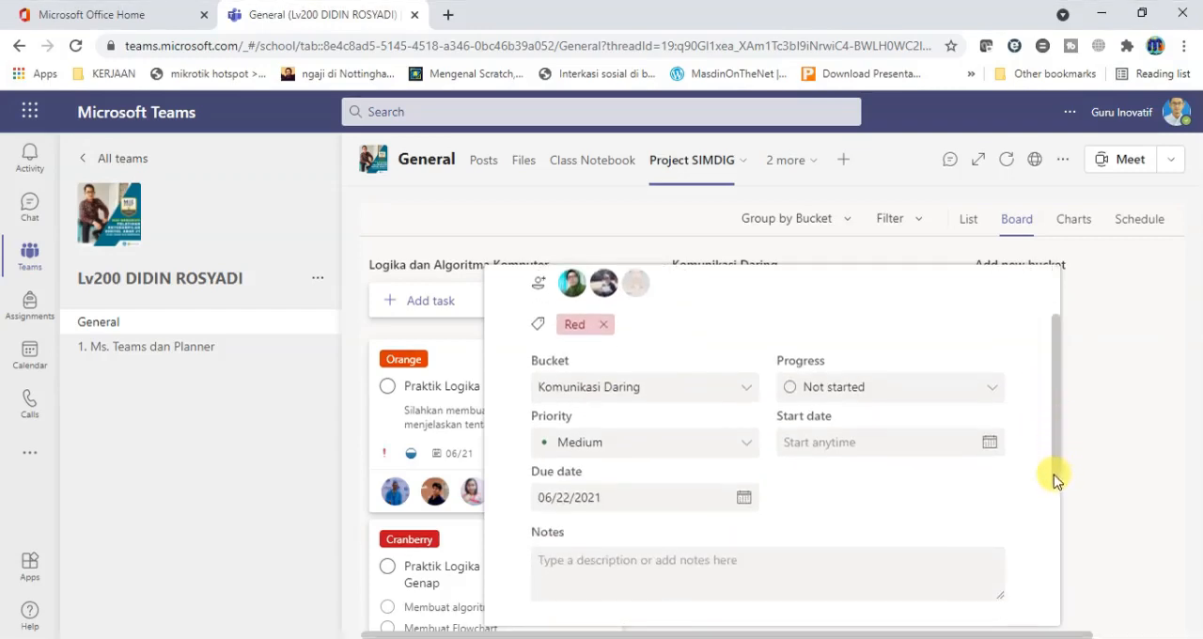
click(990, 383)
click(852, 451)
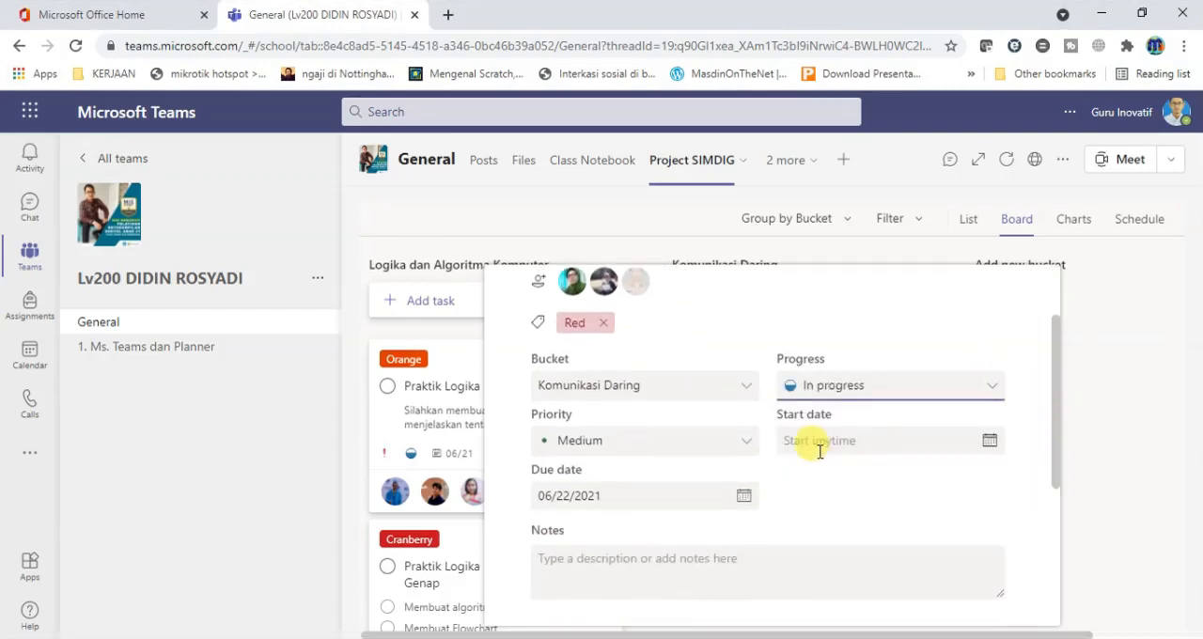
click(744, 442)
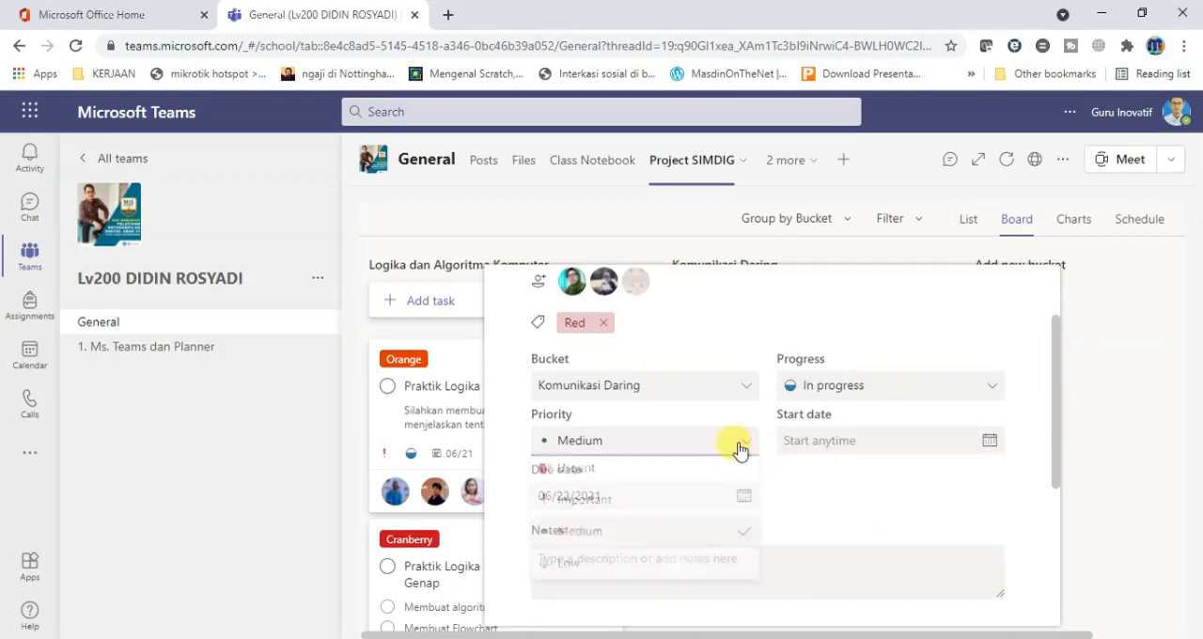
click(667, 475)
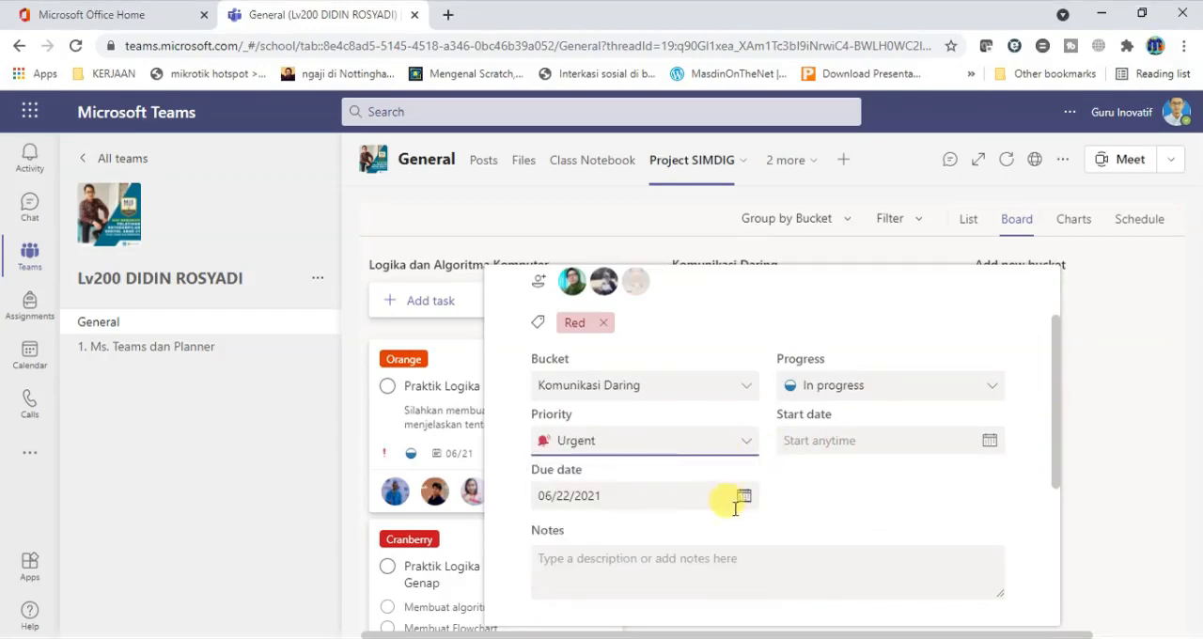
drag(1057, 470, 1052, 542)
click(707, 391)
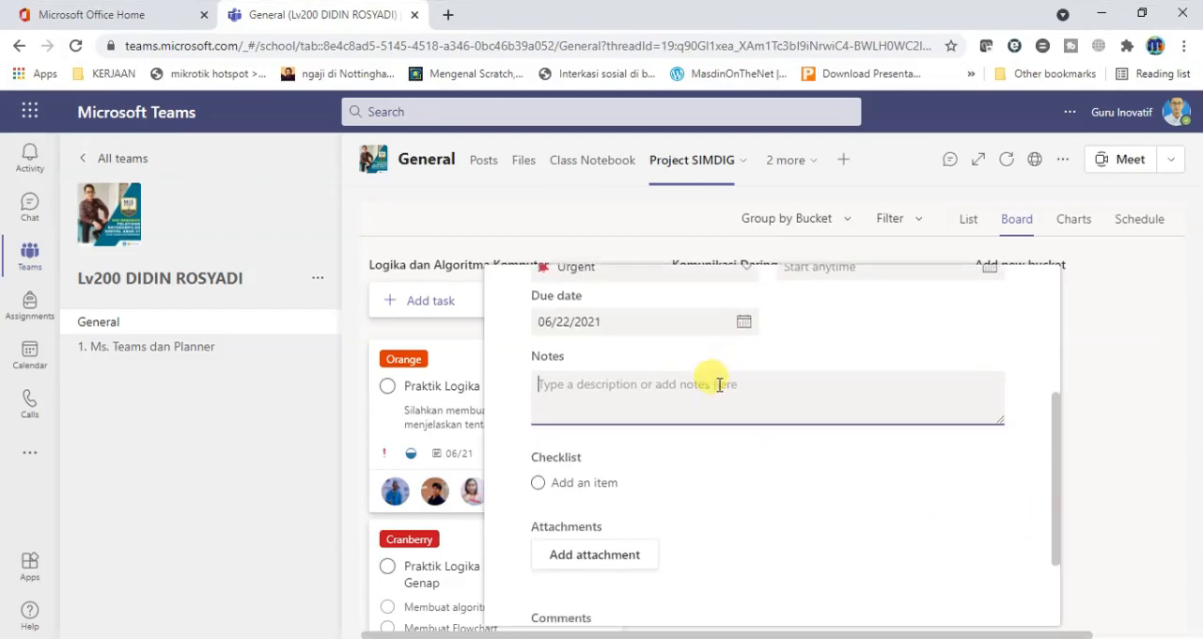
right_click(749, 419)
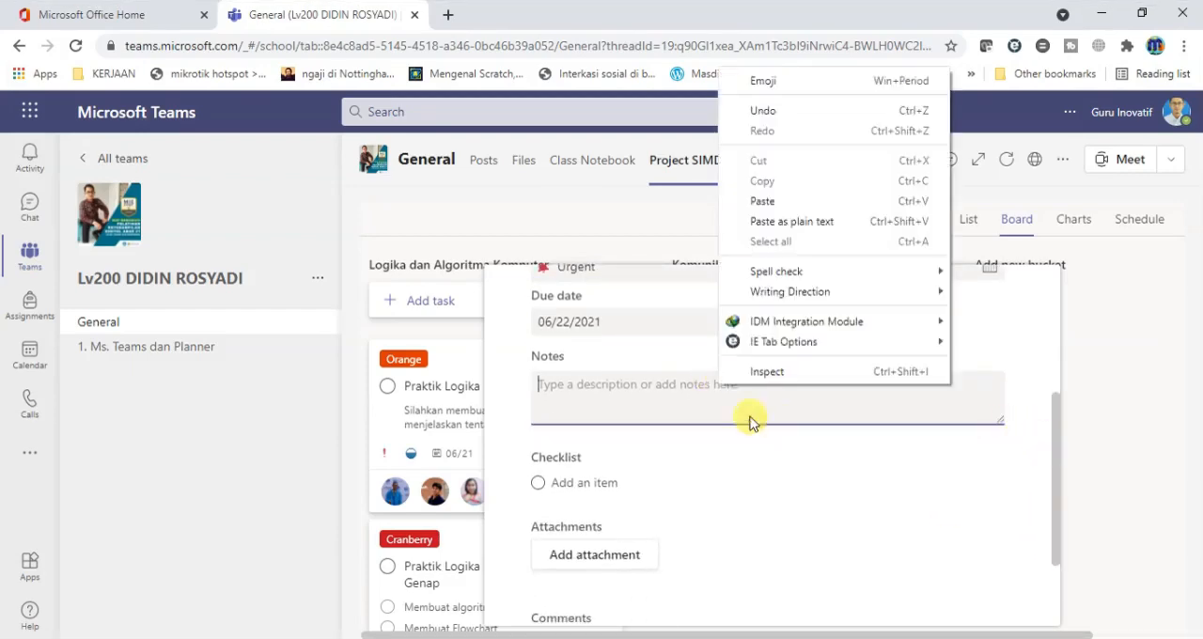
click(635, 394)
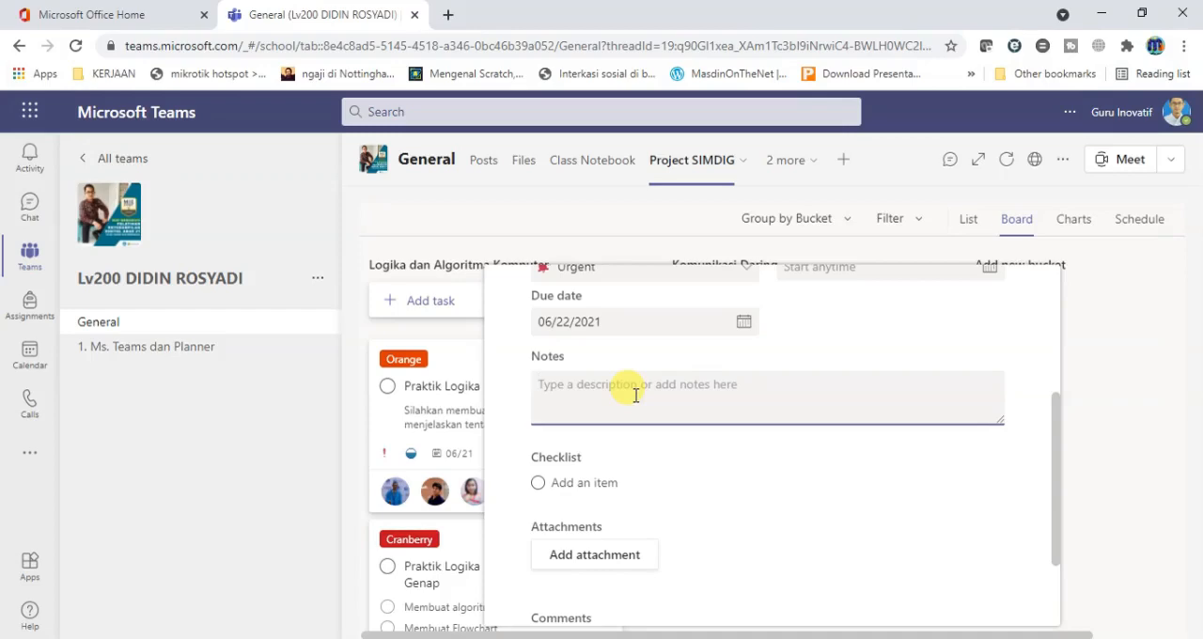
Enter the checklist items Membuat akun email baru, Mengirim Email and Melampirkan dokumen di email in the Prkatikum Email task.
click(586, 483)
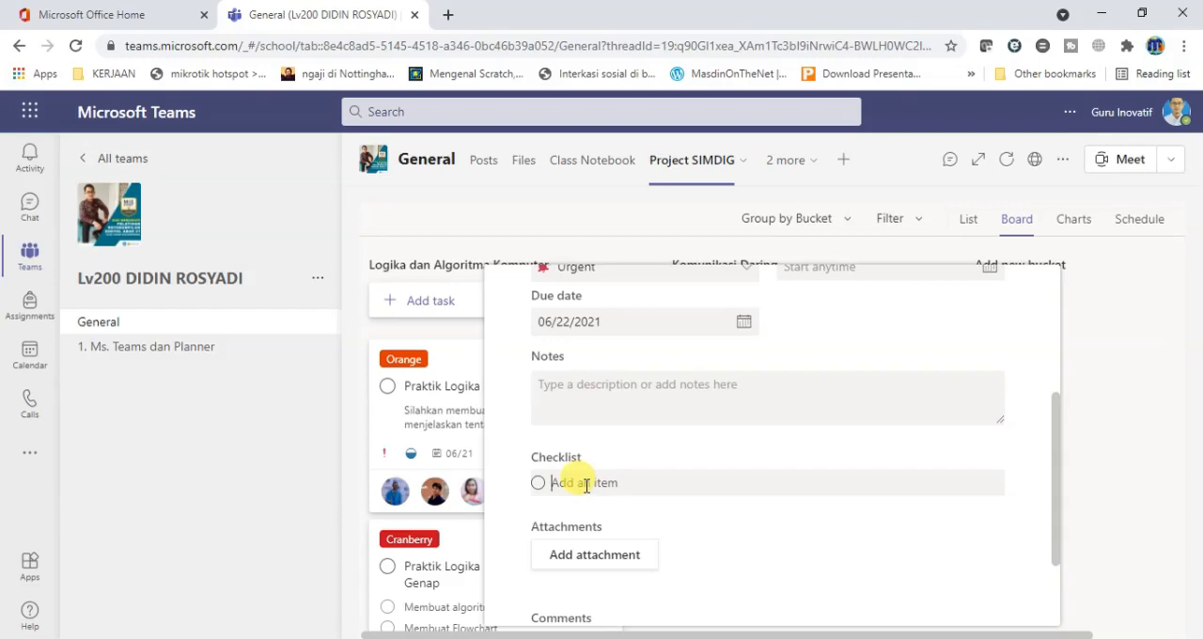
text(Membuat akun email baru)
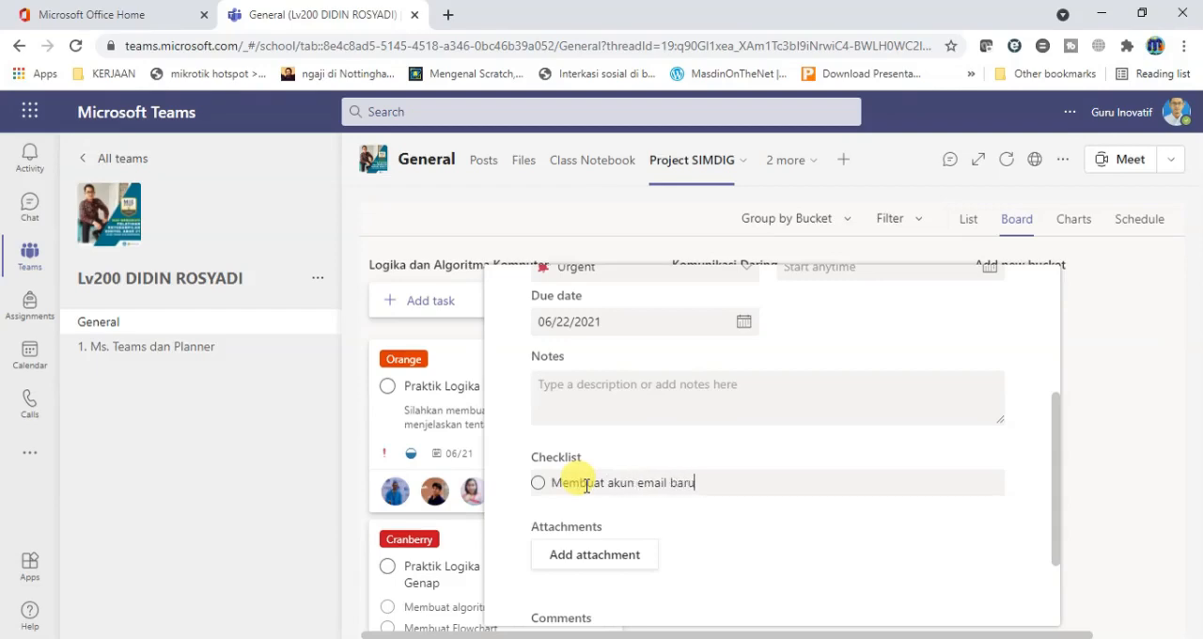
key(Return)
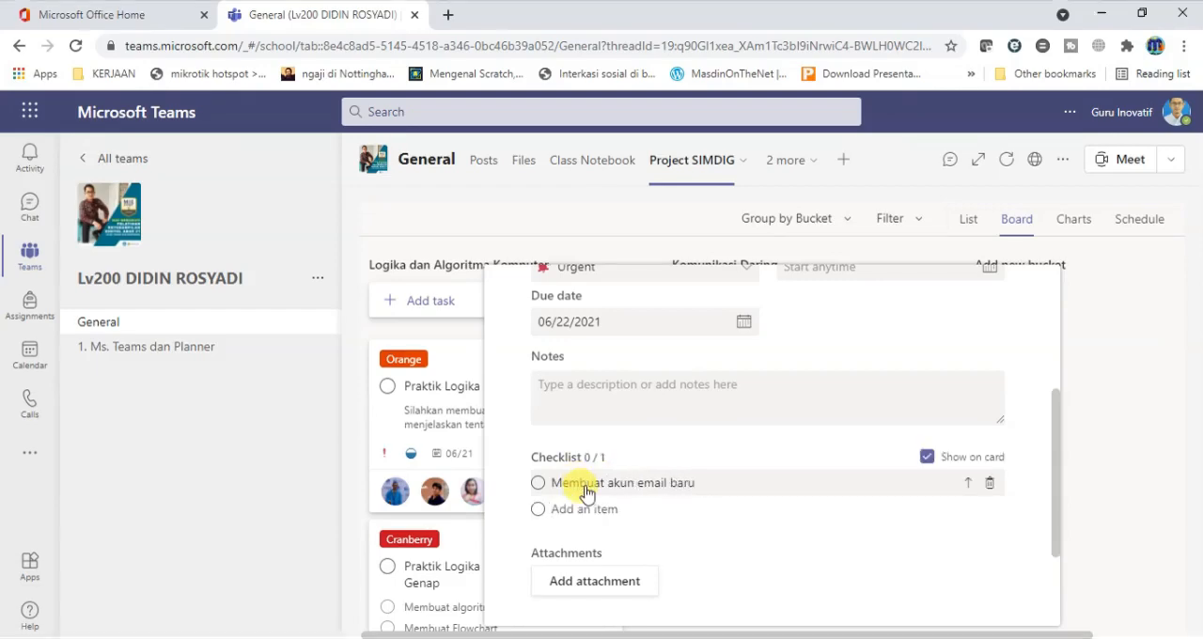
text(Mengirim Email)
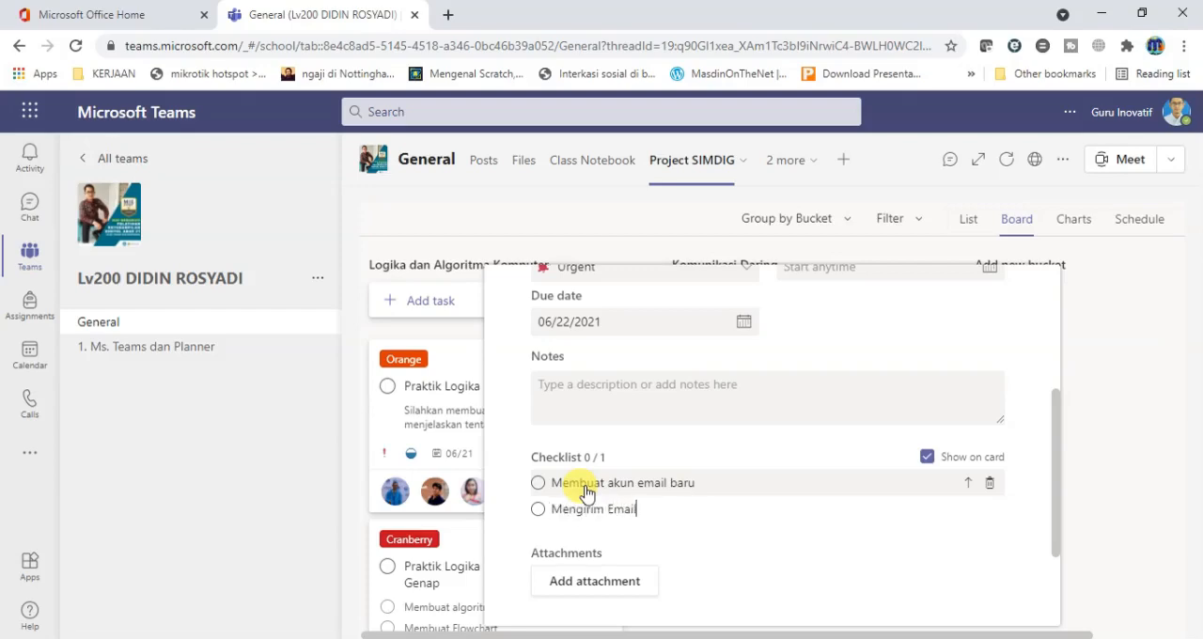
key(Return)
text(Mela)
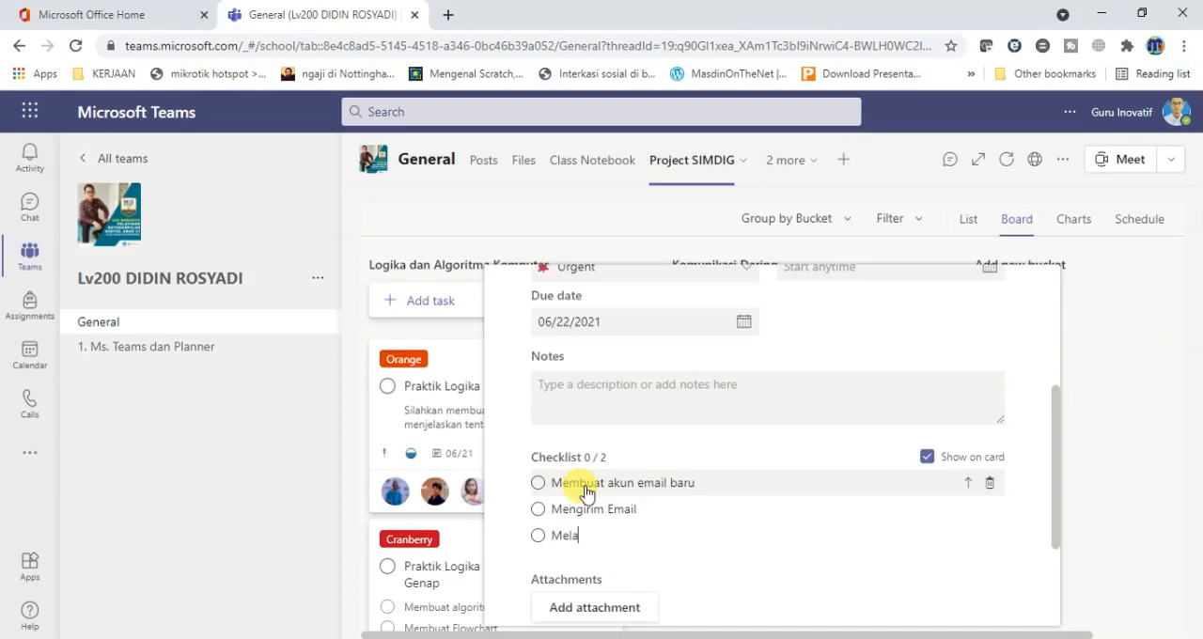
text(mpirkan dokumen di email)
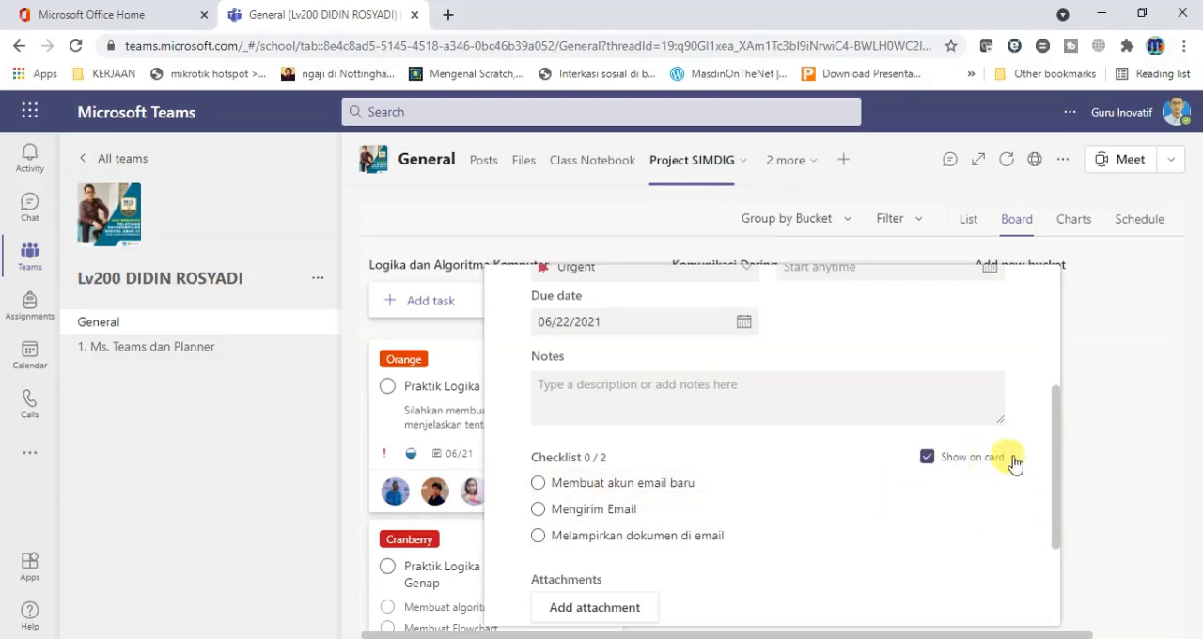
drag(1056, 464, 1052, 547)
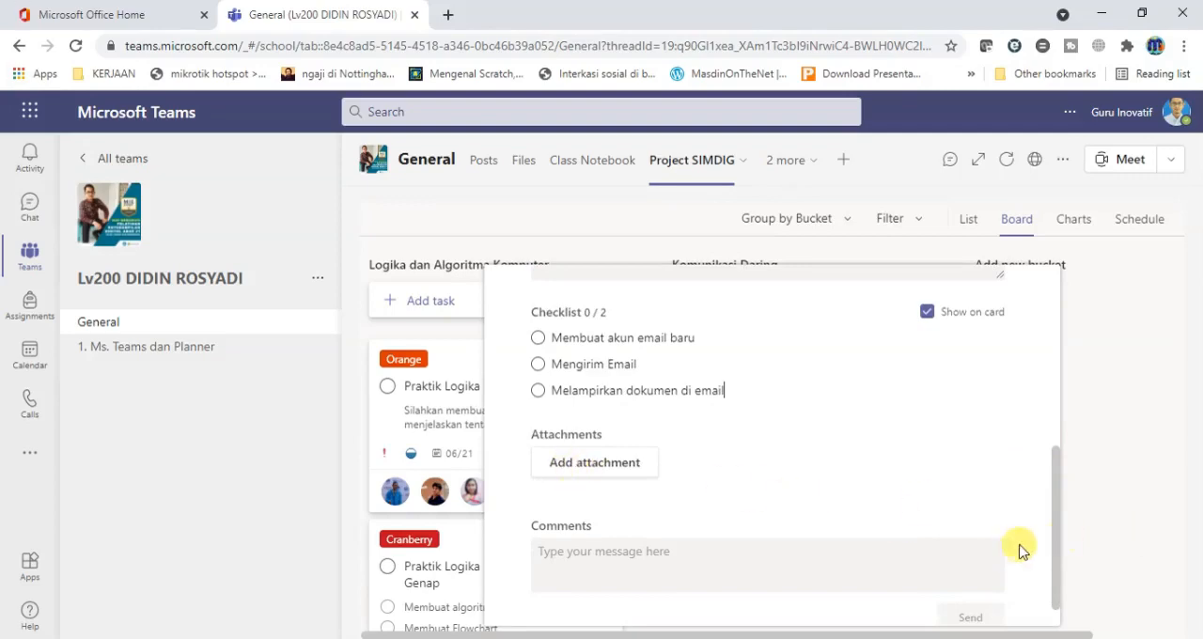
scroll(1060, 560, down, 1)
drag(1060, 559, 1069, 368)
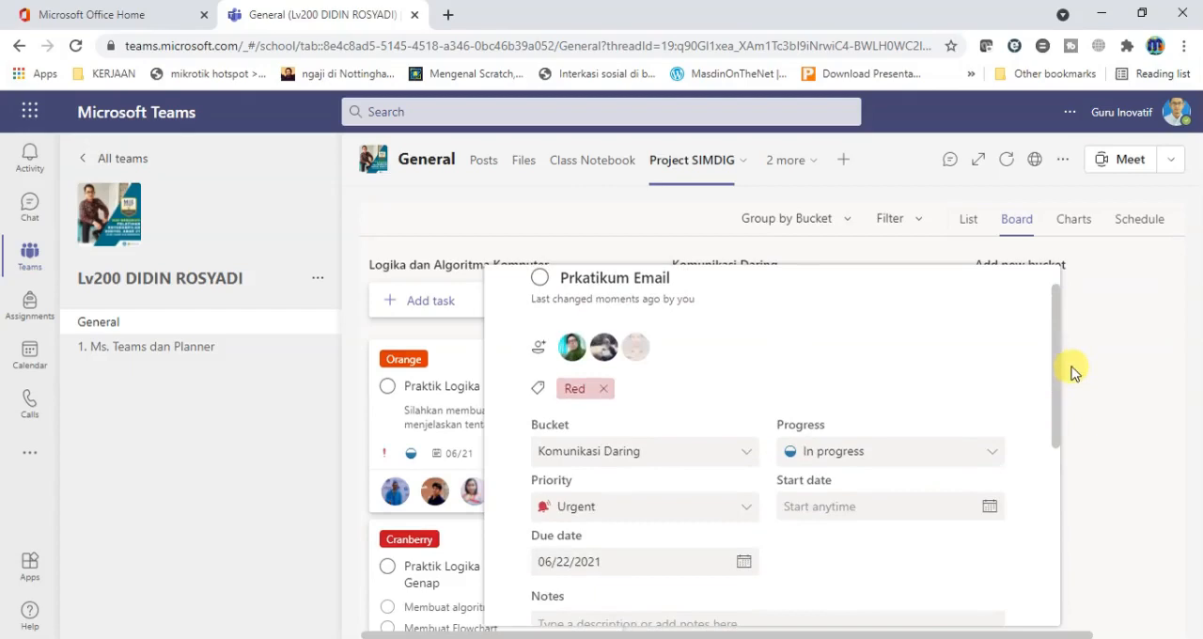
Start a new task named Praktik Membuat Media Promosi Online in the Komunikasi Daring bucket with due date 06/22.
click(1123, 427)
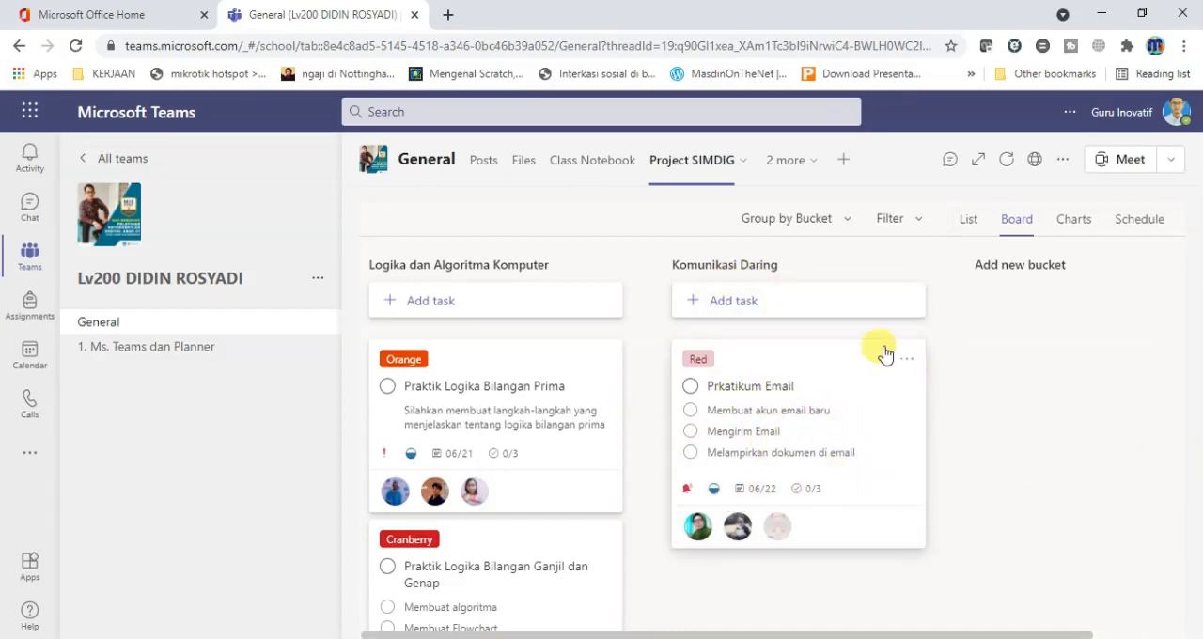
click(742, 303)
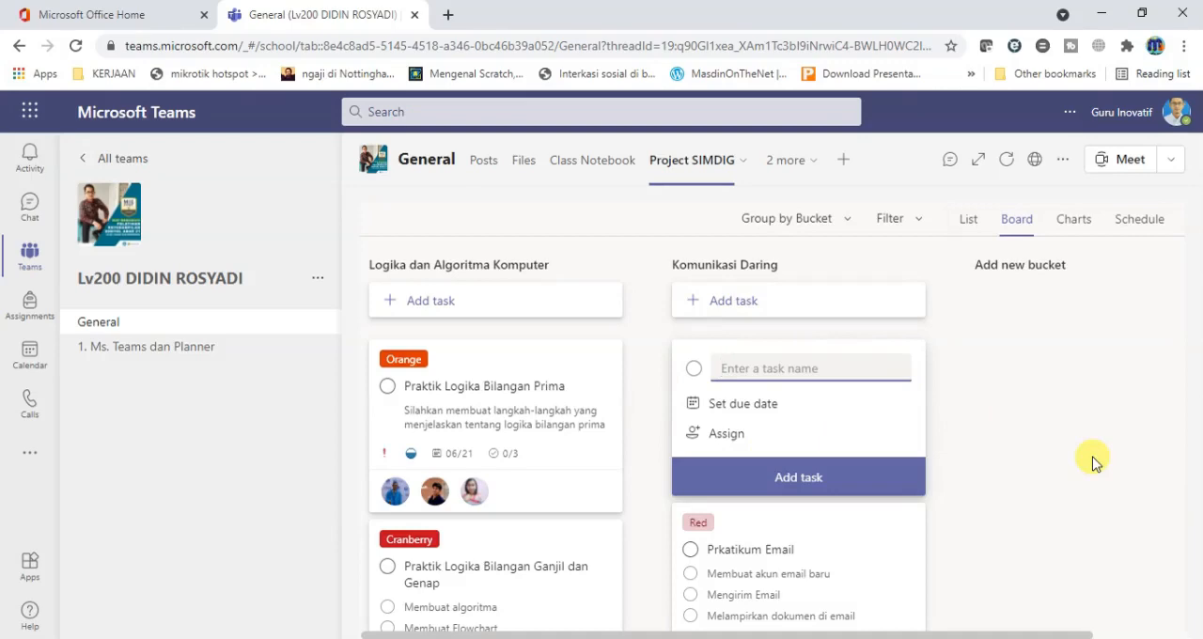
text(Praktik Memba)
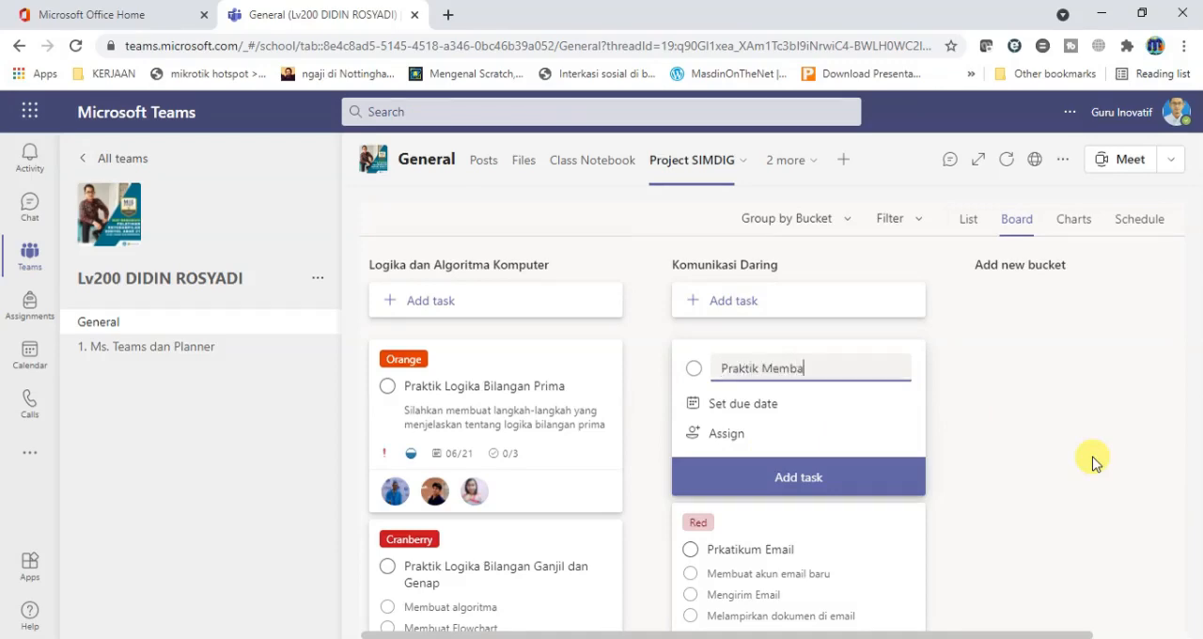
text(u)
key(BackSpace)
key(BackSpace)
text(uat)
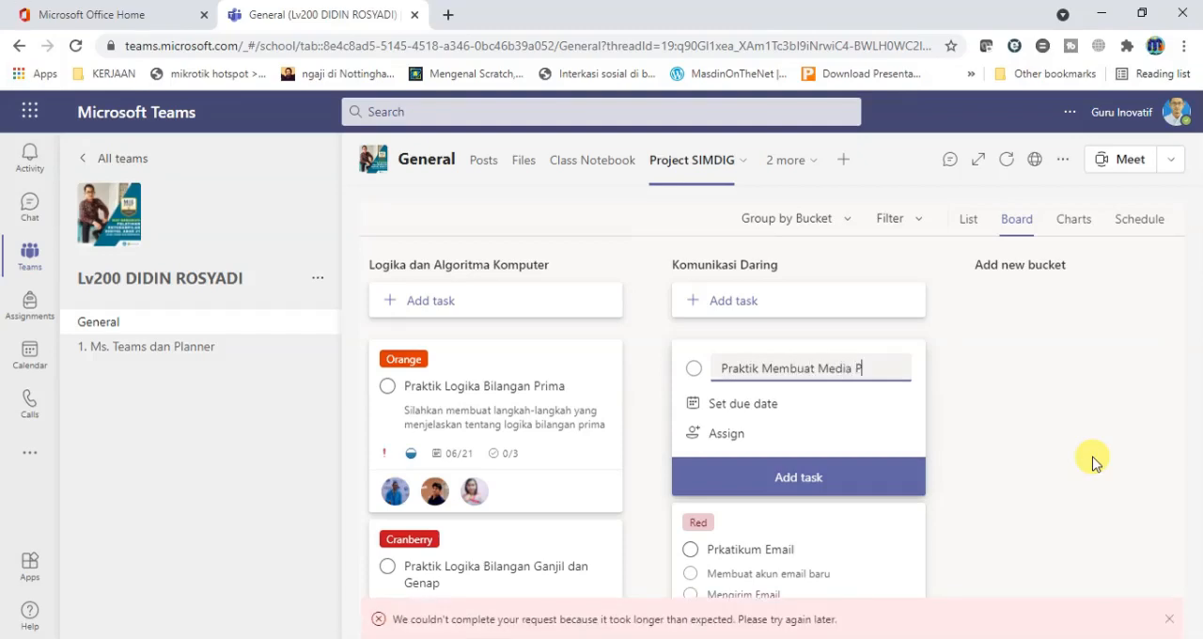
text(Media Promosi )
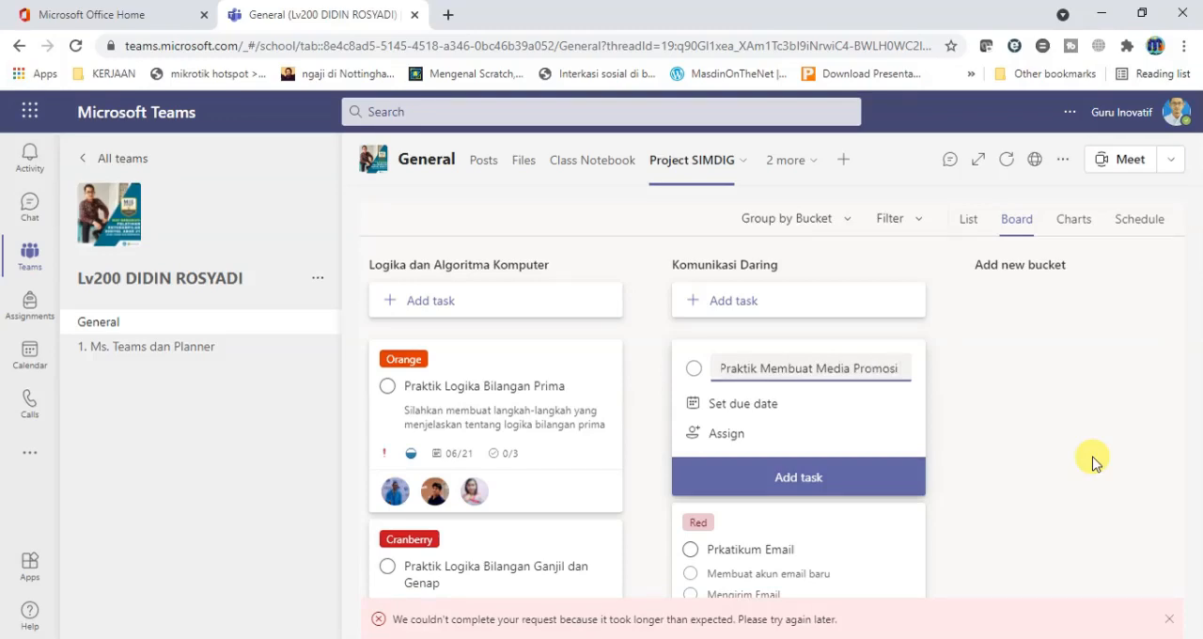
text(Online)
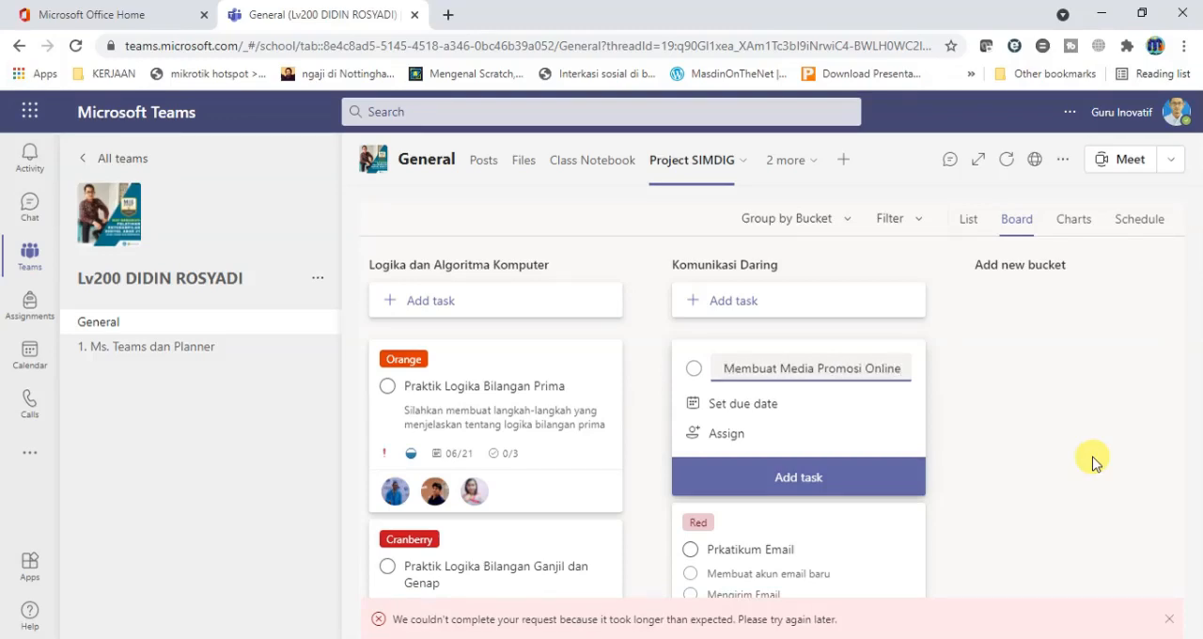
click(728, 406)
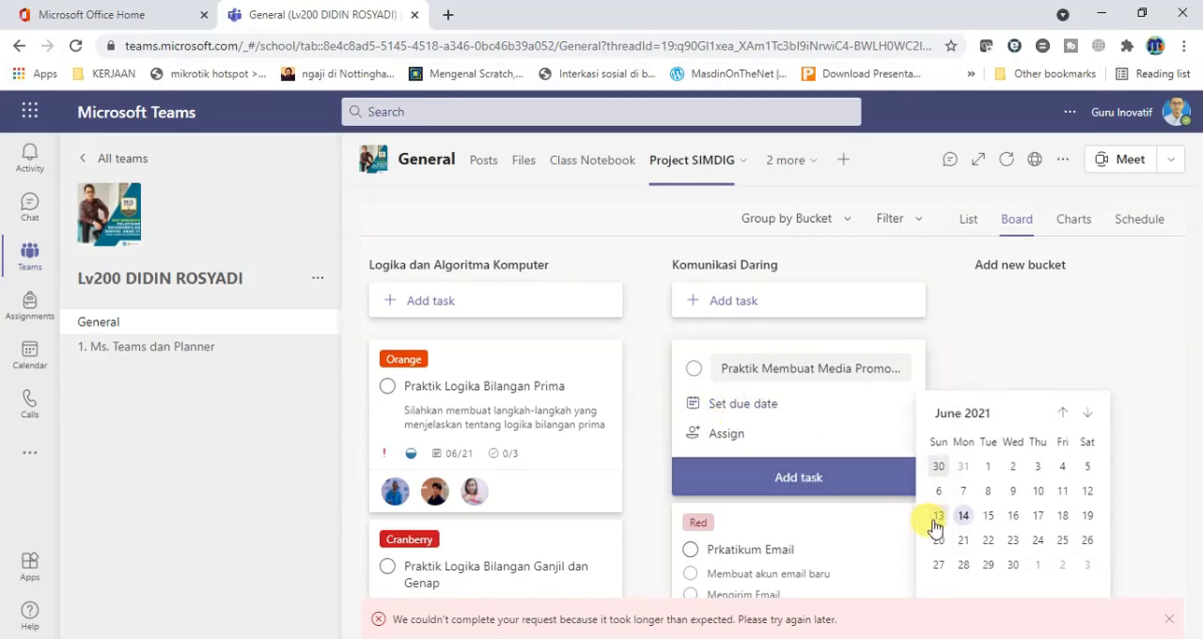
click(988, 542)
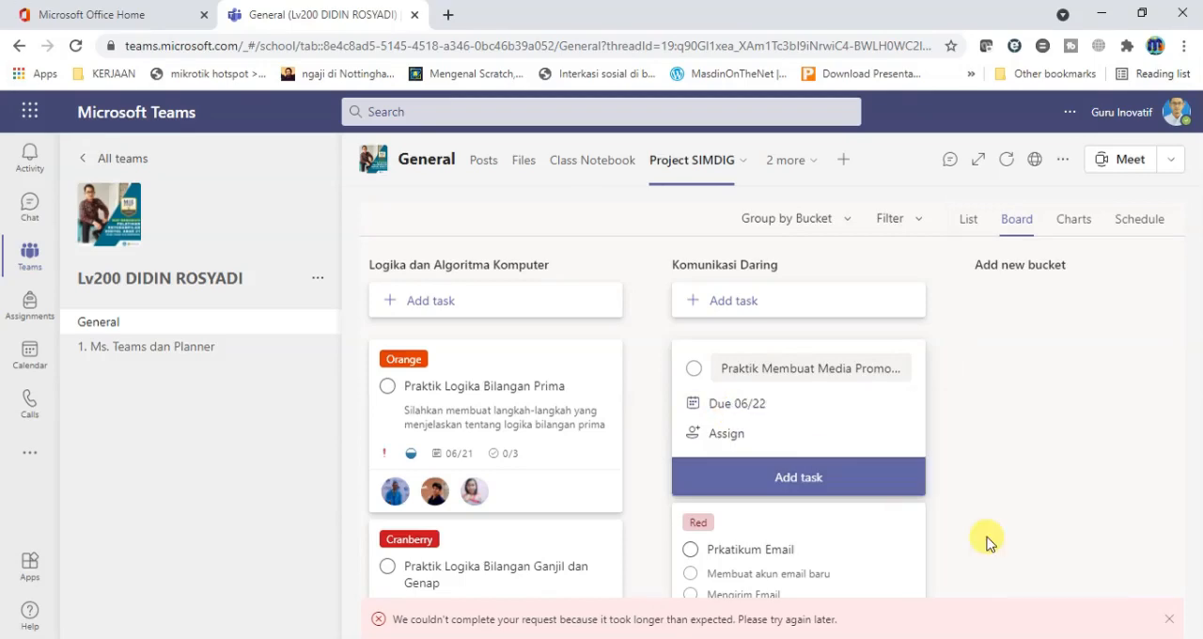
Assign three class members to the Praktik Membuat Media Promosi Online task and add it to the bucket.
click(725, 432)
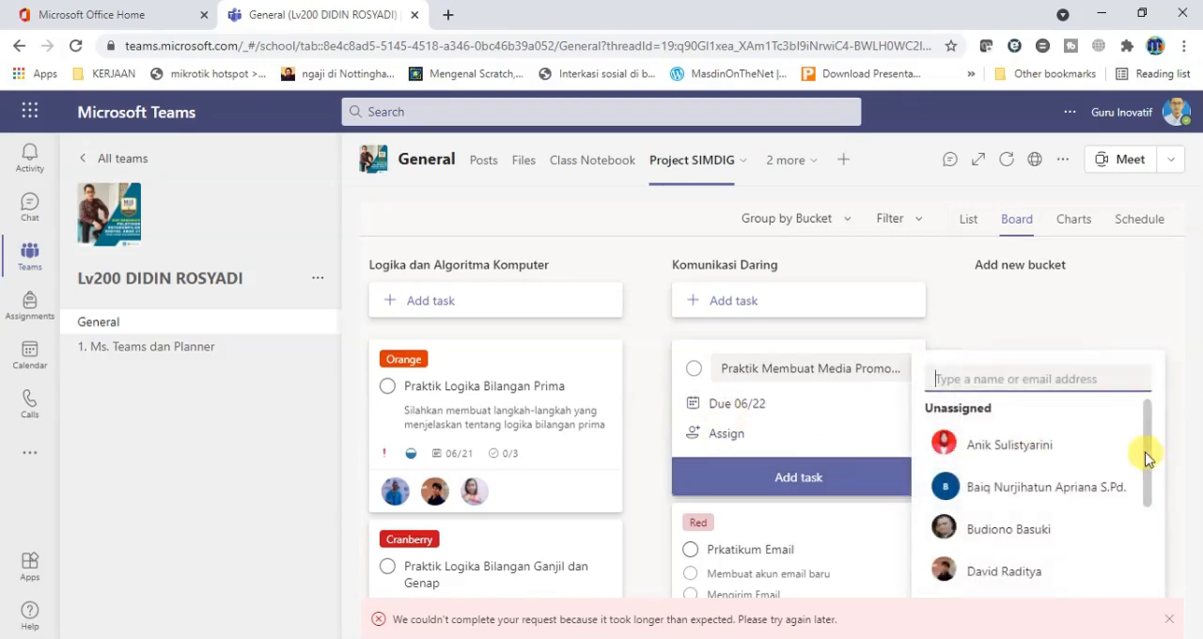
scroll(1145, 458, down, 3)
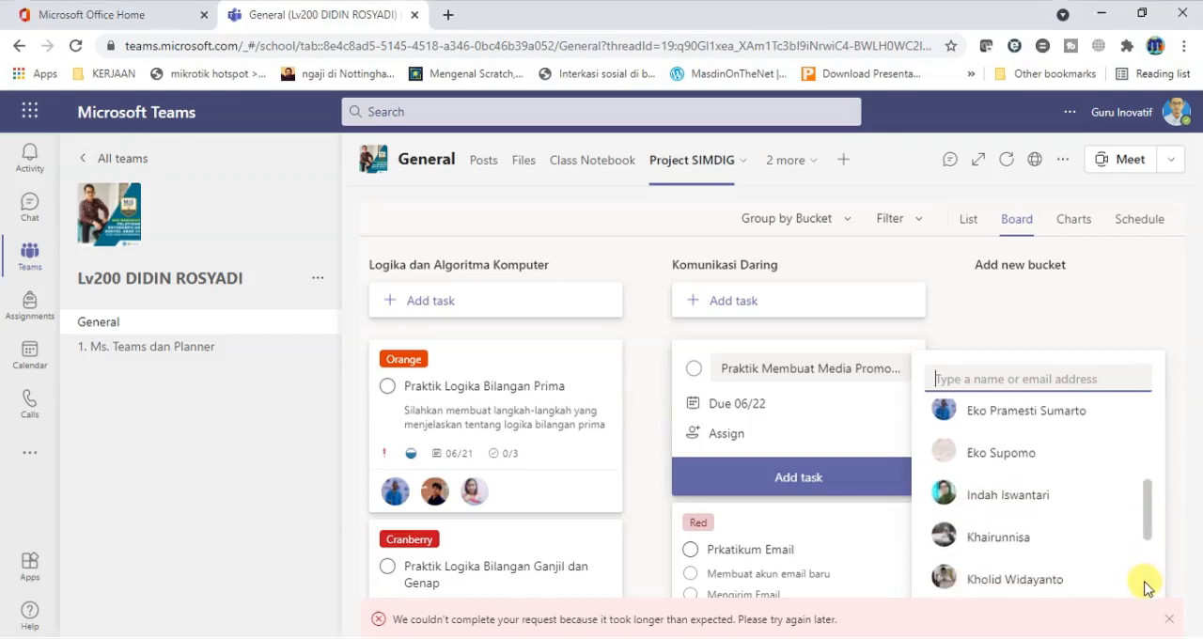
scroll(1146, 589, down, 2)
click(1014, 439)
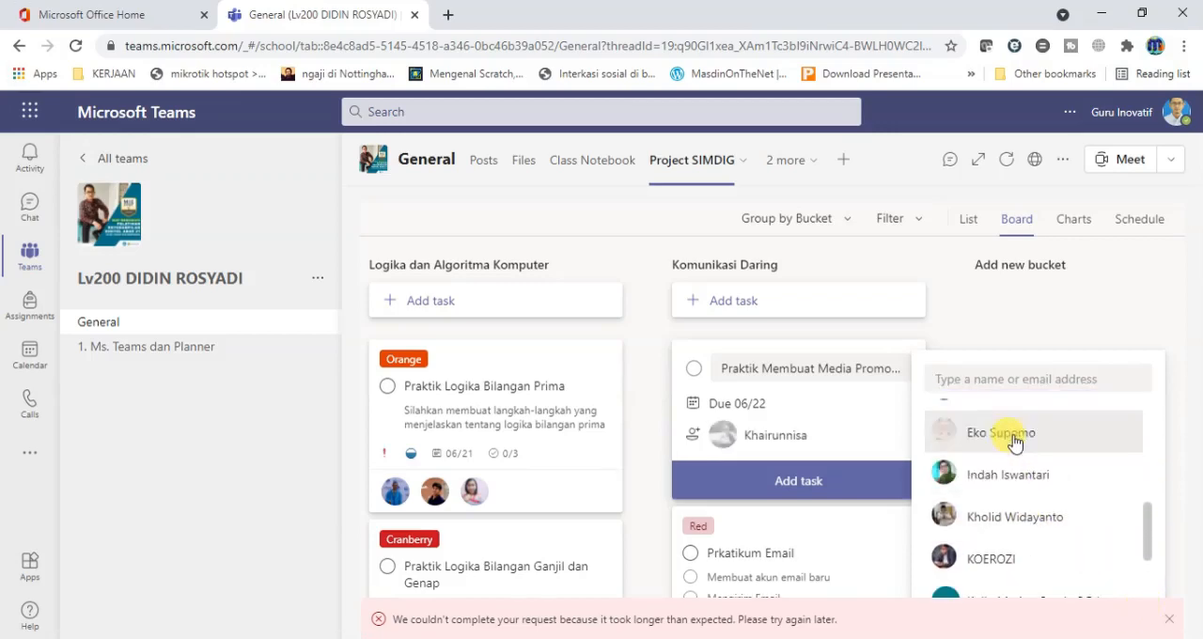
click(1020, 517)
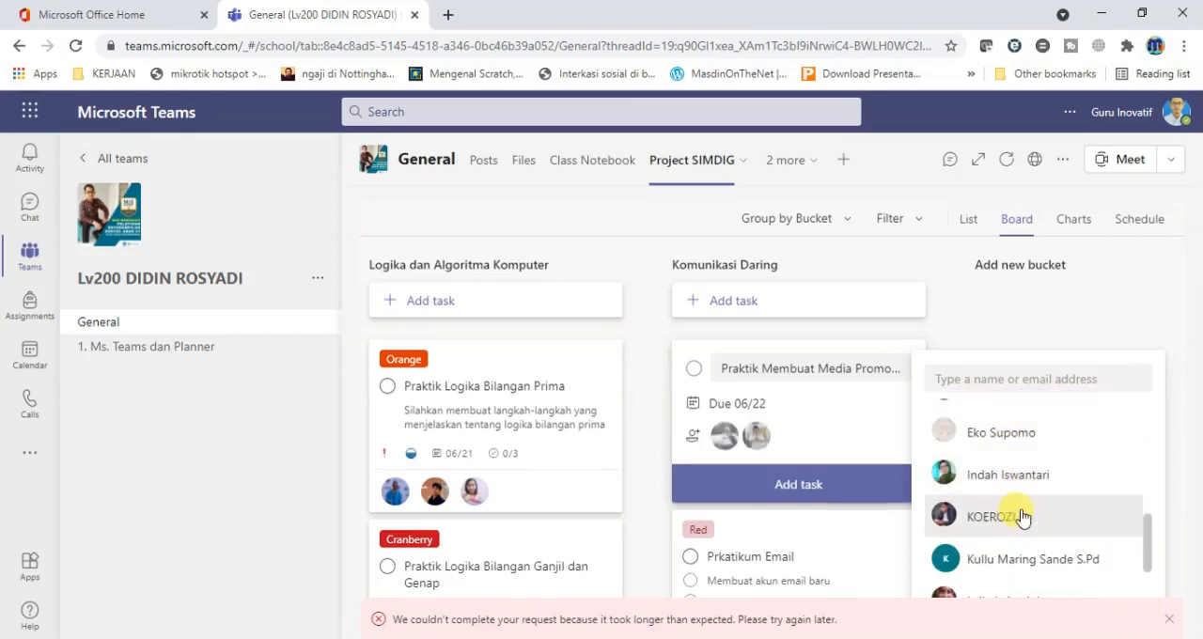
click(1002, 531)
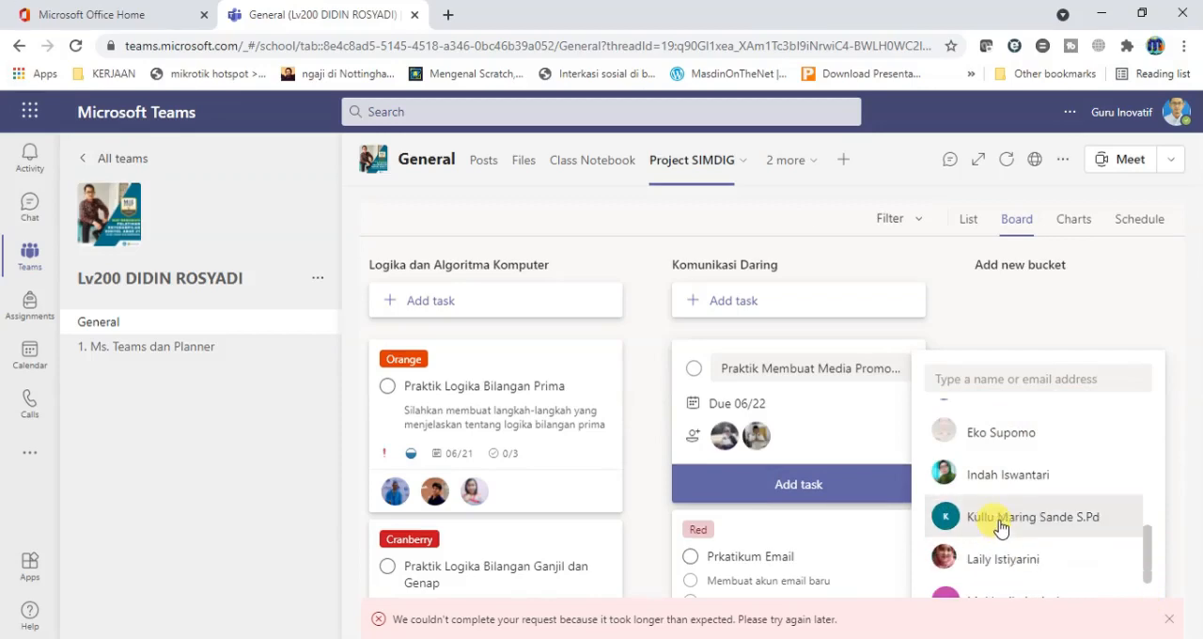
click(846, 484)
click(878, 440)
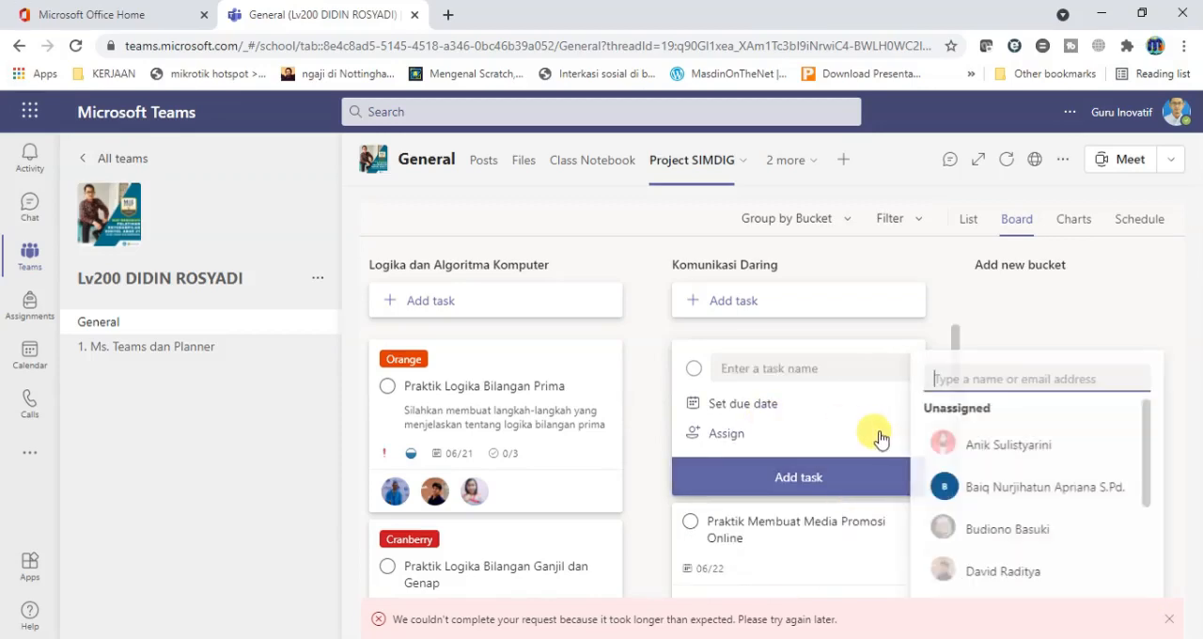
click(836, 544)
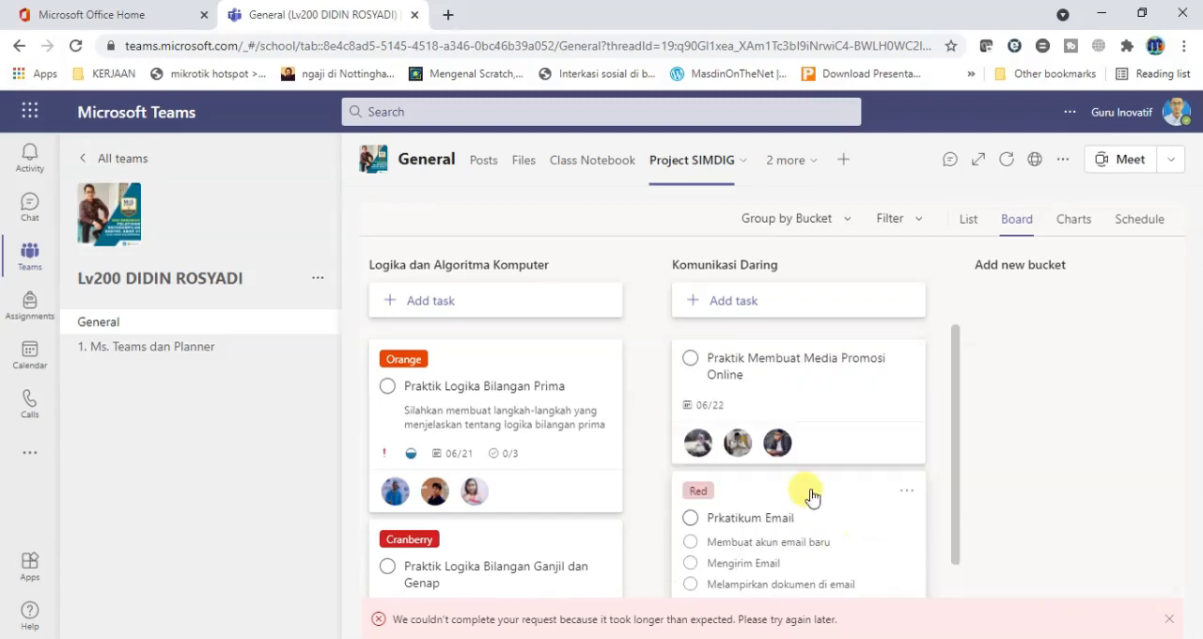
Open the Praktik Membuat Media Promosi Online task, give it the Yellow label and set its progress to In progress.
click(783, 392)
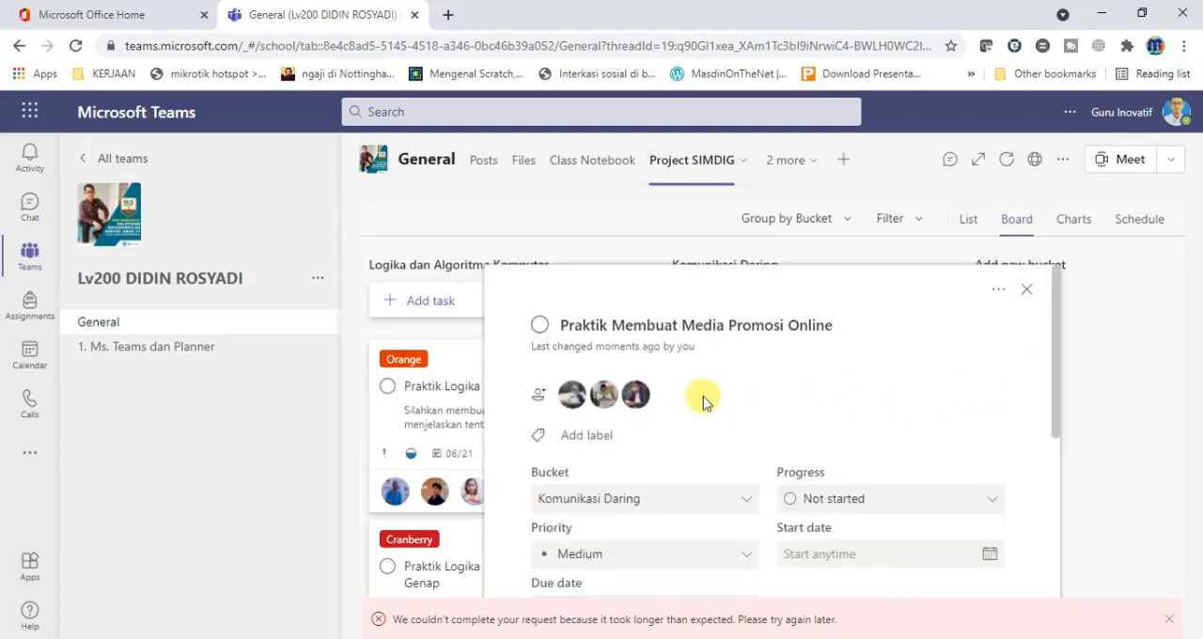
click(569, 434)
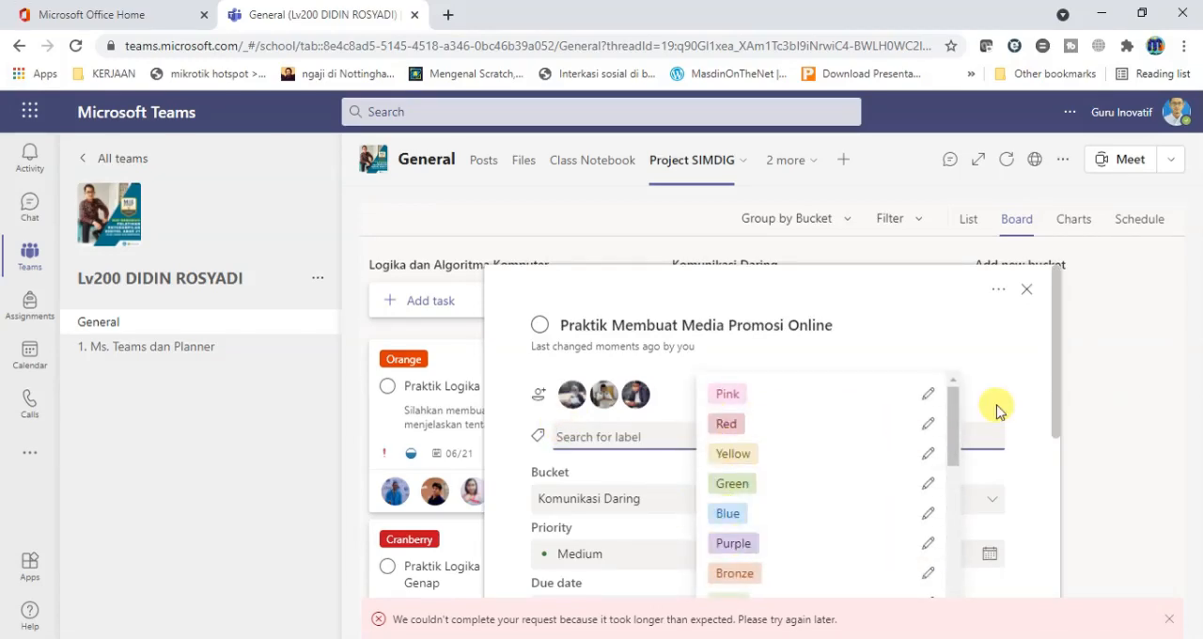
mouse_move(955, 436)
mouse_down()
mouse_move(954, 470)
mouse_move(955, 426)
mouse_up()
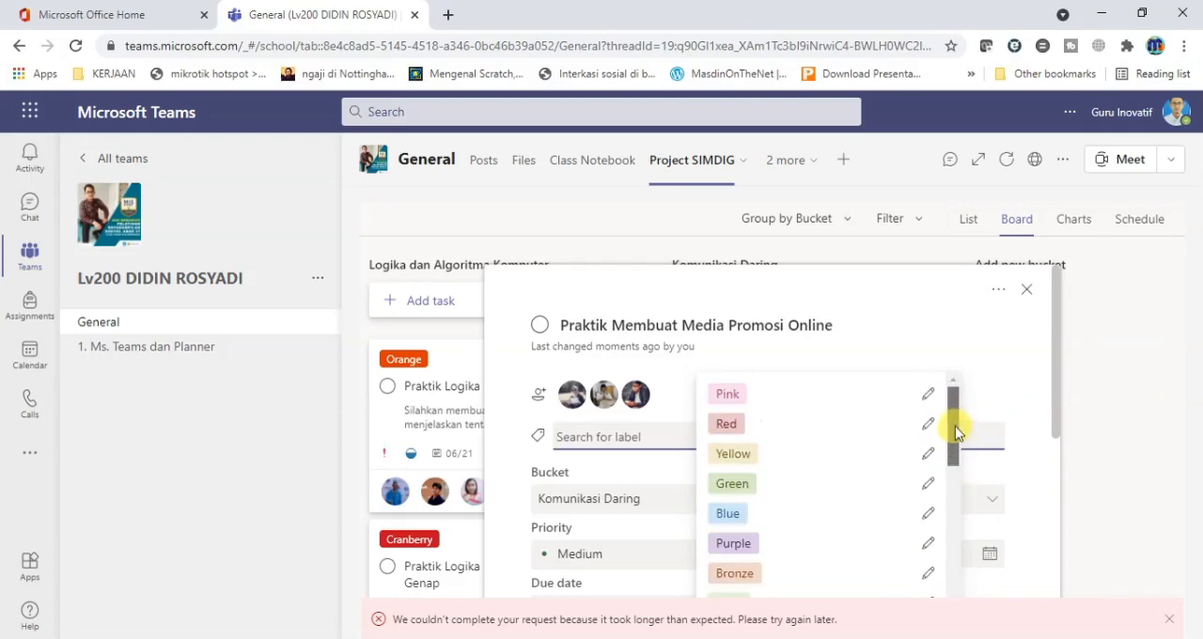
click(736, 455)
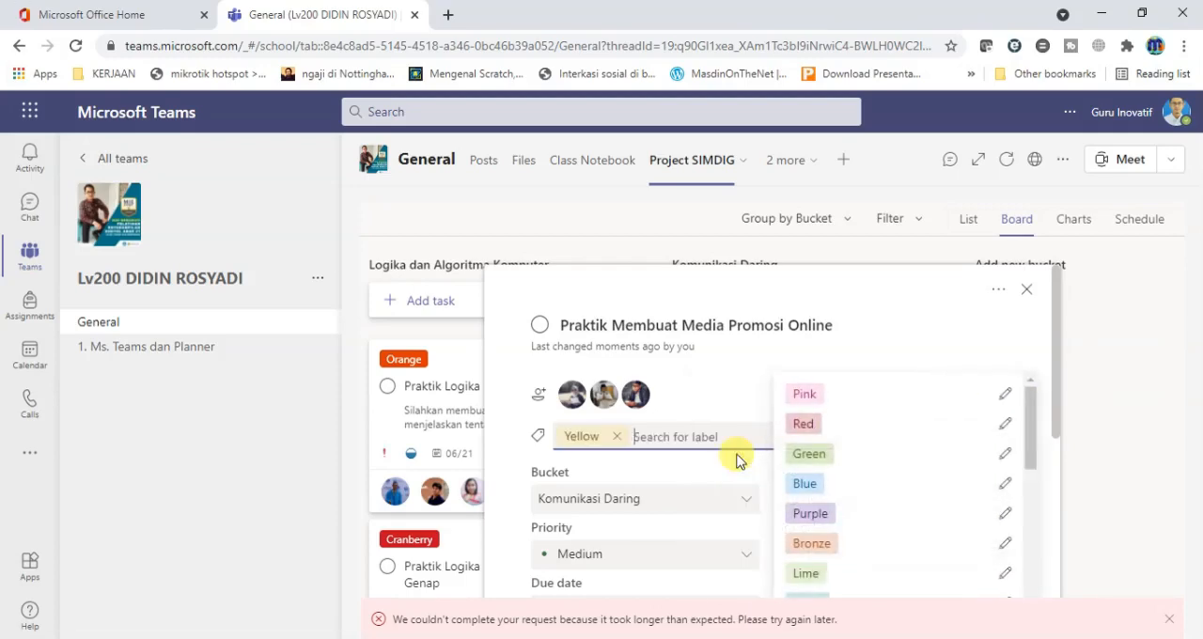
click(752, 365)
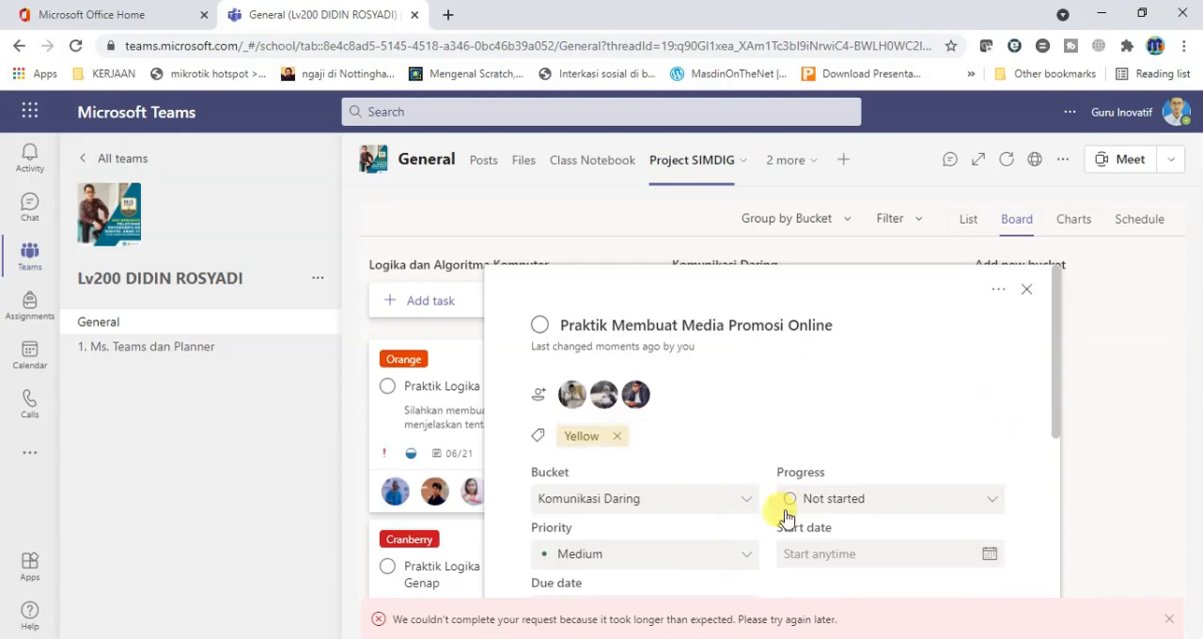
click(992, 505)
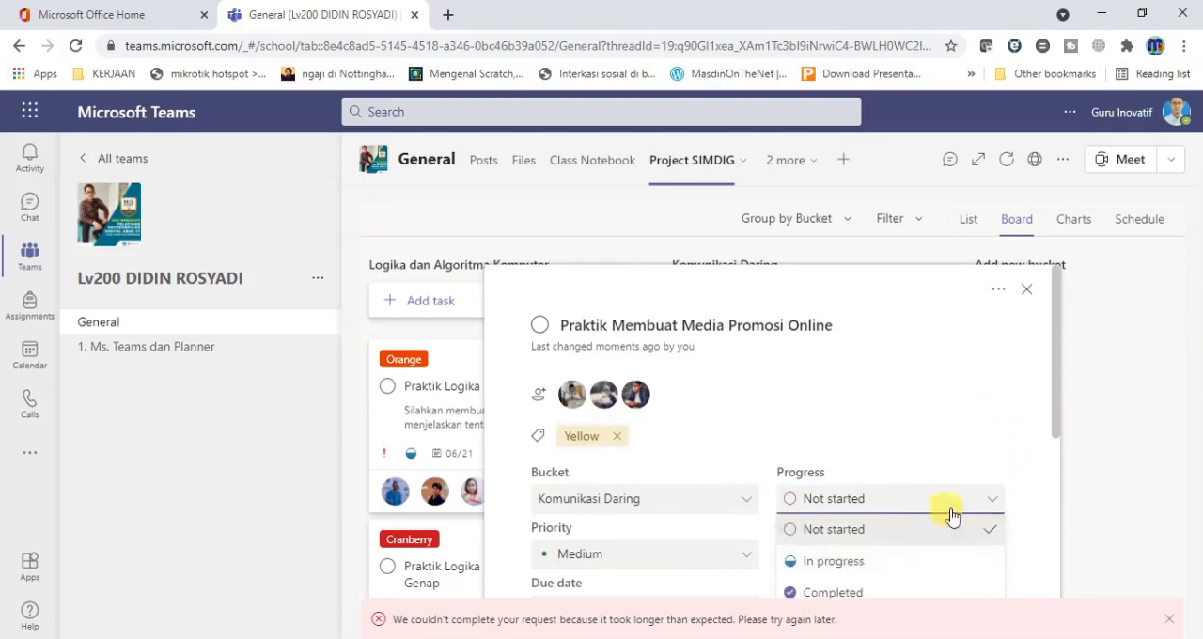
click(903, 562)
Enter the checklist items Membuat akun di canva, membuat desain promosi online and menyebarkan promosi di media sosial, and close the task details.
drag(1057, 404, 841, 518)
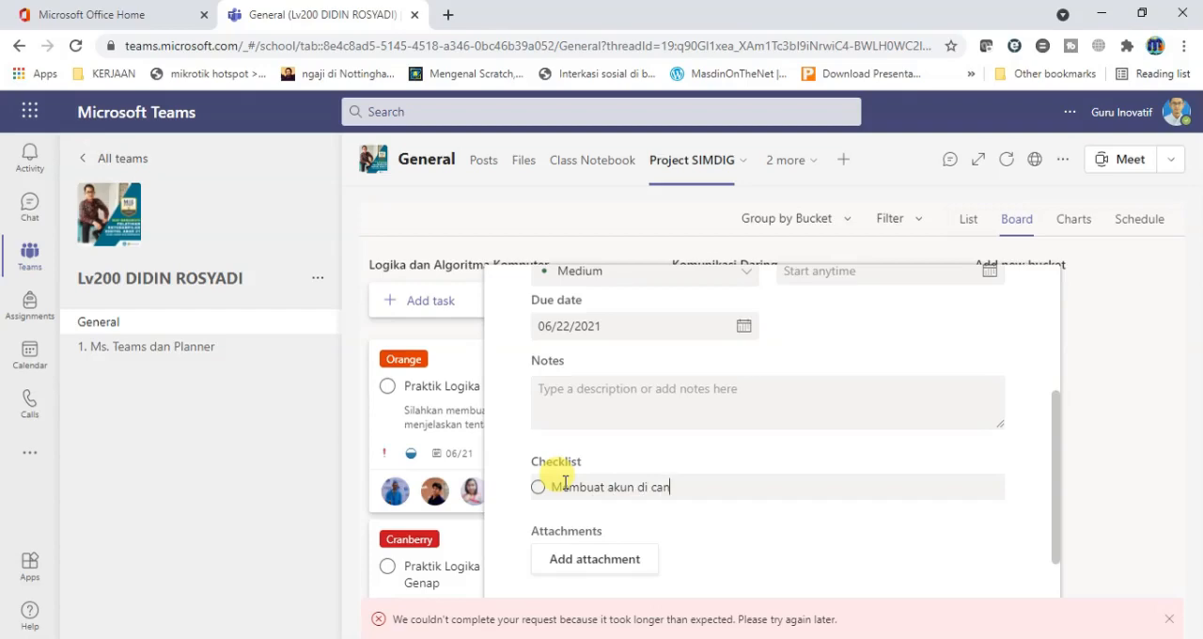
key(Return)
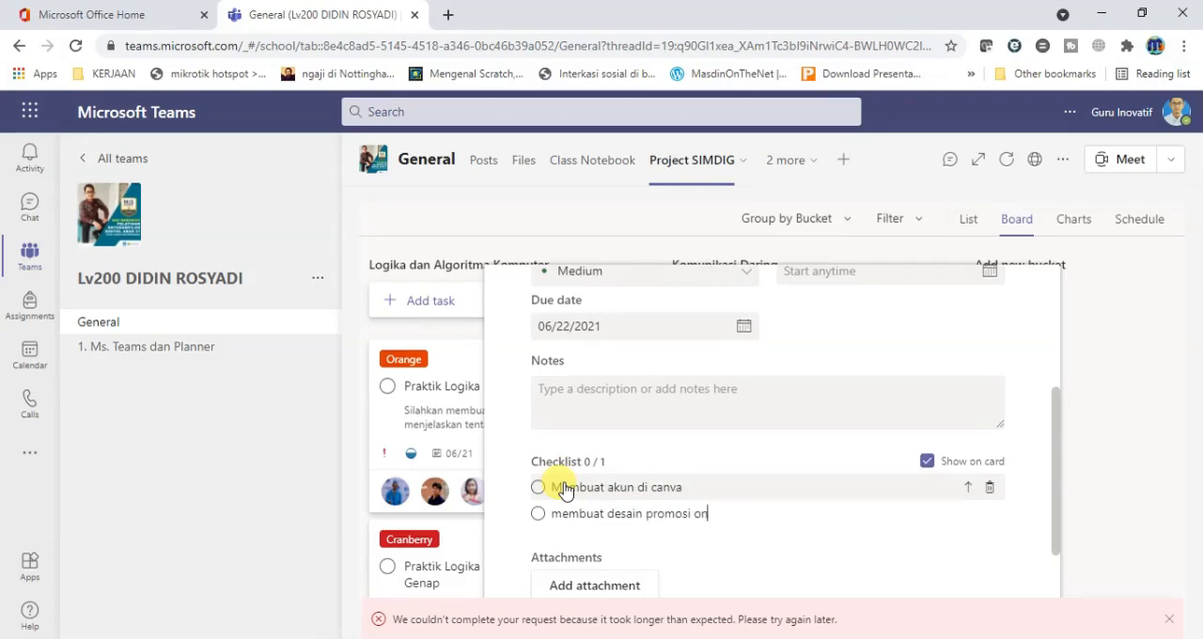
key(Return)
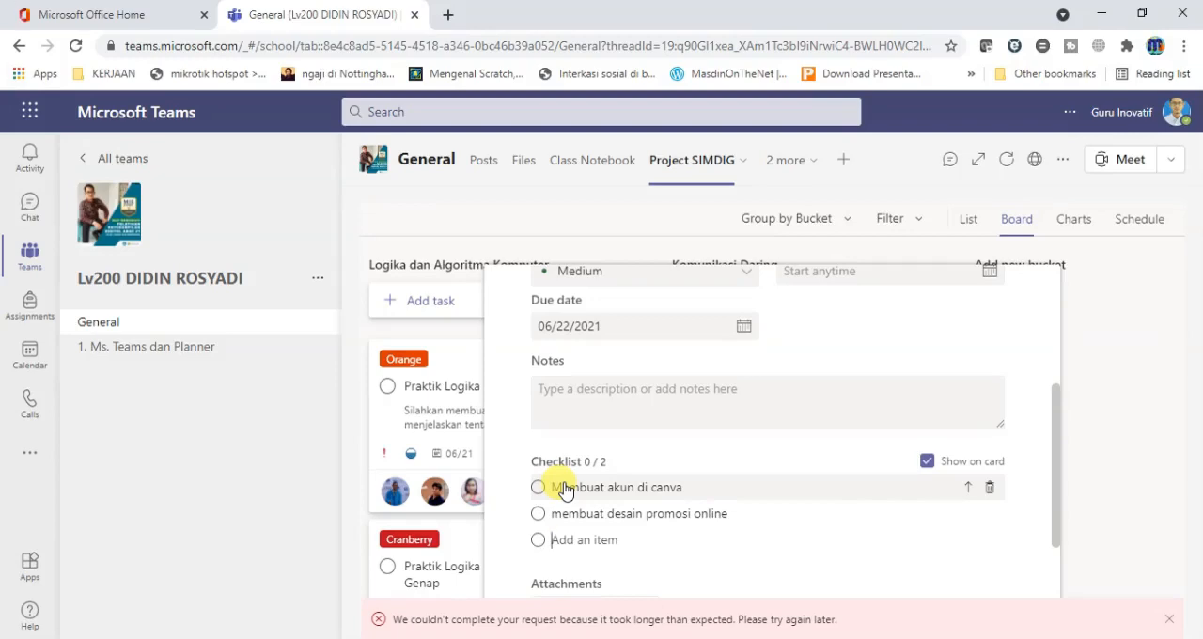
text(menyebarkan promosi di media)
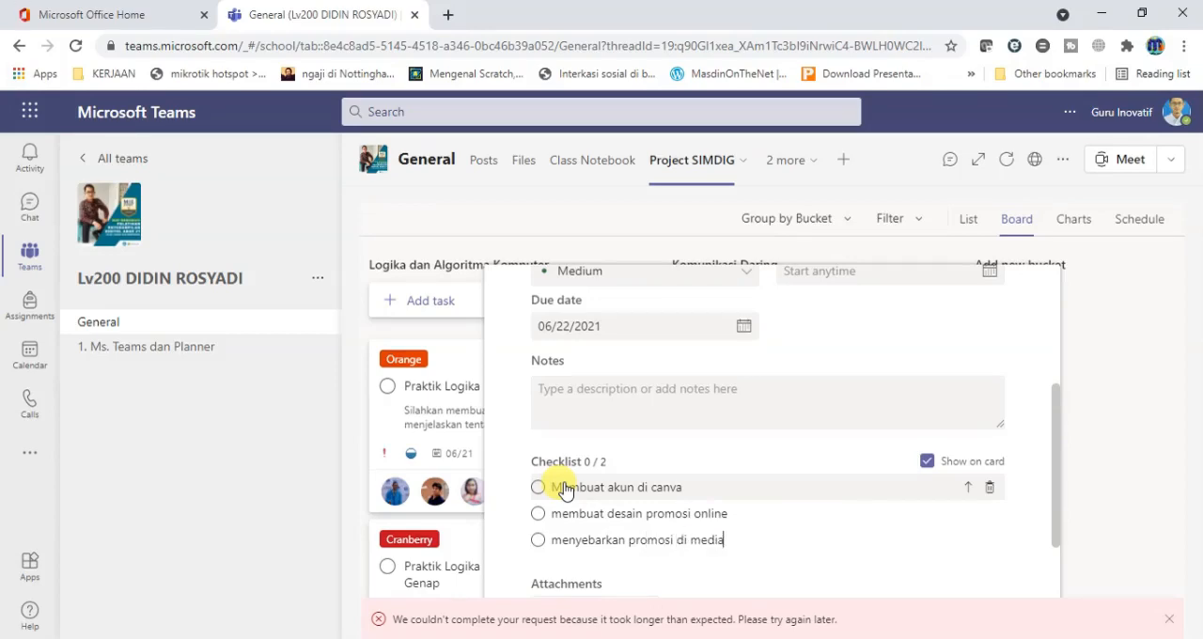
key(Return)
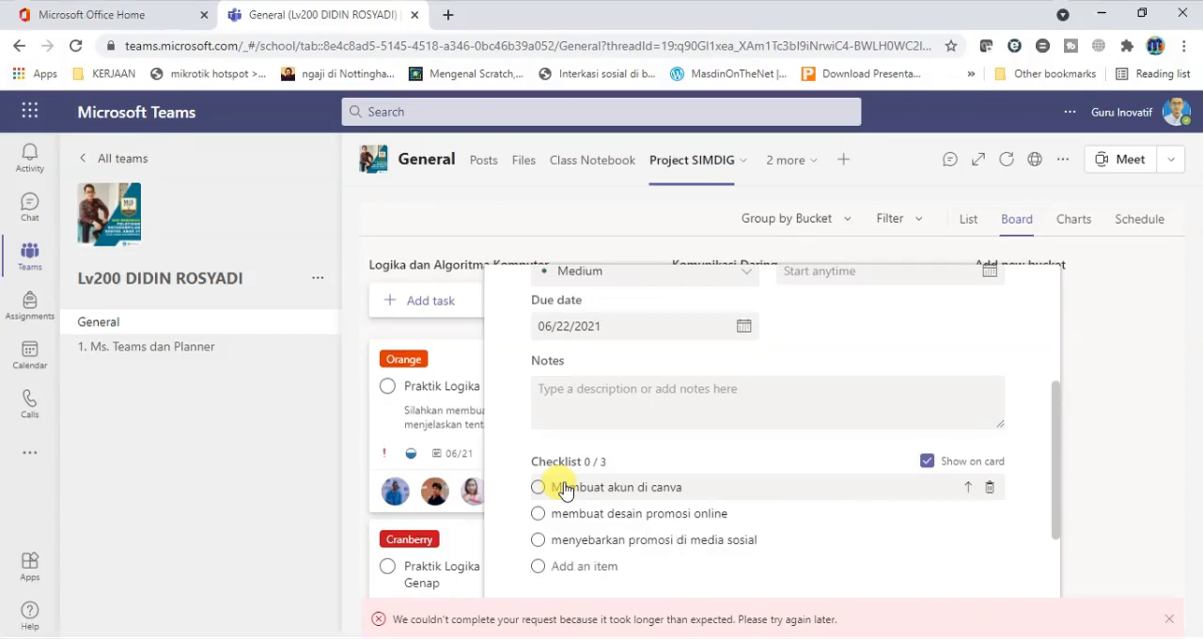
drag(1062, 478, 1058, 611)
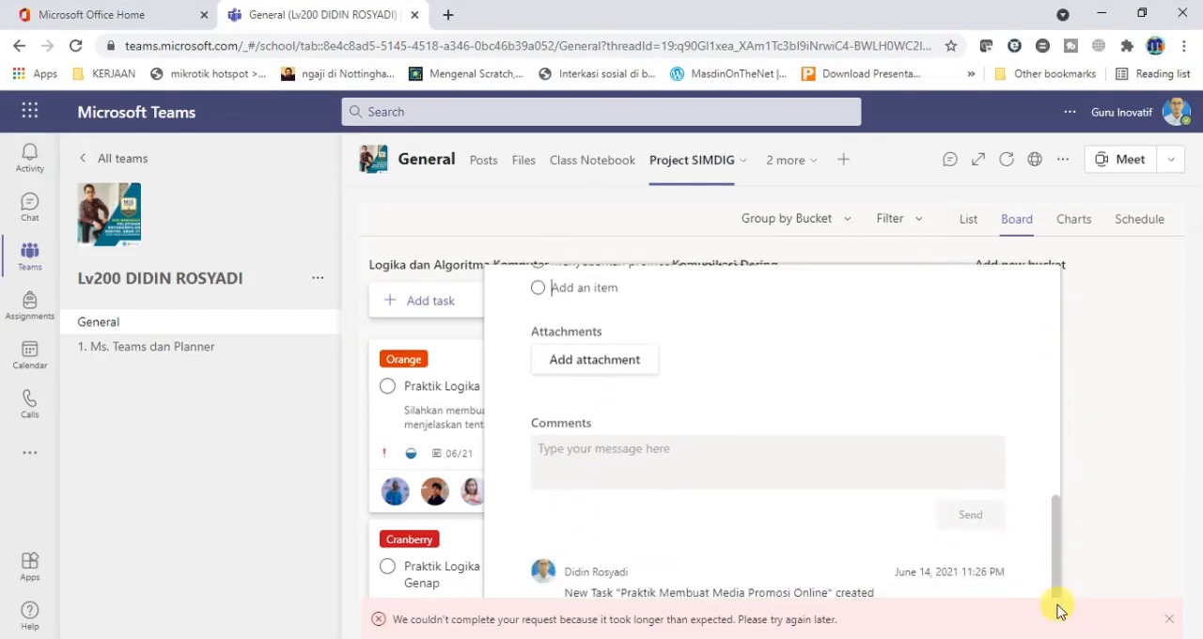
click(1112, 468)
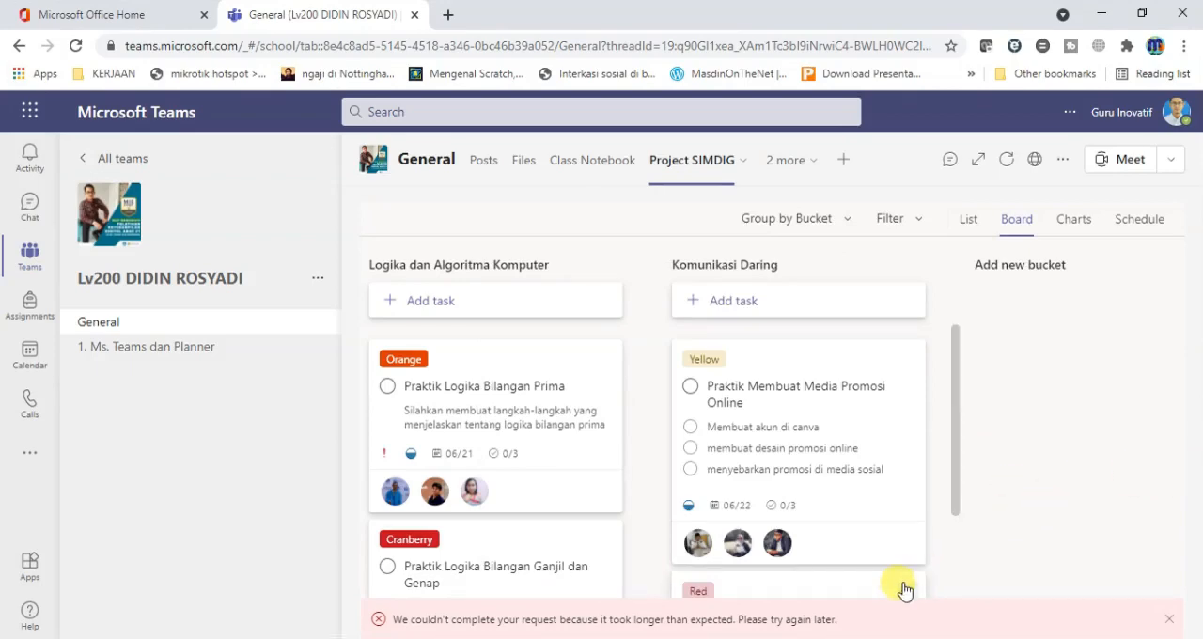
click(1166, 623)
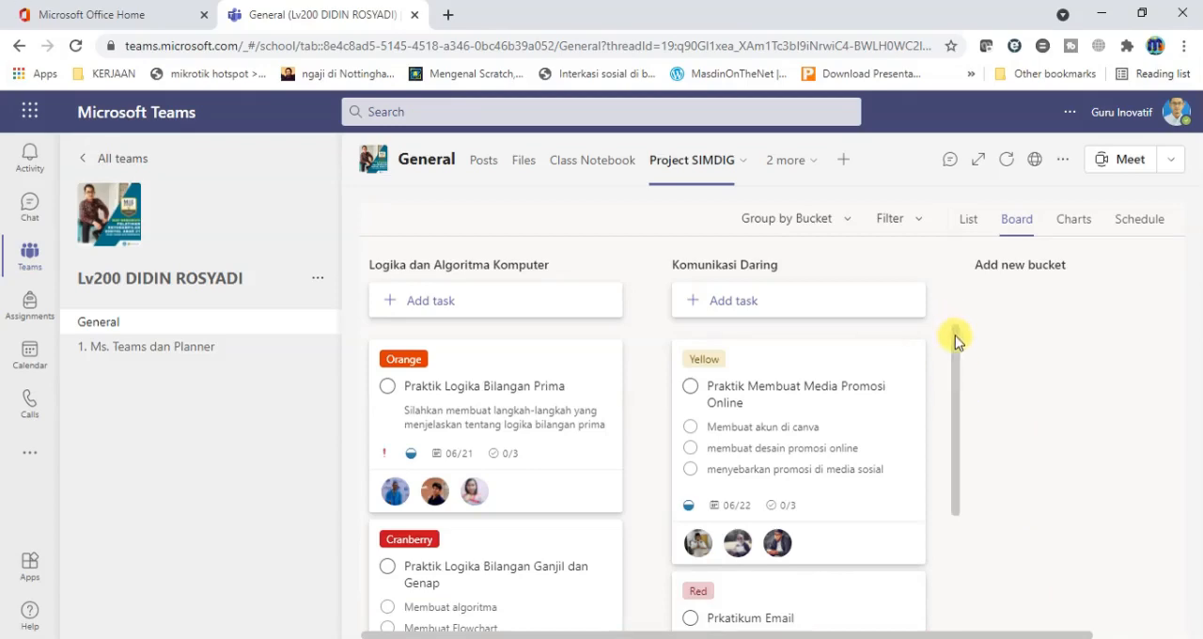
Look over the tasks in both board buckets and switch the plan to the List view.
mouse_move(955, 336)
mouse_down()
mouse_move(954, 486)
mouse_move(961, 325)
mouse_up()
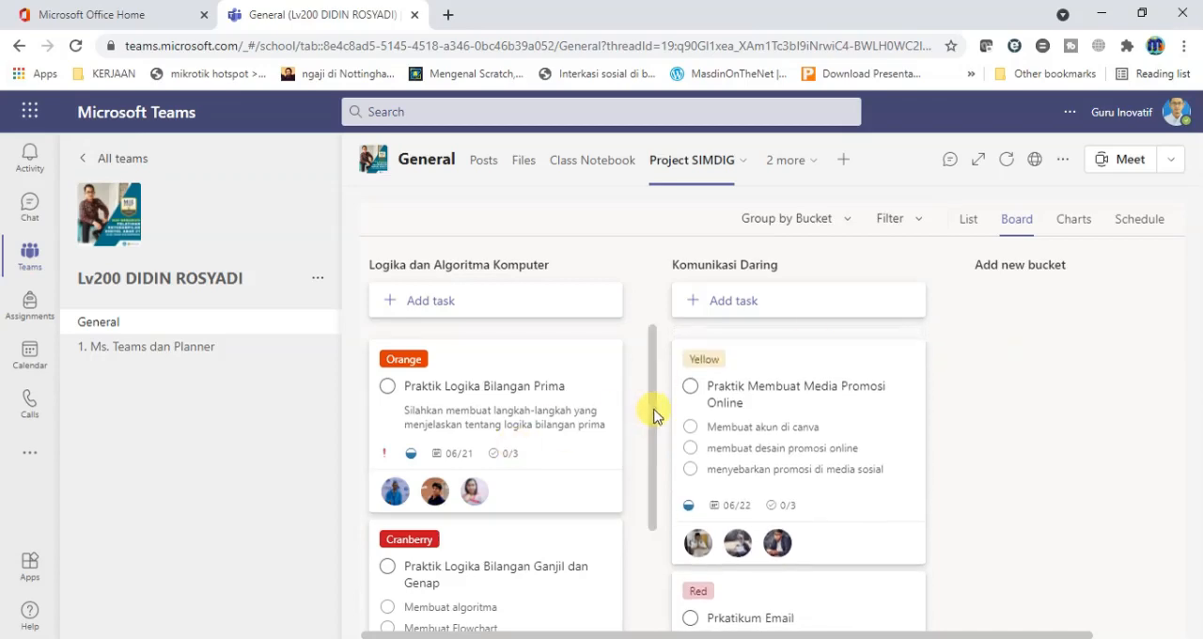
drag(655, 416, 655, 389)
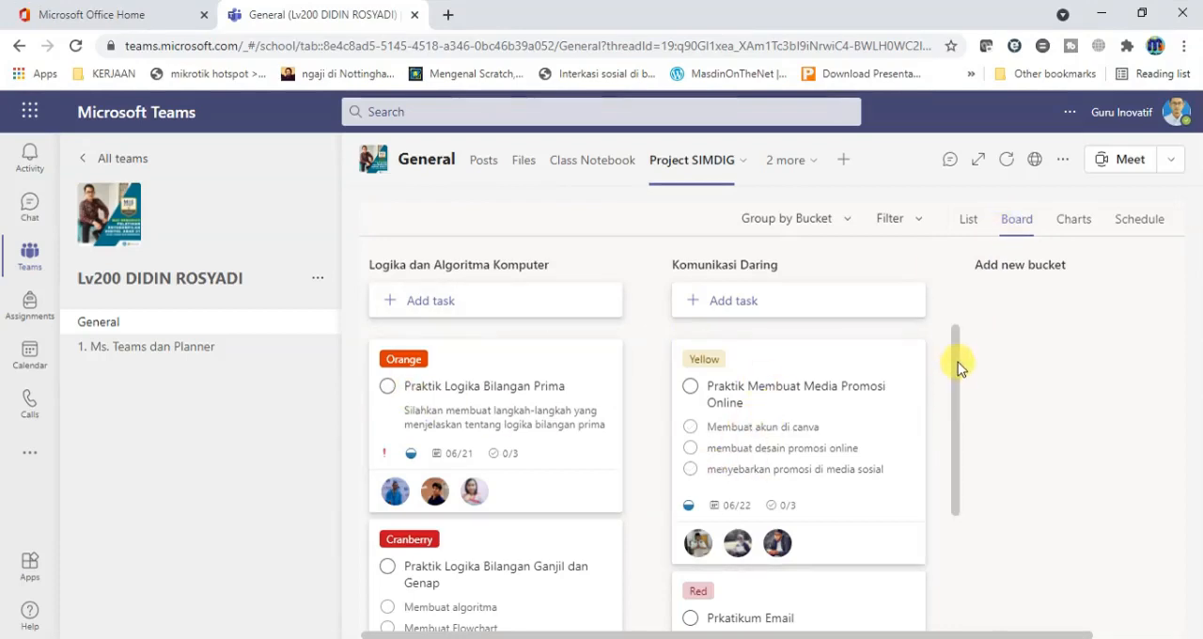
drag(958, 376, 959, 341)
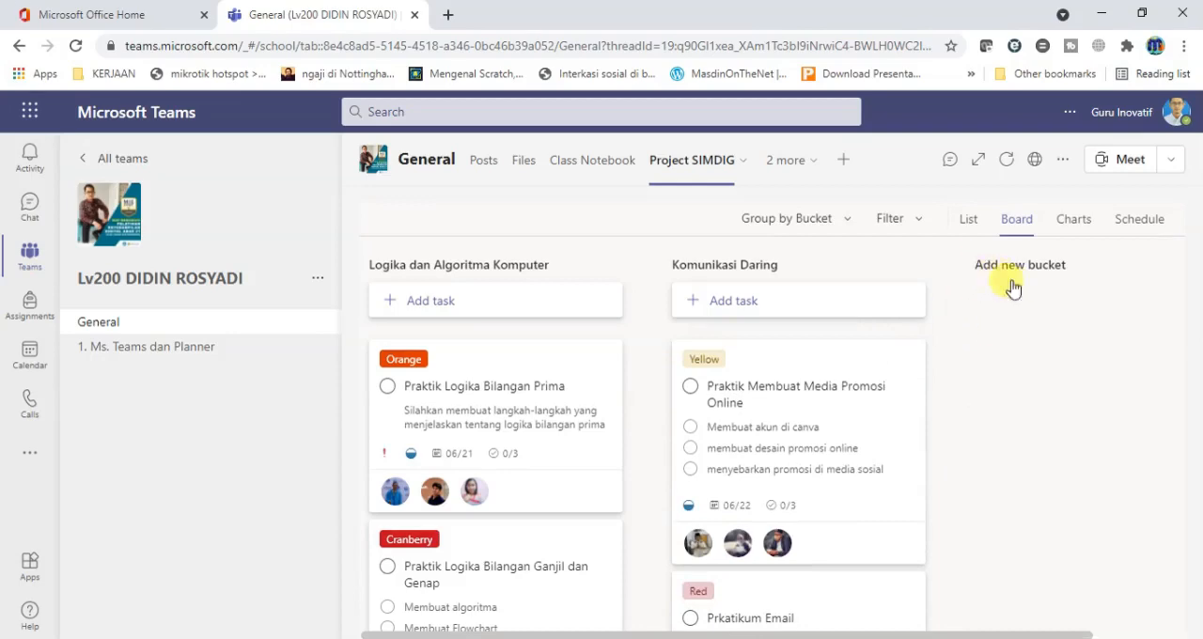
click(969, 219)
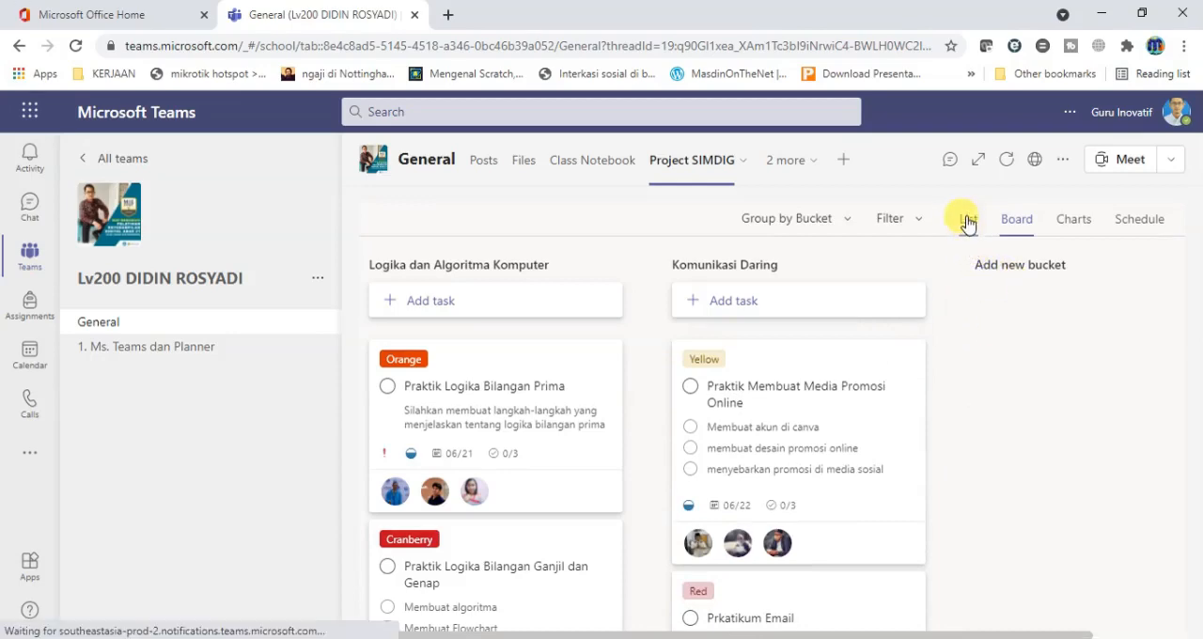
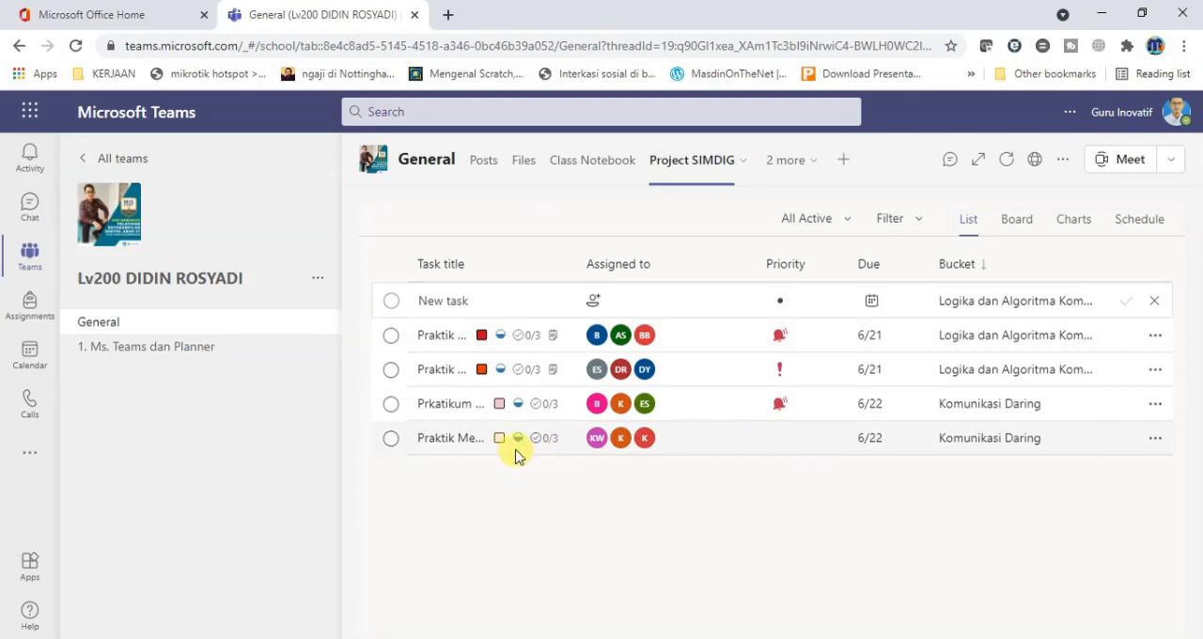
Set the priority of the Praktik Membuat Media Promosi Online task to Important and close its details.
click(449, 438)
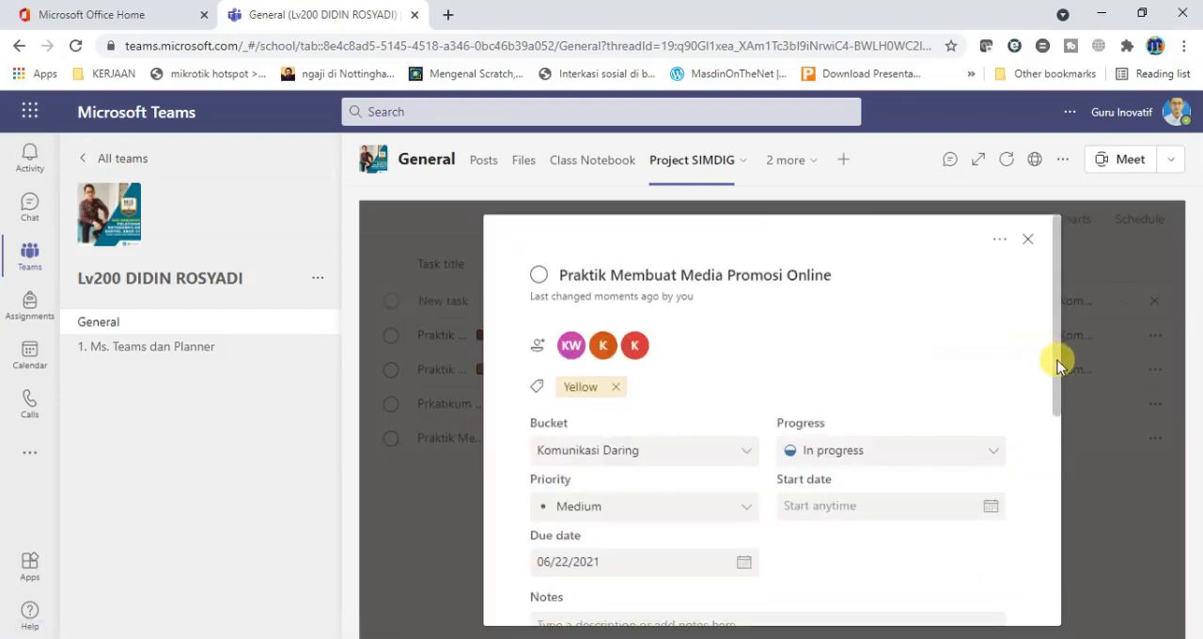
drag(1057, 362, 1057, 409)
click(738, 395)
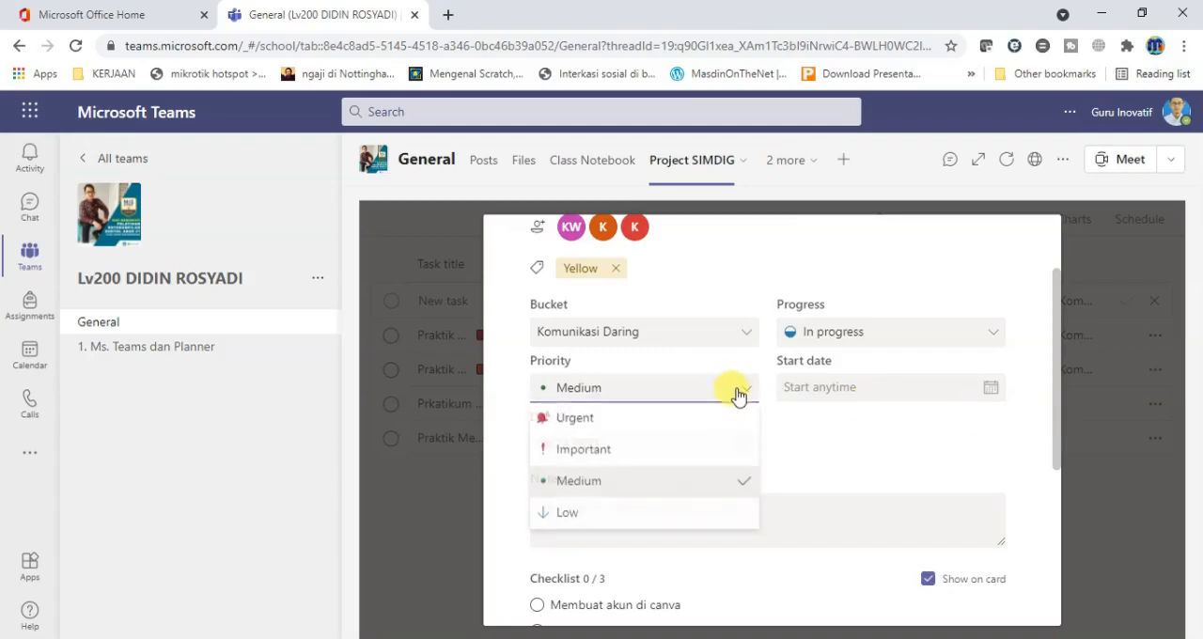
click(660, 455)
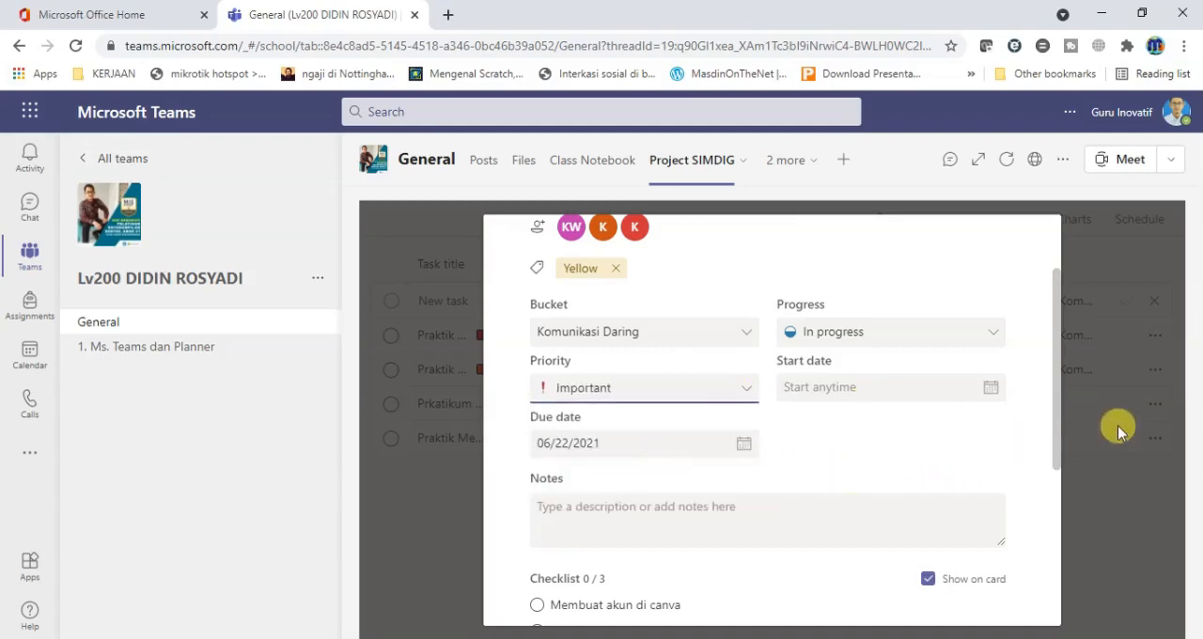
click(1109, 509)
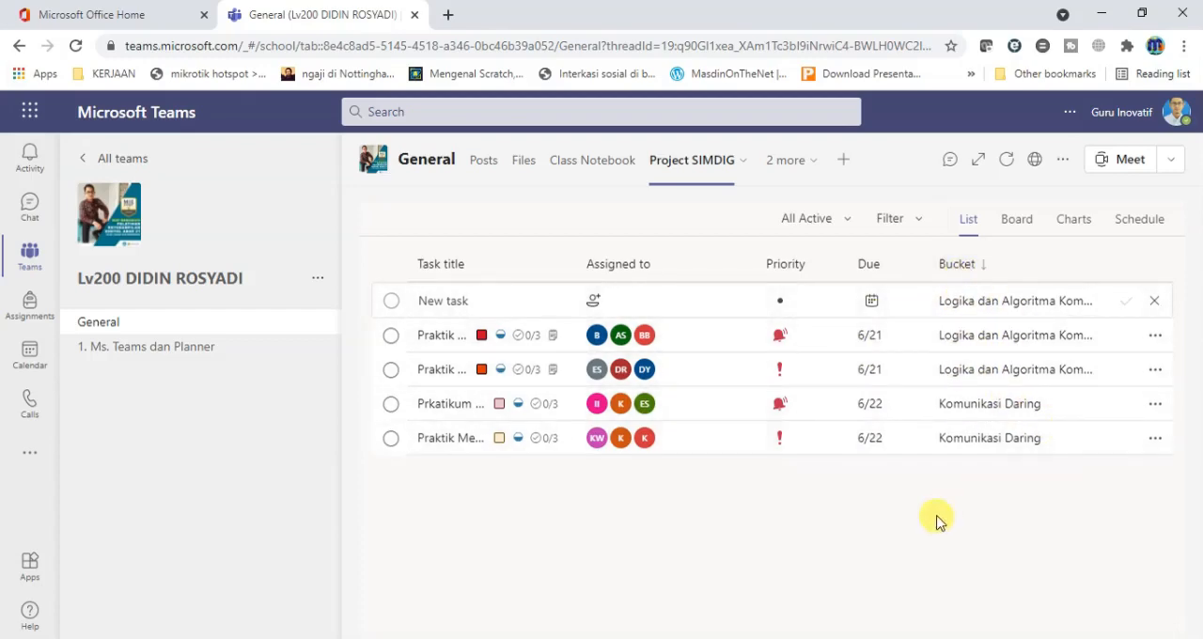
Examine the plan's status, bucket, priority and member charts together with the task list in the Charts view.
click(1073, 219)
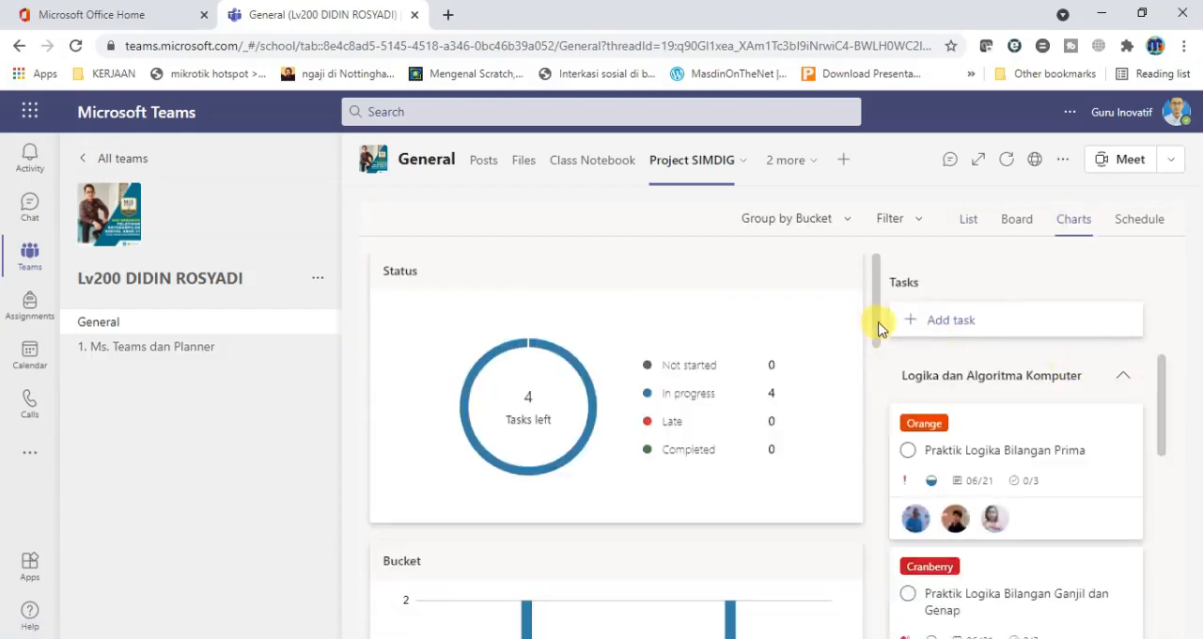
drag(879, 324, 891, 474)
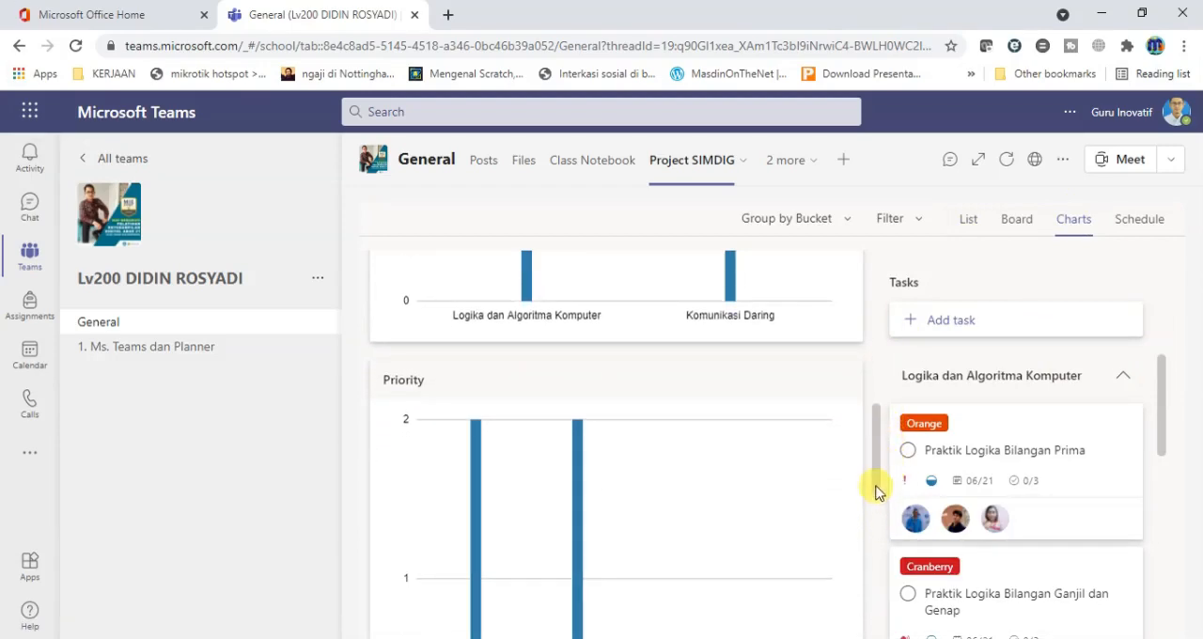
drag(875, 492, 878, 623)
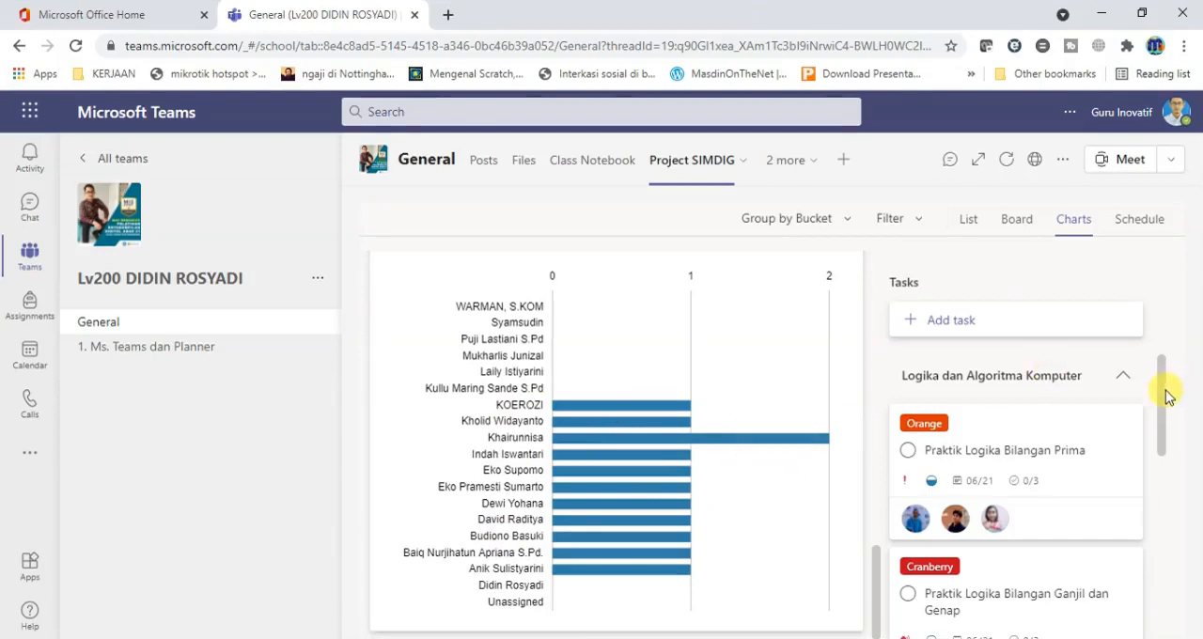
scroll(1166, 396, down, 1)
mouse_move(613, 409)
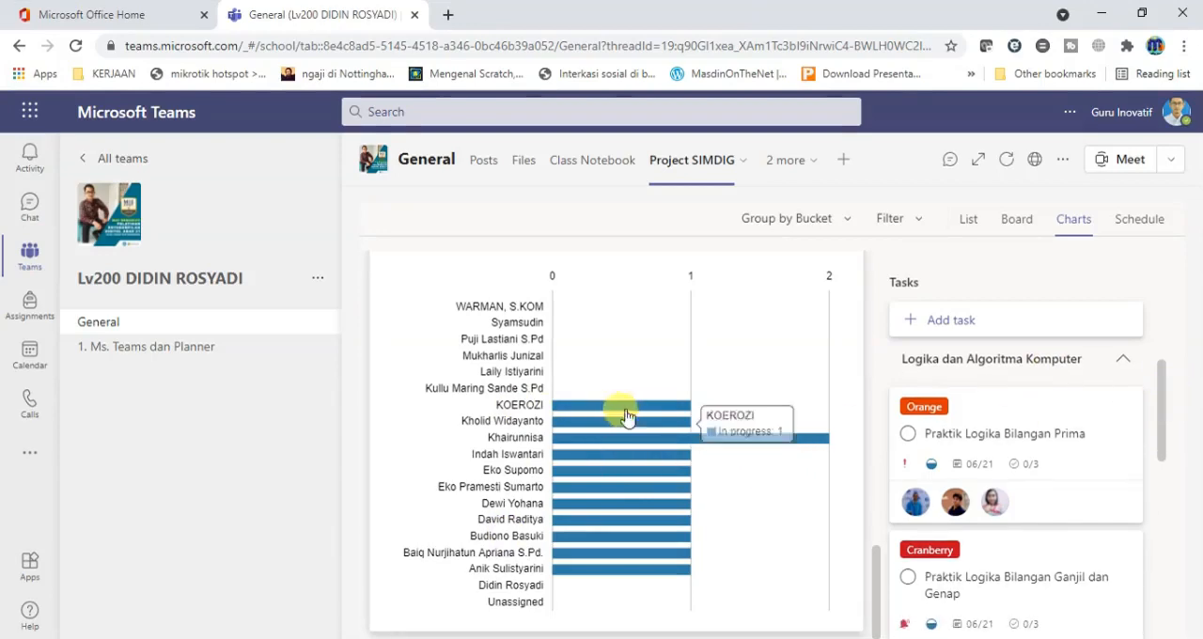
mouse_move(618, 470)
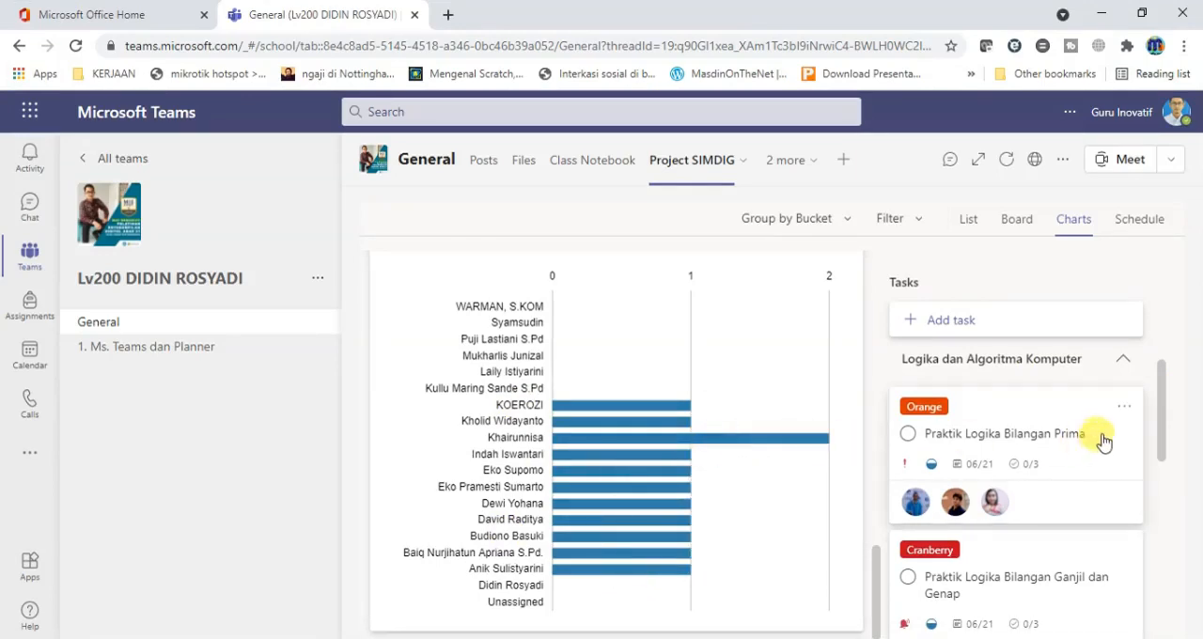
drag(1163, 412, 1160, 333)
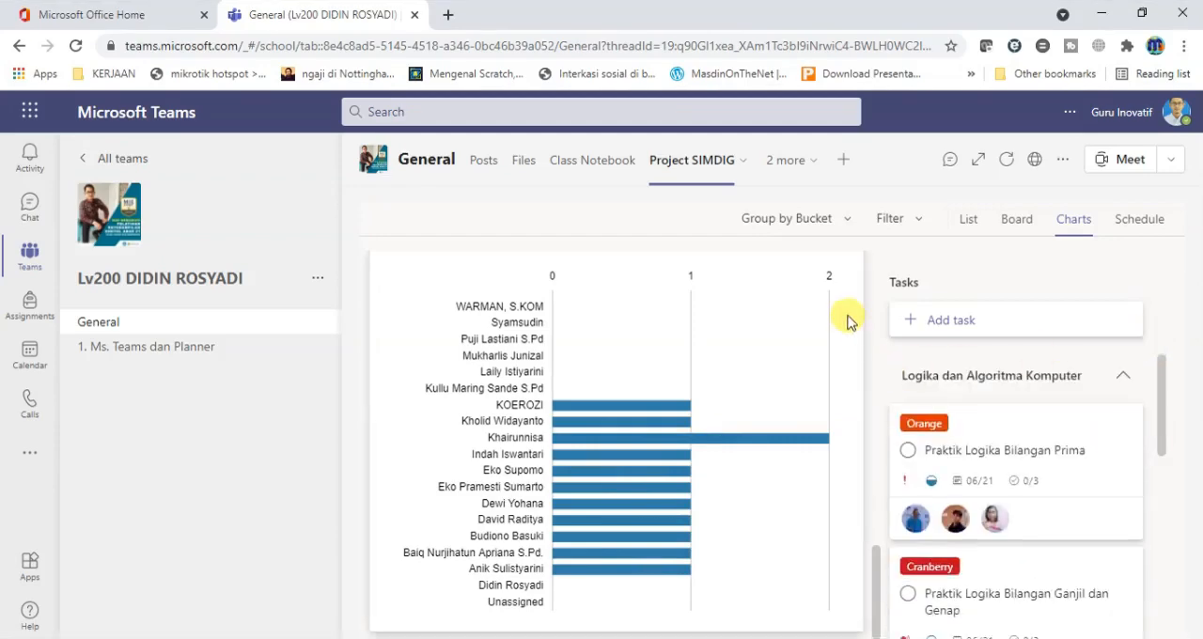
Look over the plan's monthly calendar in the Schedule view and its filter options, and return to the Board view.
click(1139, 226)
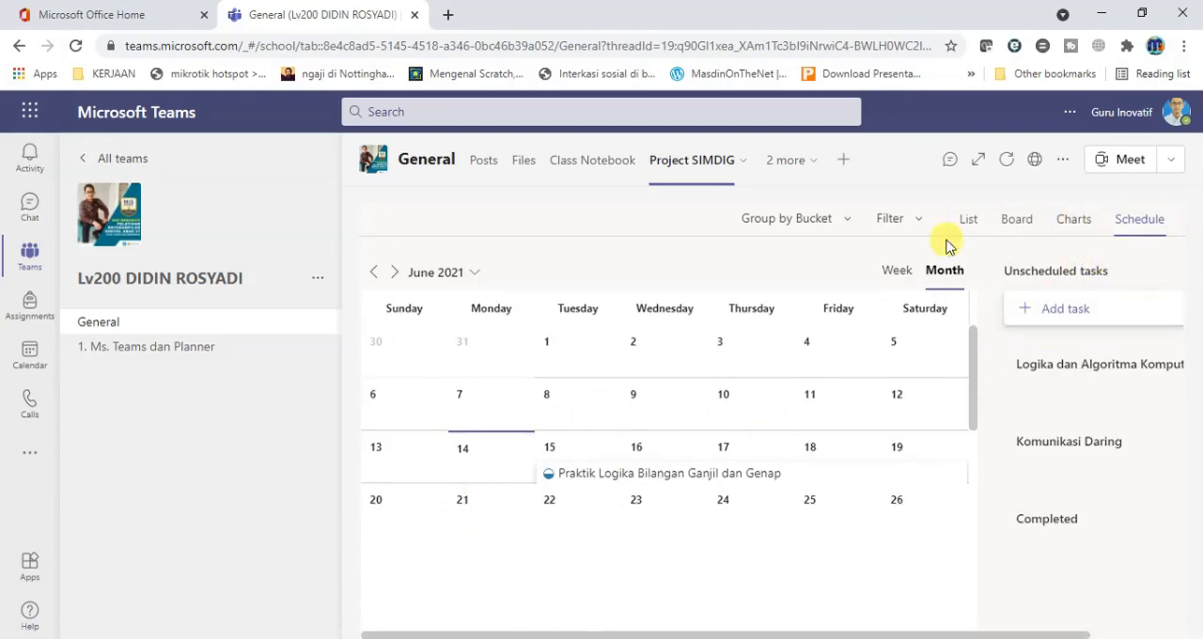
click(919, 229)
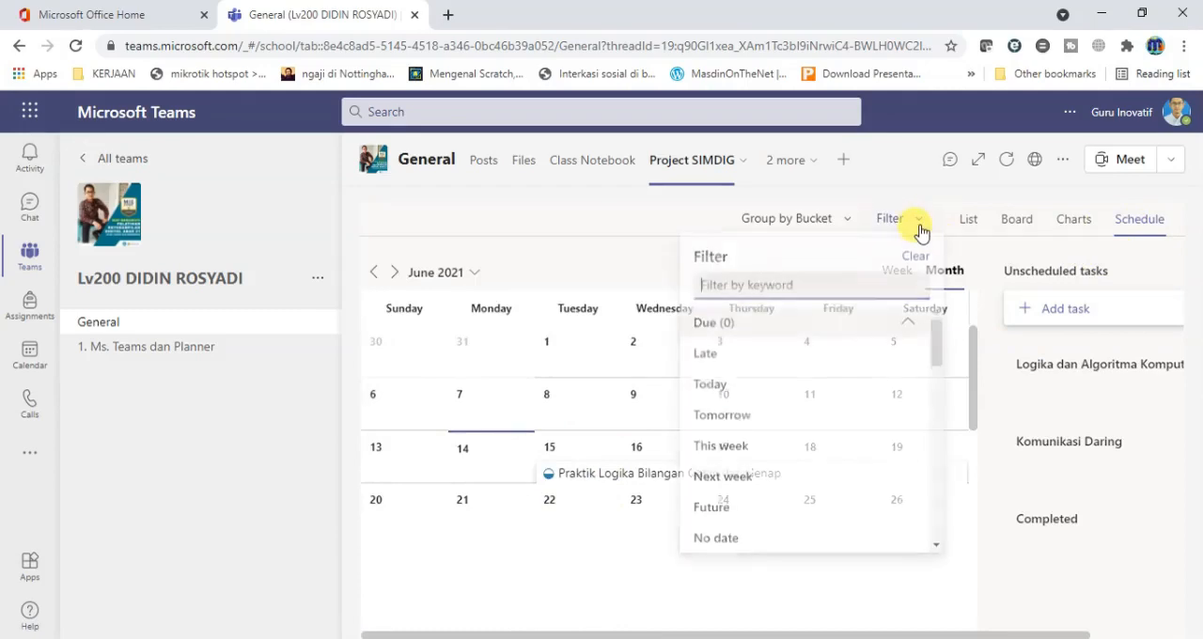
click(1017, 223)
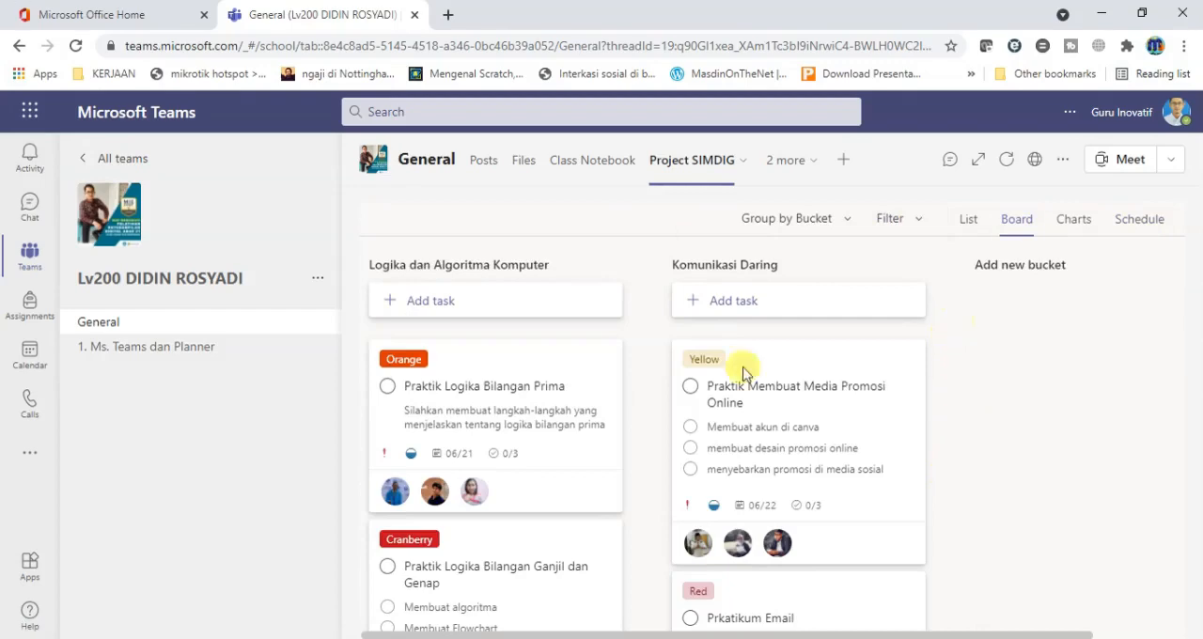
Filter the board to the tasks assigned to one class member, check the matching card and remove that filter.
click(900, 222)
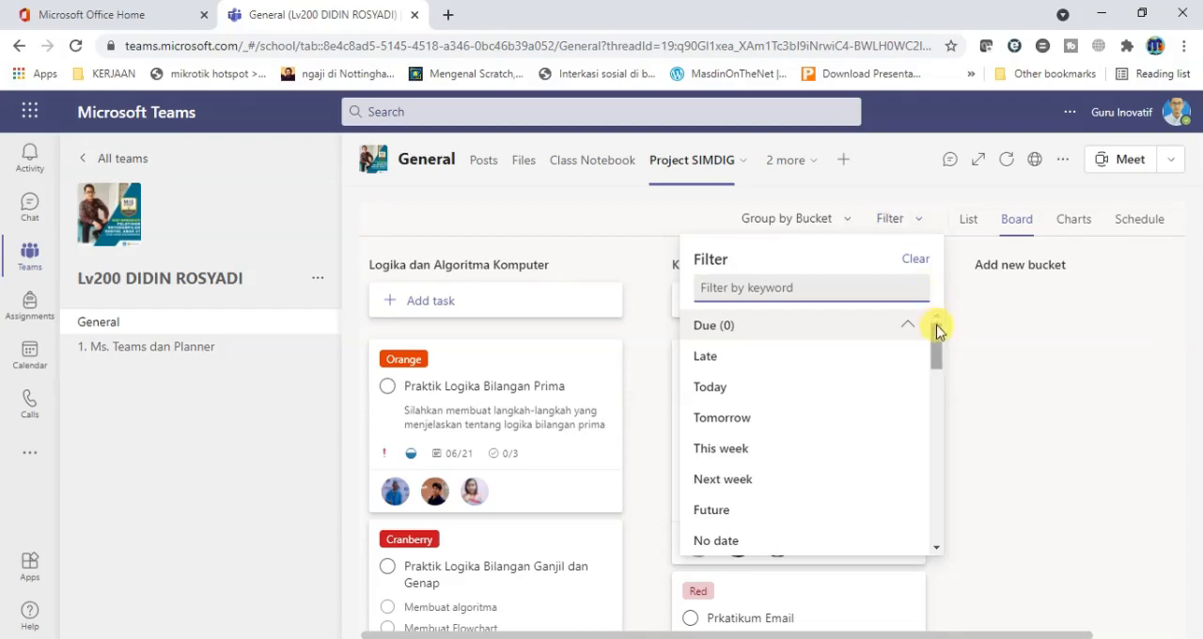
drag(938, 348, 938, 374)
drag(936, 380, 941, 433)
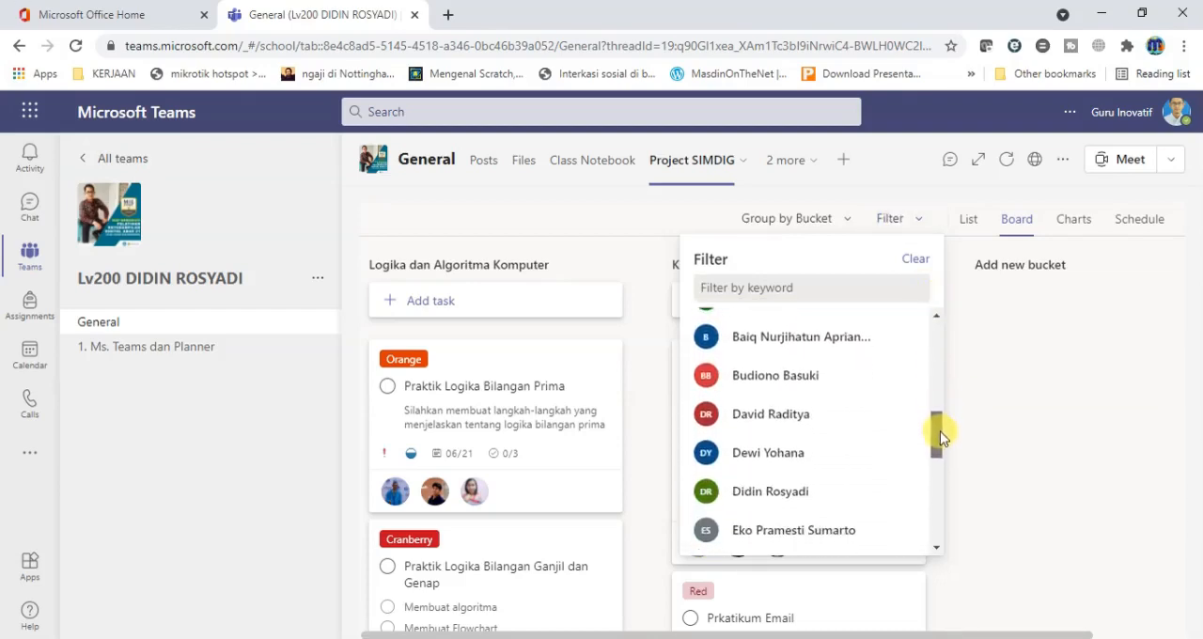
click(823, 383)
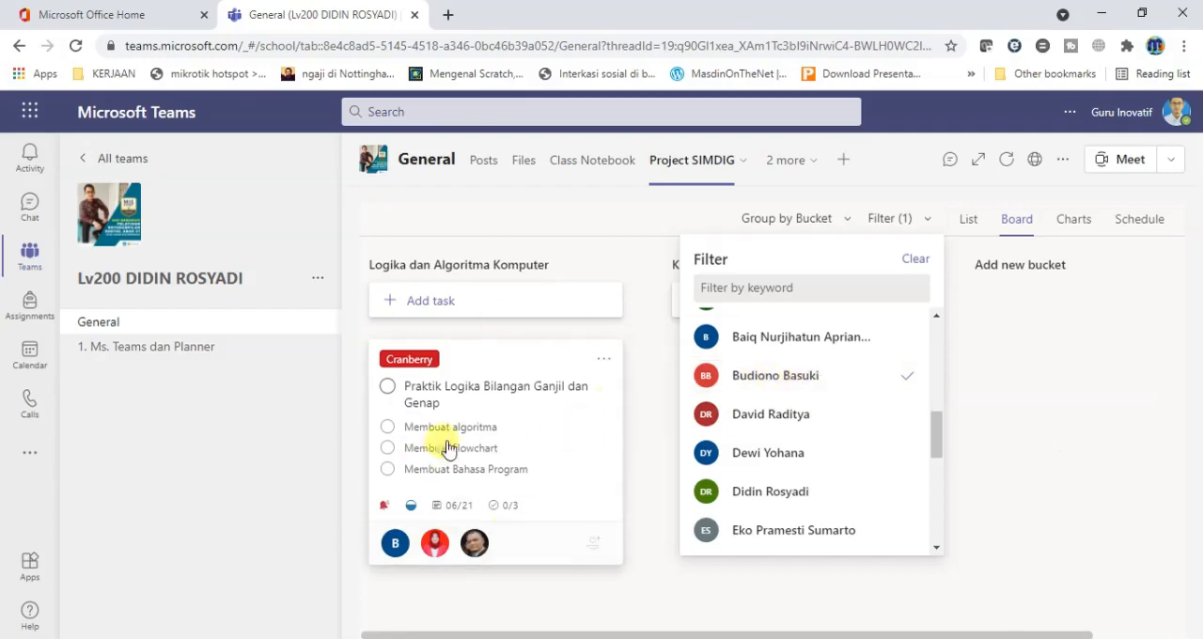
click(886, 385)
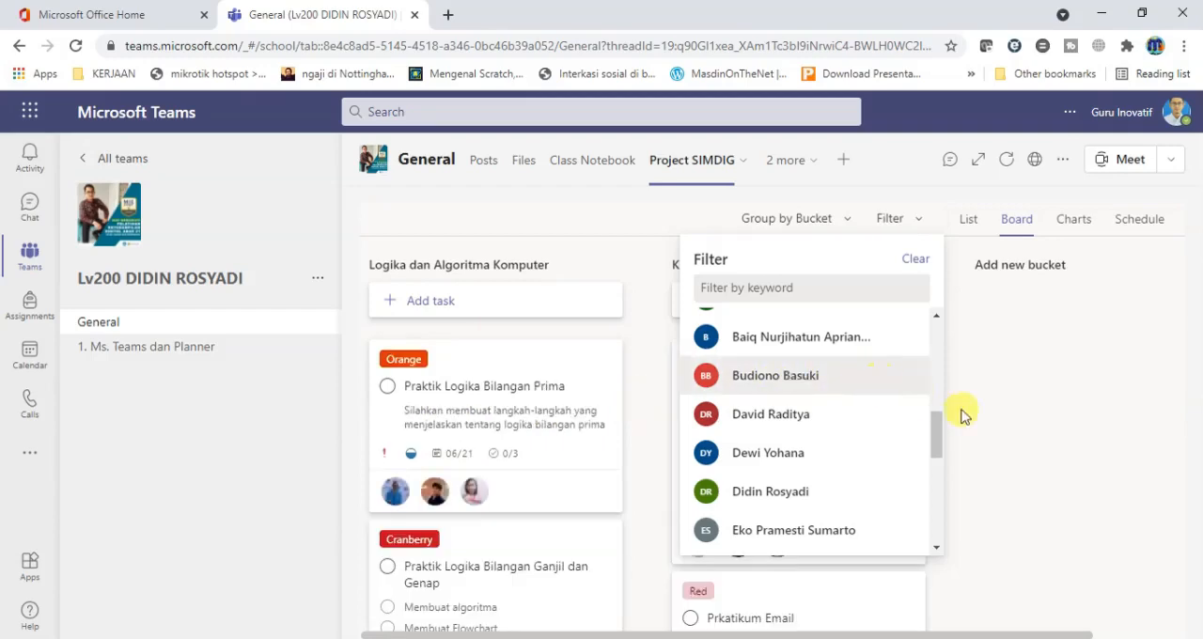
Try the Tomorrow due-date filter on the board, remove it and close the filter options.
drag(935, 437, 935, 346)
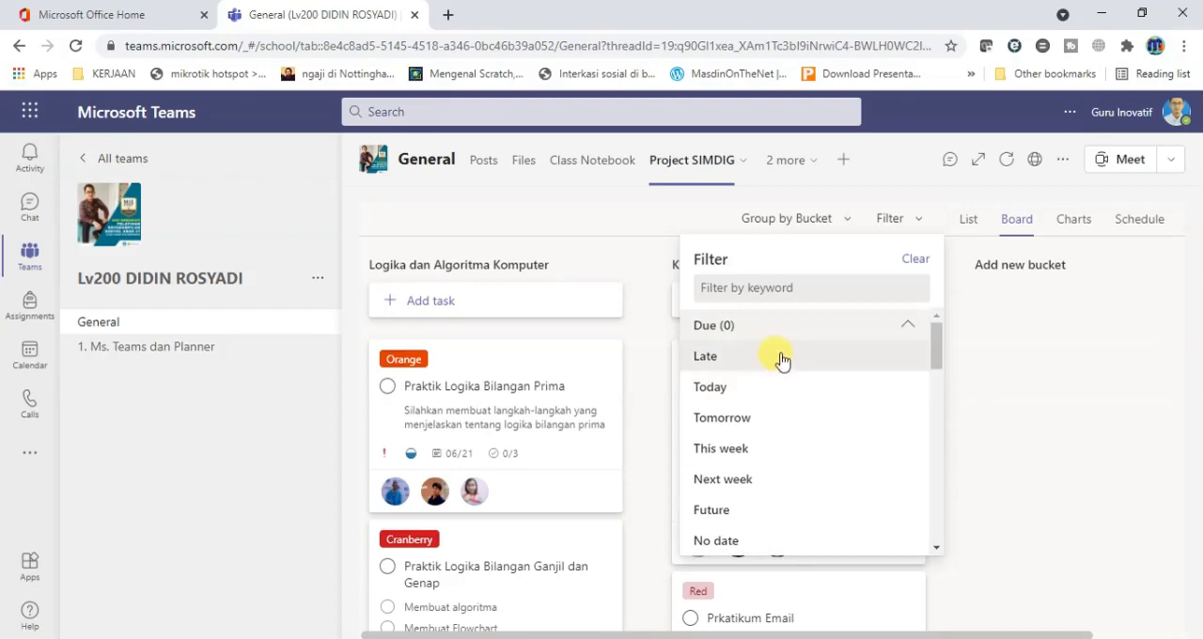
click(787, 428)
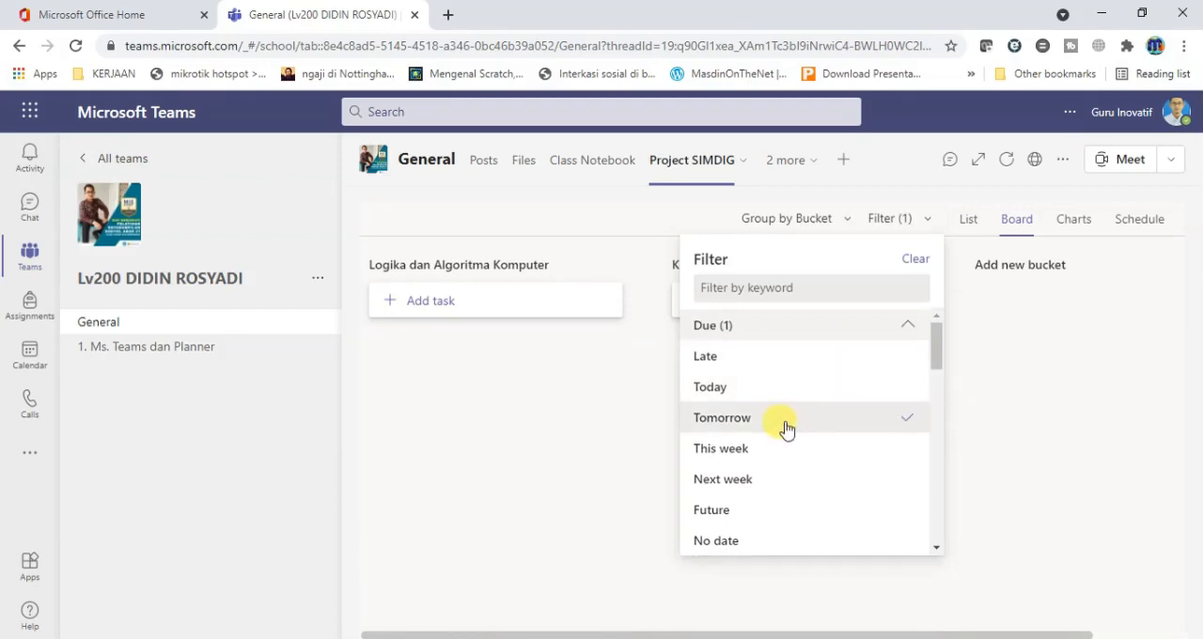
click(787, 428)
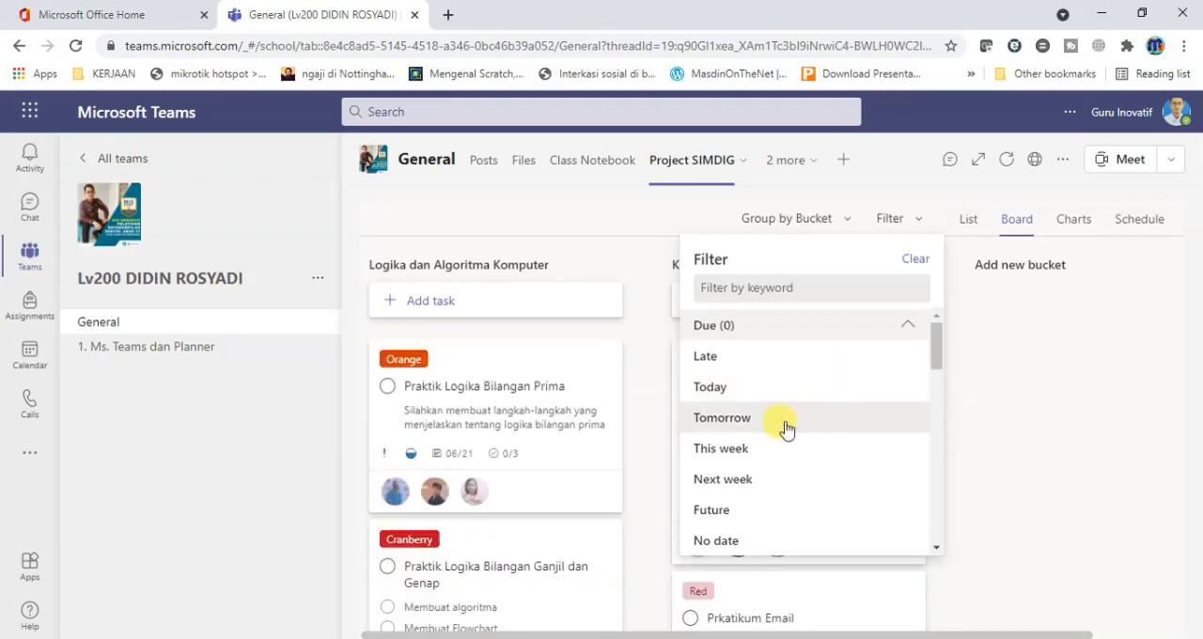
click(770, 498)
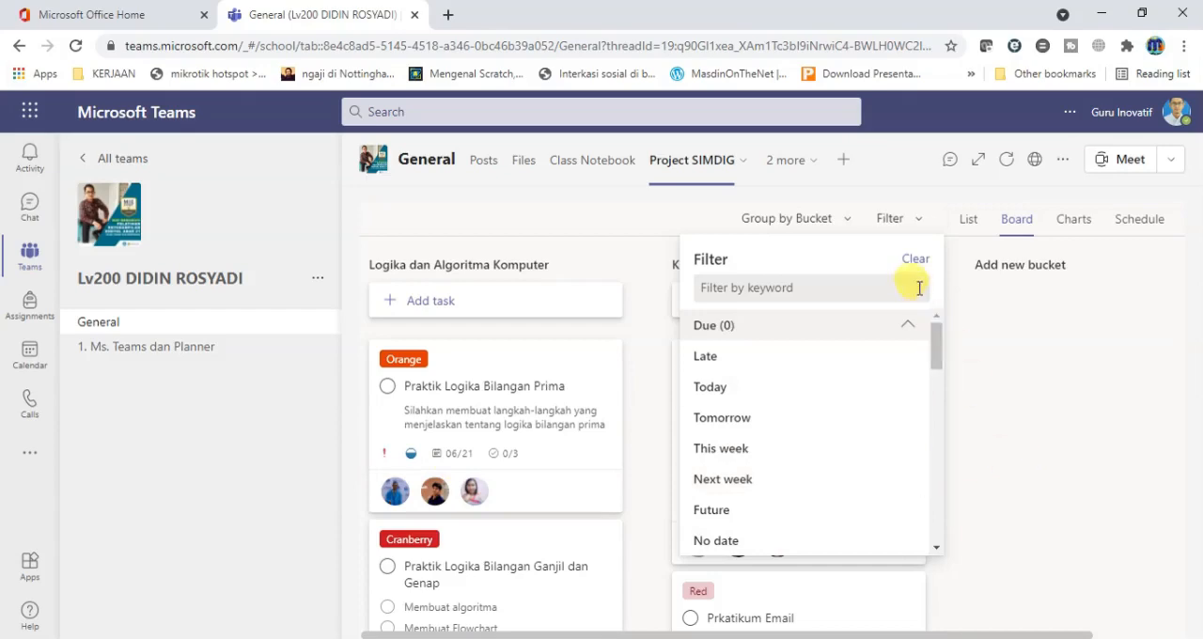
click(915, 229)
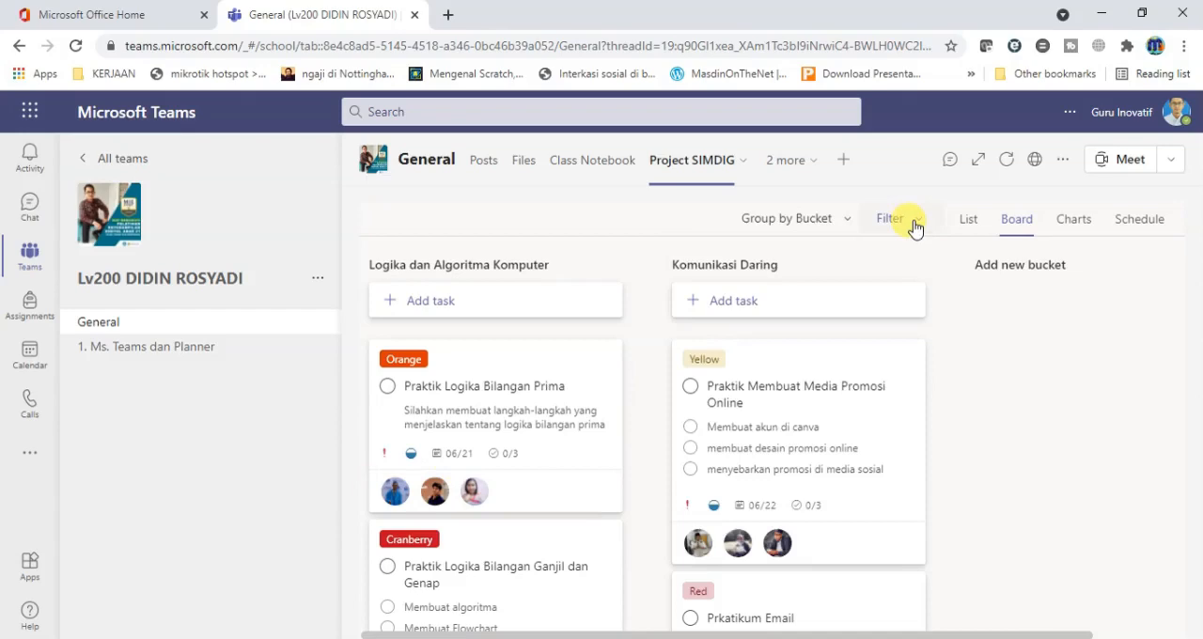
Group the board's tasks by Progress and look over the resulting columns.
click(839, 221)
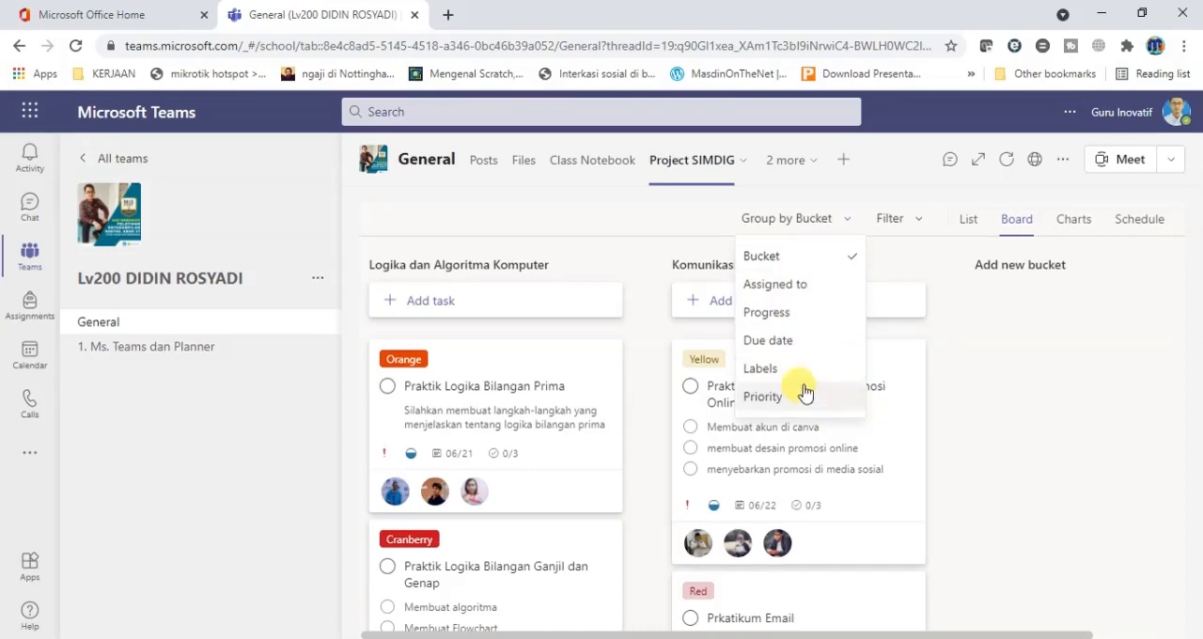
click(824, 321)
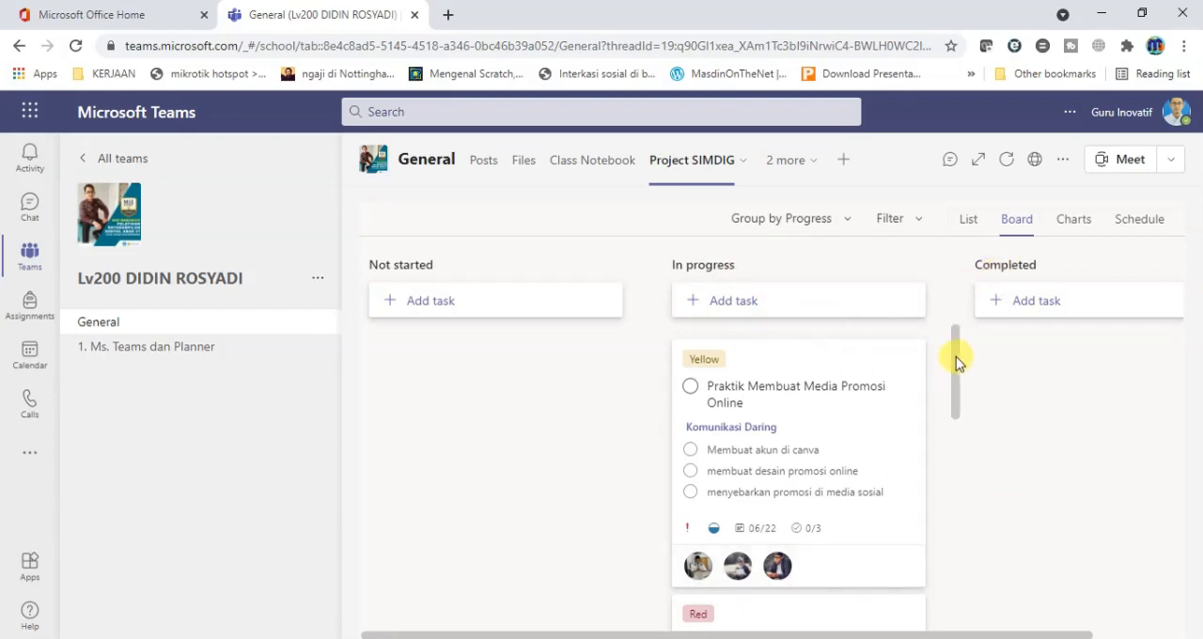
mouse_move(956, 356)
mouse_down()
mouse_move(980, 569)
mouse_move(971, 376)
mouse_move(953, 422)
mouse_move(967, 623)
mouse_move(952, 338)
mouse_up()
Group the board by Due date to review the tasks, and restore the grouping by Bucket.
click(844, 233)
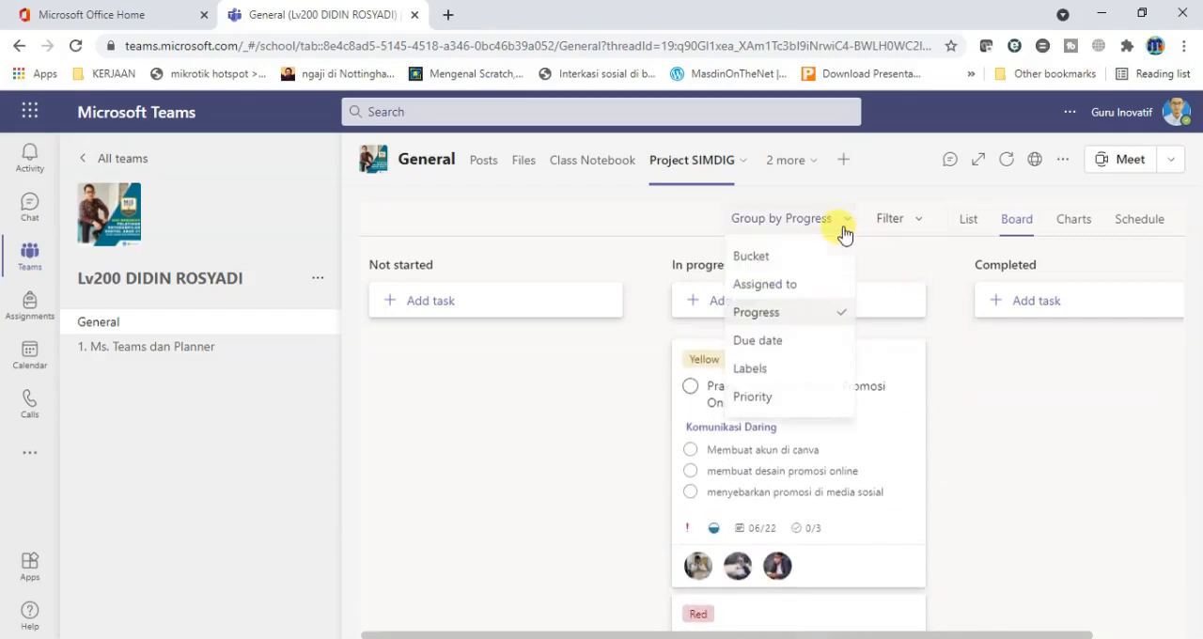
click(801, 350)
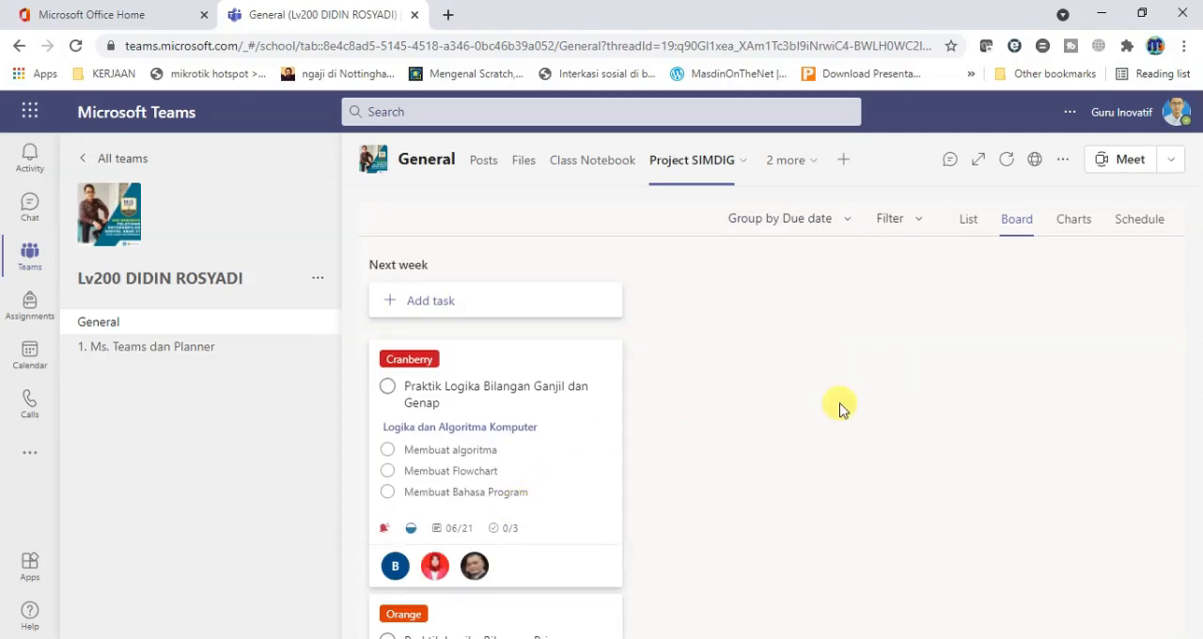
drag(652, 352, 687, 378)
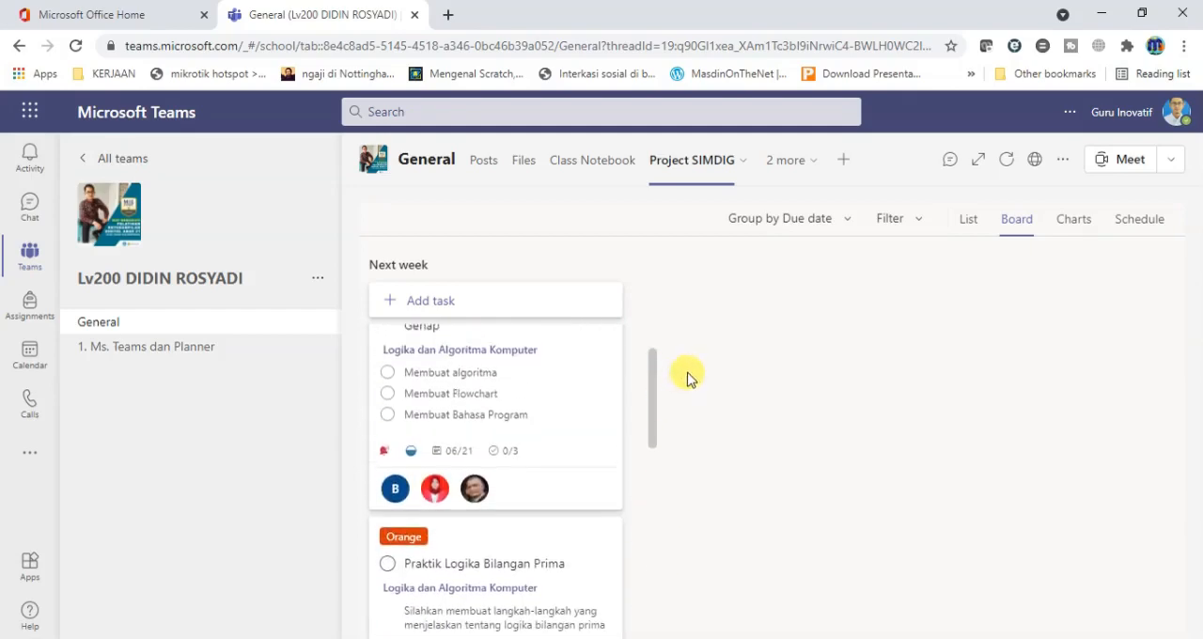
click(842, 226)
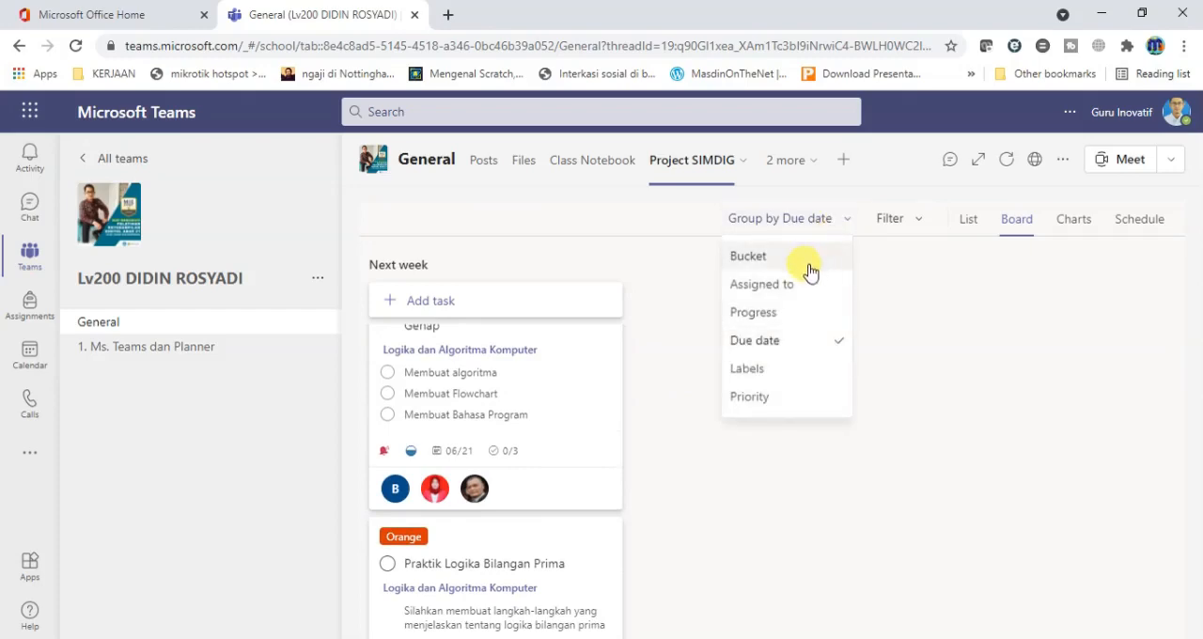
click(749, 256)
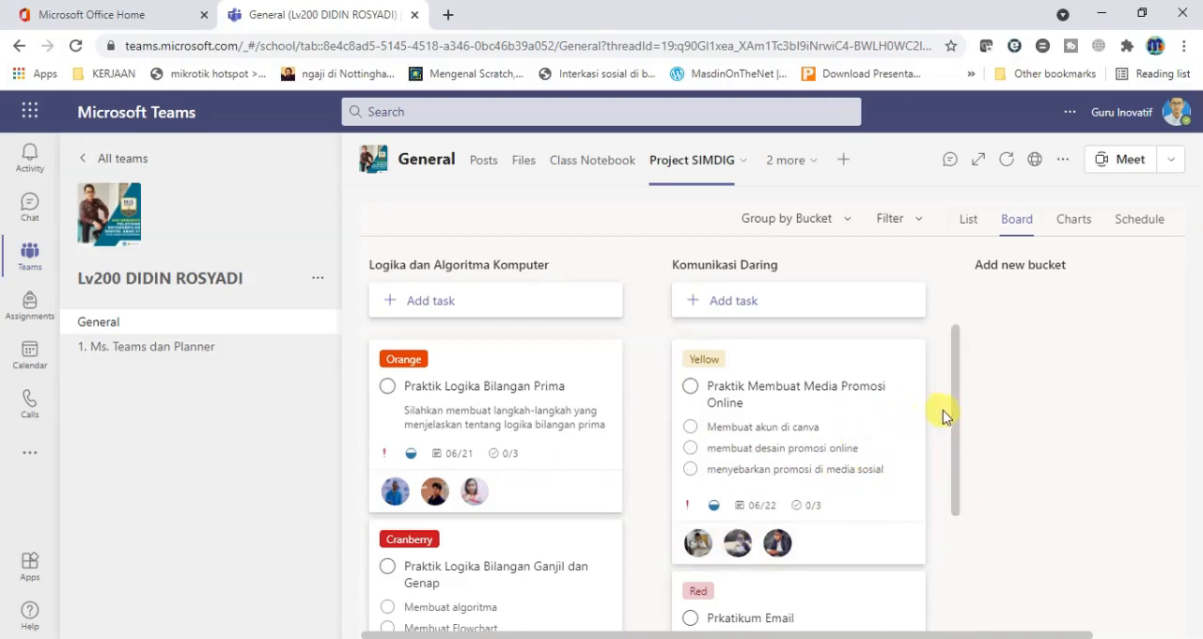
Review the details of the Praktik Membuat Media Promosi Online task and close them.
click(880, 431)
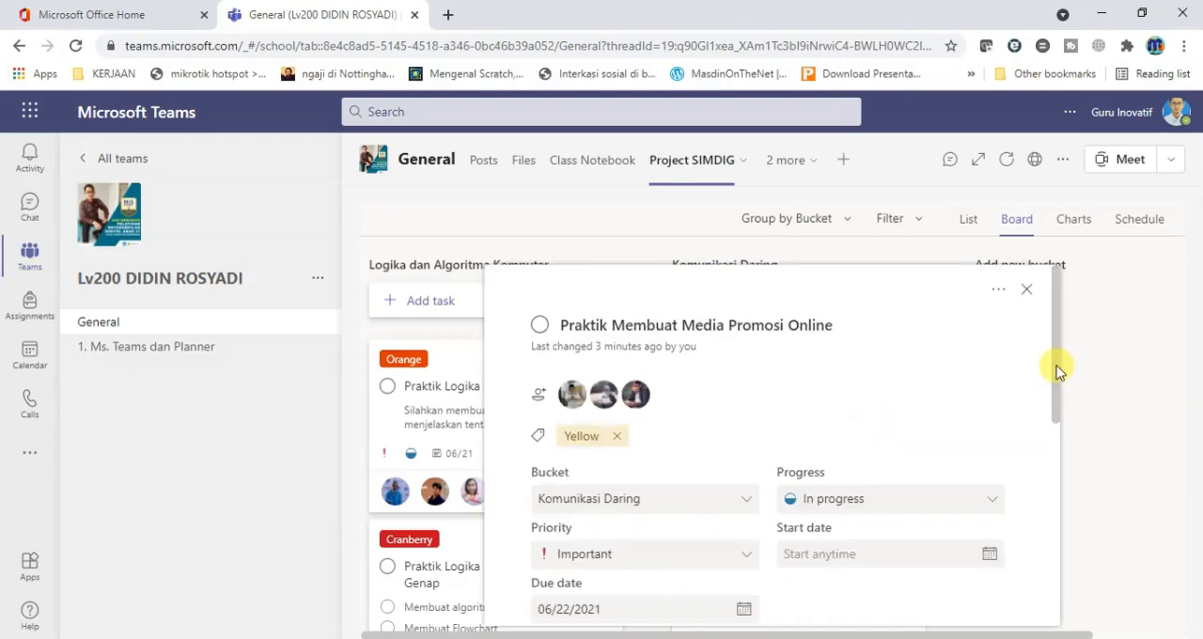
mouse_move(1056, 371)
mouse_down()
mouse_move(1054, 481)
mouse_move(1063, 381)
mouse_up()
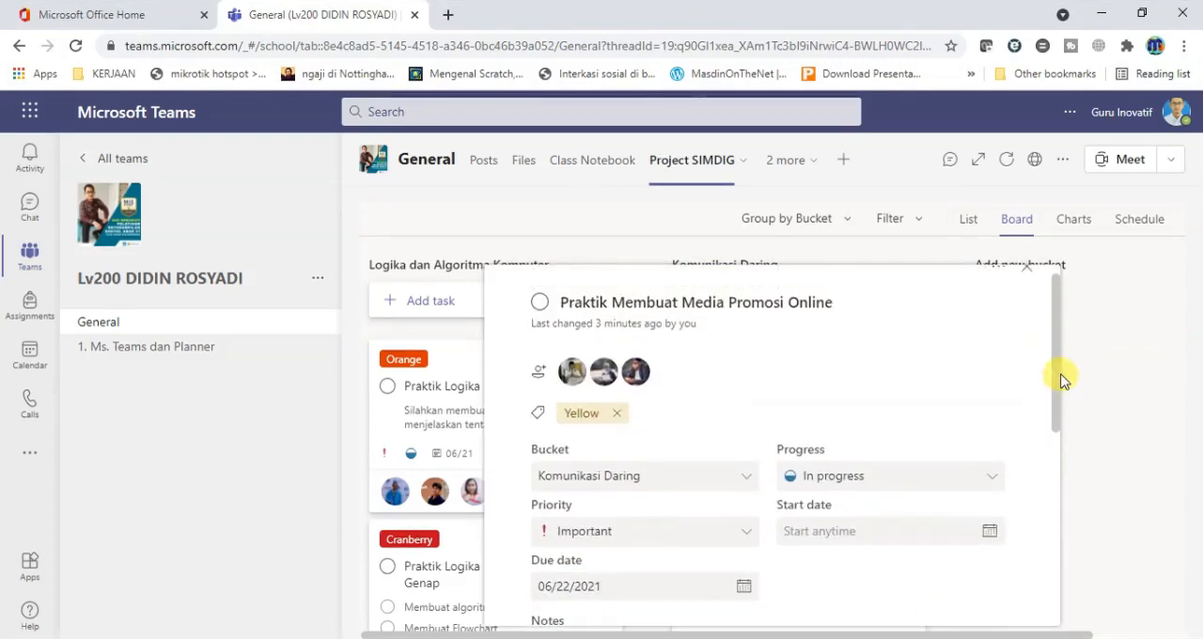
click(1076, 369)
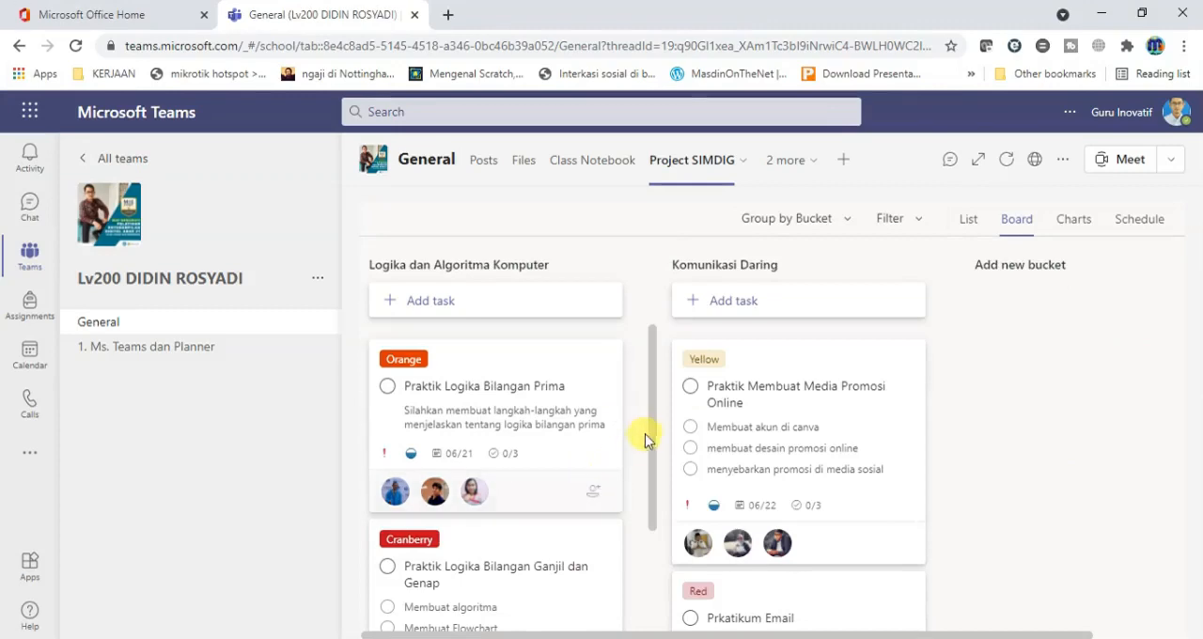
Open the Praktik Logika Bilangan Ganjil dan Genap task and review its available Progress options.
drag(653, 438, 651, 538)
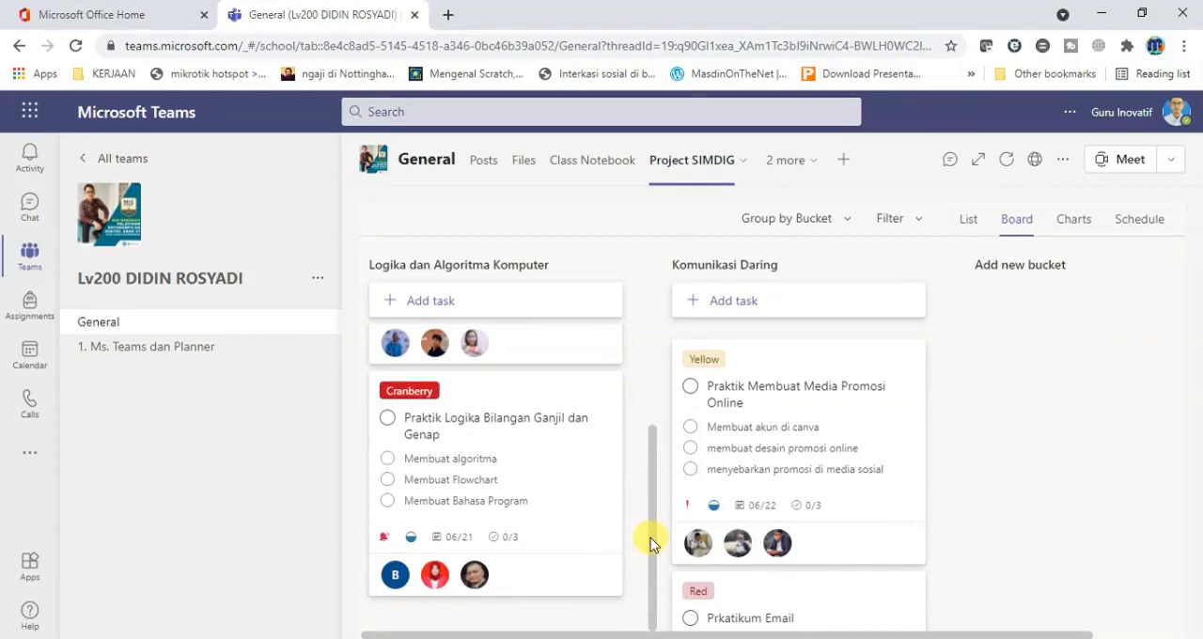
click(561, 485)
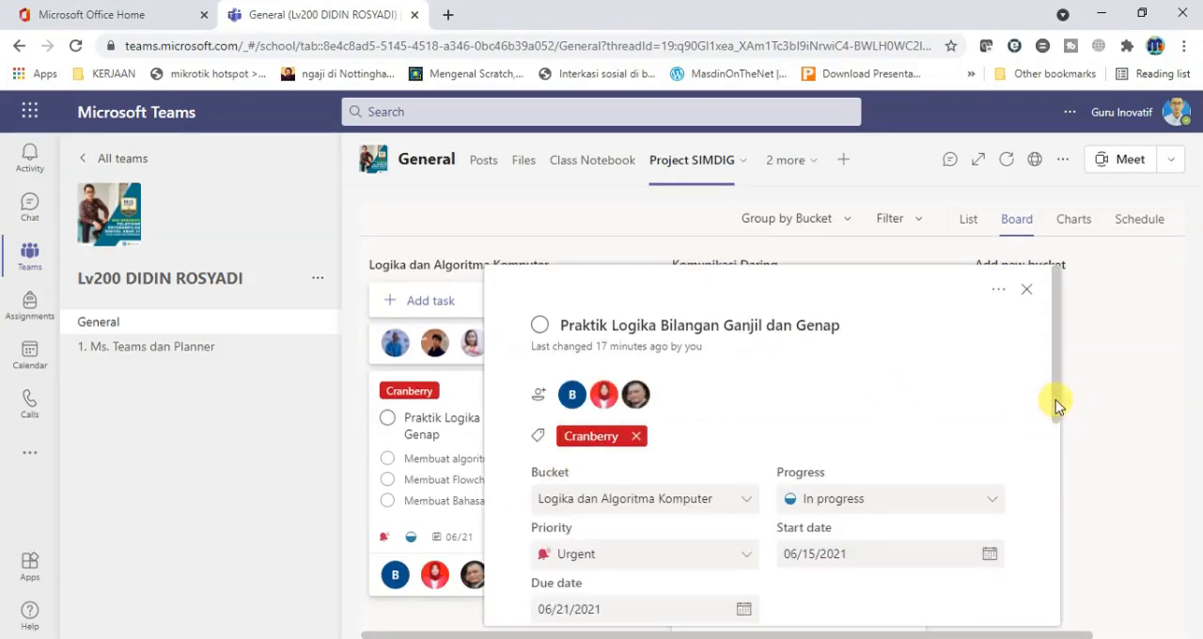
drag(1054, 399, 1055, 456)
click(989, 364)
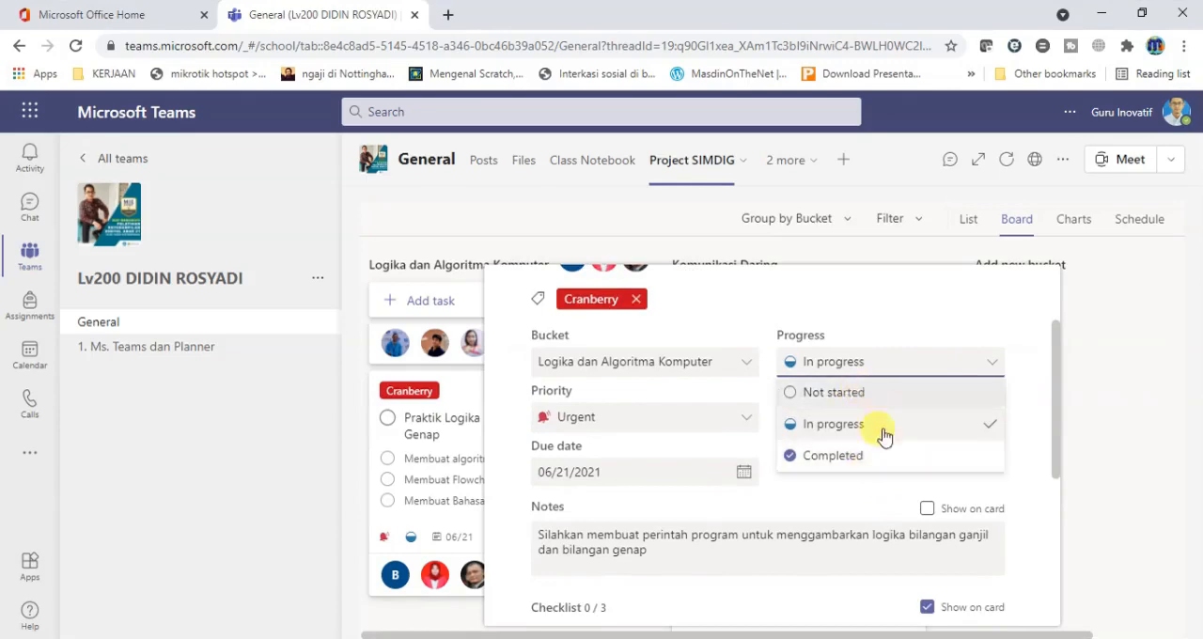
click(1026, 414)
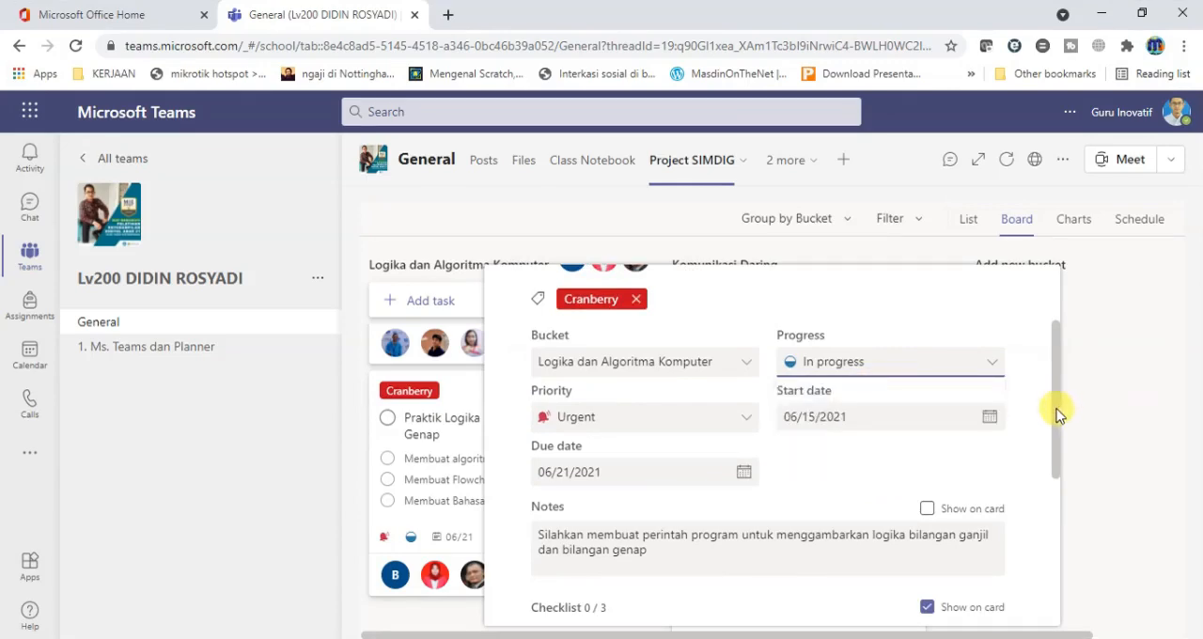
Try checking off Membuat algoritma and Membuat Flowchart in the task's checklist, uncheck both and close the task details.
drag(1057, 414, 1052, 497)
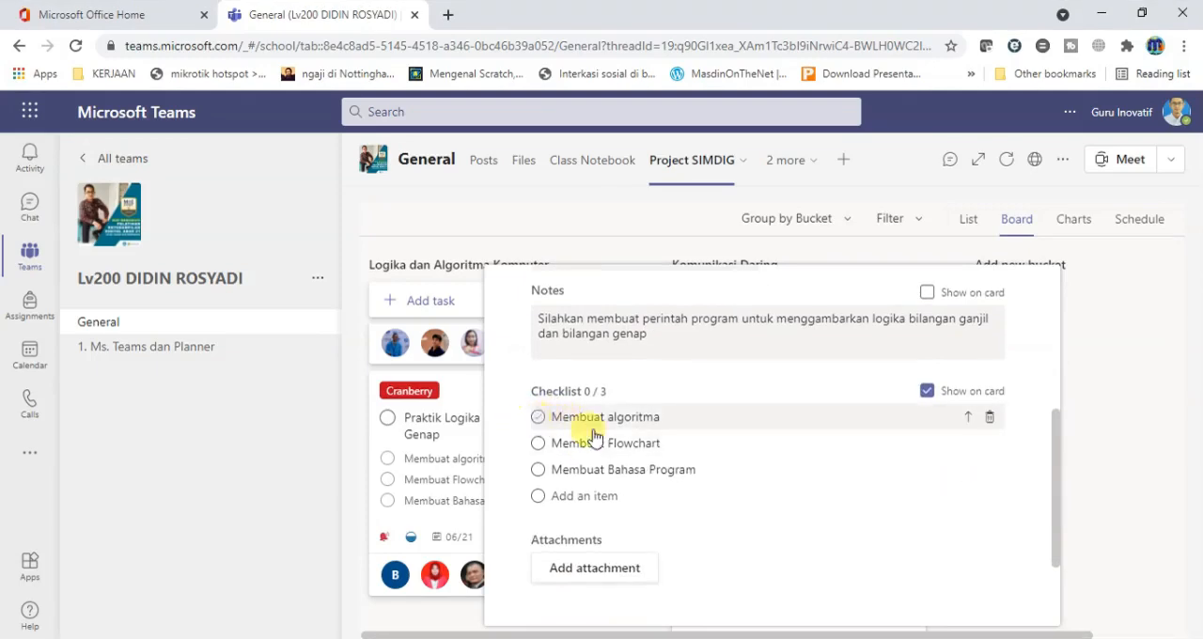
click(538, 417)
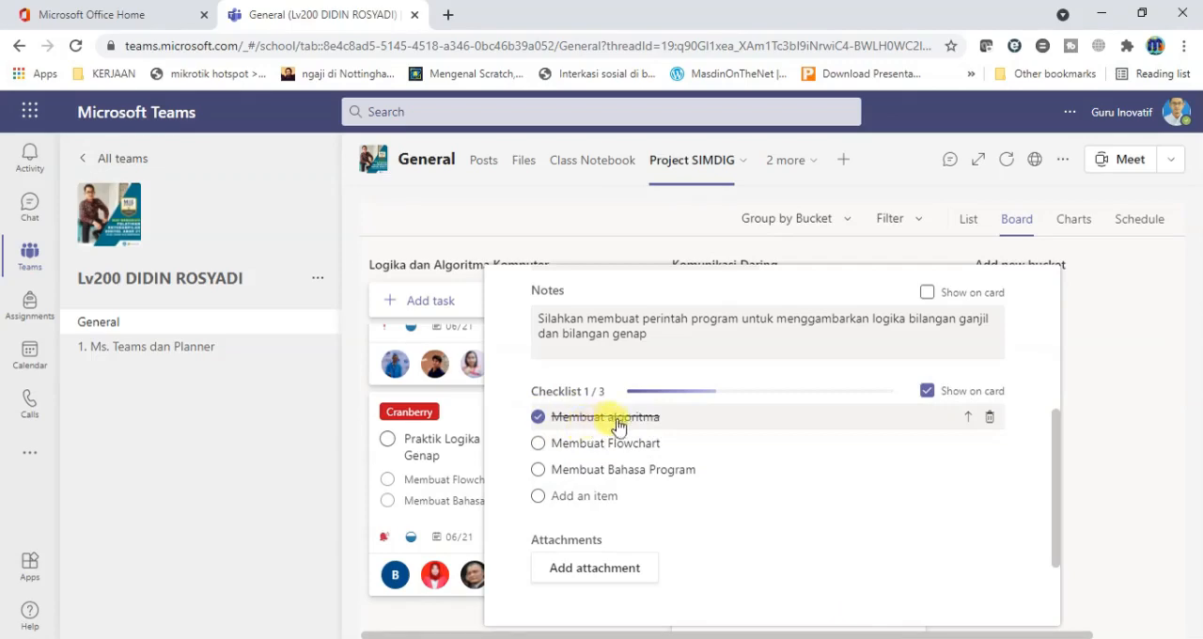
click(539, 420)
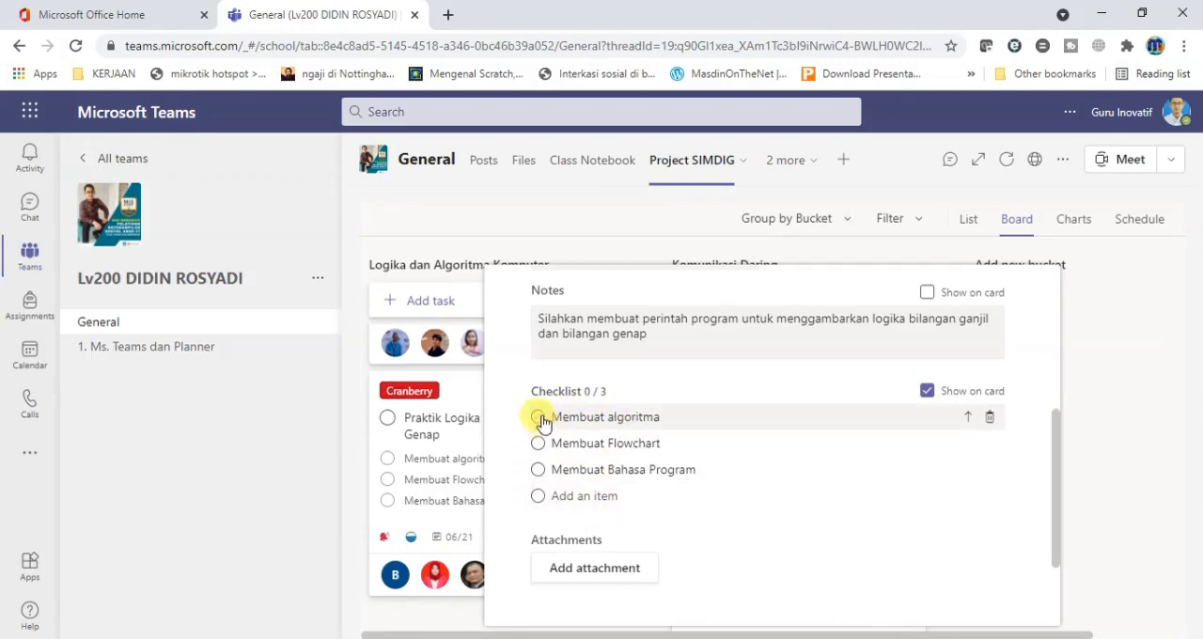
click(539, 418)
click(538, 443)
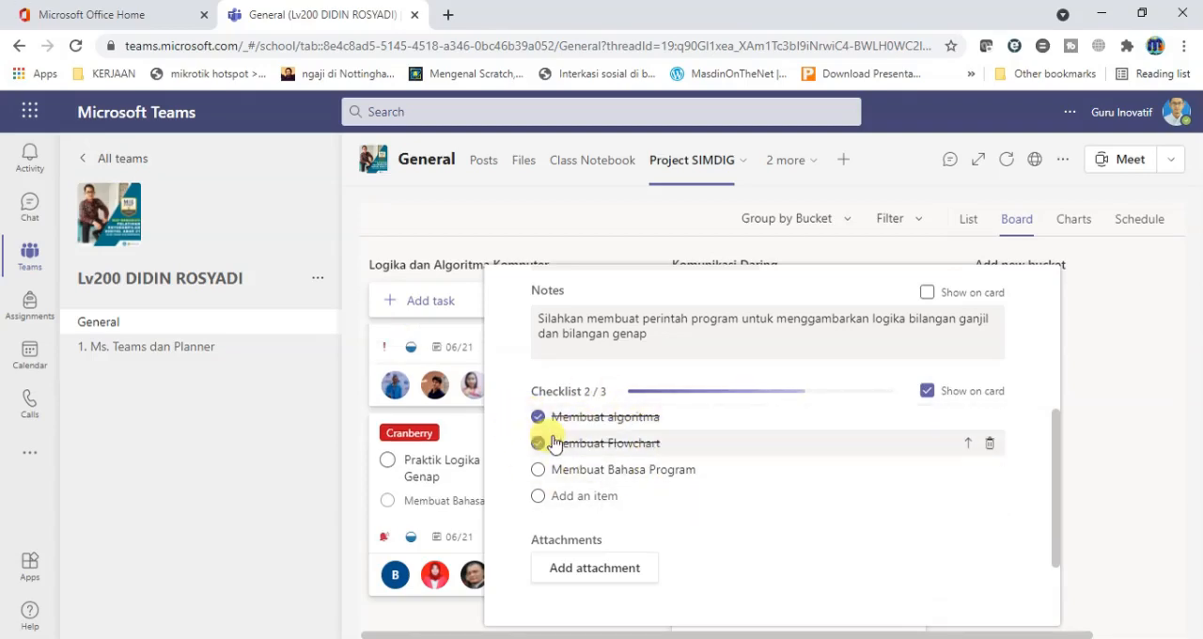
click(538, 417)
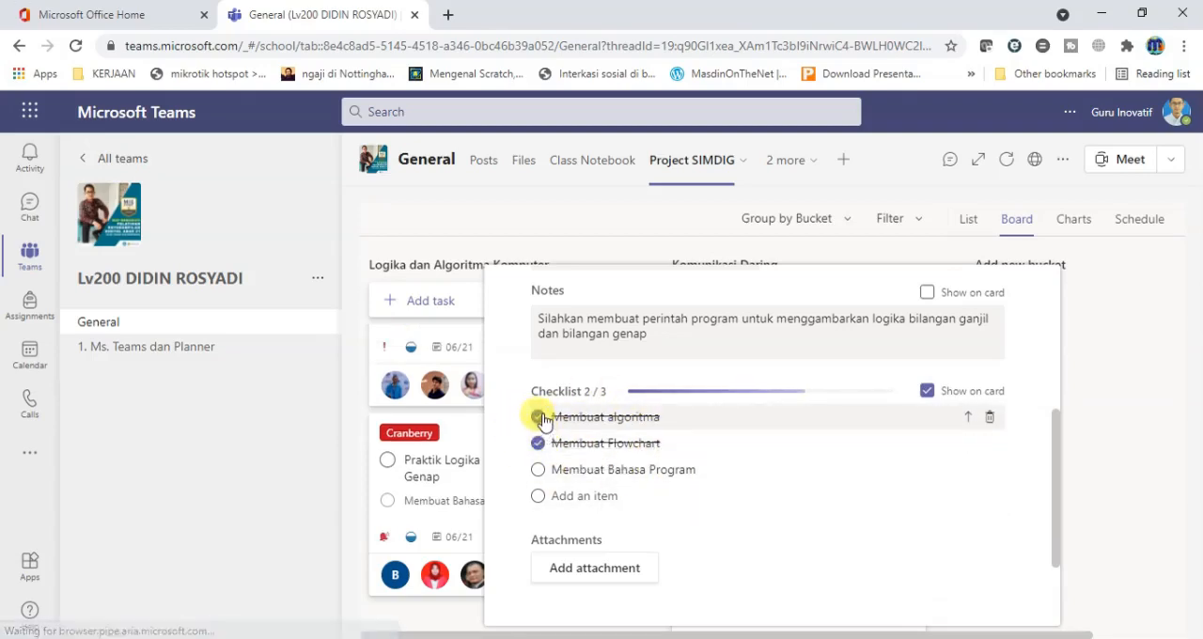
click(538, 443)
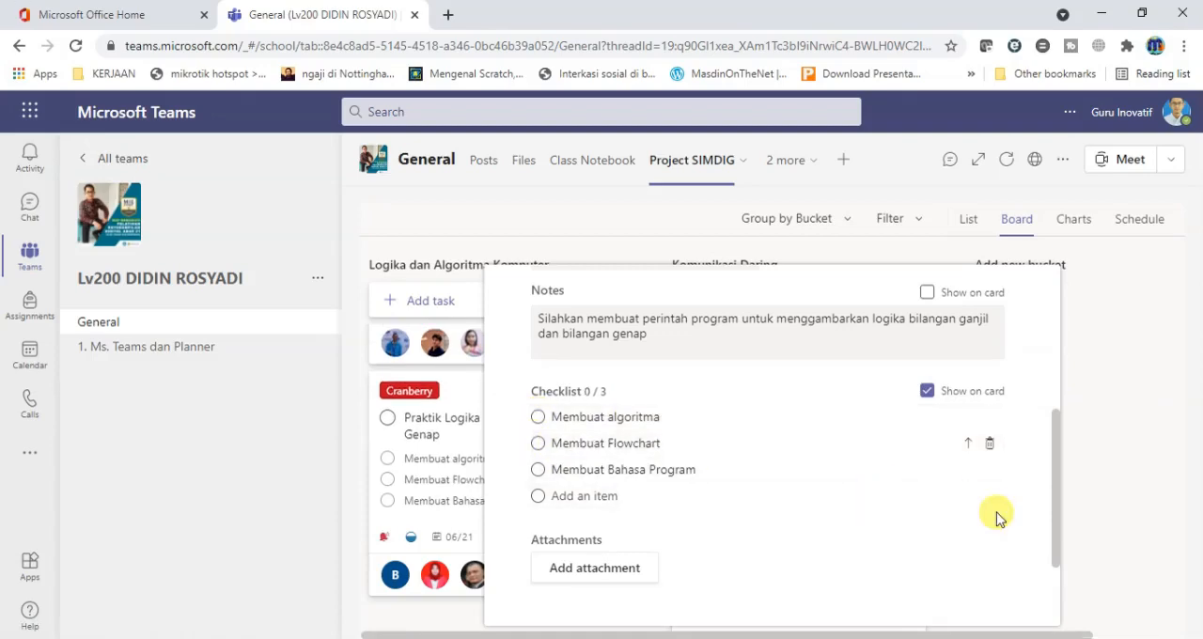
drag(1055, 509, 1060, 380)
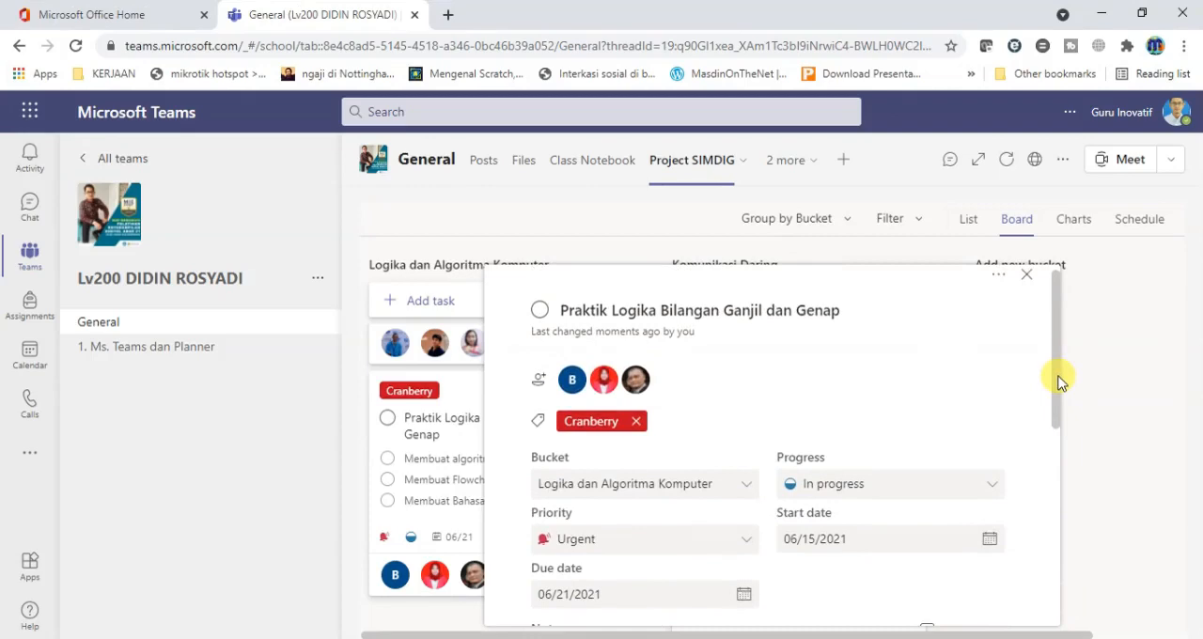
click(1150, 351)
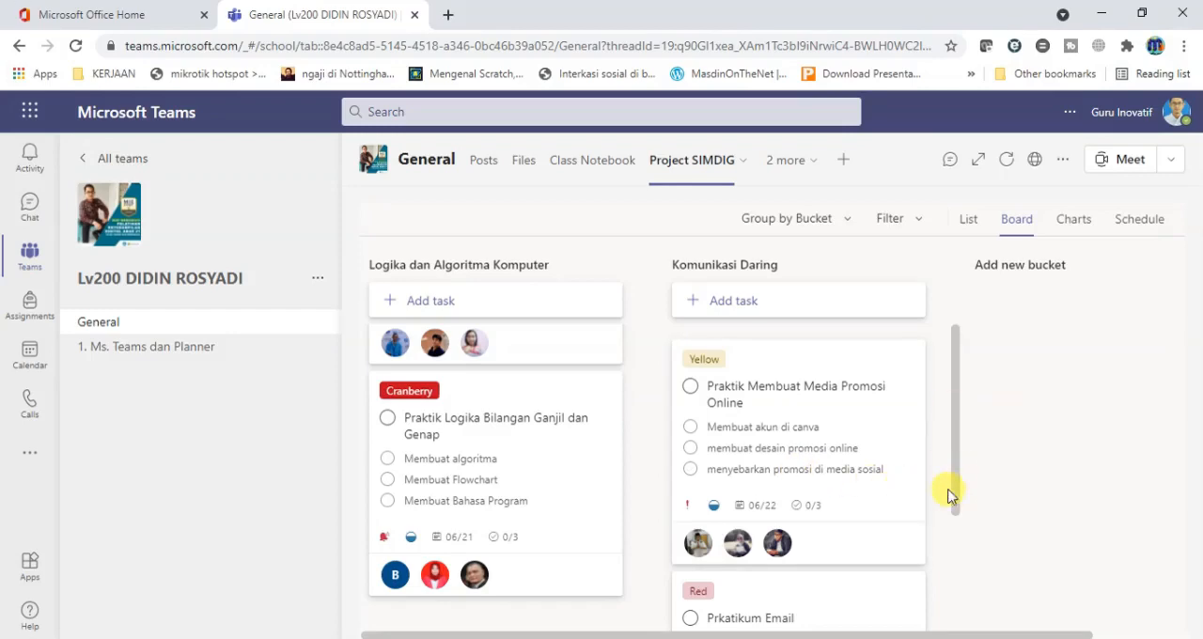
drag(949, 496, 959, 376)
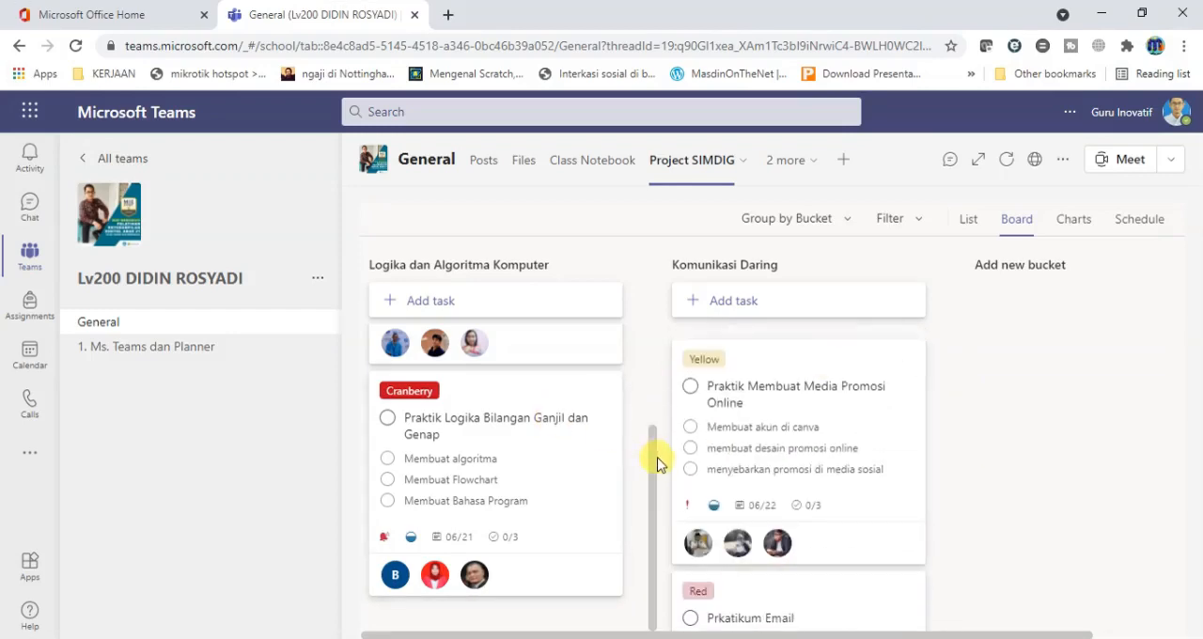
drag(657, 462, 653, 344)
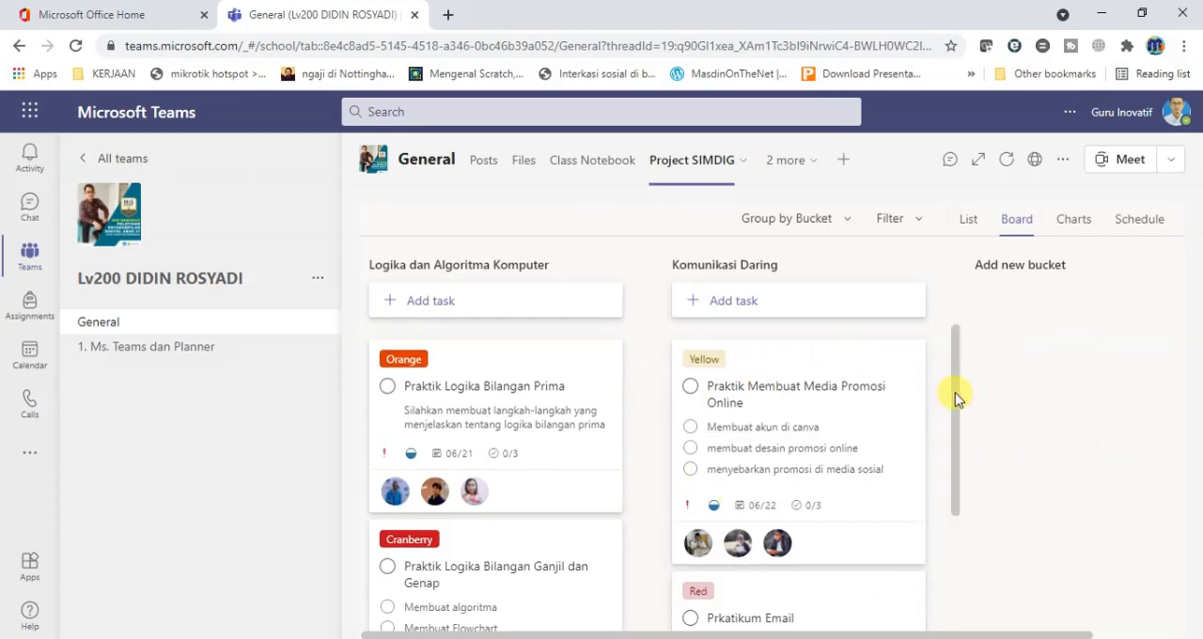
drag(959, 400, 961, 355)
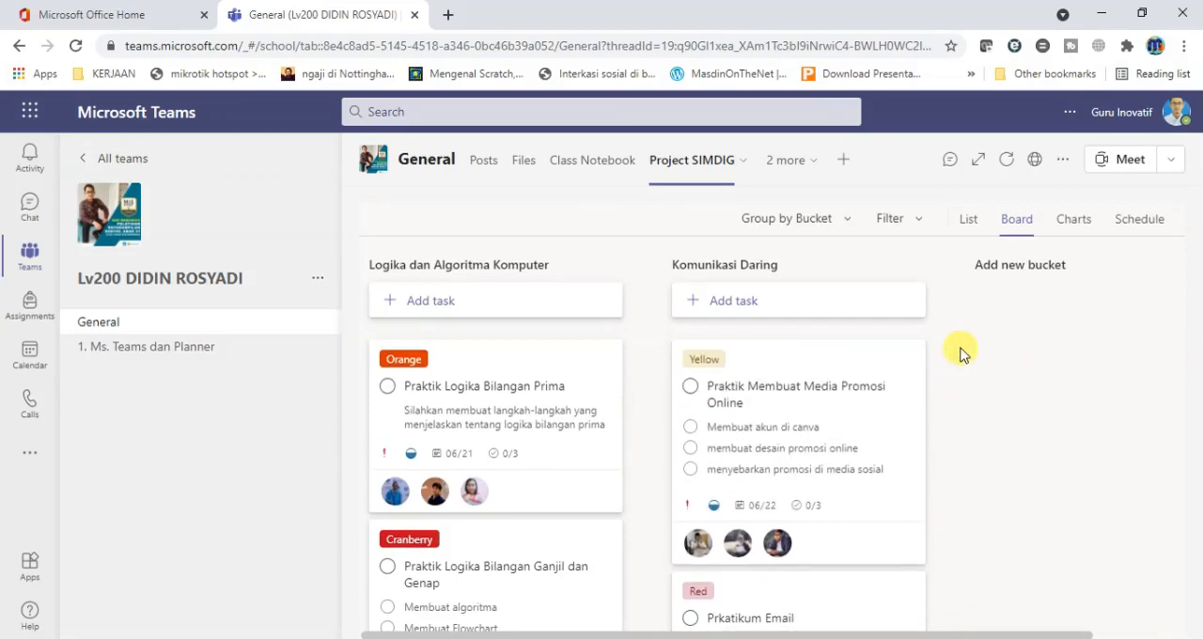